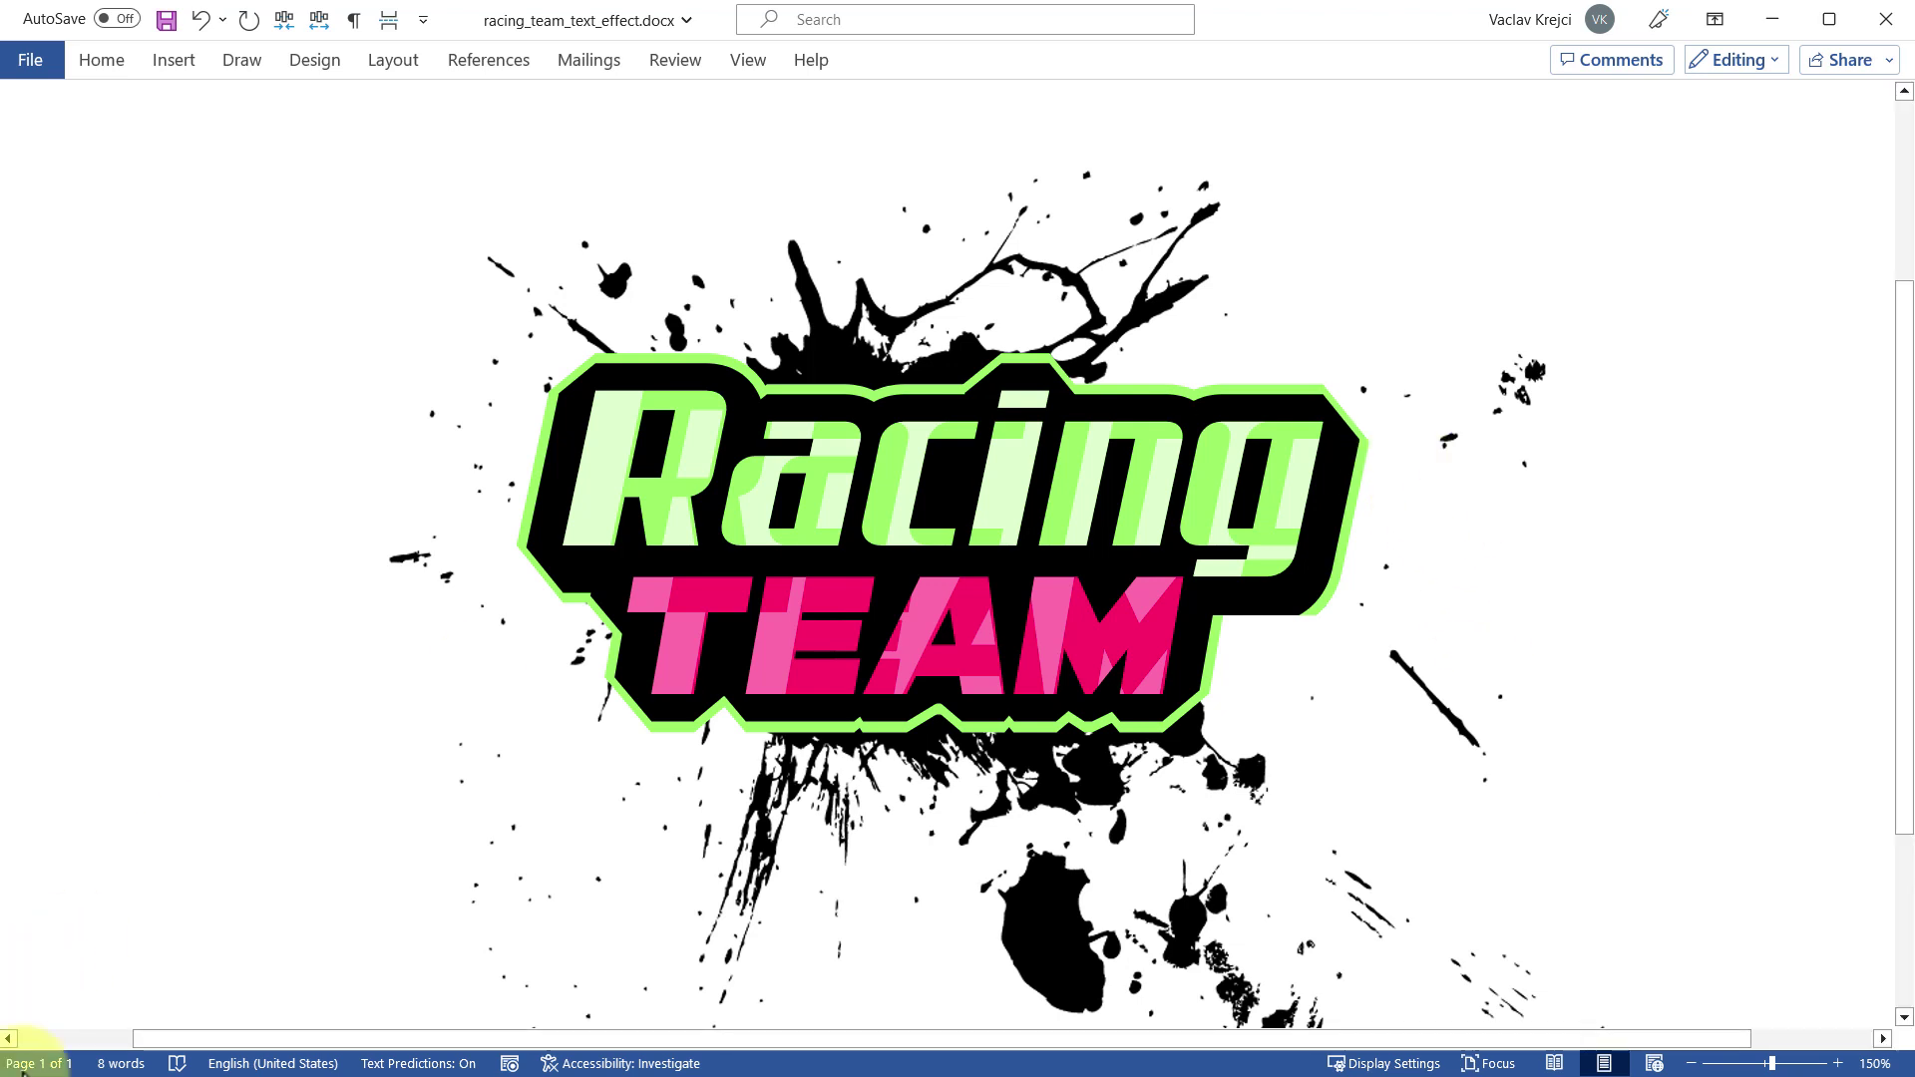
# Switch to the blank document and set its page orientation to landscape
pyautogui.click(439, 1059)
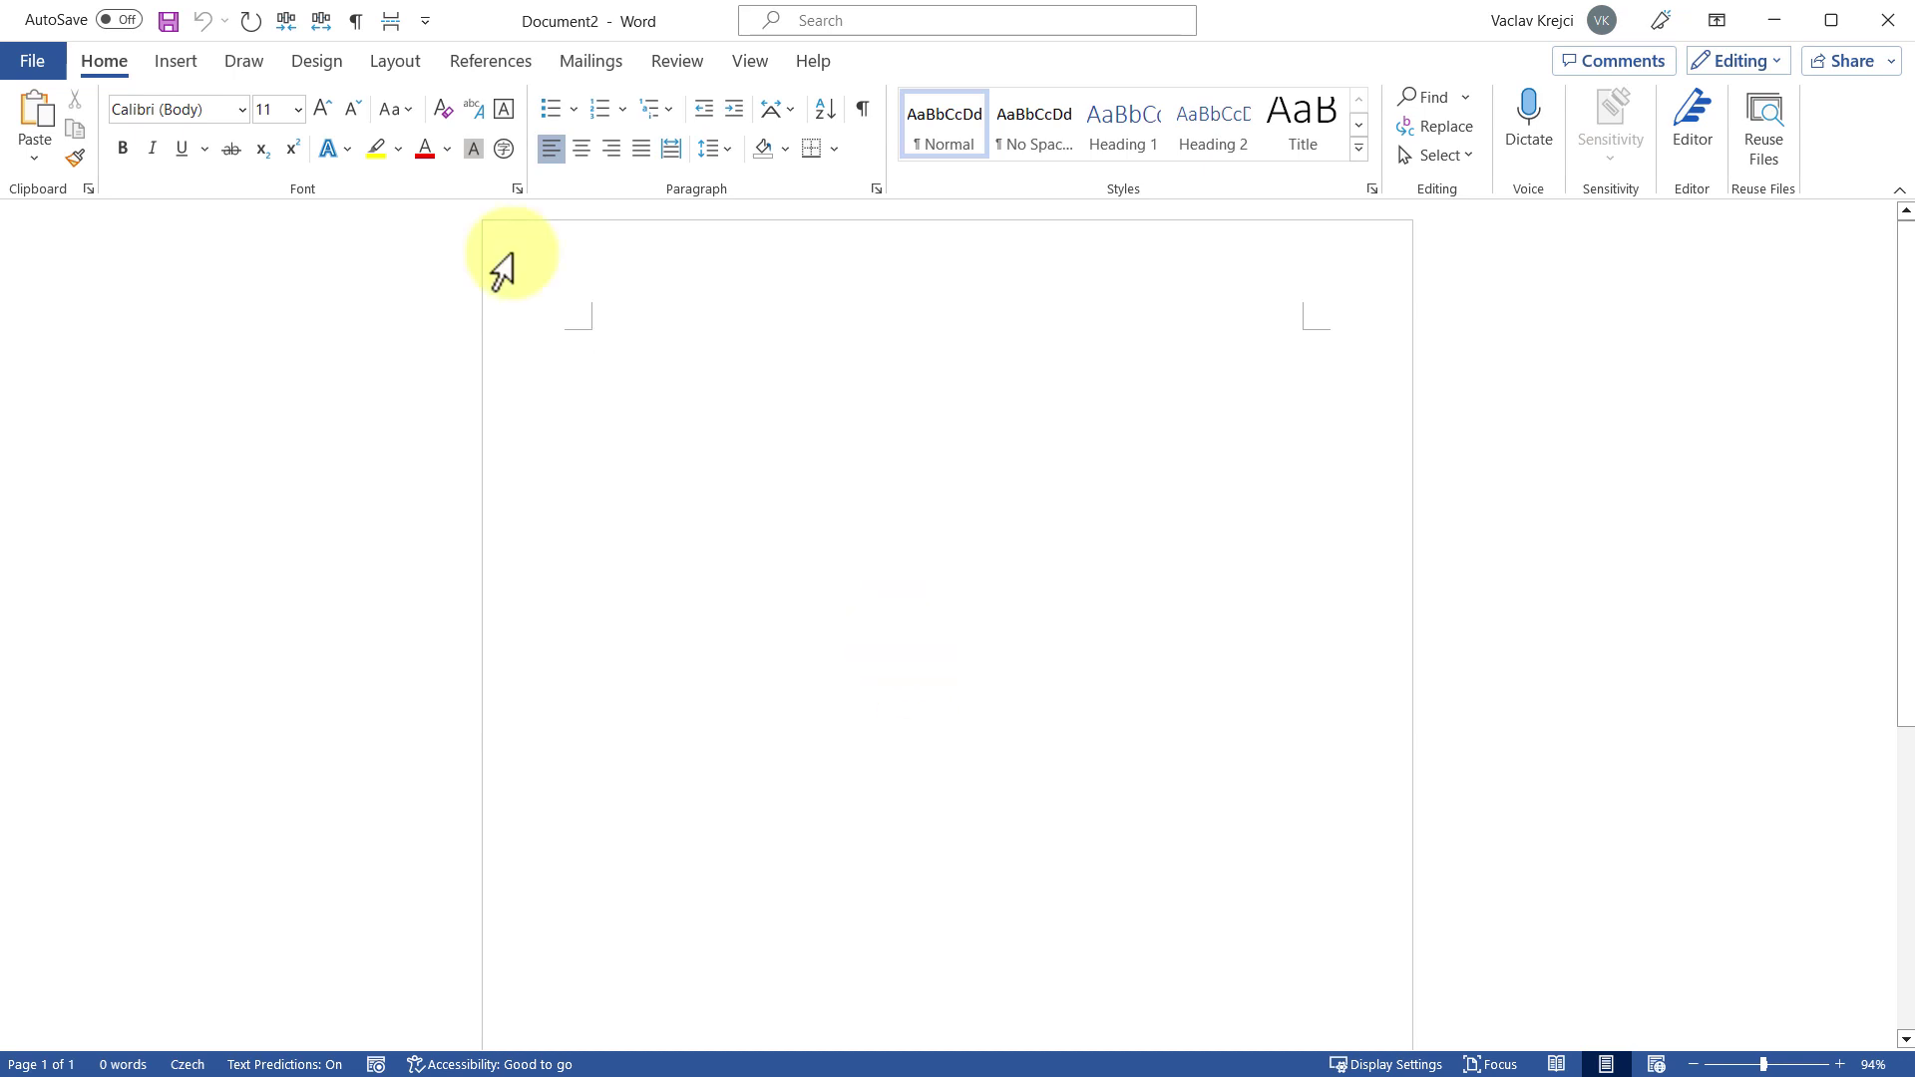
pyautogui.click(398, 63)
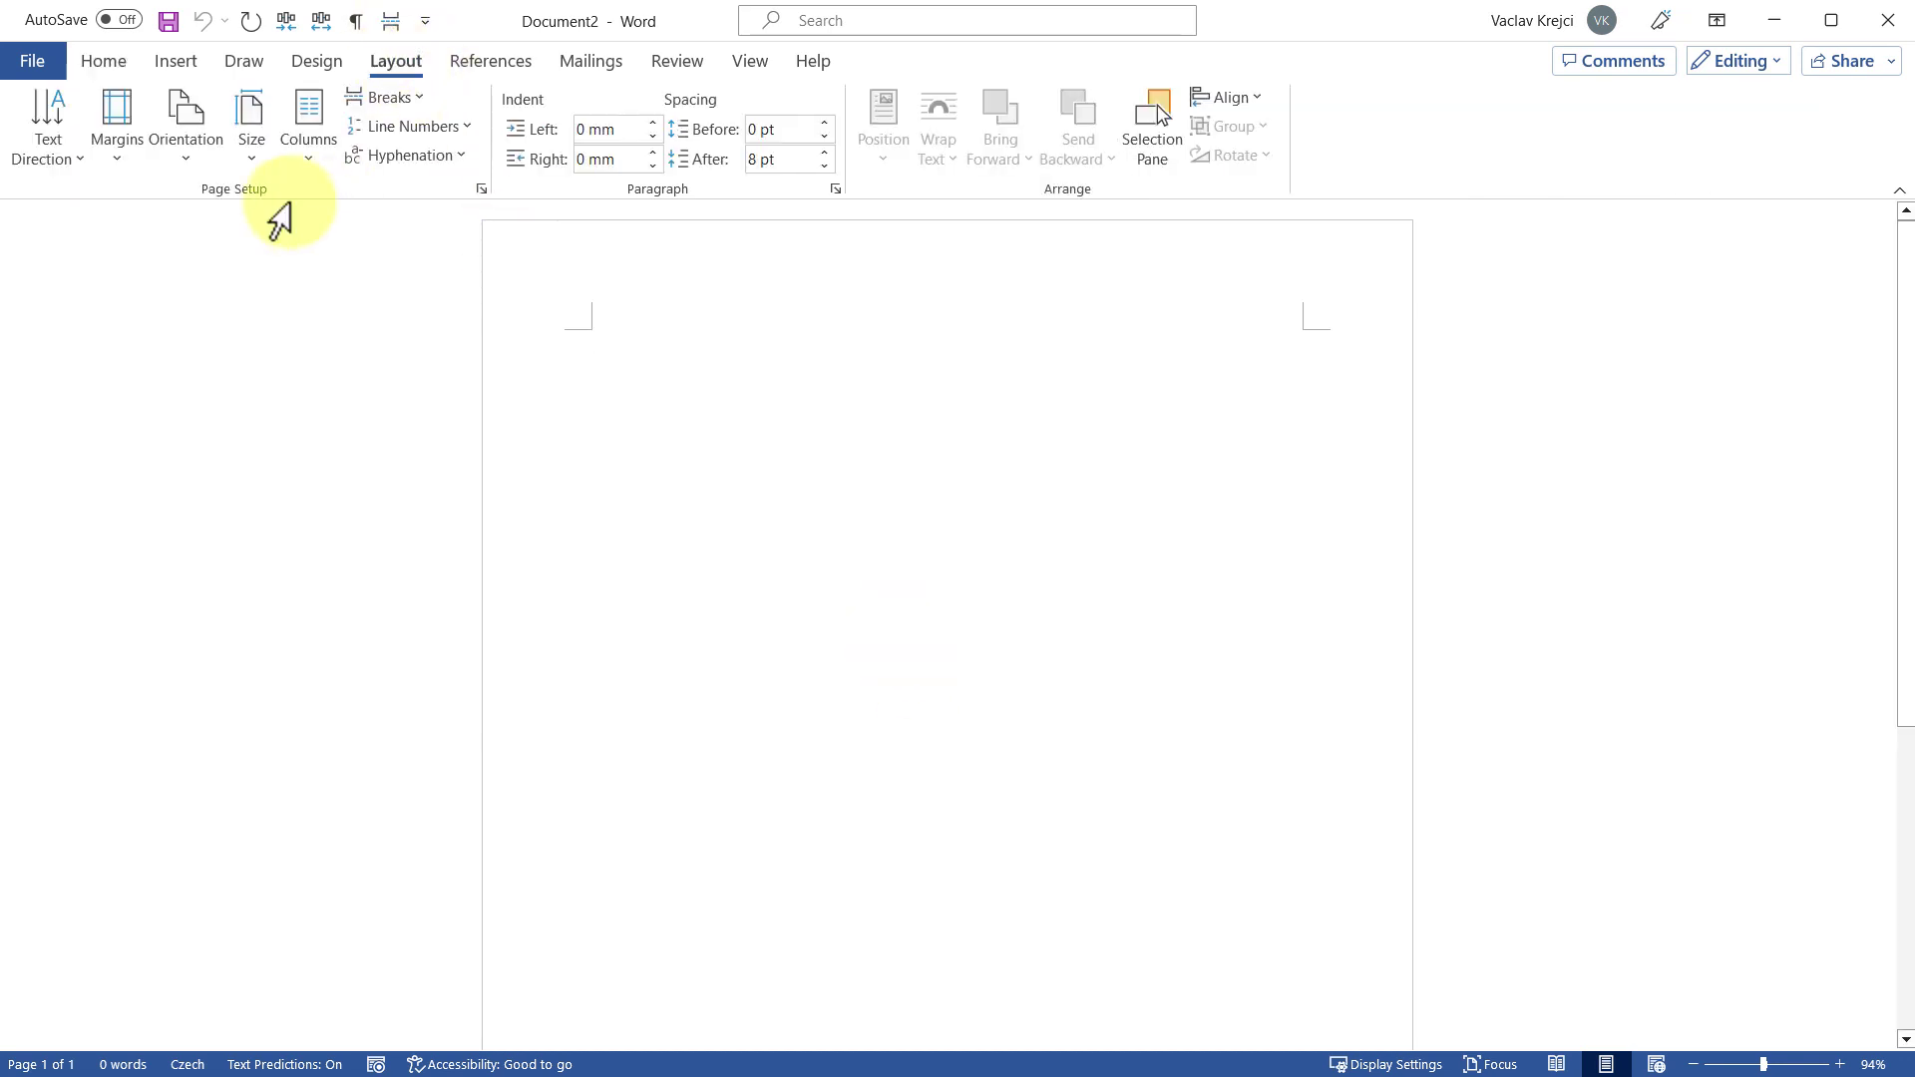
pyautogui.click(206, 148)
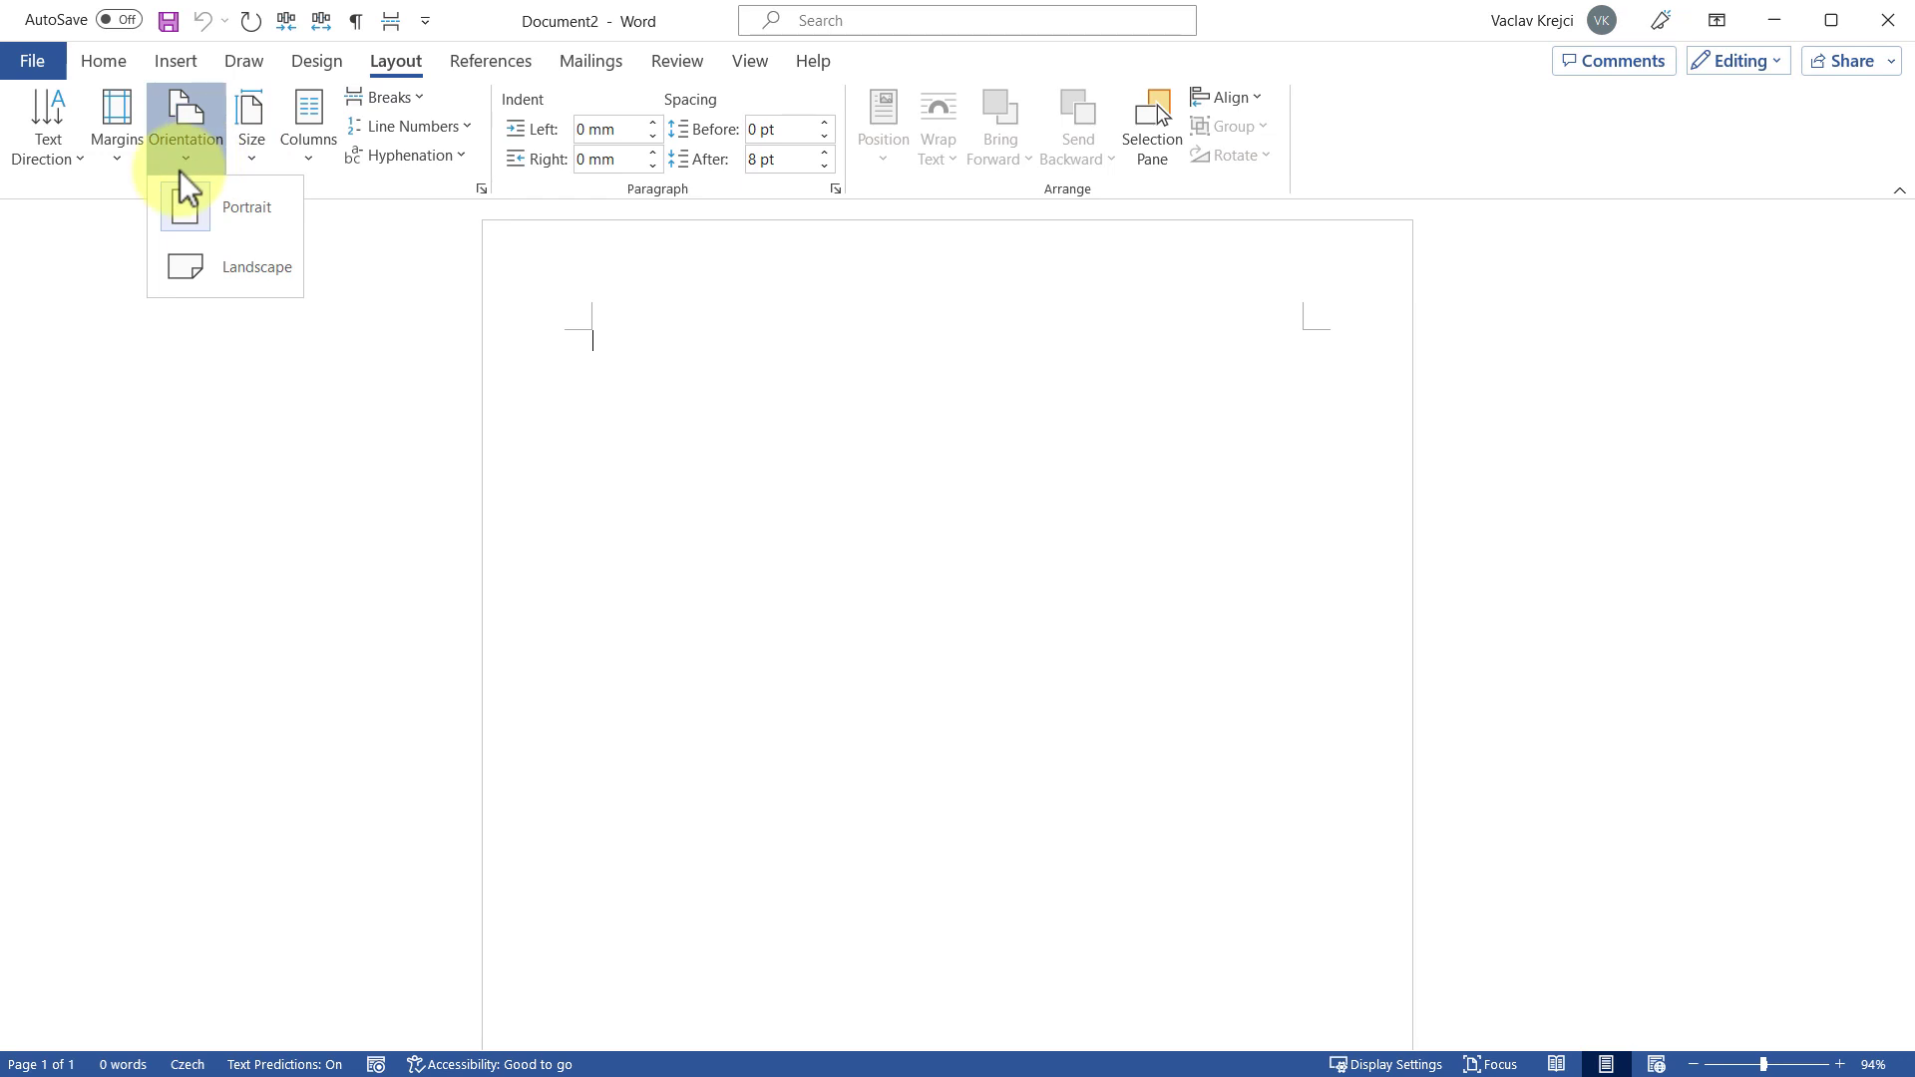
pyautogui.click(200, 272)
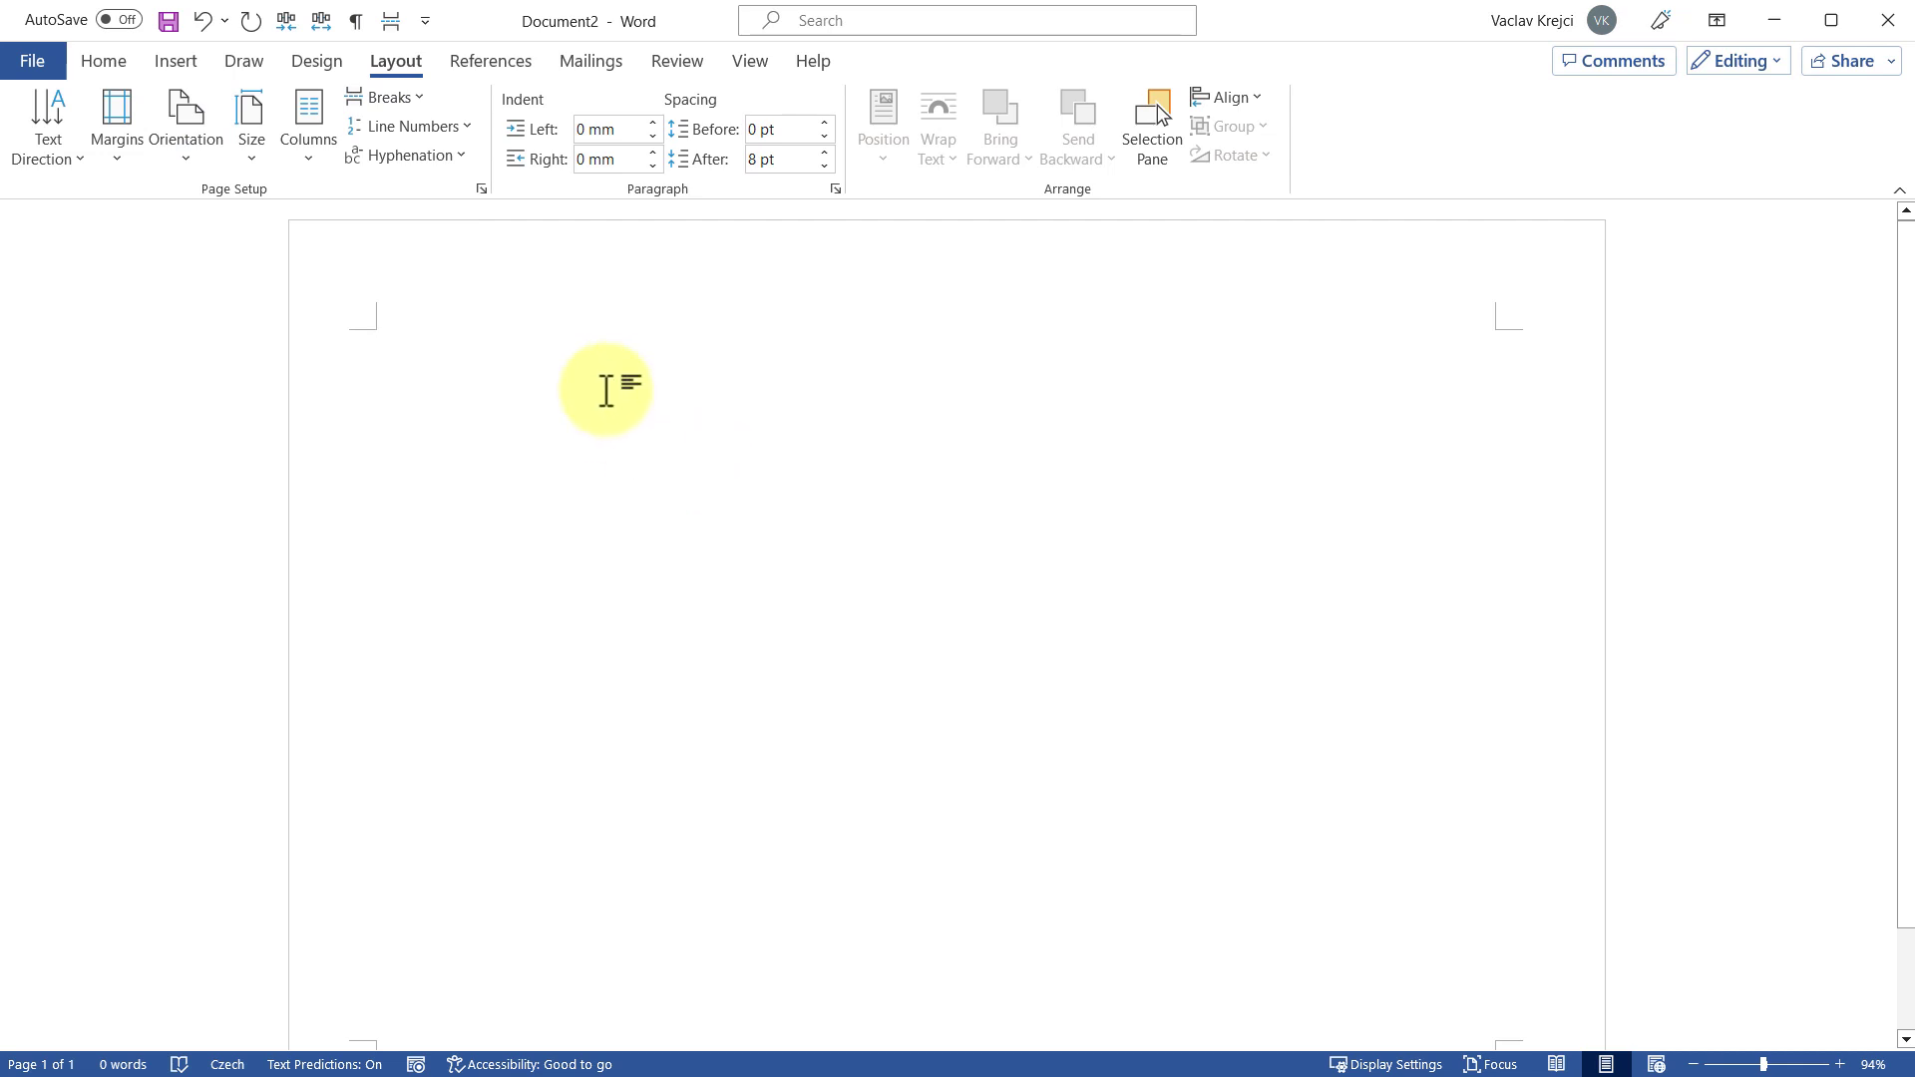
pyautogui.write('fdsf')
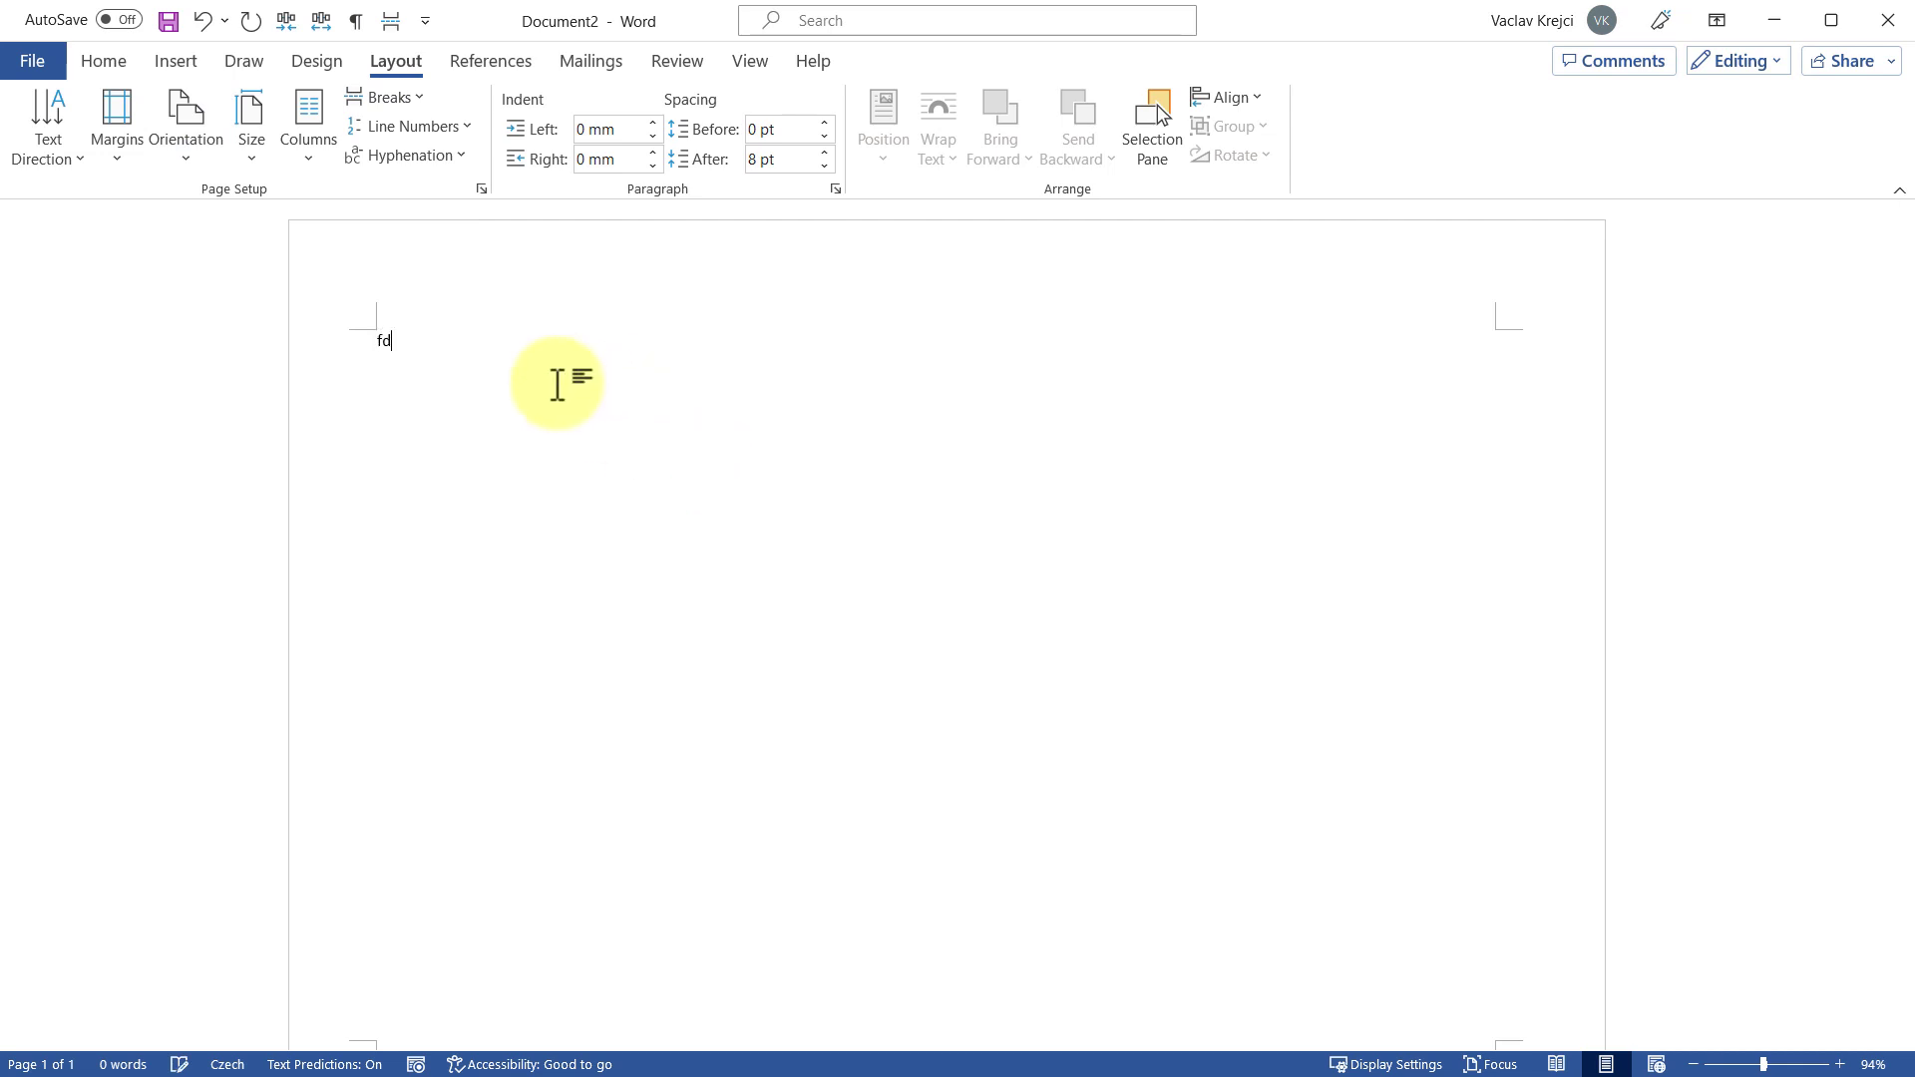
pyautogui.press('BackSpace')
pyautogui.press('BackSpace')
pyautogui.press('BackSpace')
pyautogui.press('BackSpace')
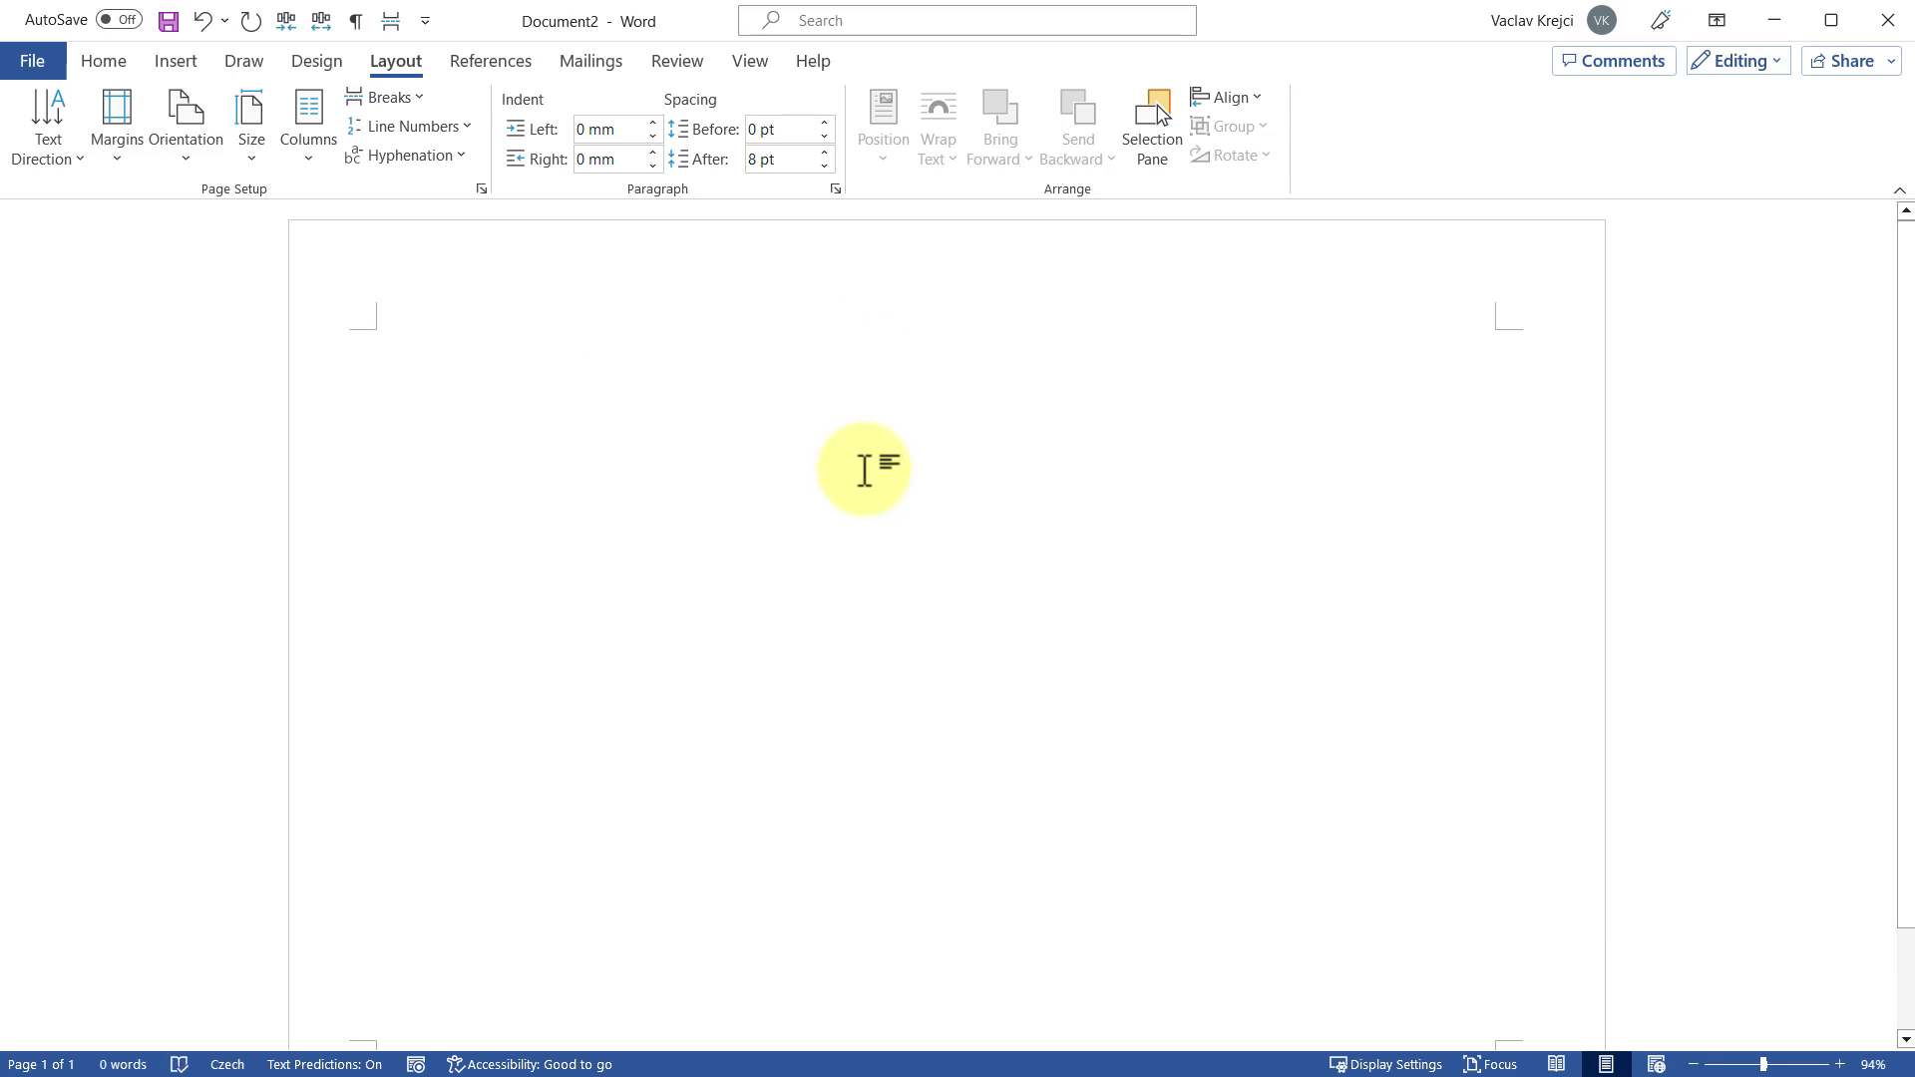
# Draw a text box about 54 mm high and 216 mm wide across the upper page and enter "Racing" in it
pyautogui.click(155, 57)
pyautogui.click(362, 92)
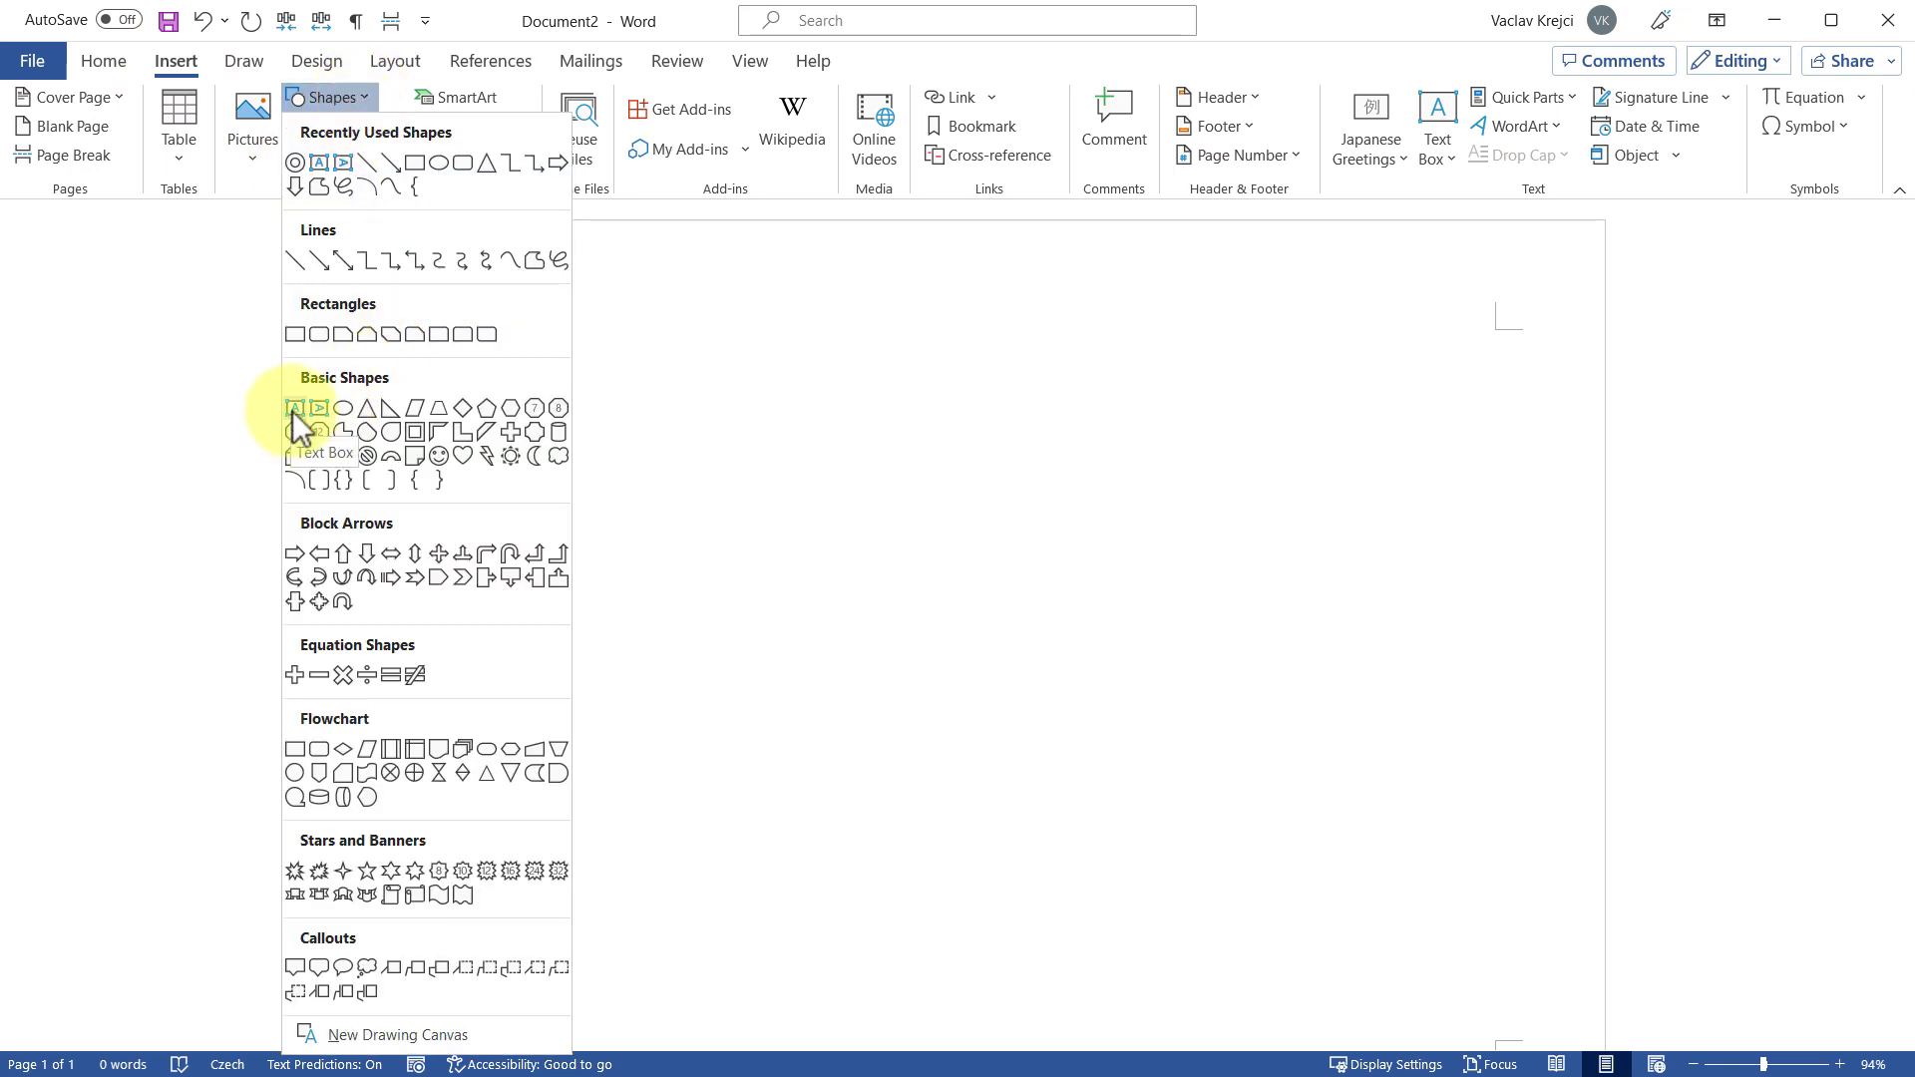
pyautogui.click(294, 408)
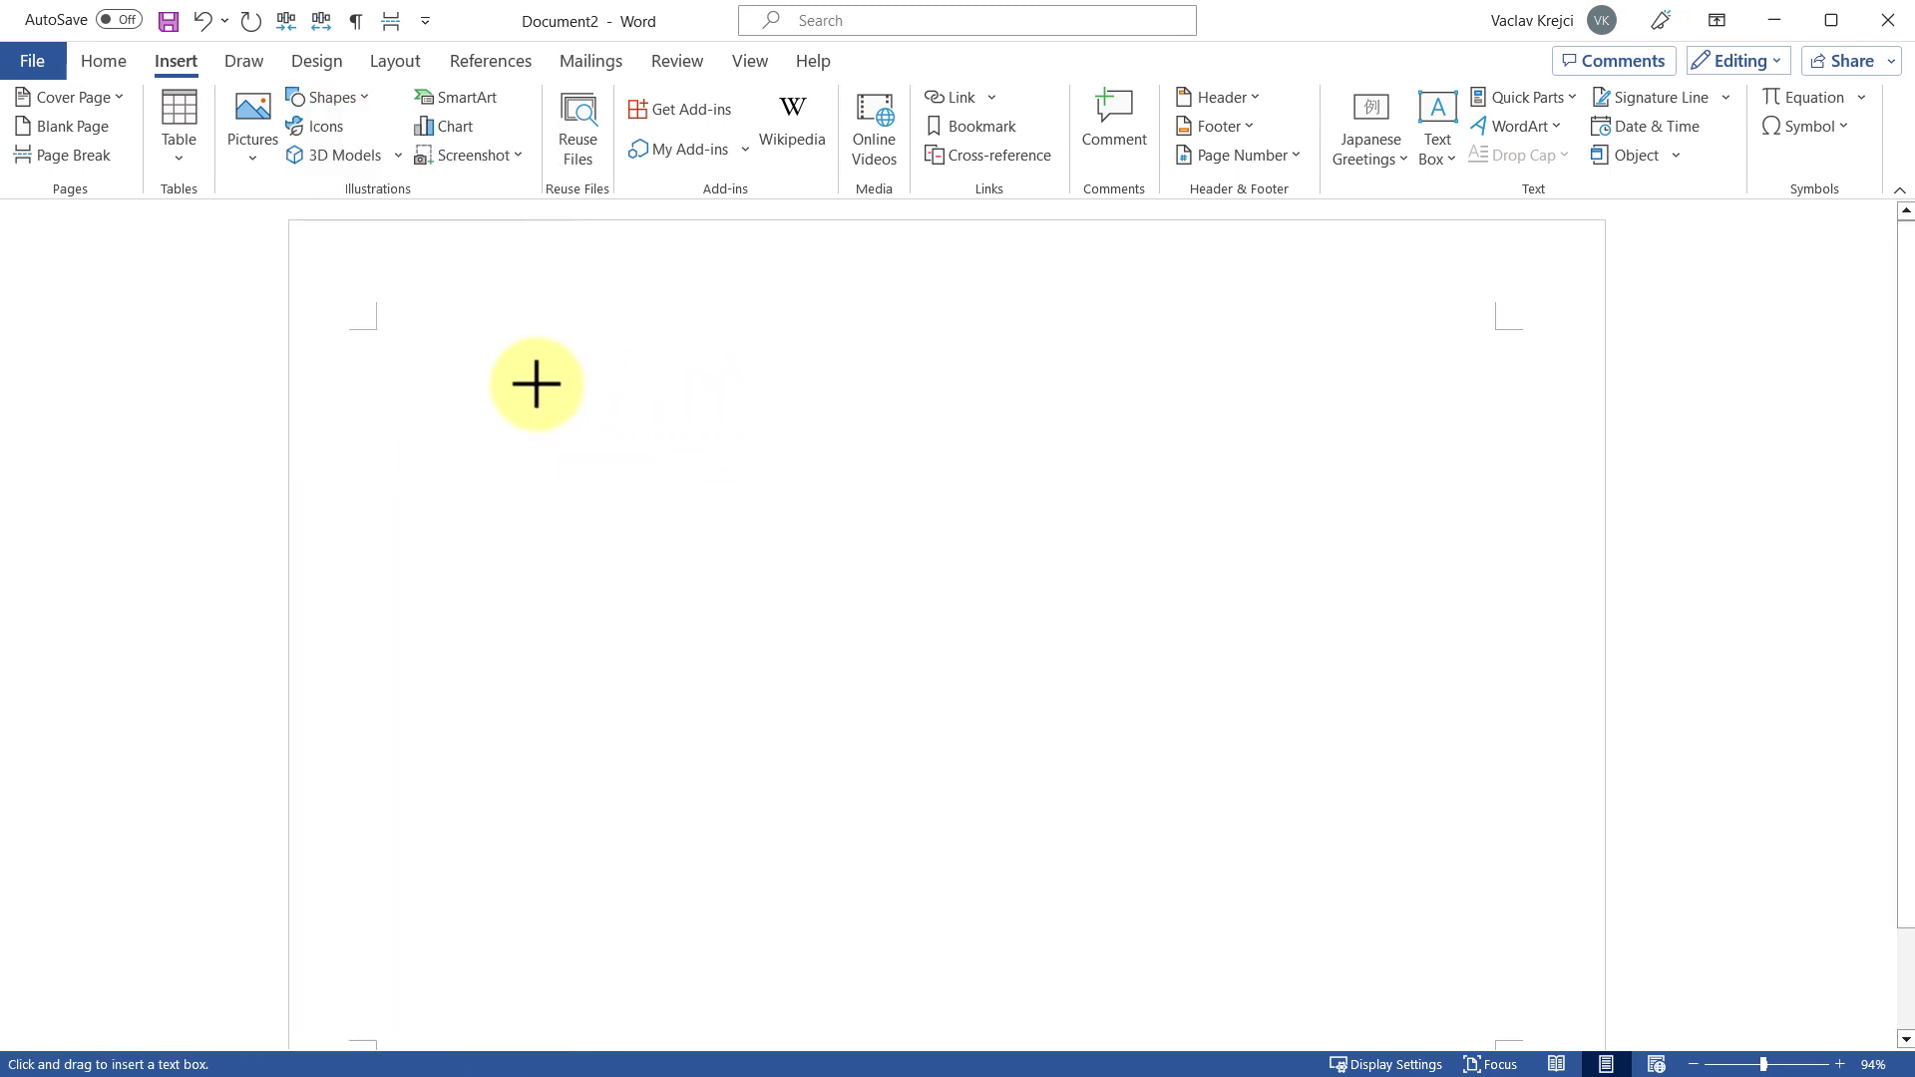
pyautogui.moveTo(445, 373); pyautogui.dragTo(1403, 615)
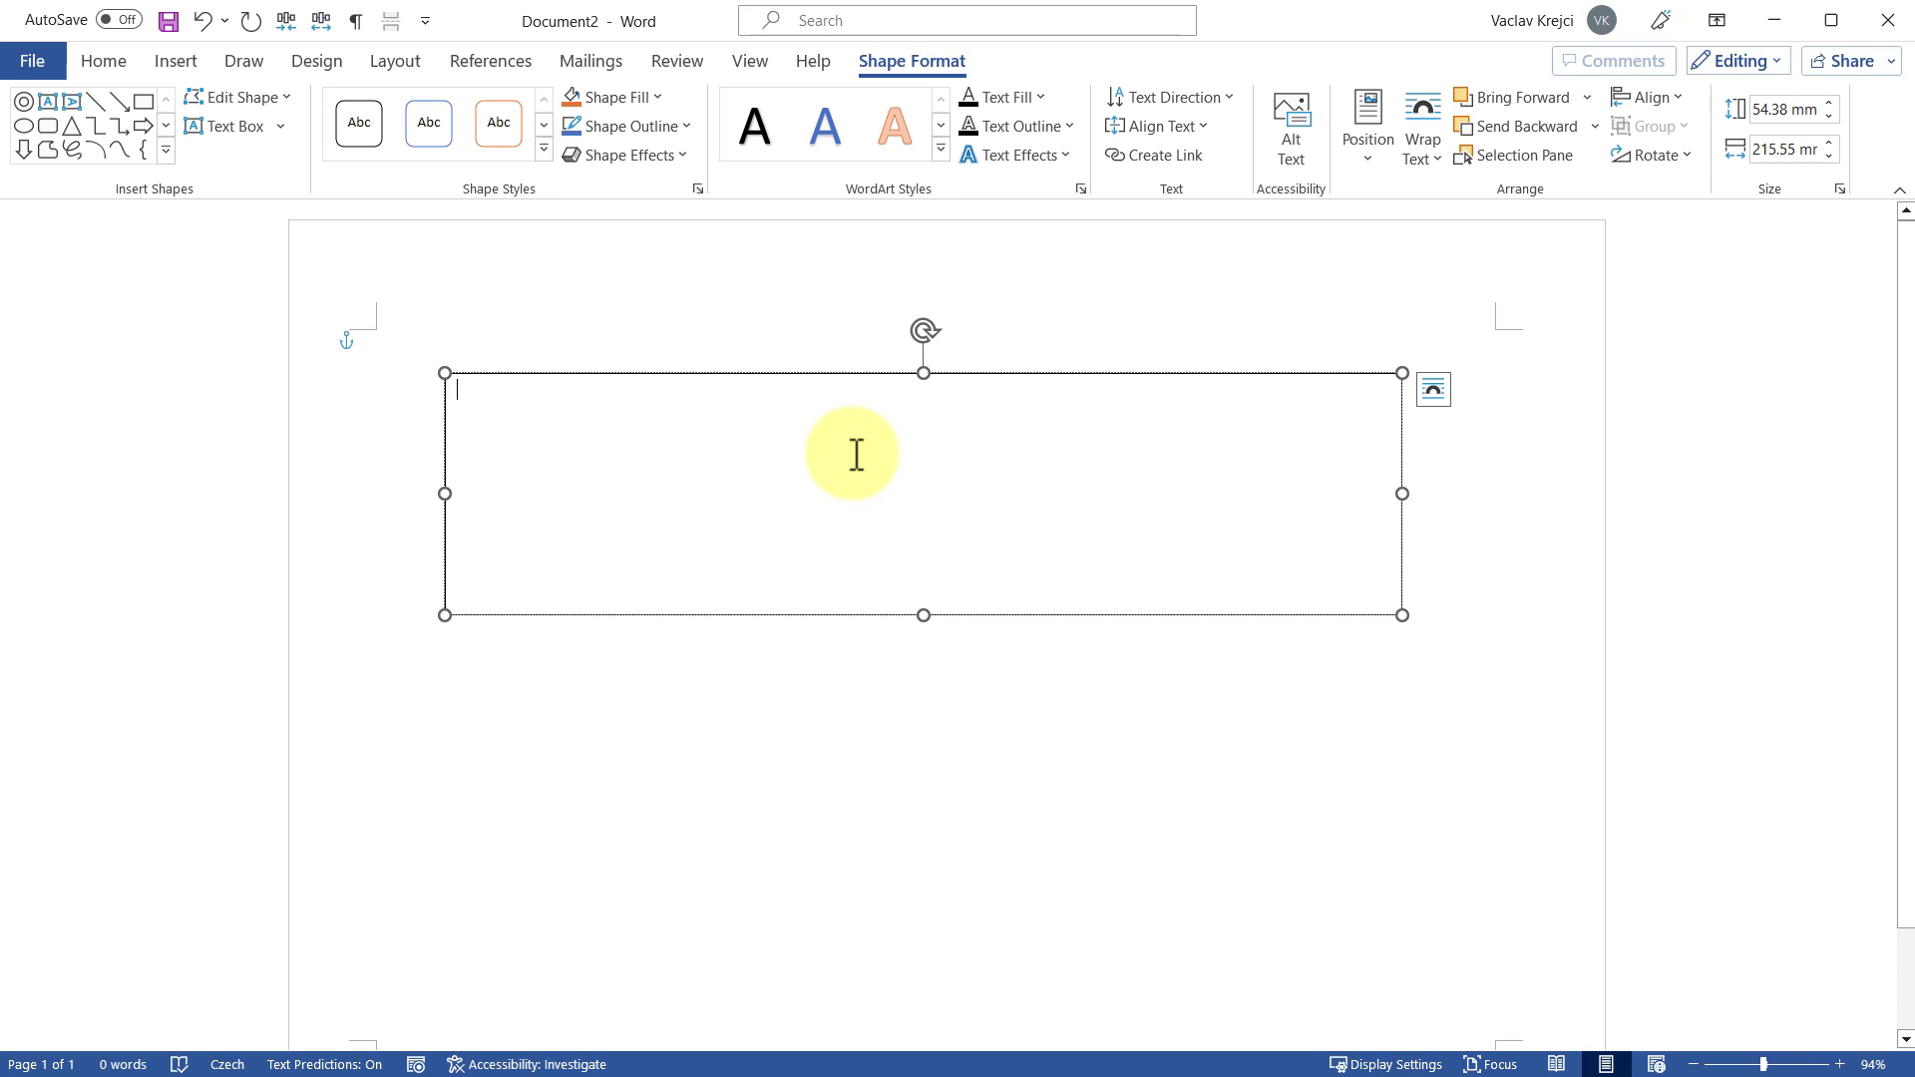
pyautogui.write('Racinga')
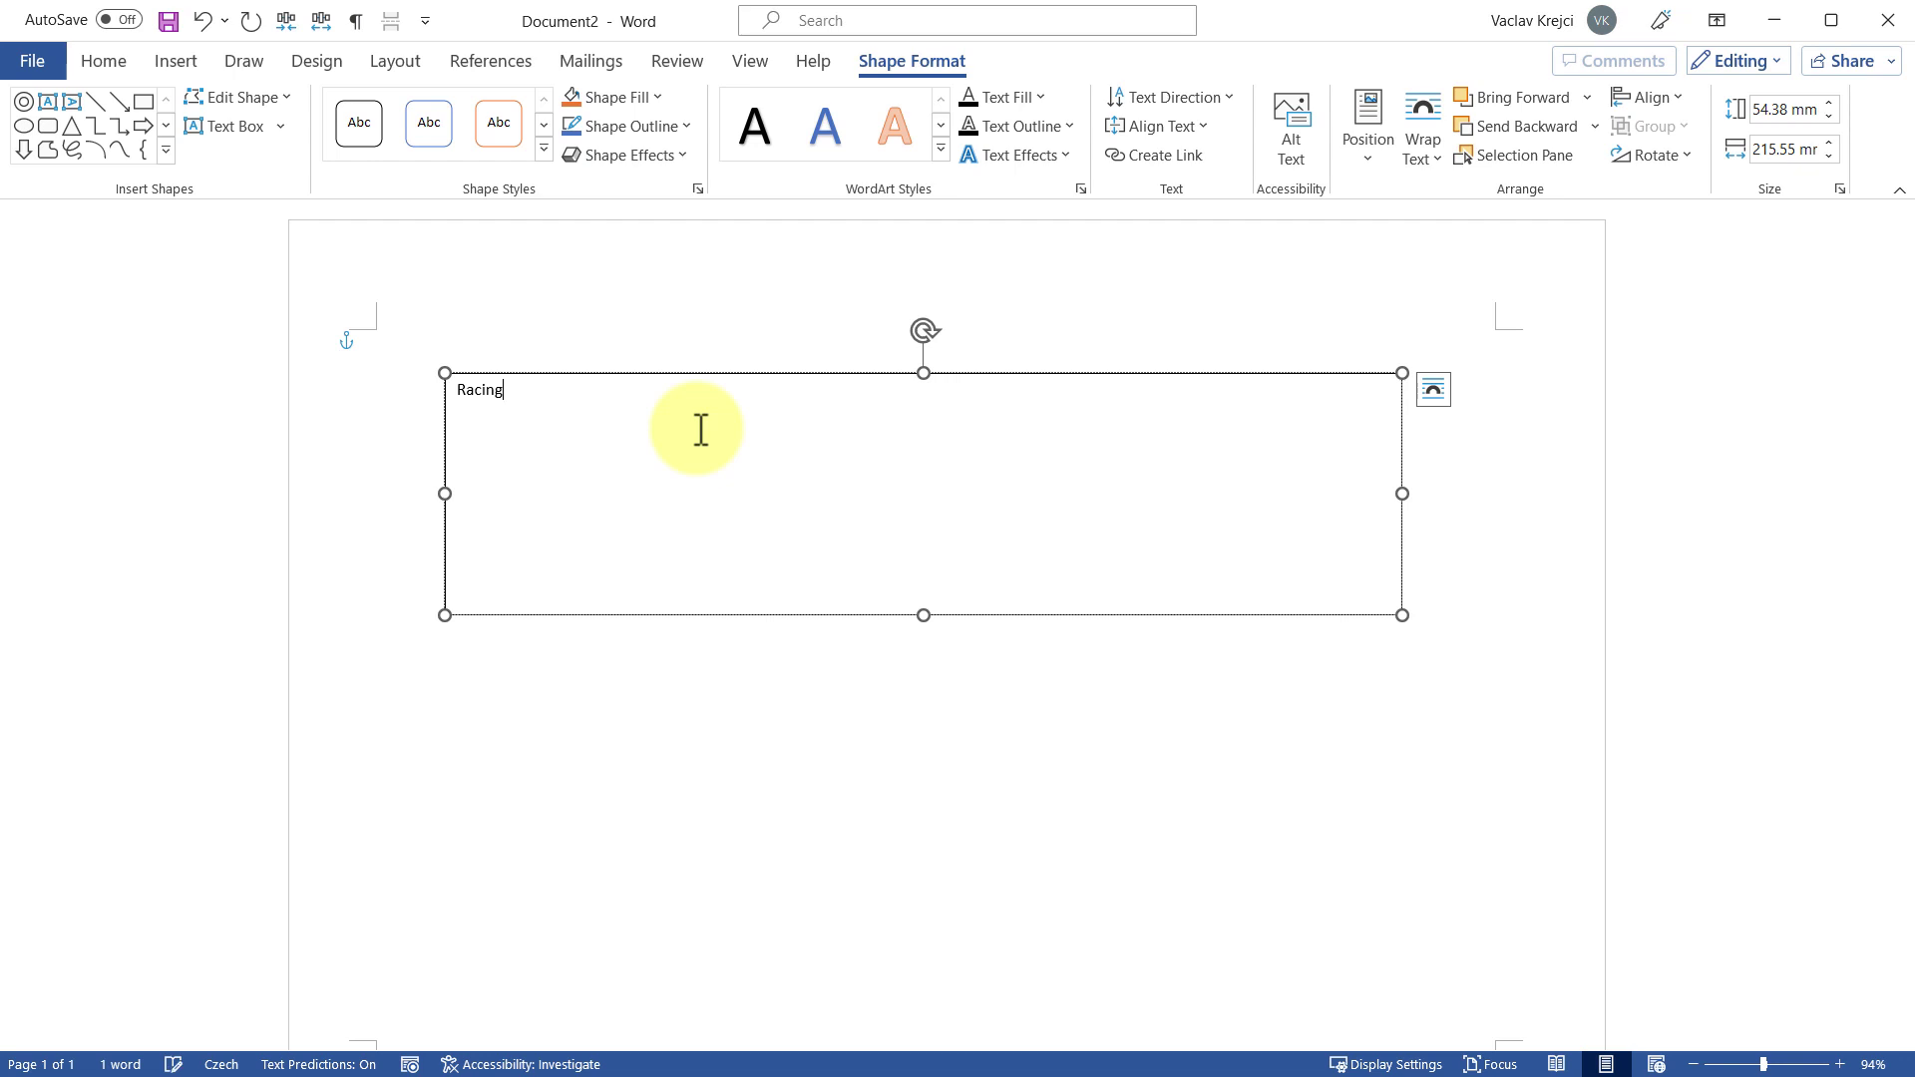
pyautogui.hotkey('ctrl', 'a')
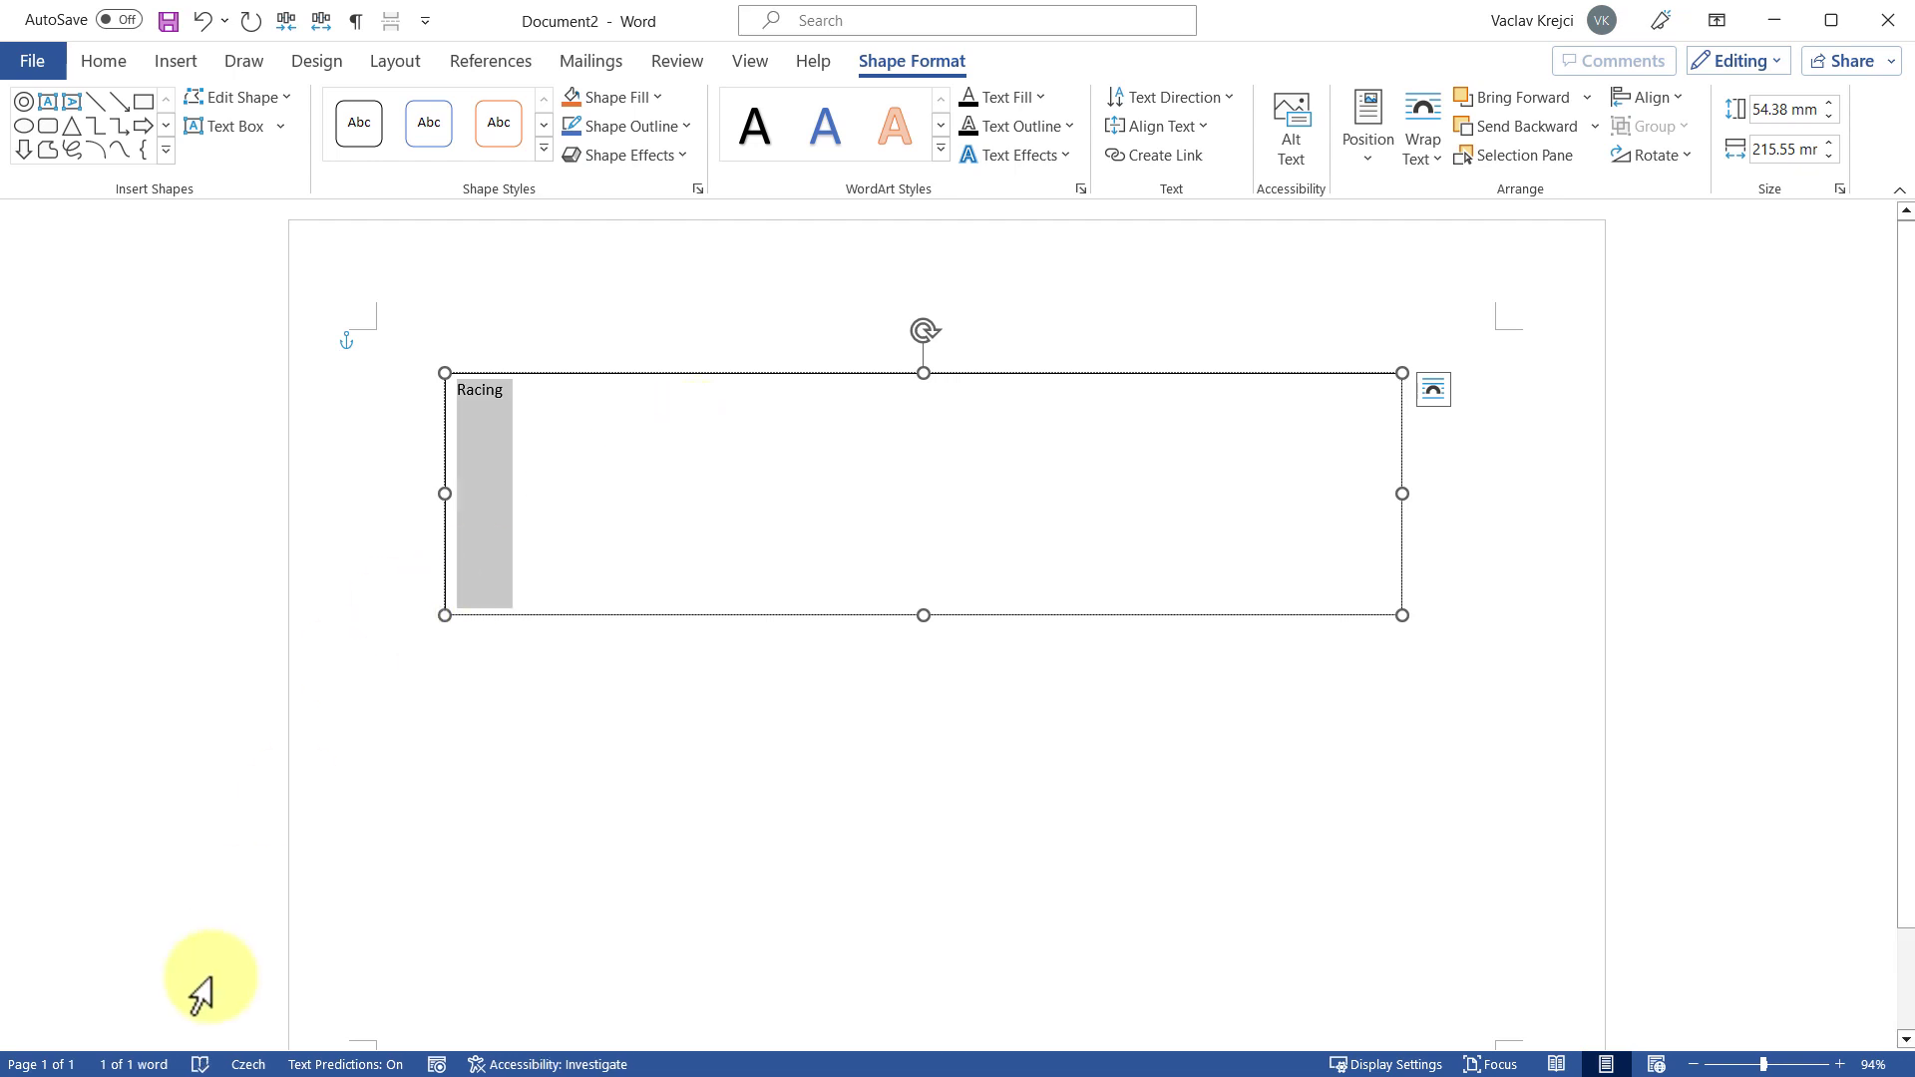
# Switch to the browser, view the Aero and Soloist font pages on dafont.com, and return to the Word document
pyautogui.hotkey('alt', 'Tab')
pyautogui.click(459, 29)
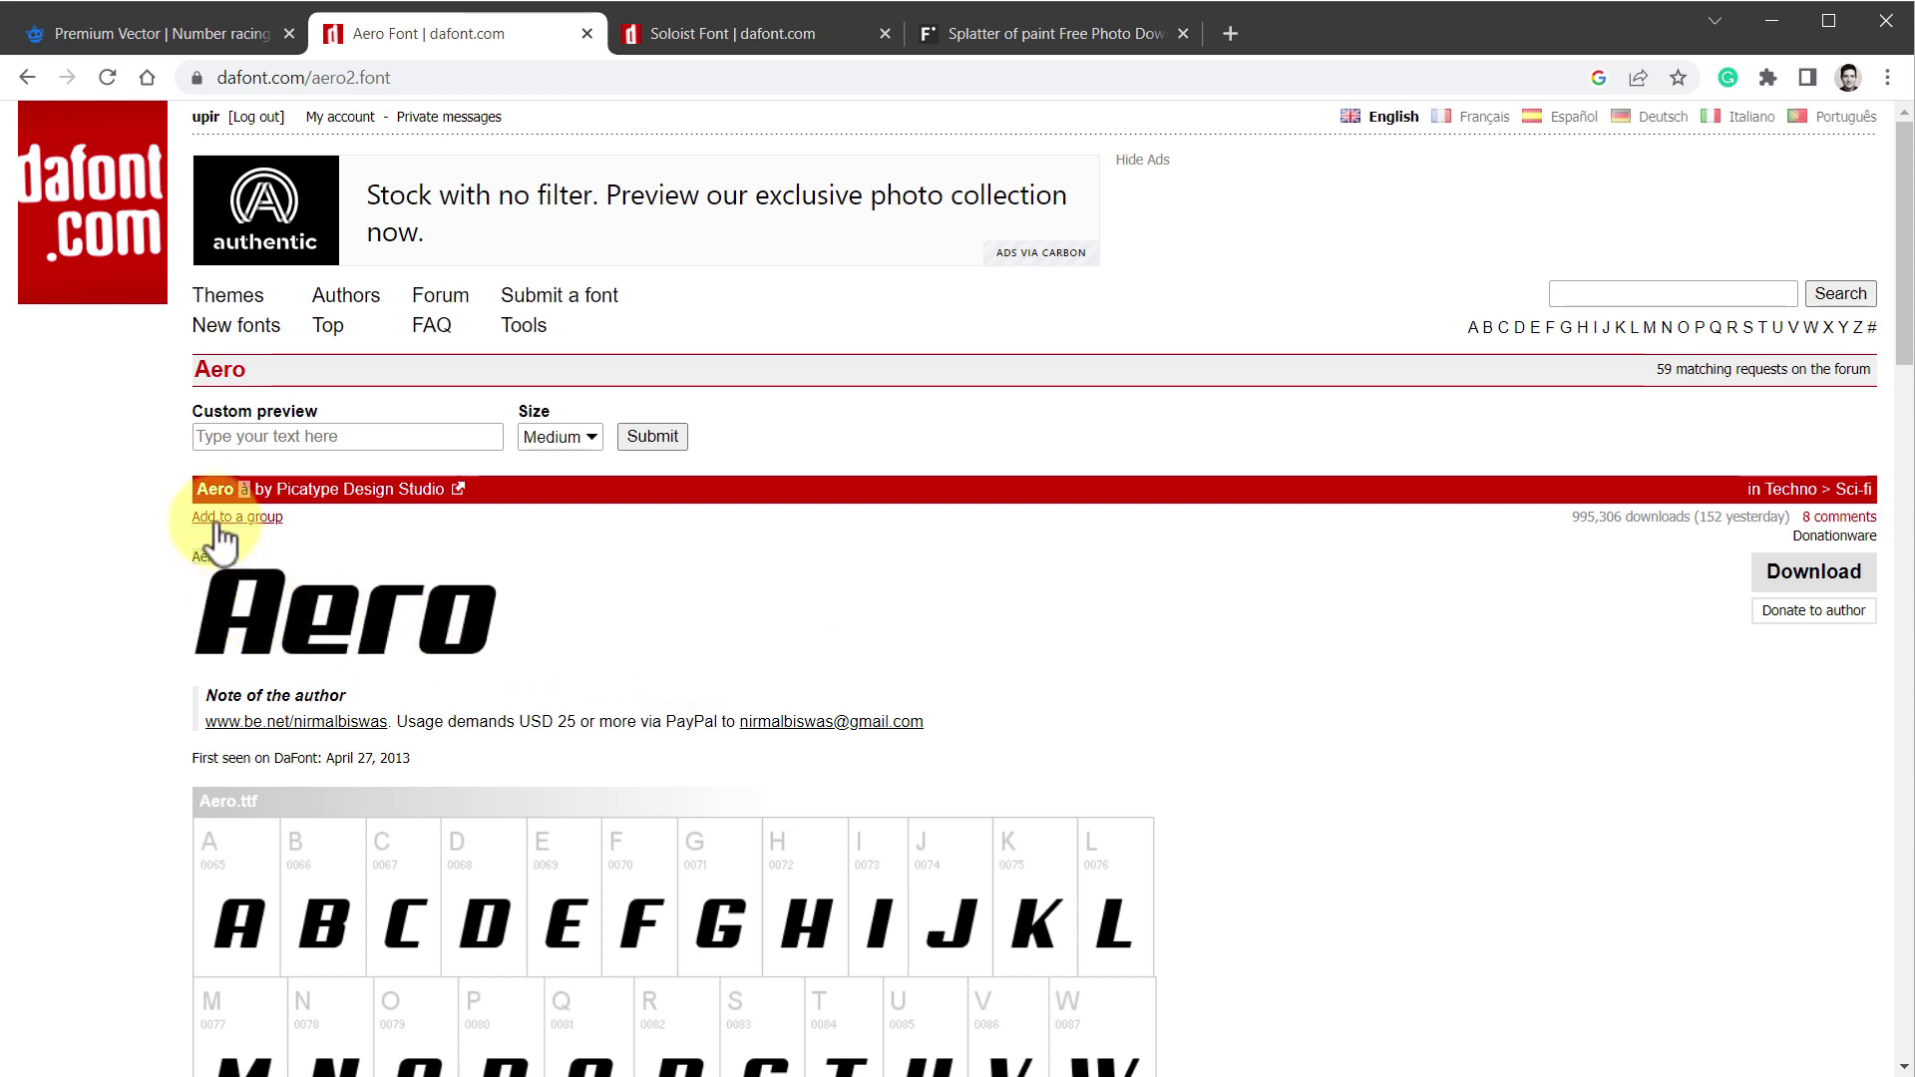
pyautogui.click(679, 36)
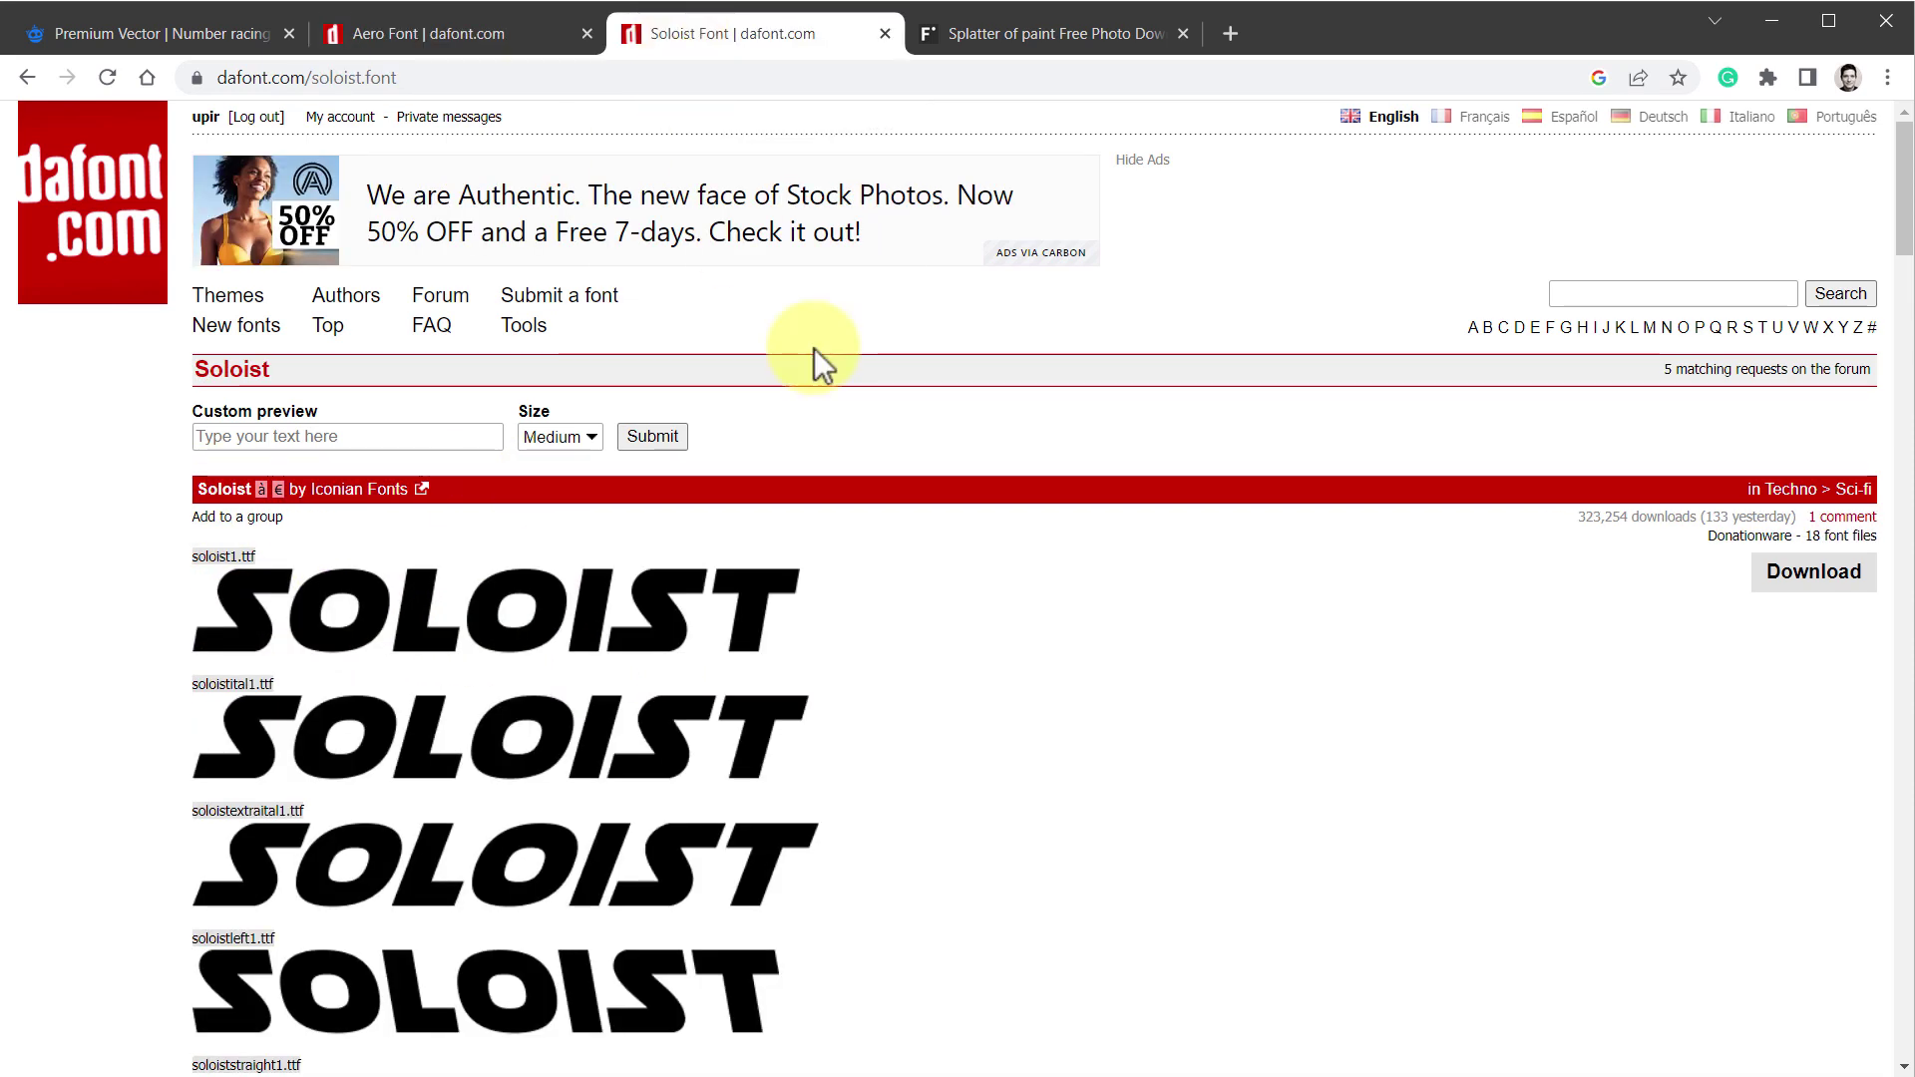
pyautogui.click(1813, 571)
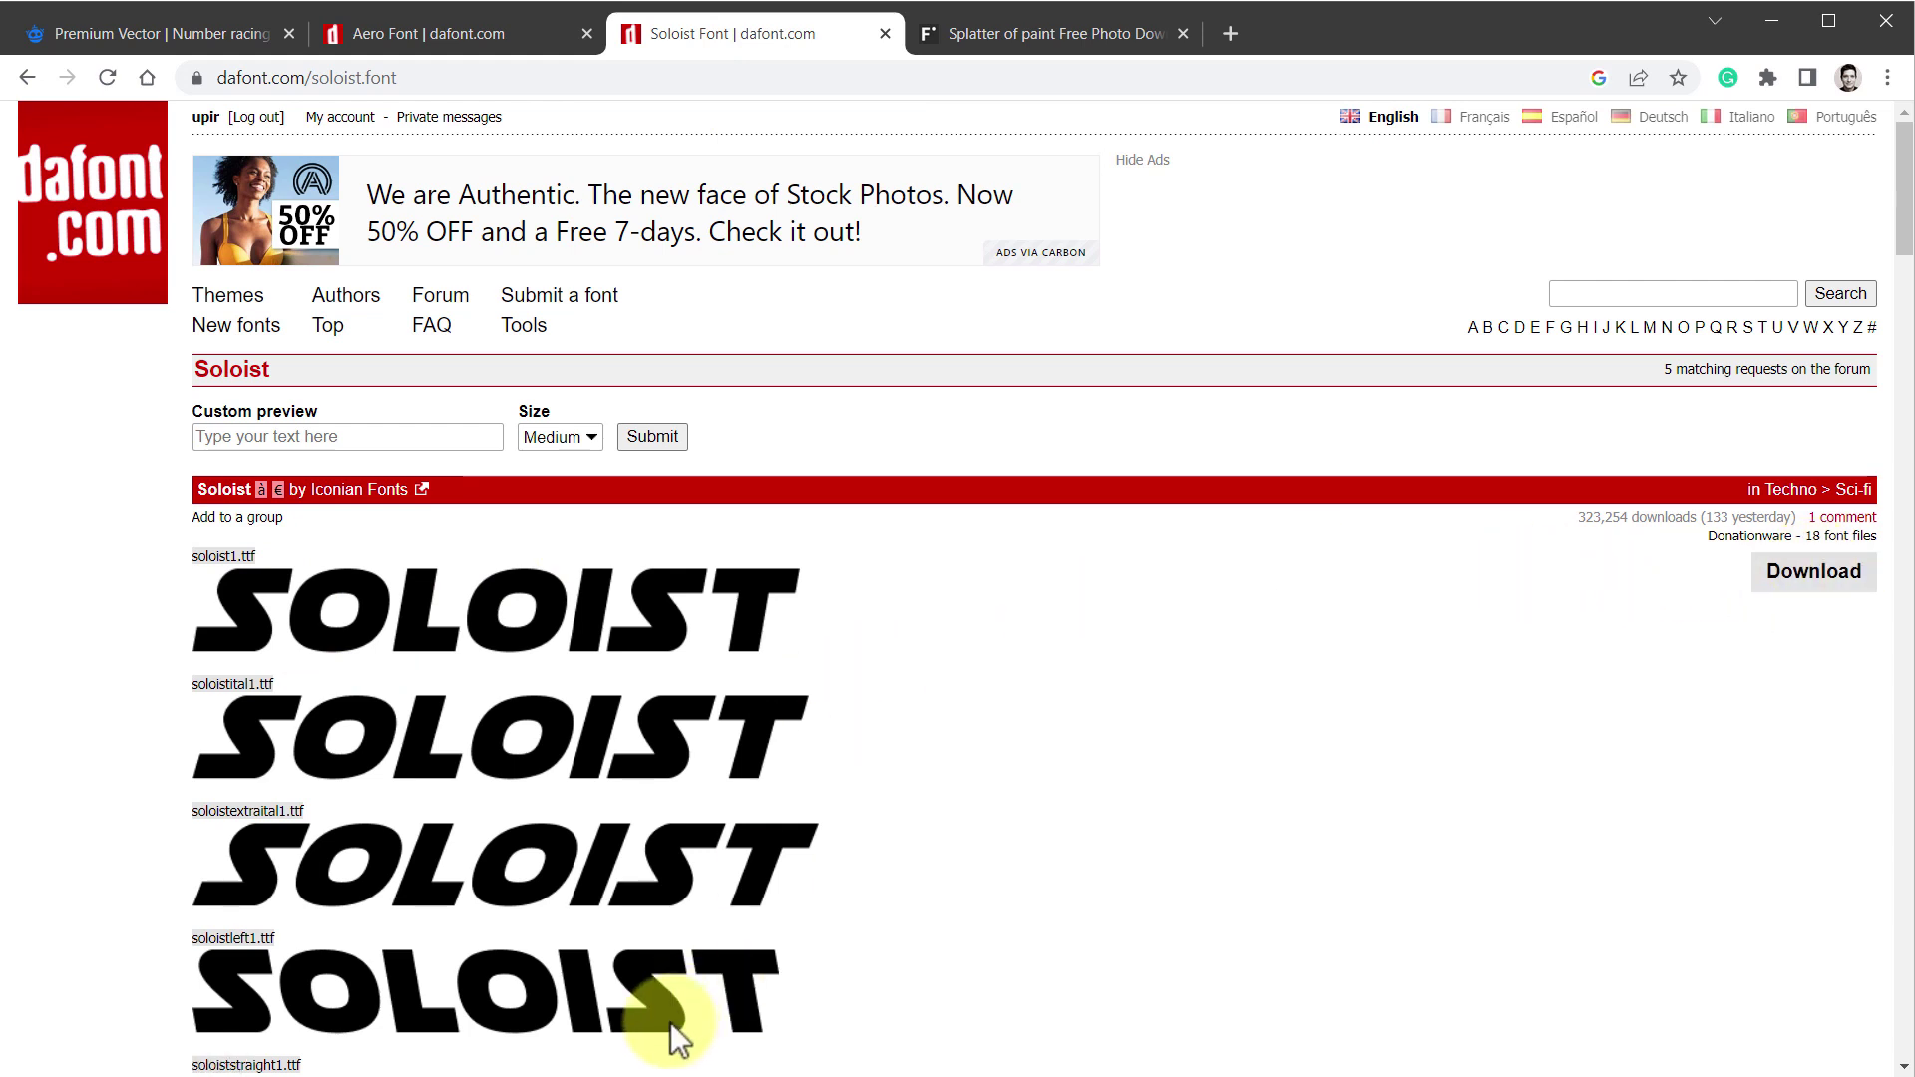
pyautogui.click(670, 1059)
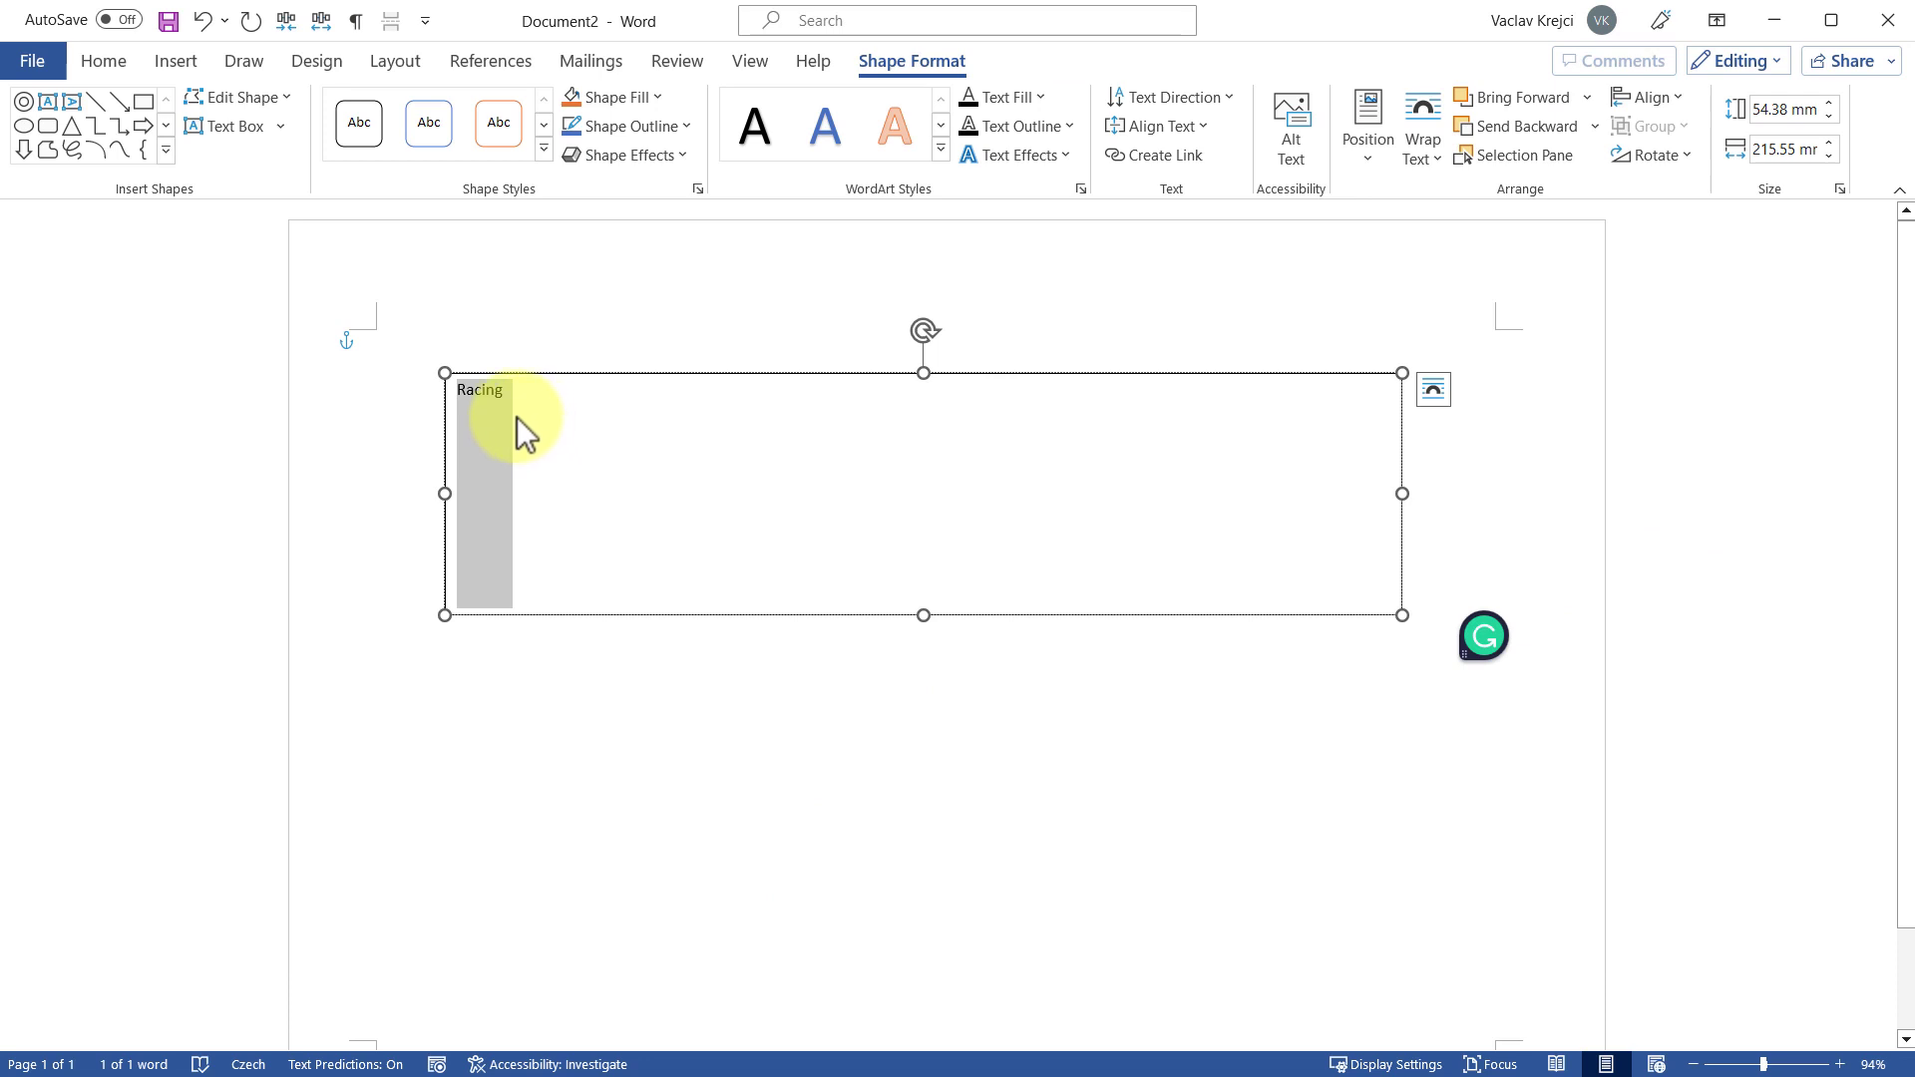
# Format the word "Racing" in the Aero font at size 90
pyautogui.click(105, 59)
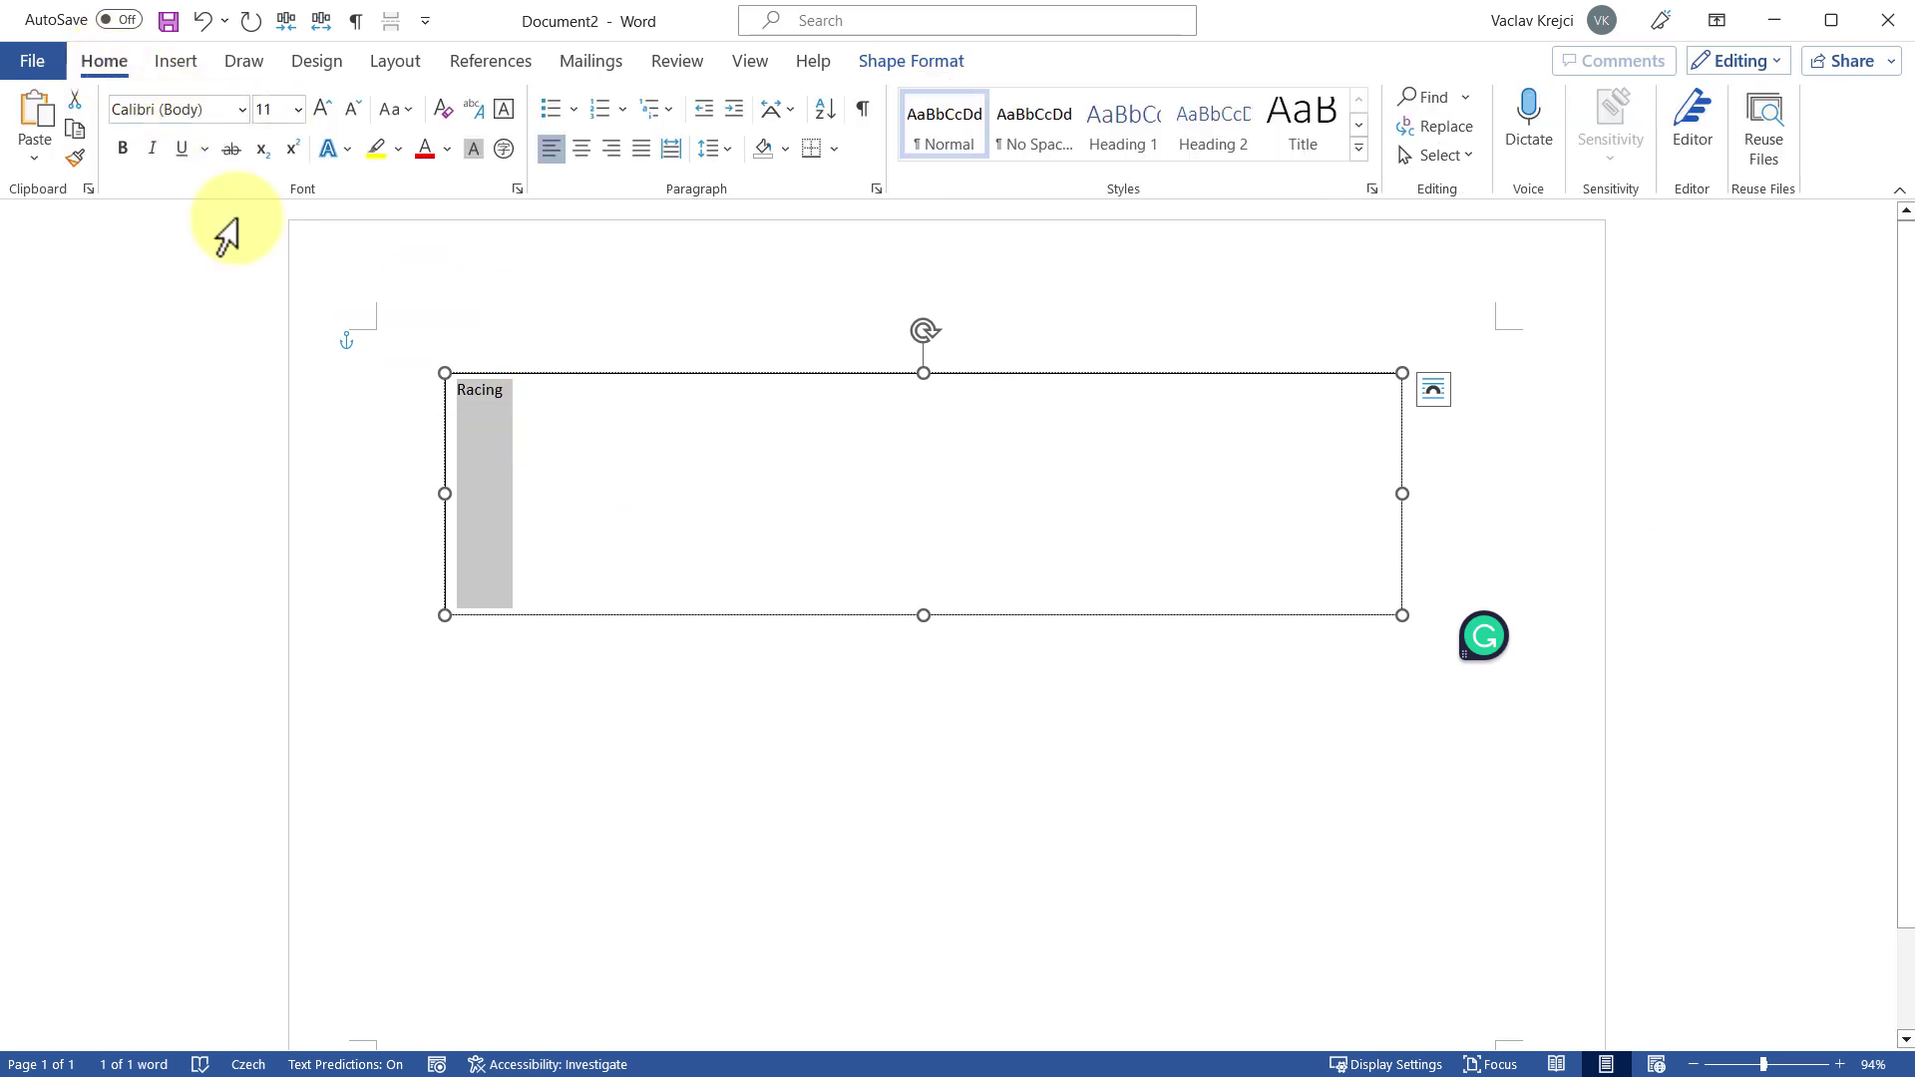
pyautogui.click(213, 107)
pyautogui.write('Aero')
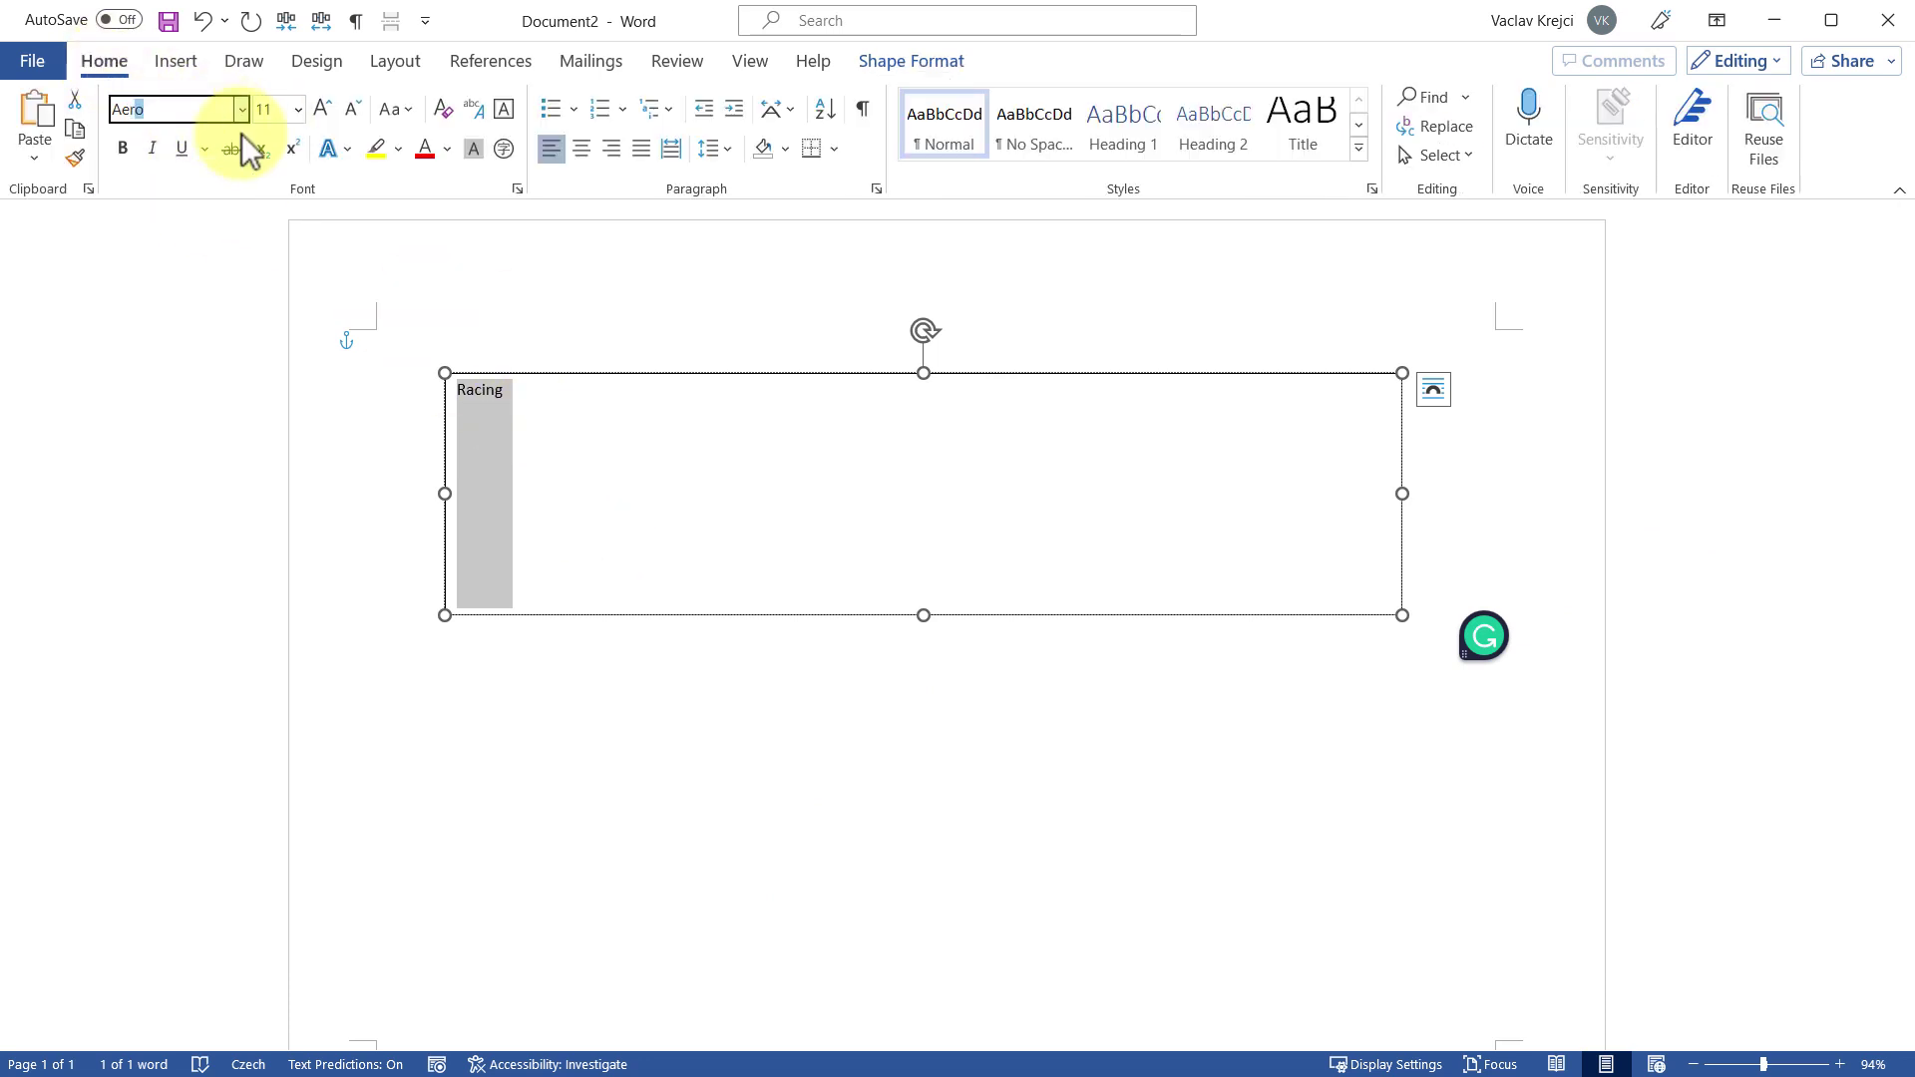
pyautogui.press('Return')
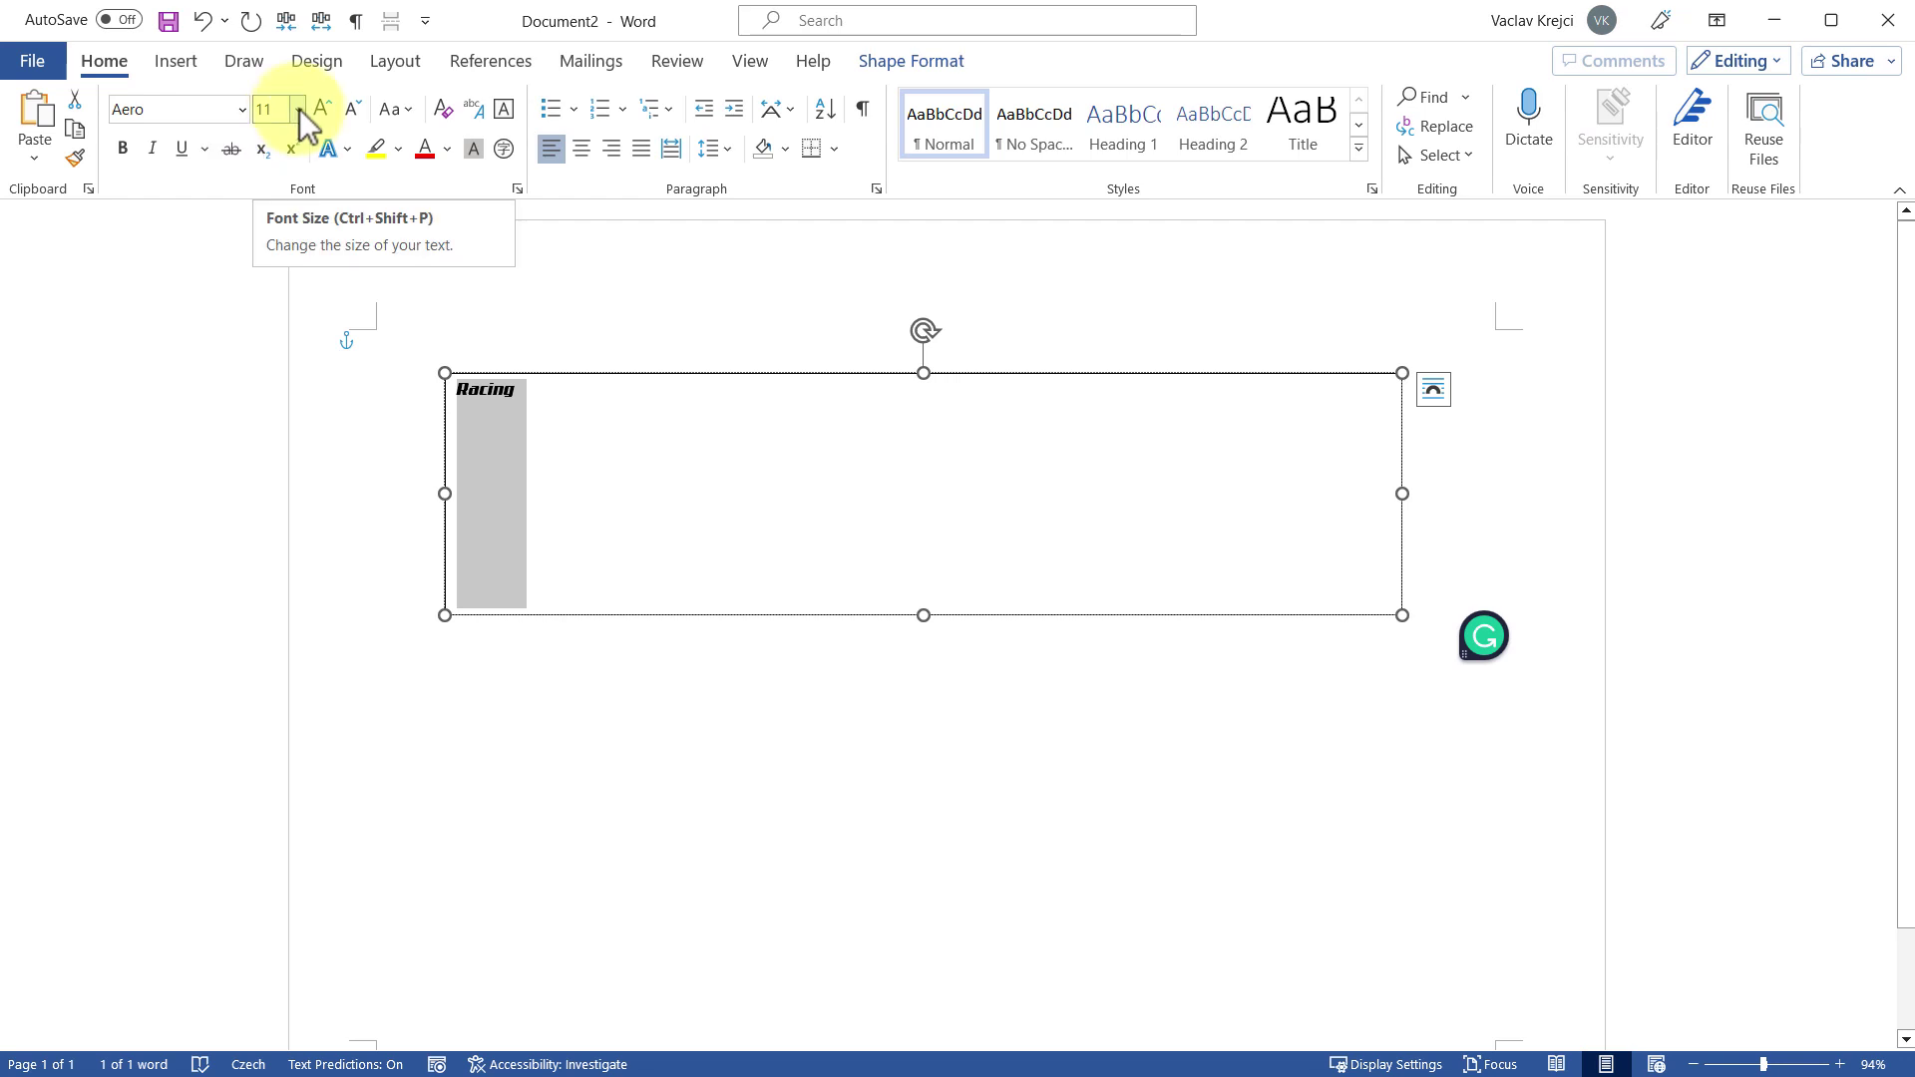
pyautogui.click(299, 110)
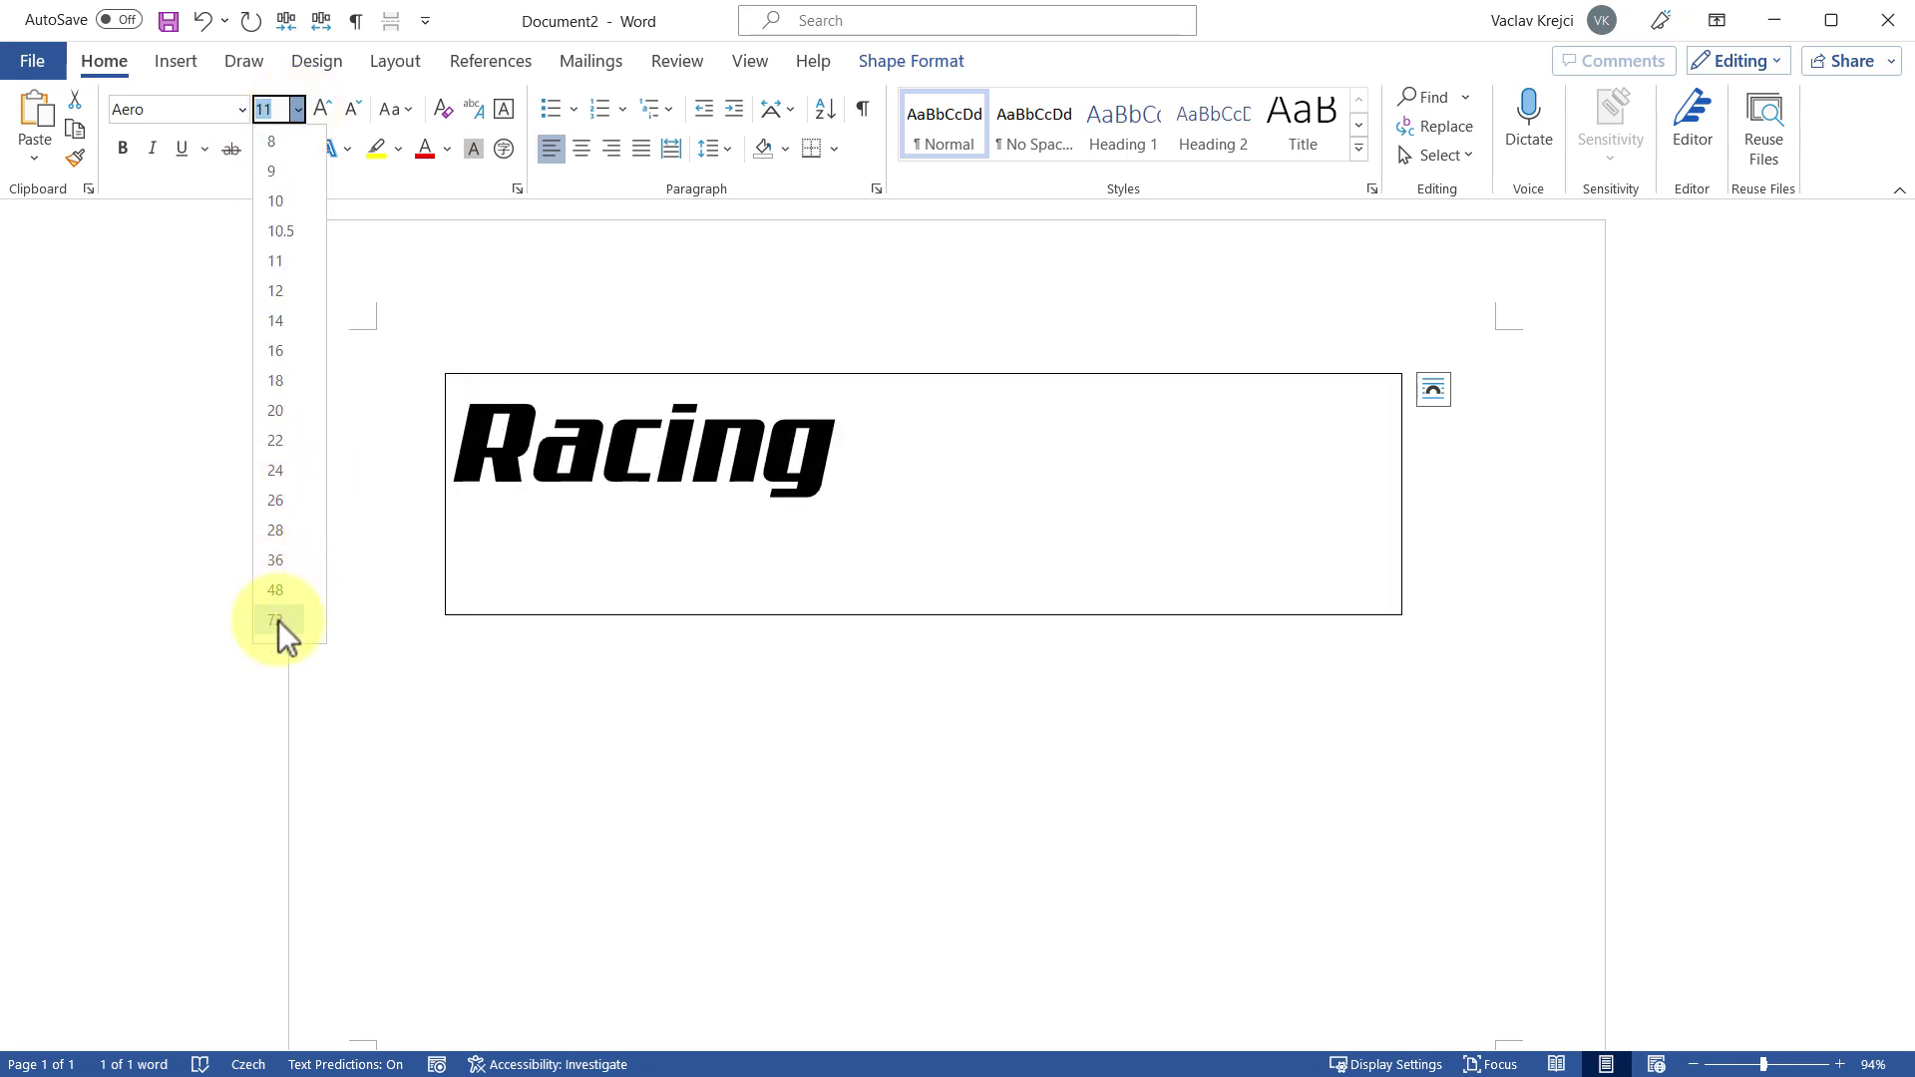
pyautogui.click(279, 620)
pyautogui.click(322, 108)
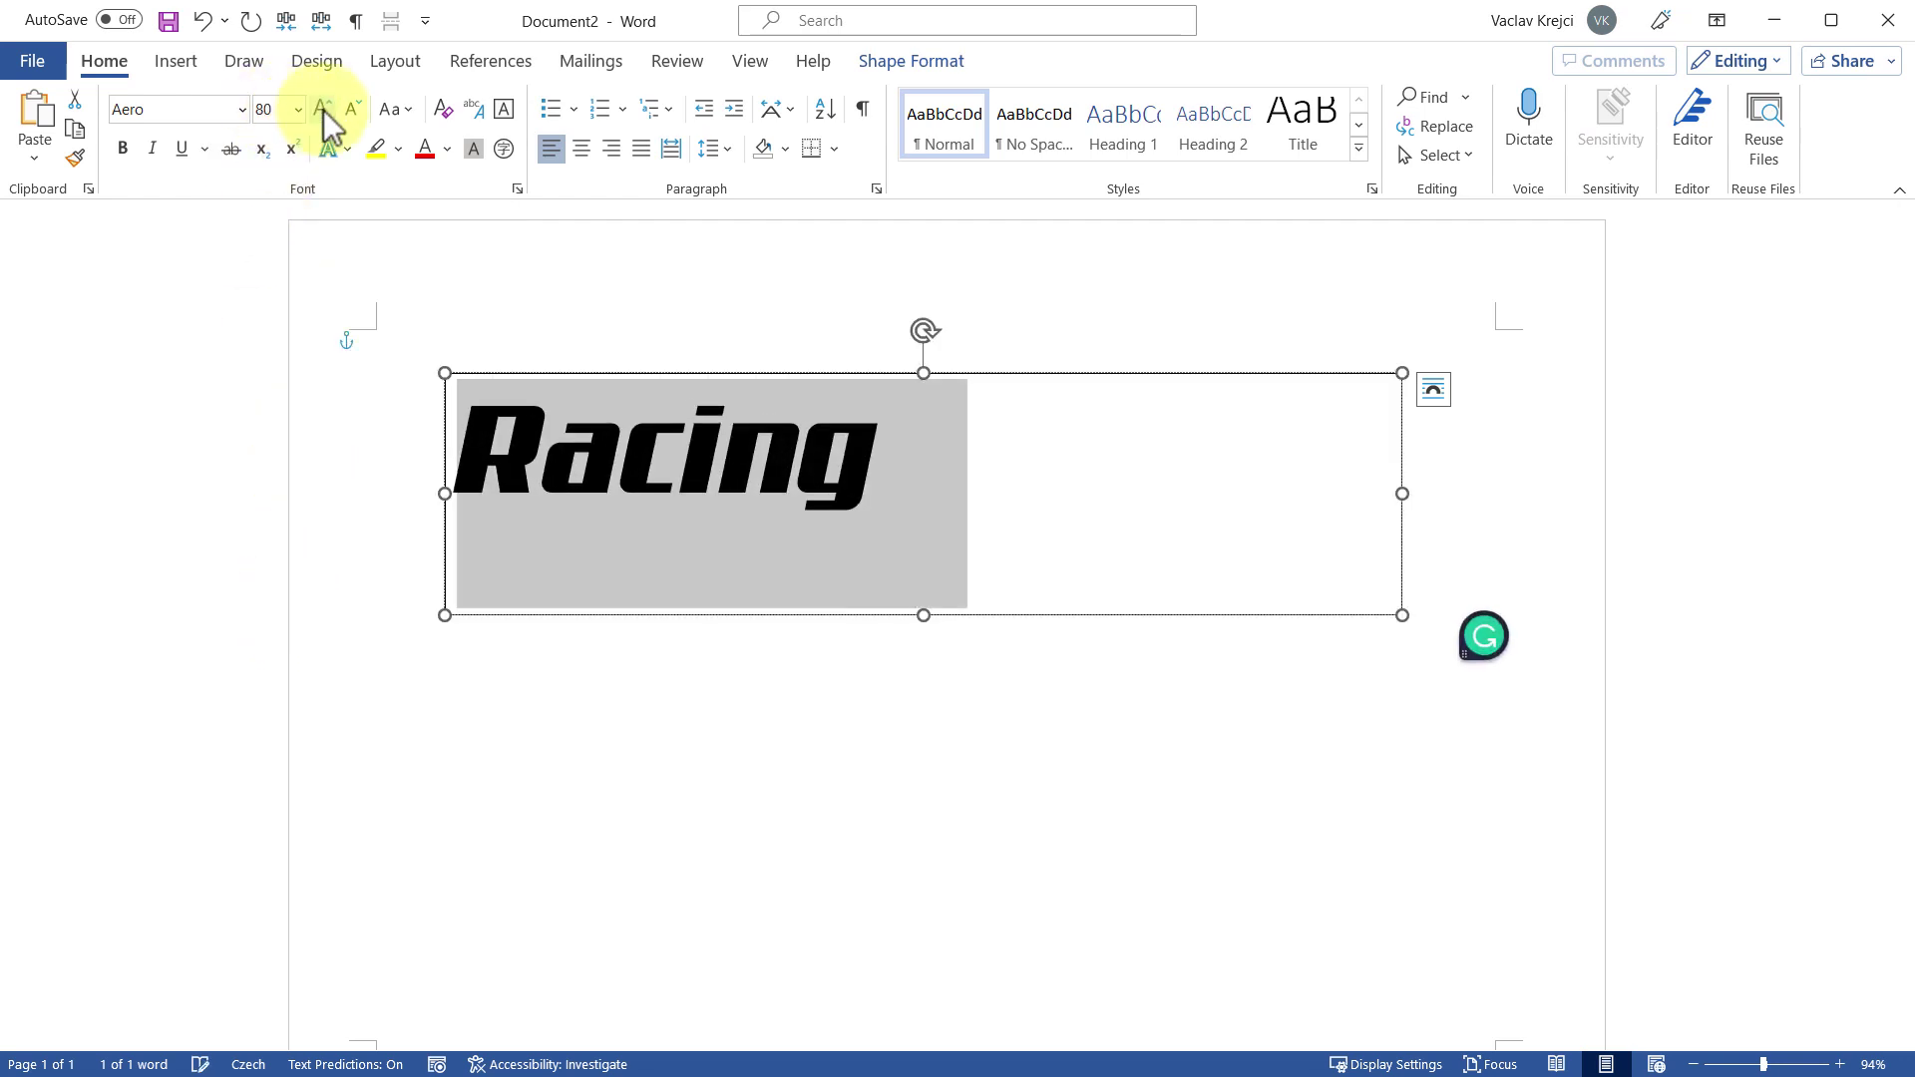
pyautogui.click(322, 109)
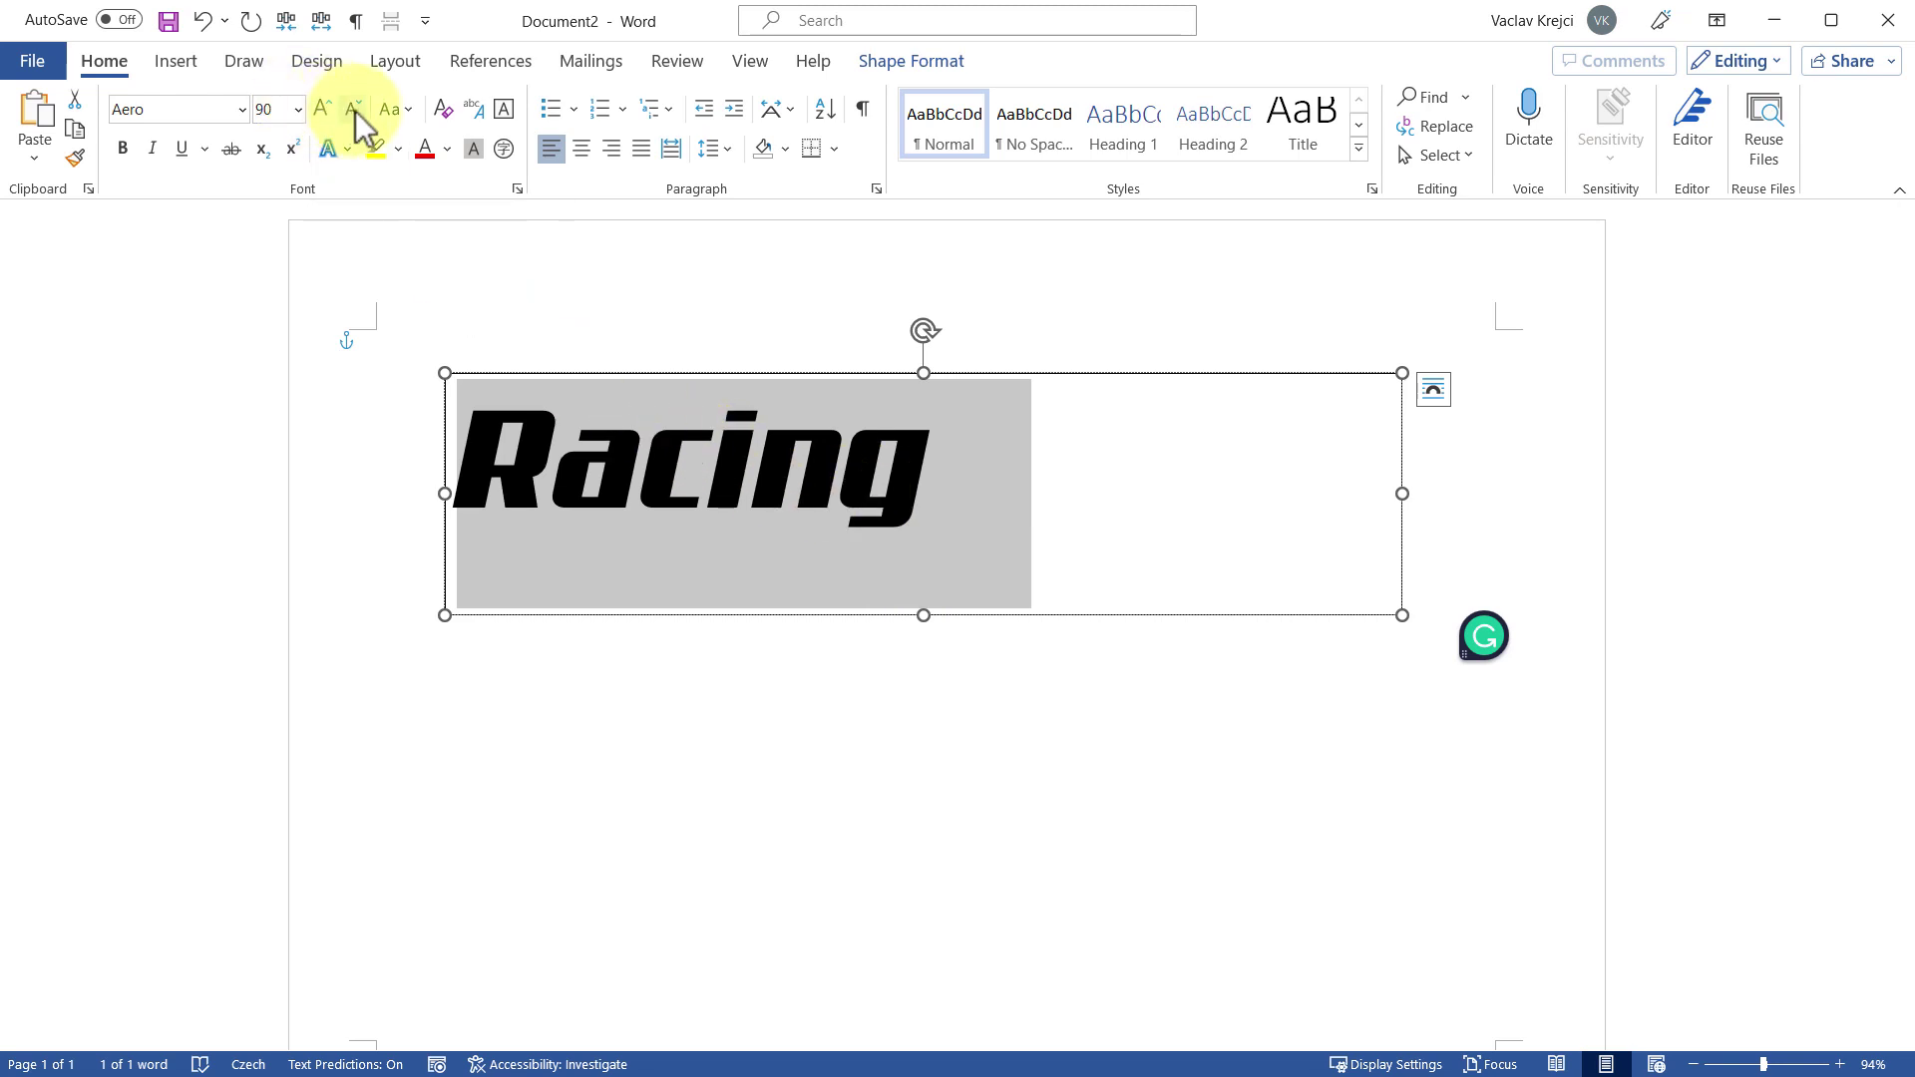
pyautogui.click(284, 113)
pyautogui.press('Escape')
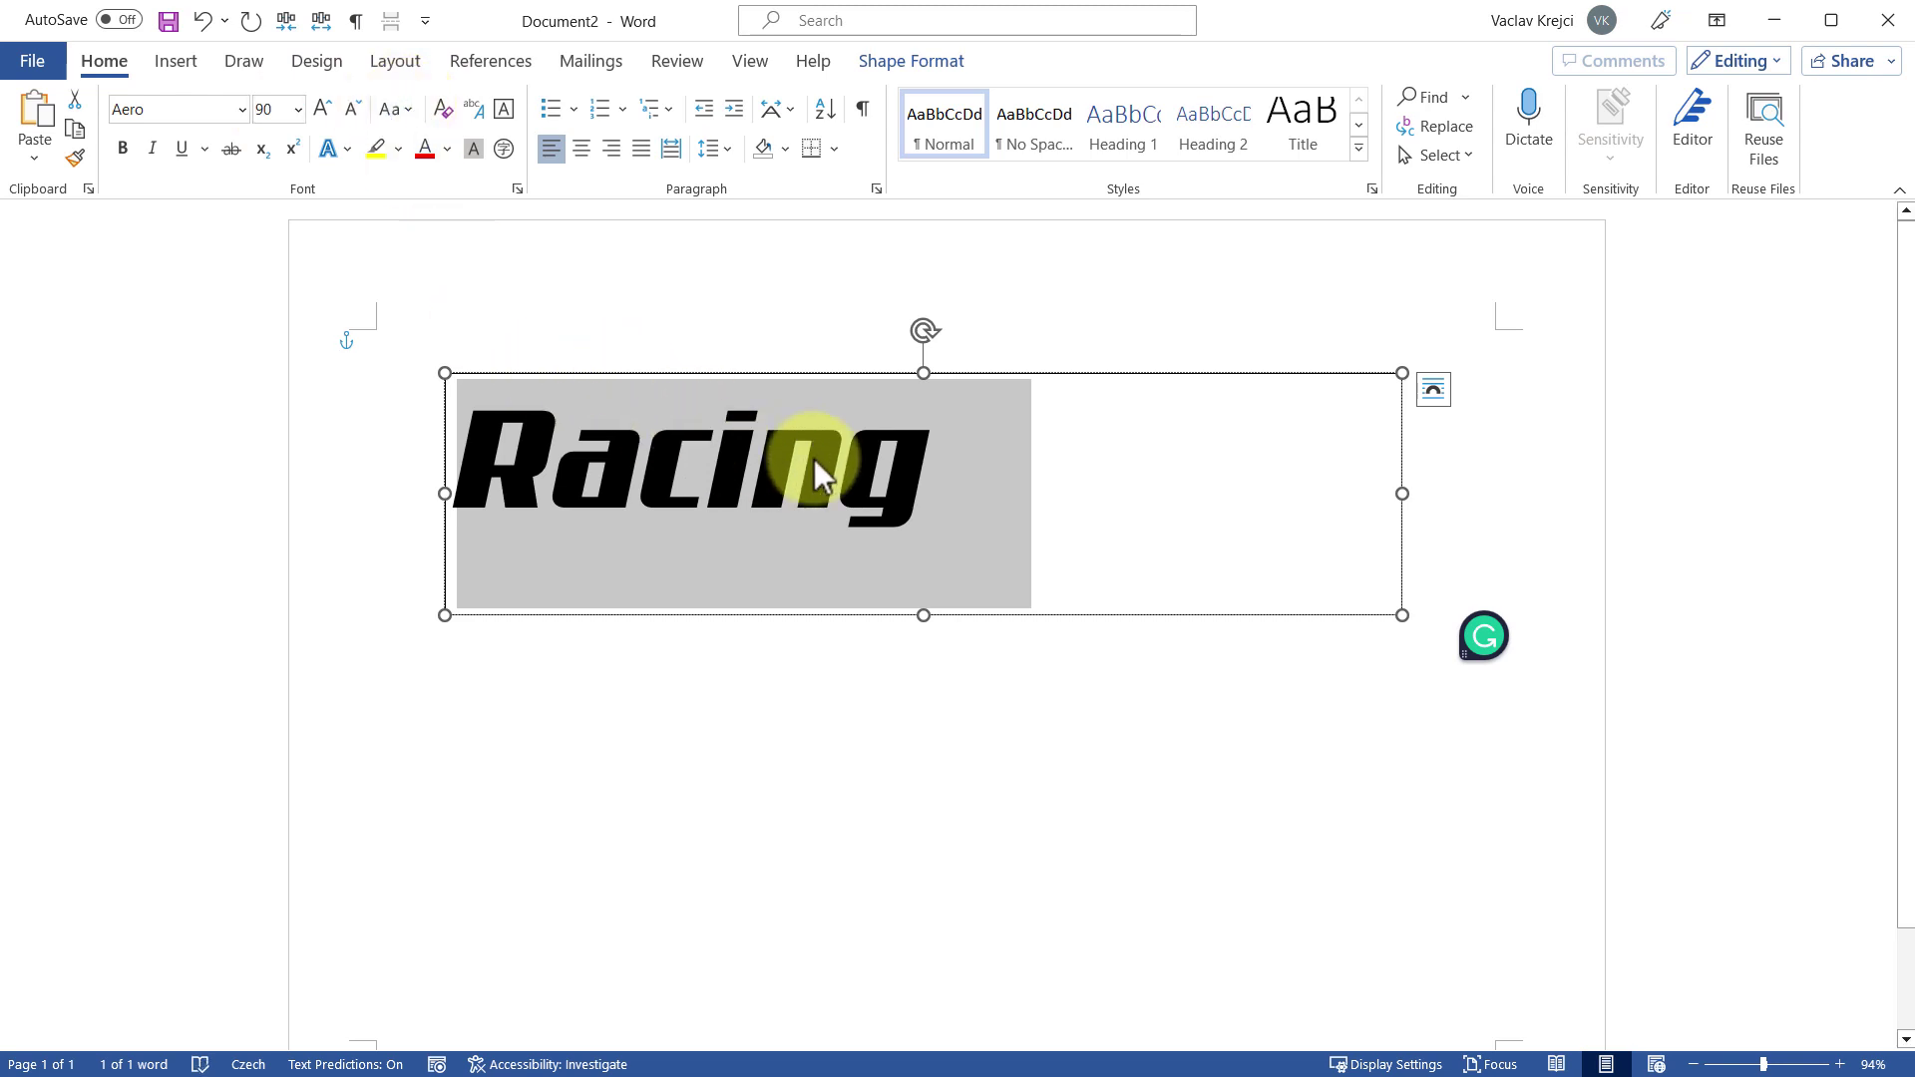
# Center the word "Racing" horizontally and align it to the middle of its text box
pyautogui.click(583, 152)
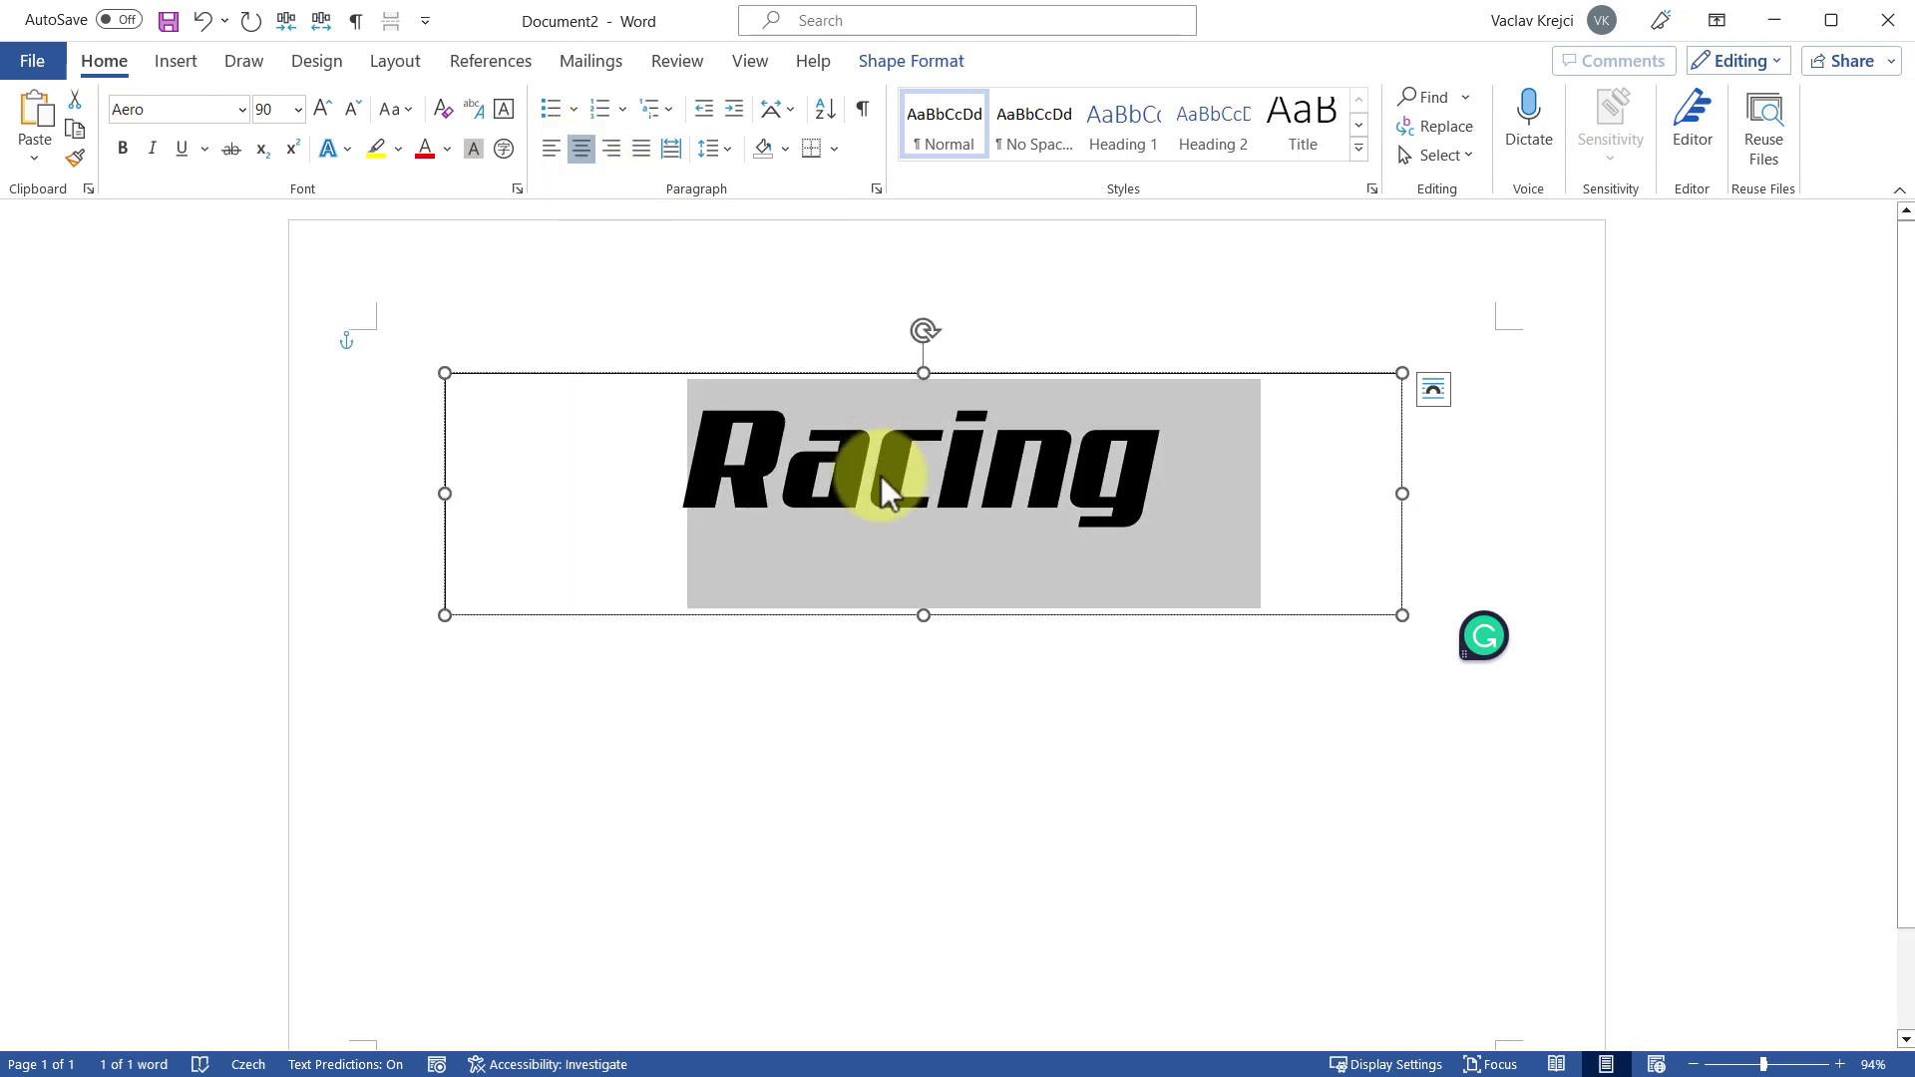
pyautogui.click(887, 62)
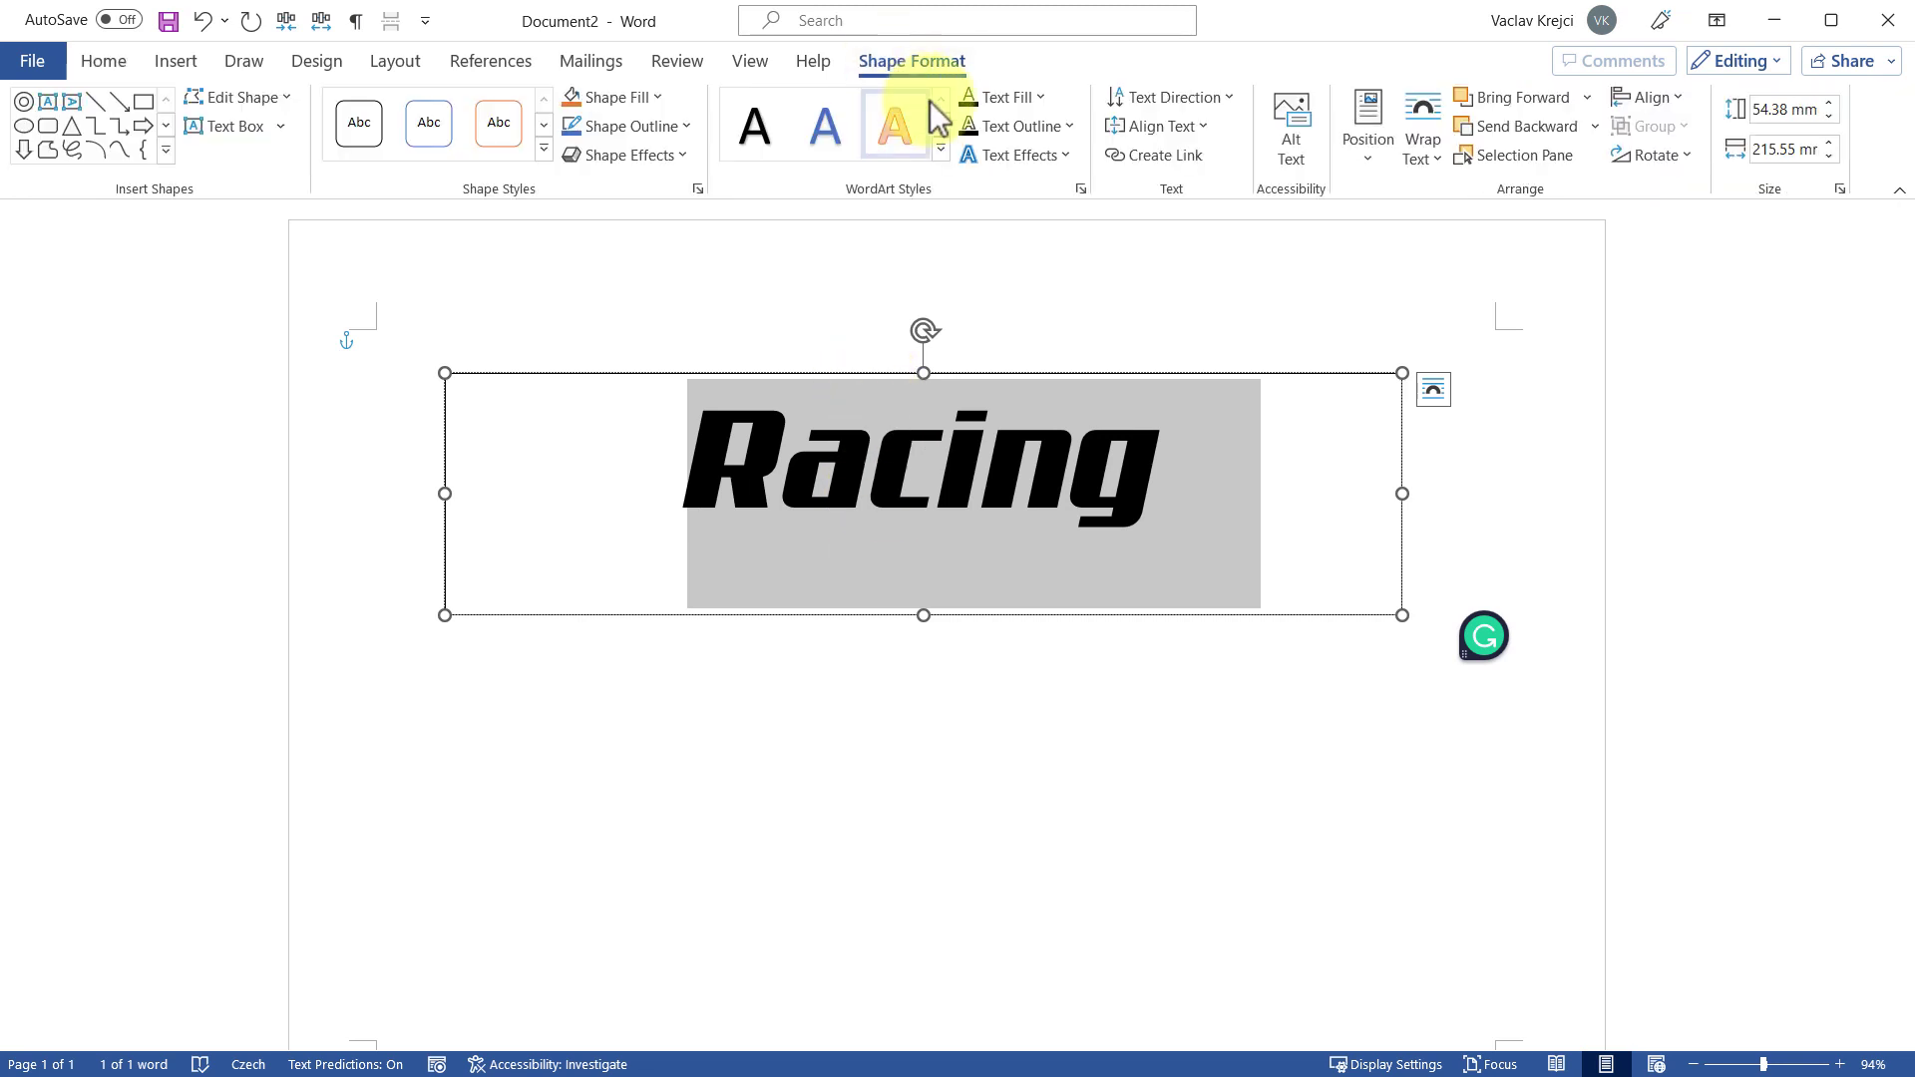
pyautogui.click(1195, 130)
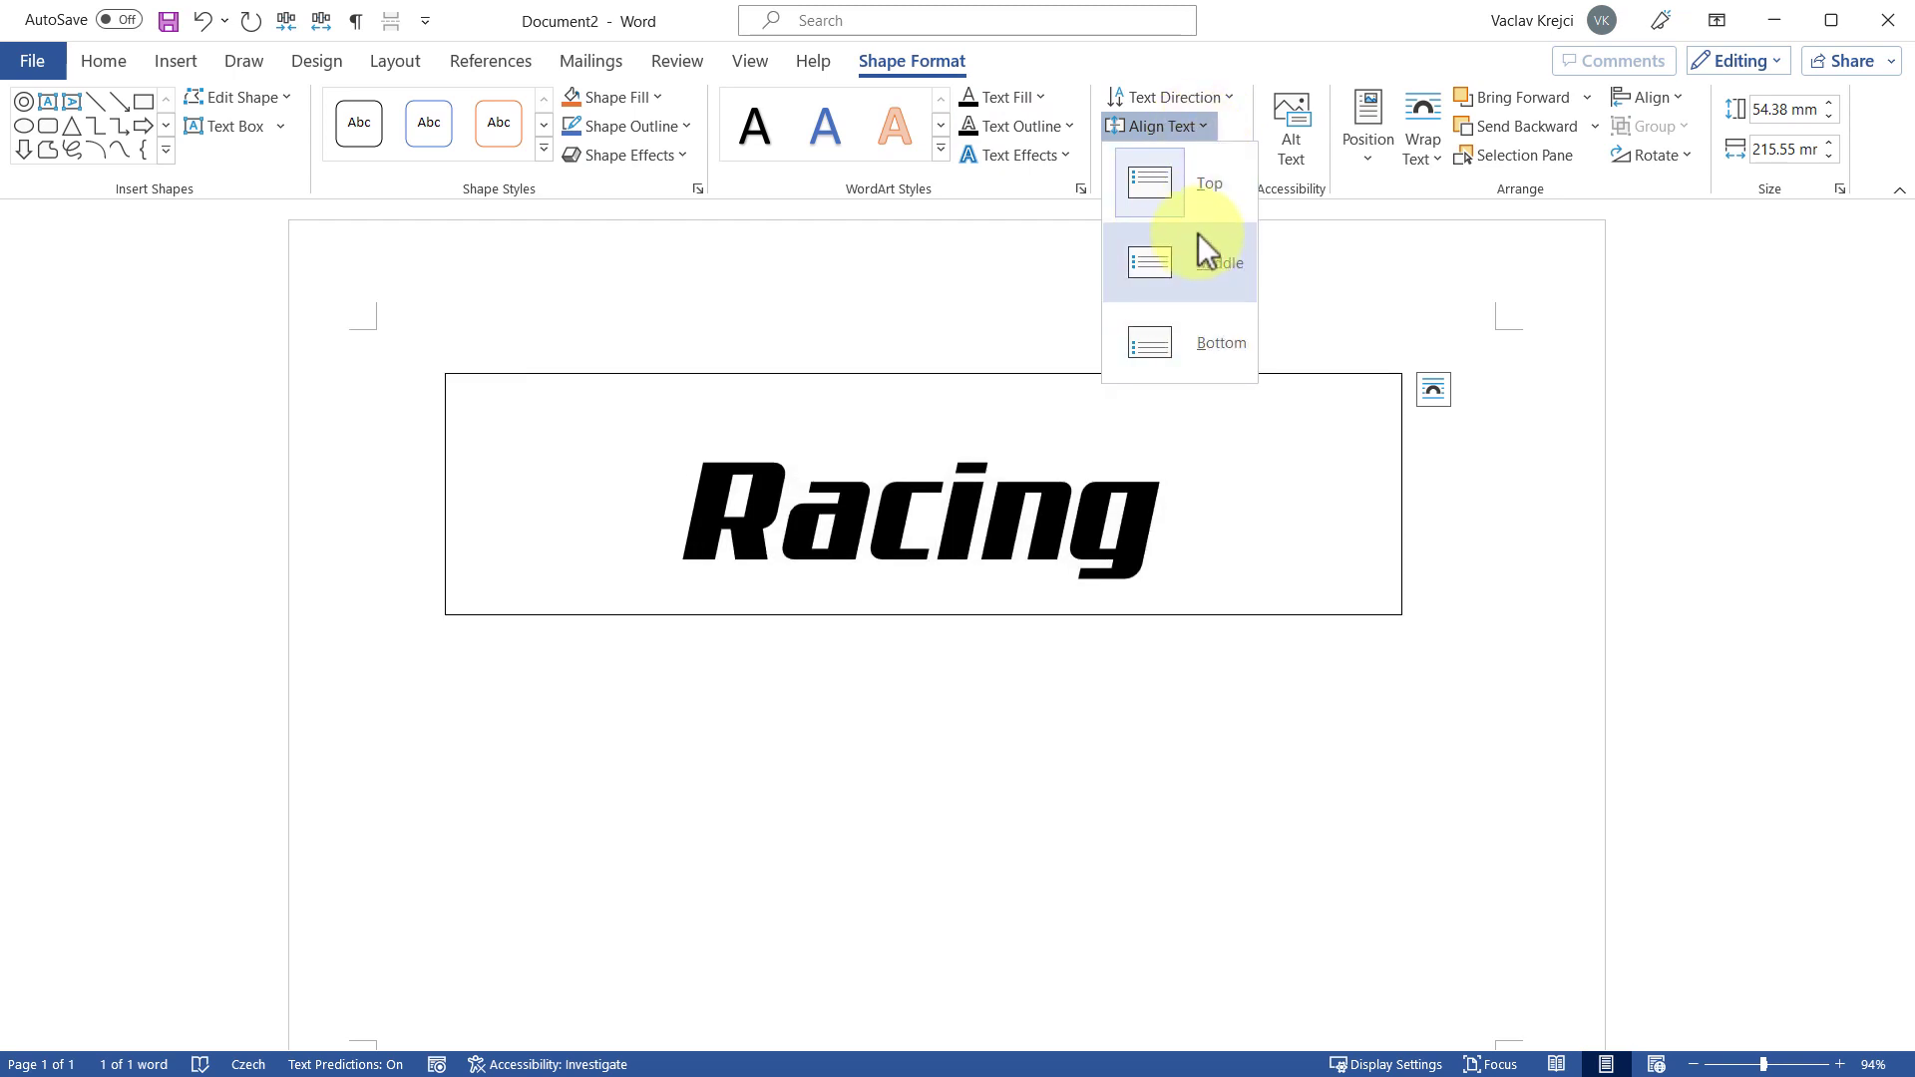
pyautogui.click(1192, 269)
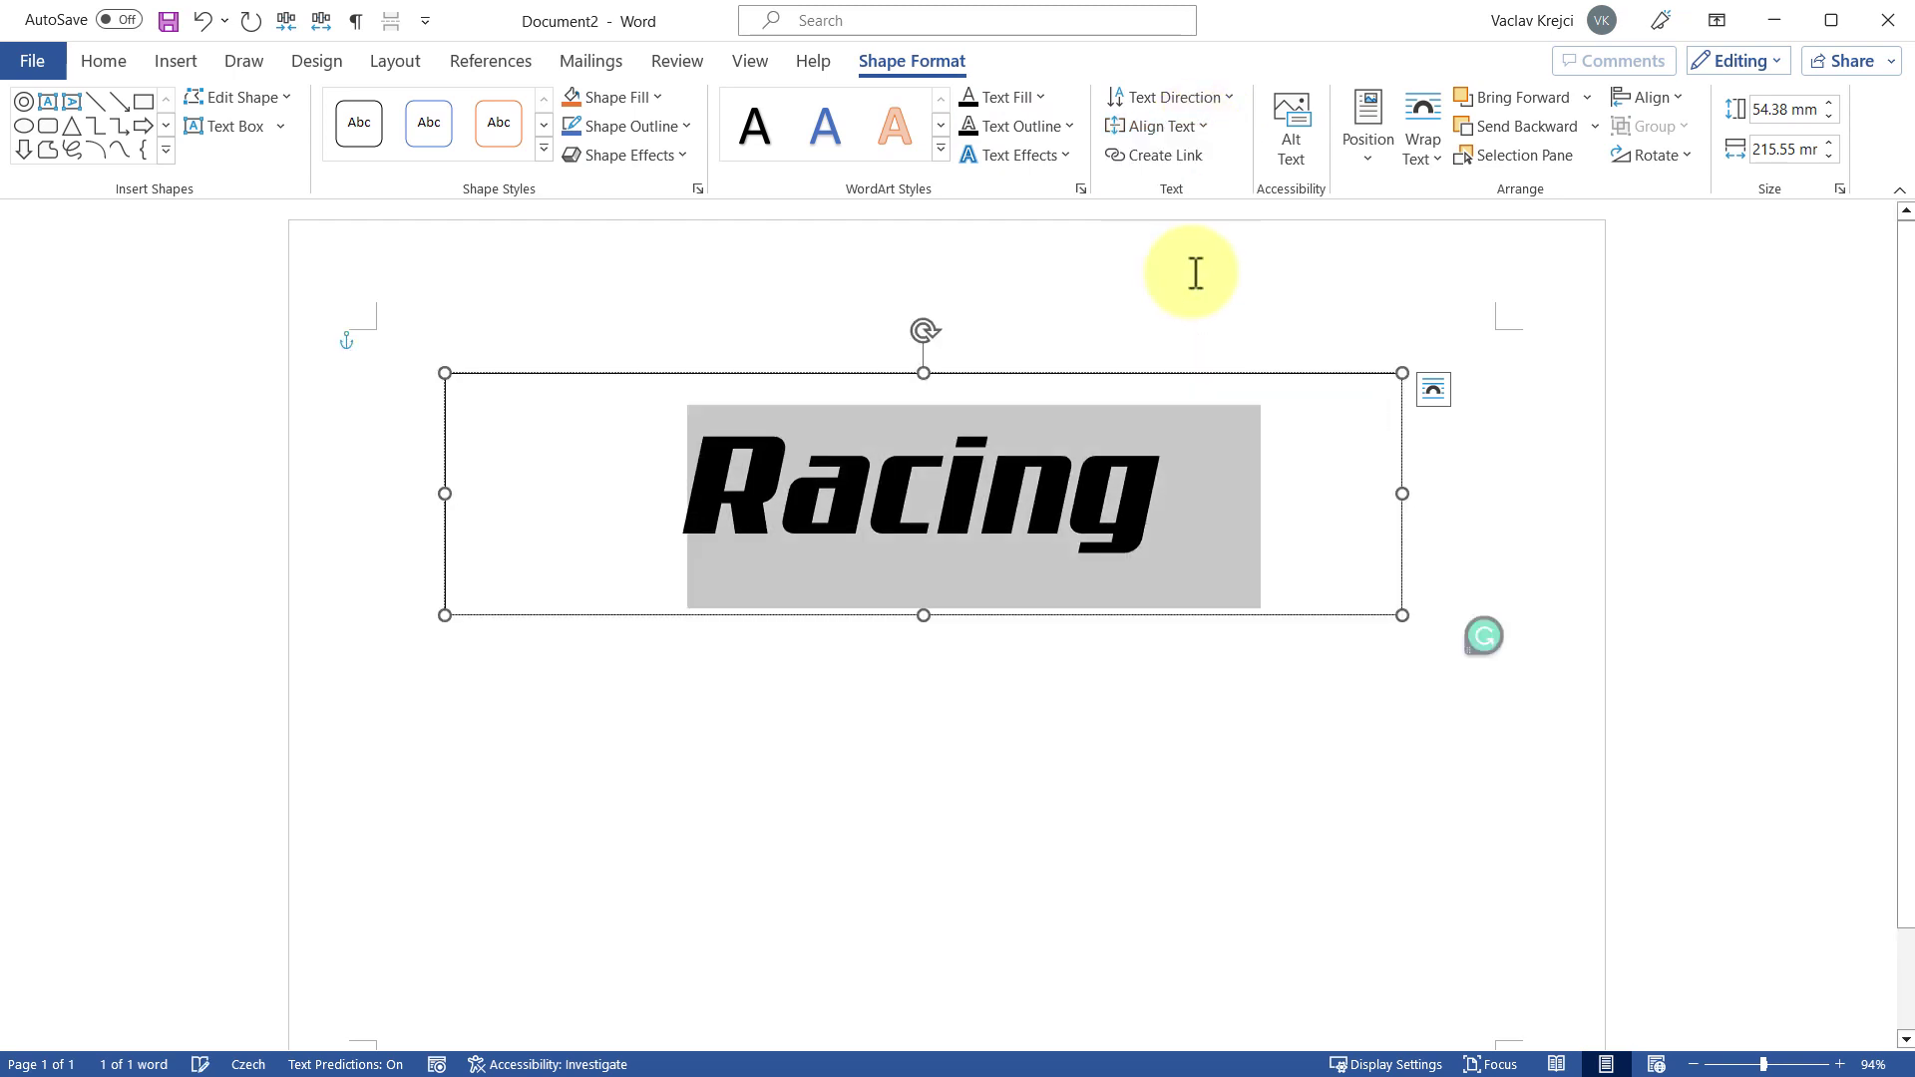
pyautogui.click(787, 323)
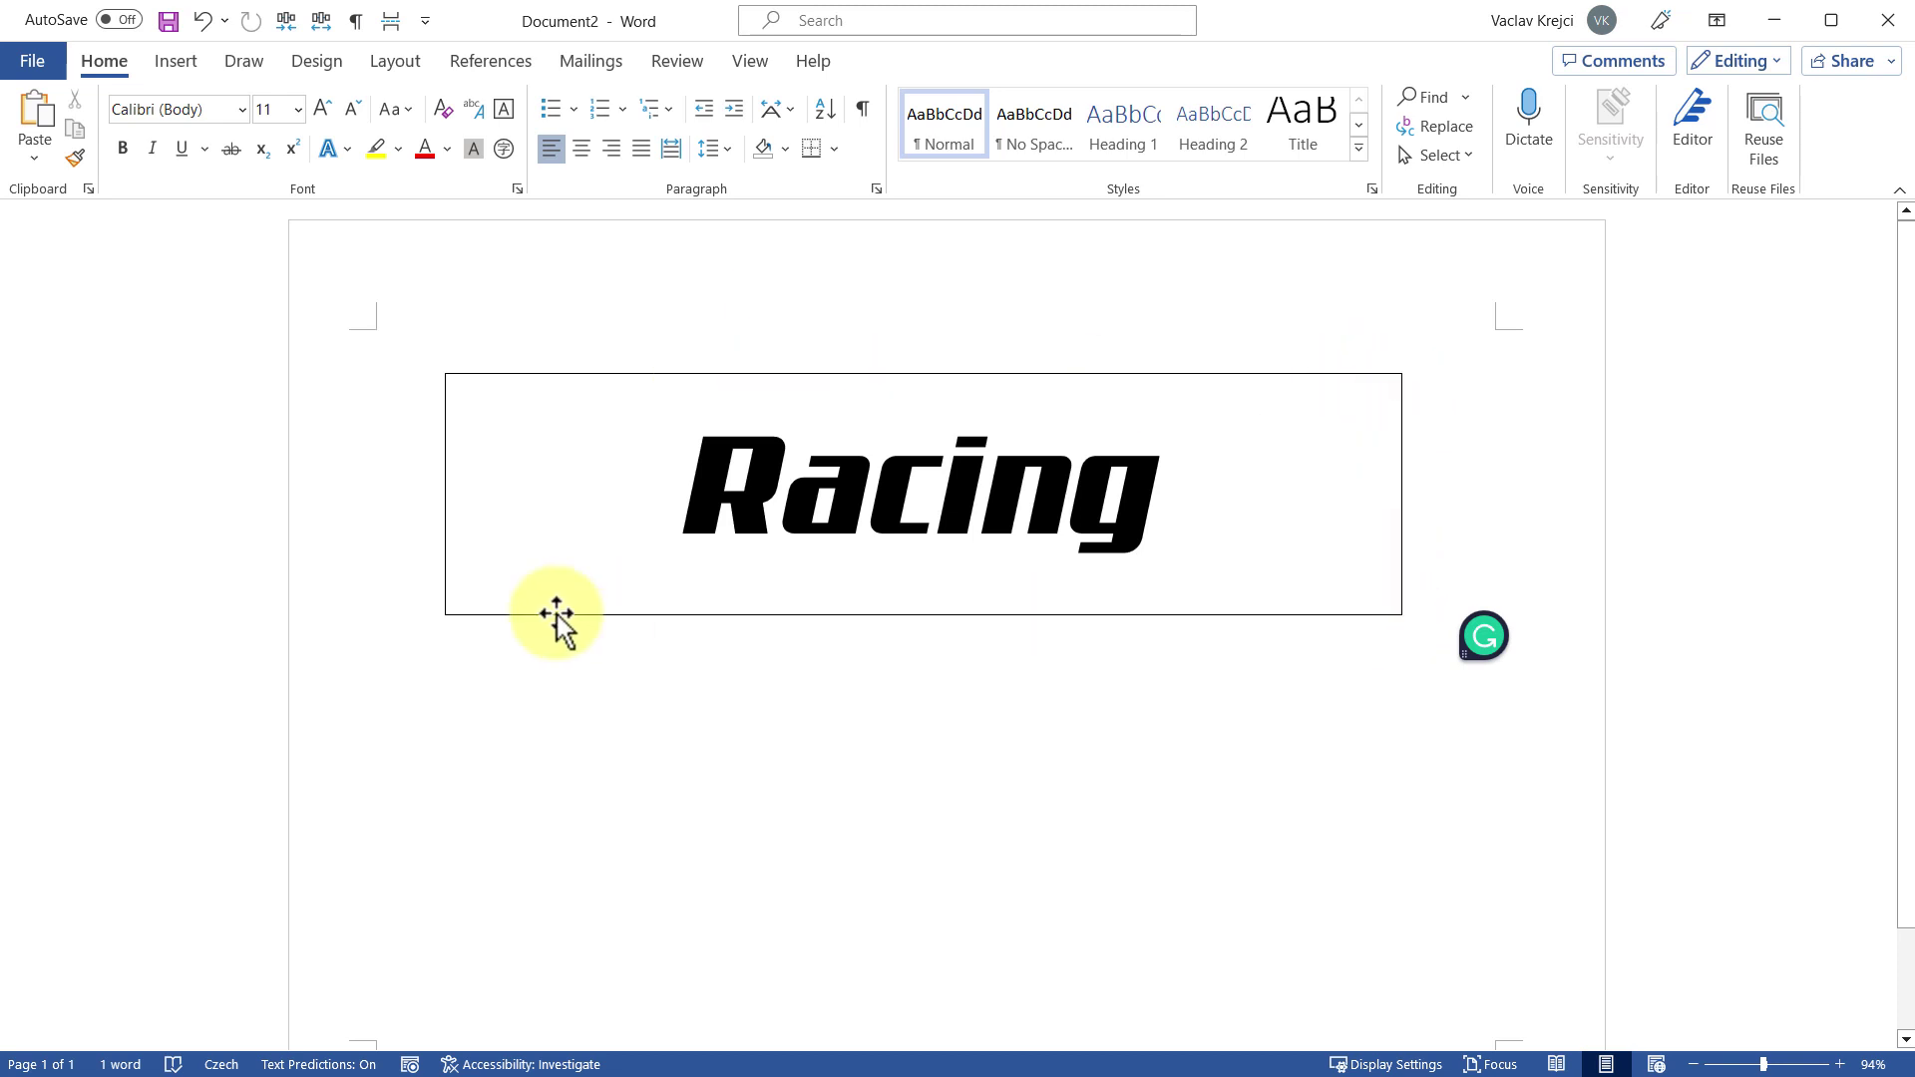
# Set the "Racing" text box to No Fill and No Outline
pyautogui.click(666, 375)
pyautogui.click(917, 63)
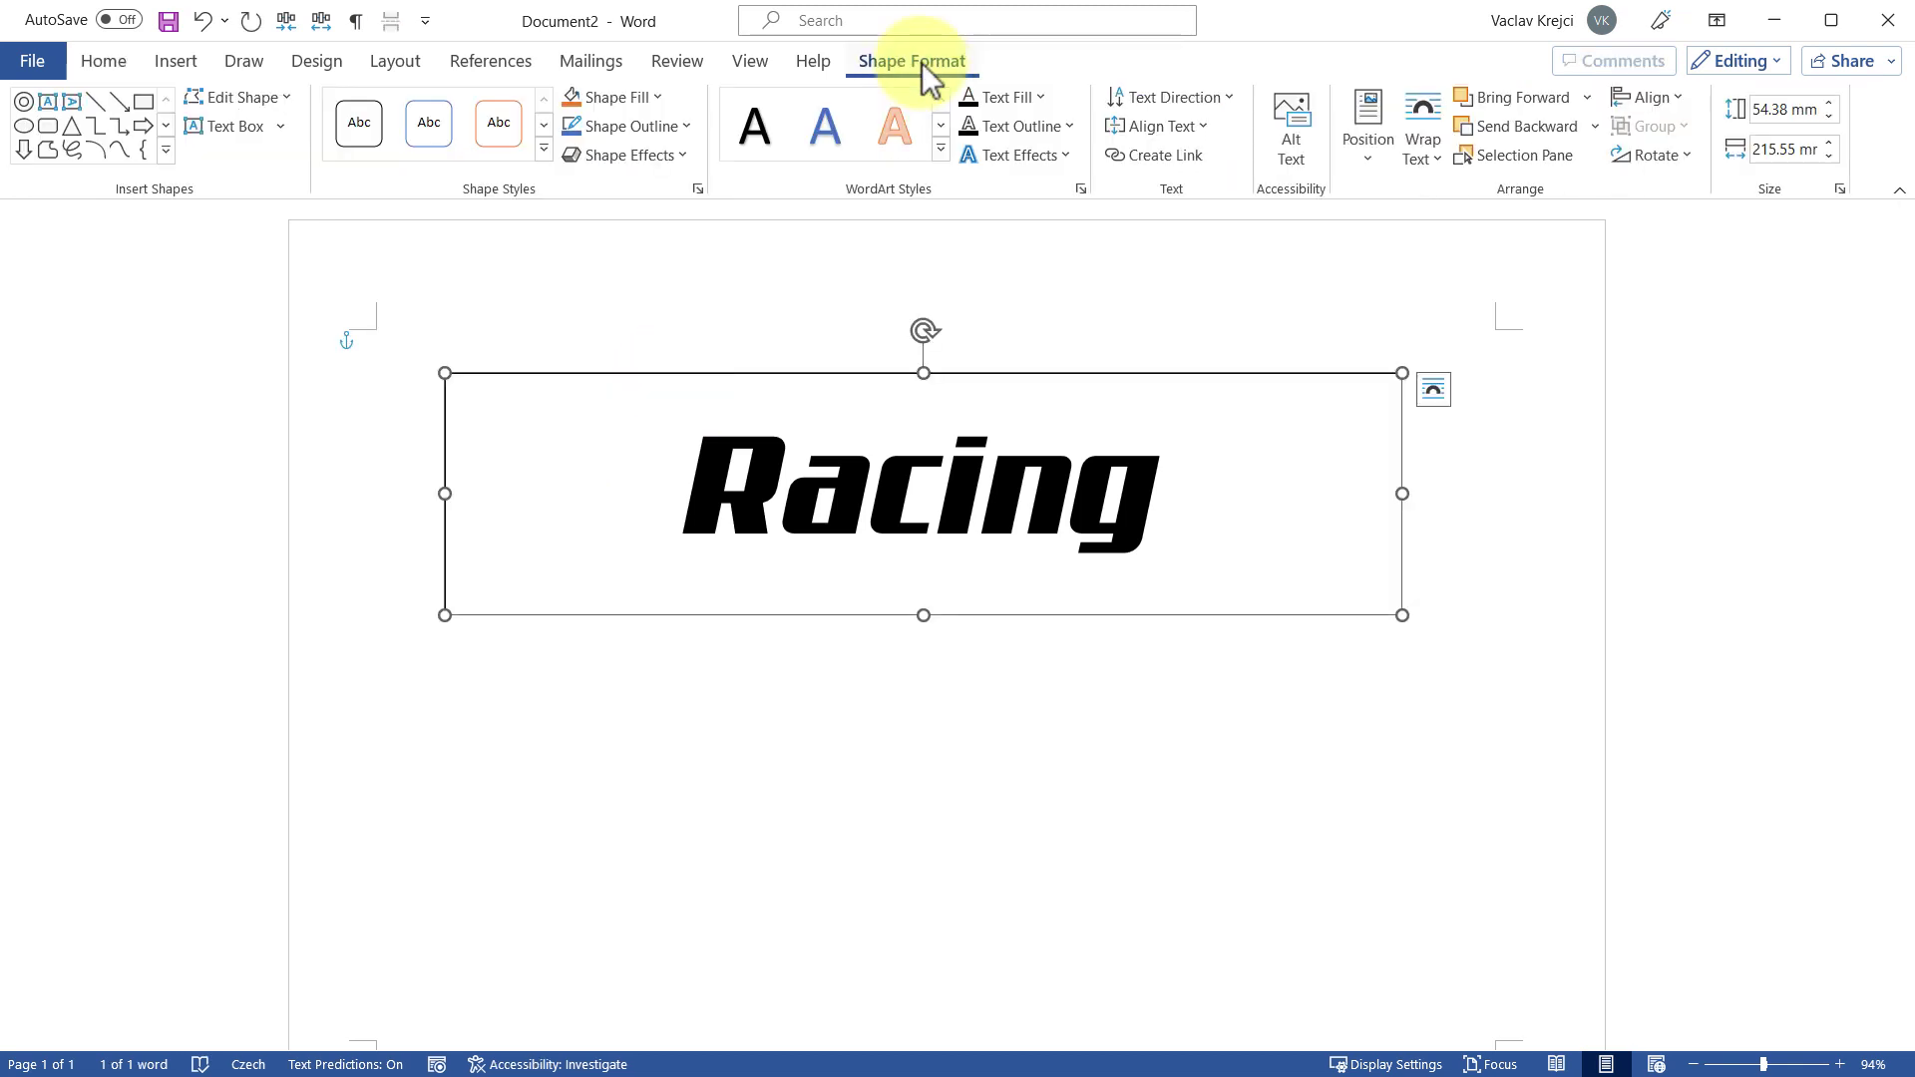
pyautogui.click(658, 99)
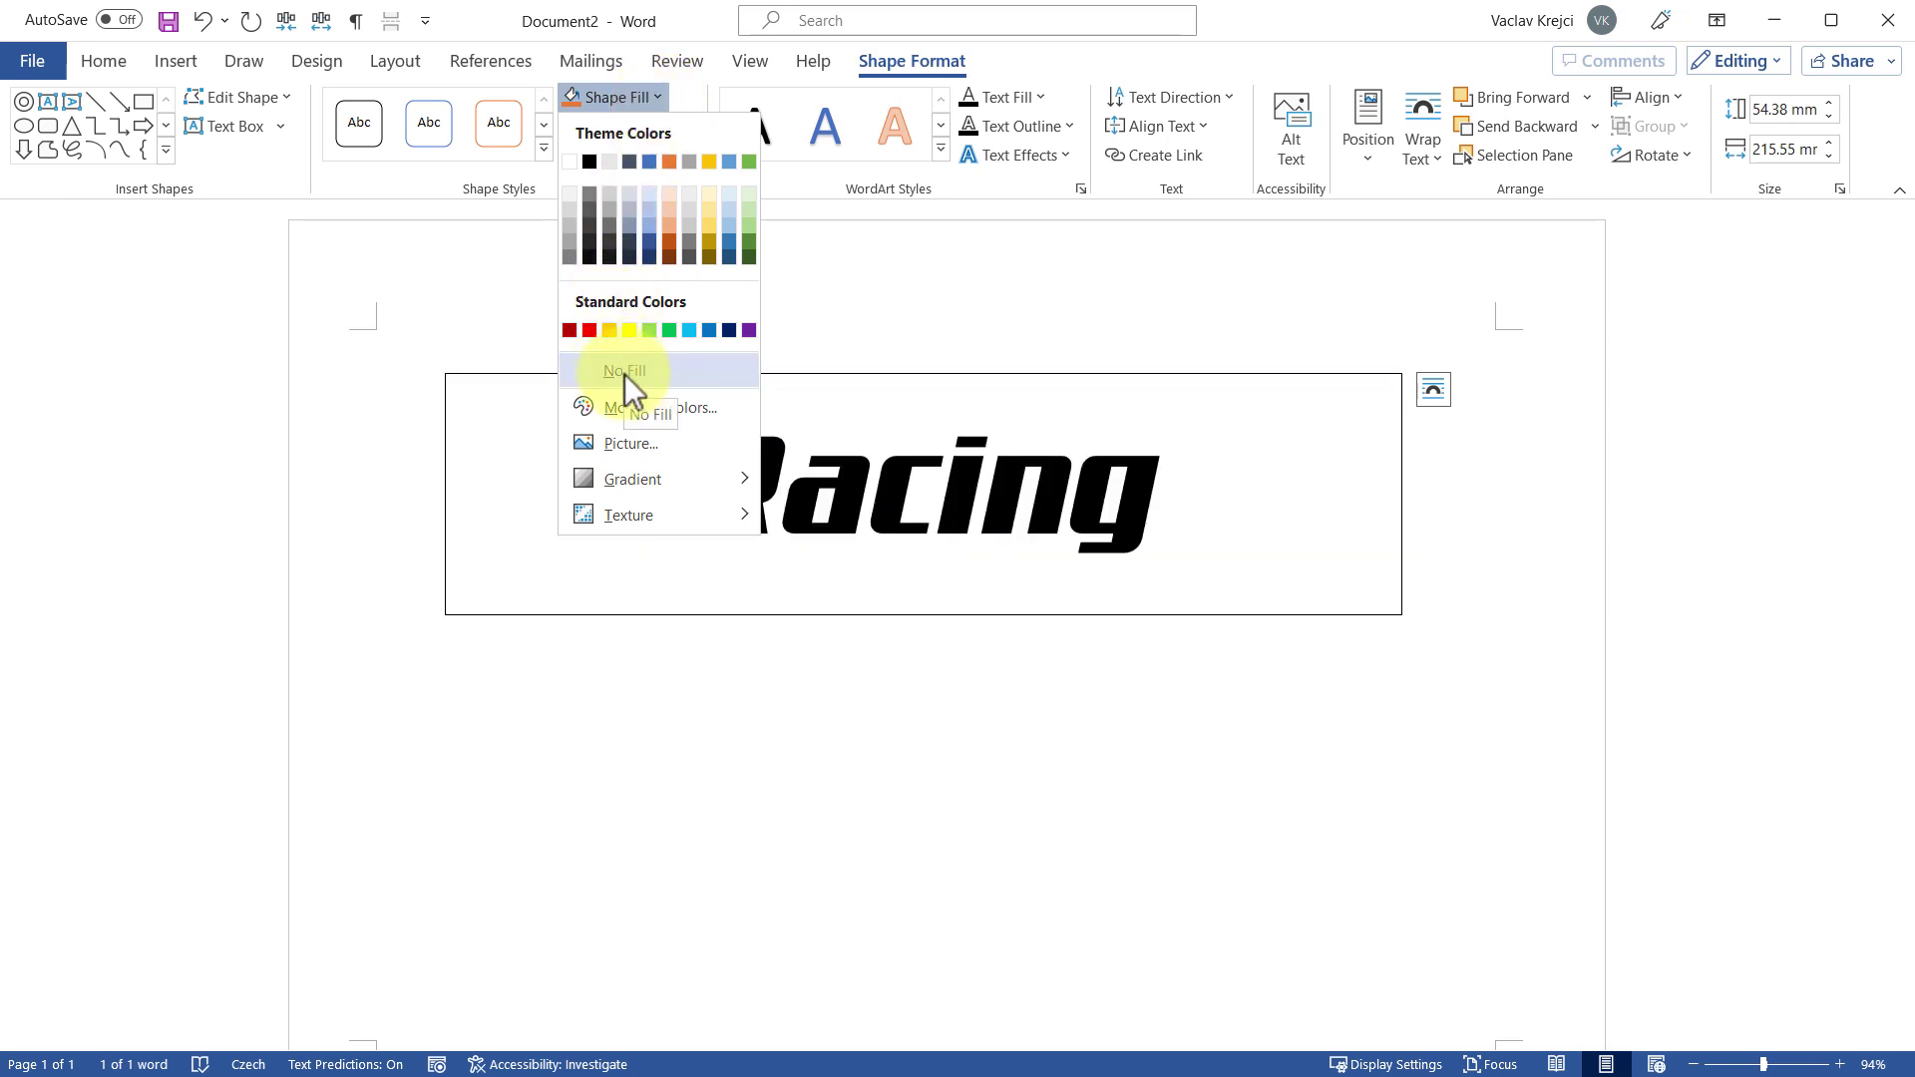
pyautogui.click(624, 374)
pyautogui.click(685, 140)
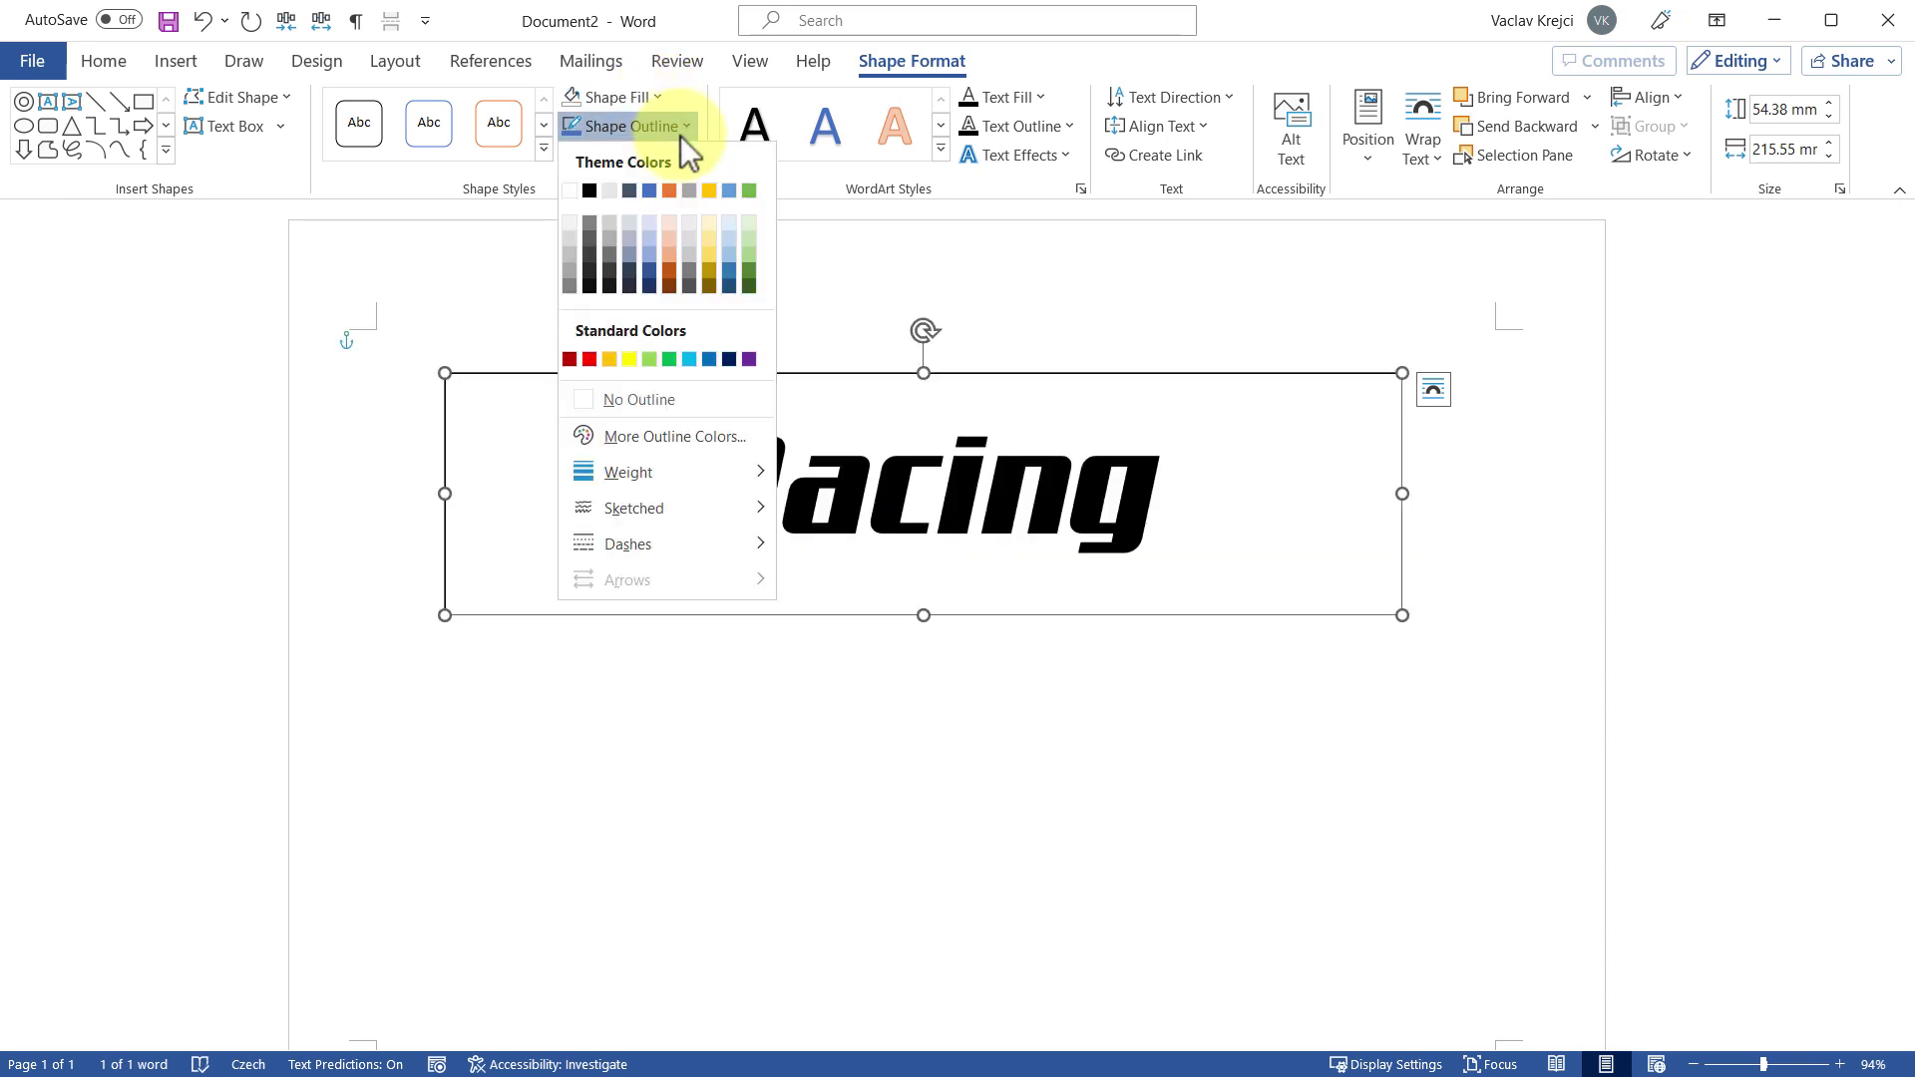
pyautogui.click(628, 401)
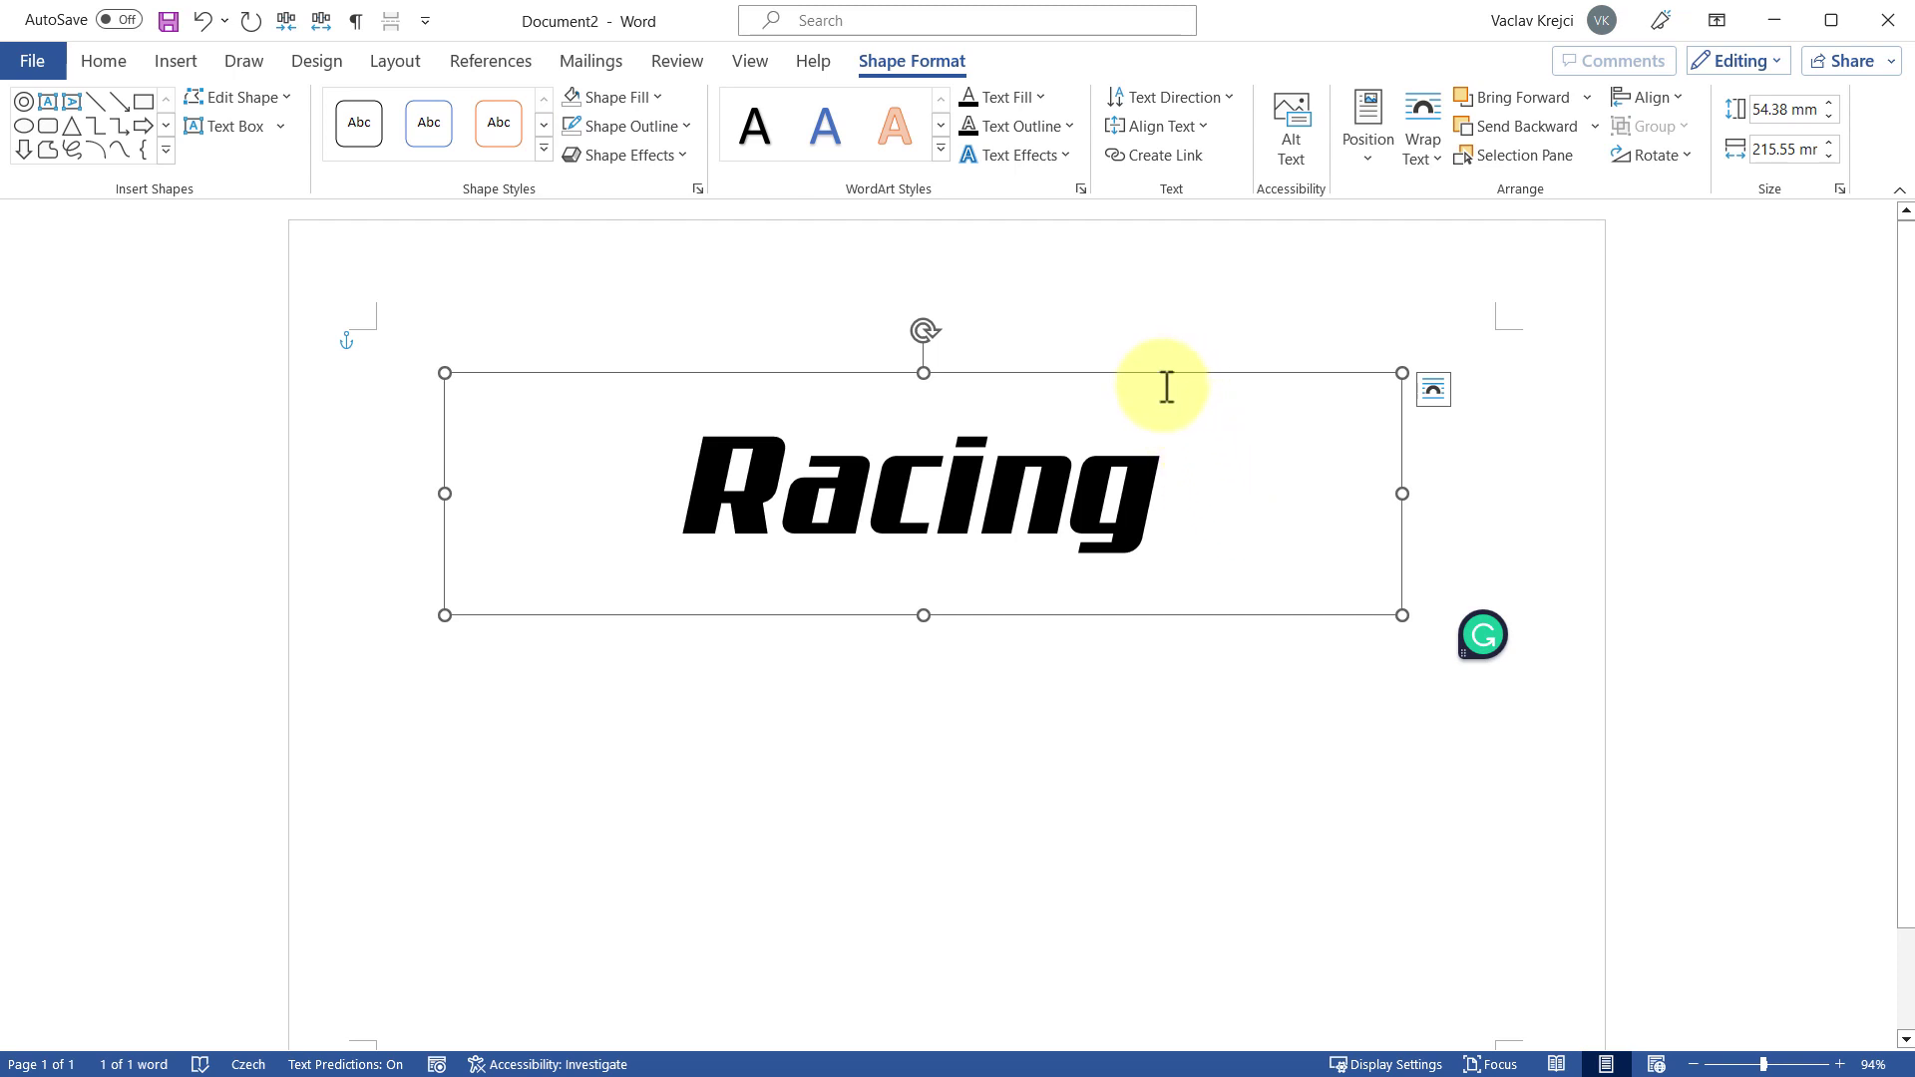
pyautogui.click(121, 60)
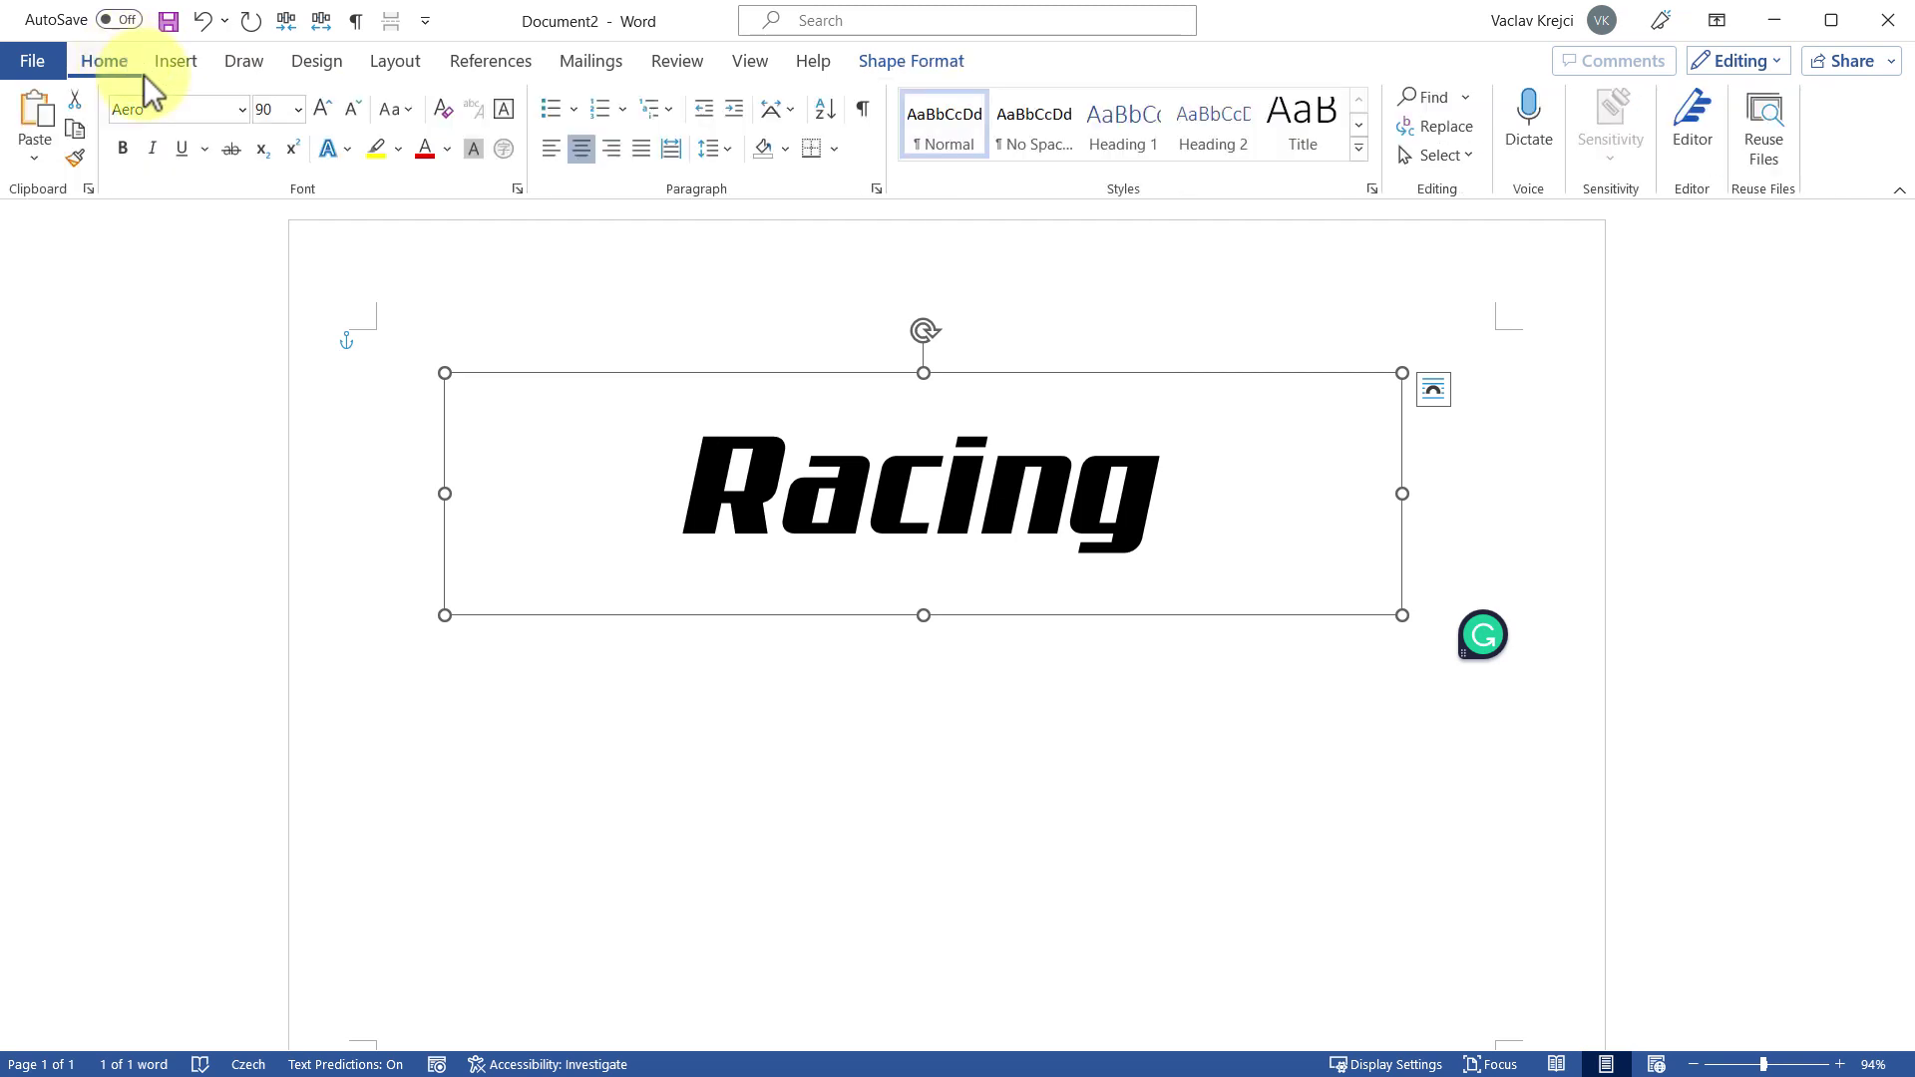
pyautogui.click(75, 129)
pyautogui.click(38, 124)
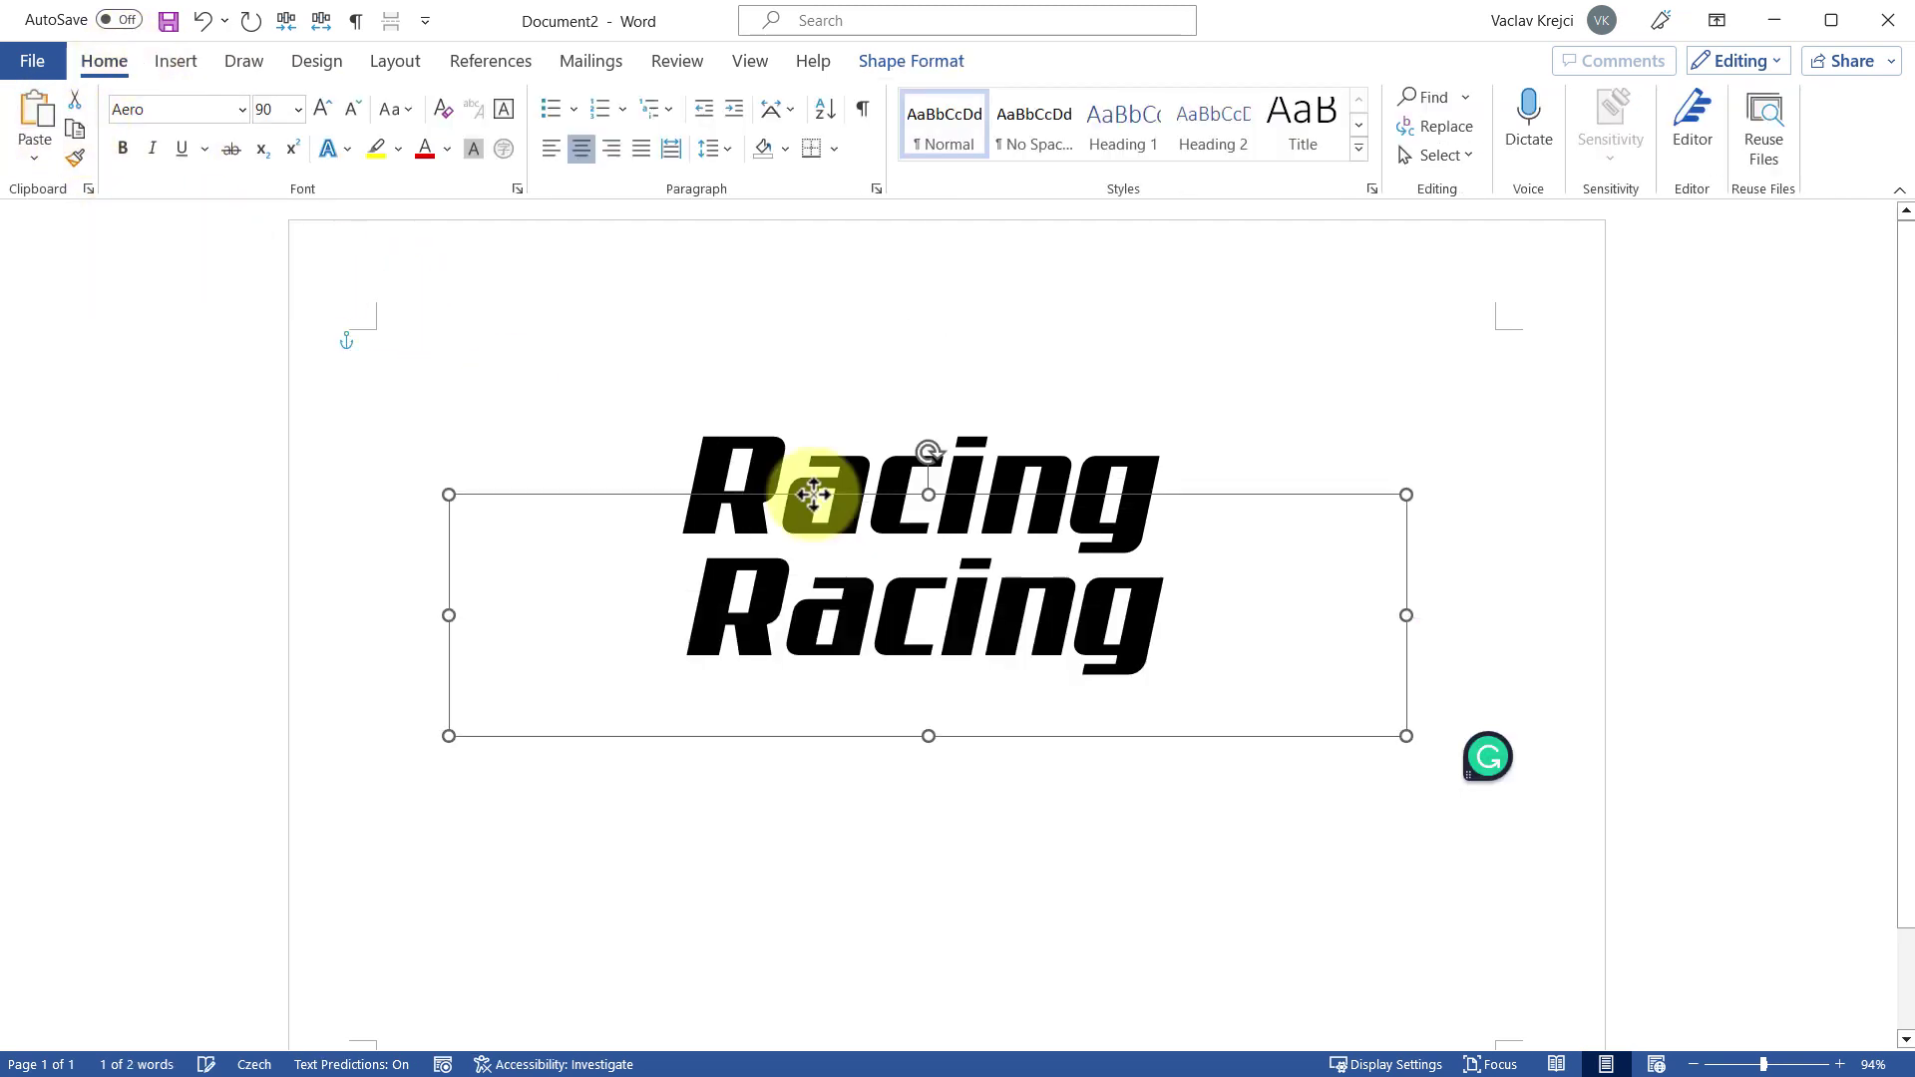
pyautogui.press('Delete')
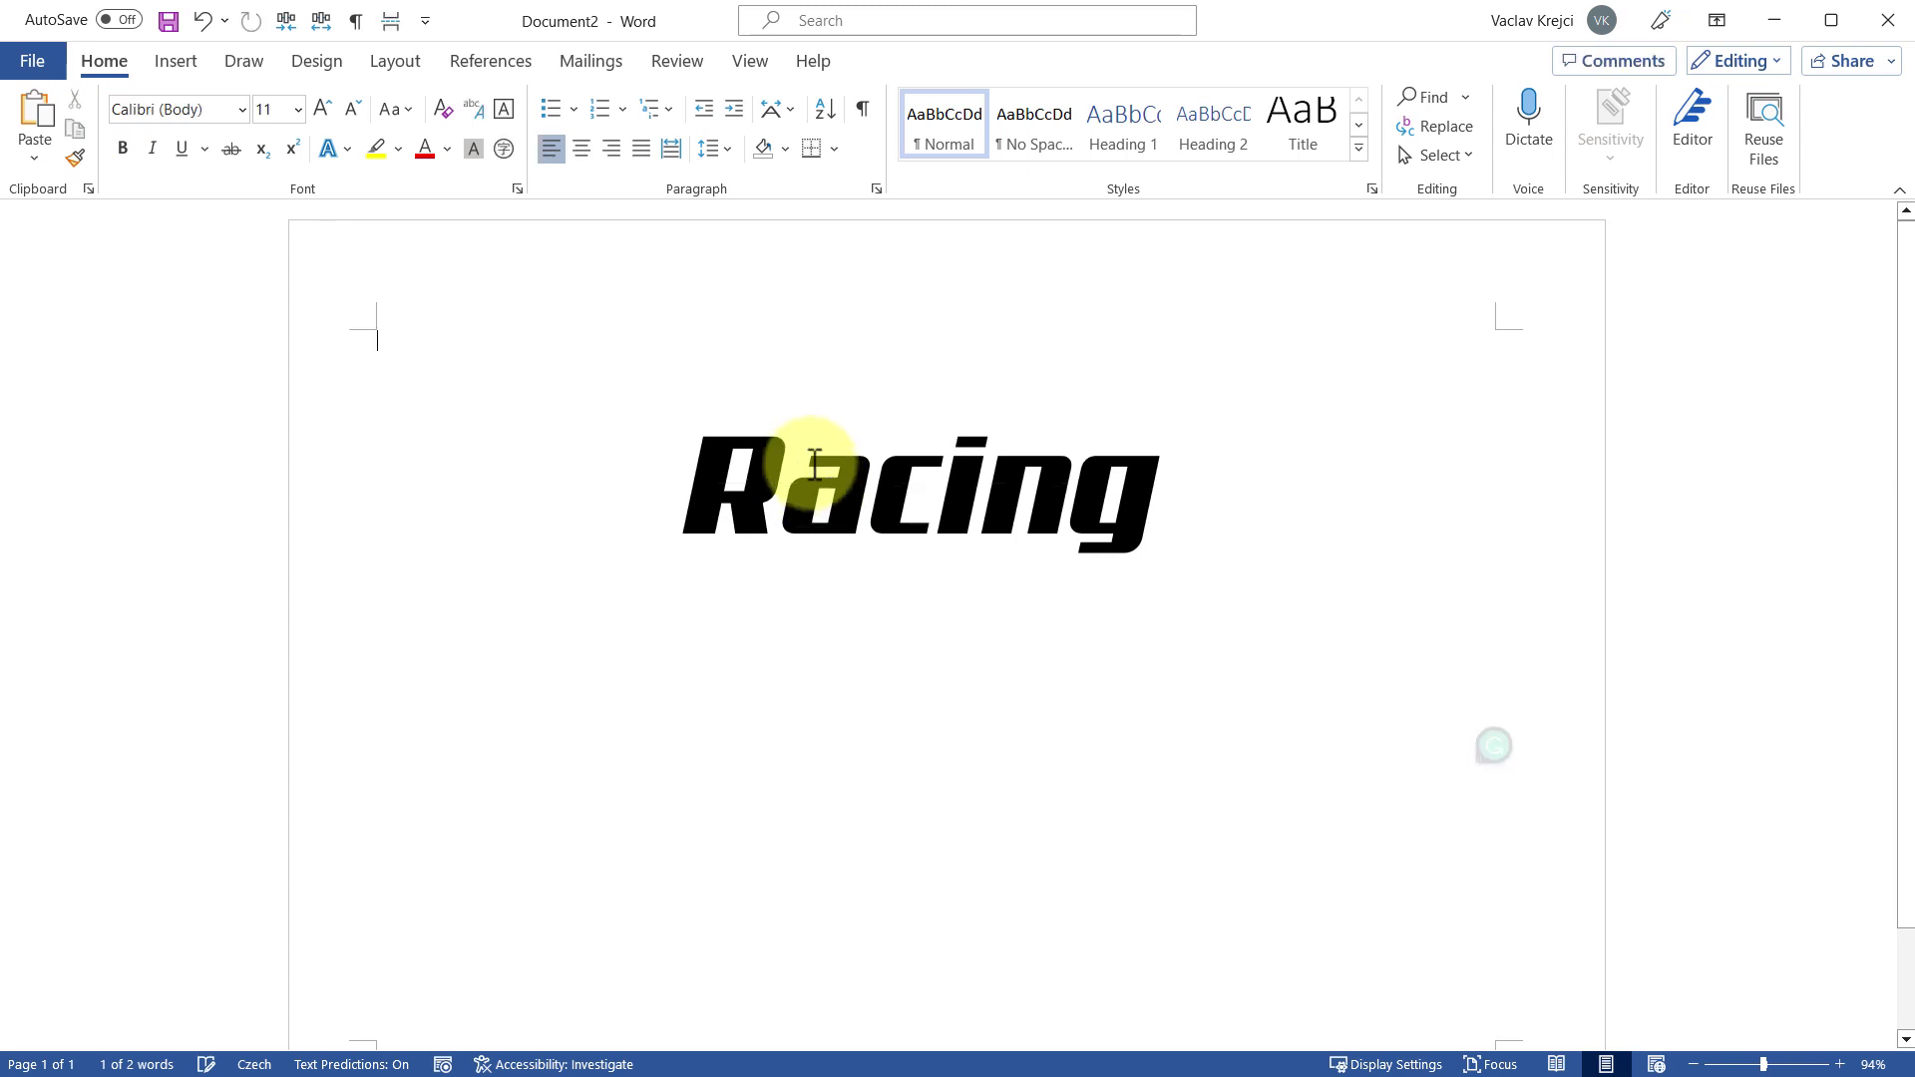
# Select the "Racing" text box and shift it very slightly up and to the right
pyautogui.click(768, 444)
pyautogui.click(745, 375)
pyautogui.moveTo(745, 375); pyautogui.dragTo(798, 376)
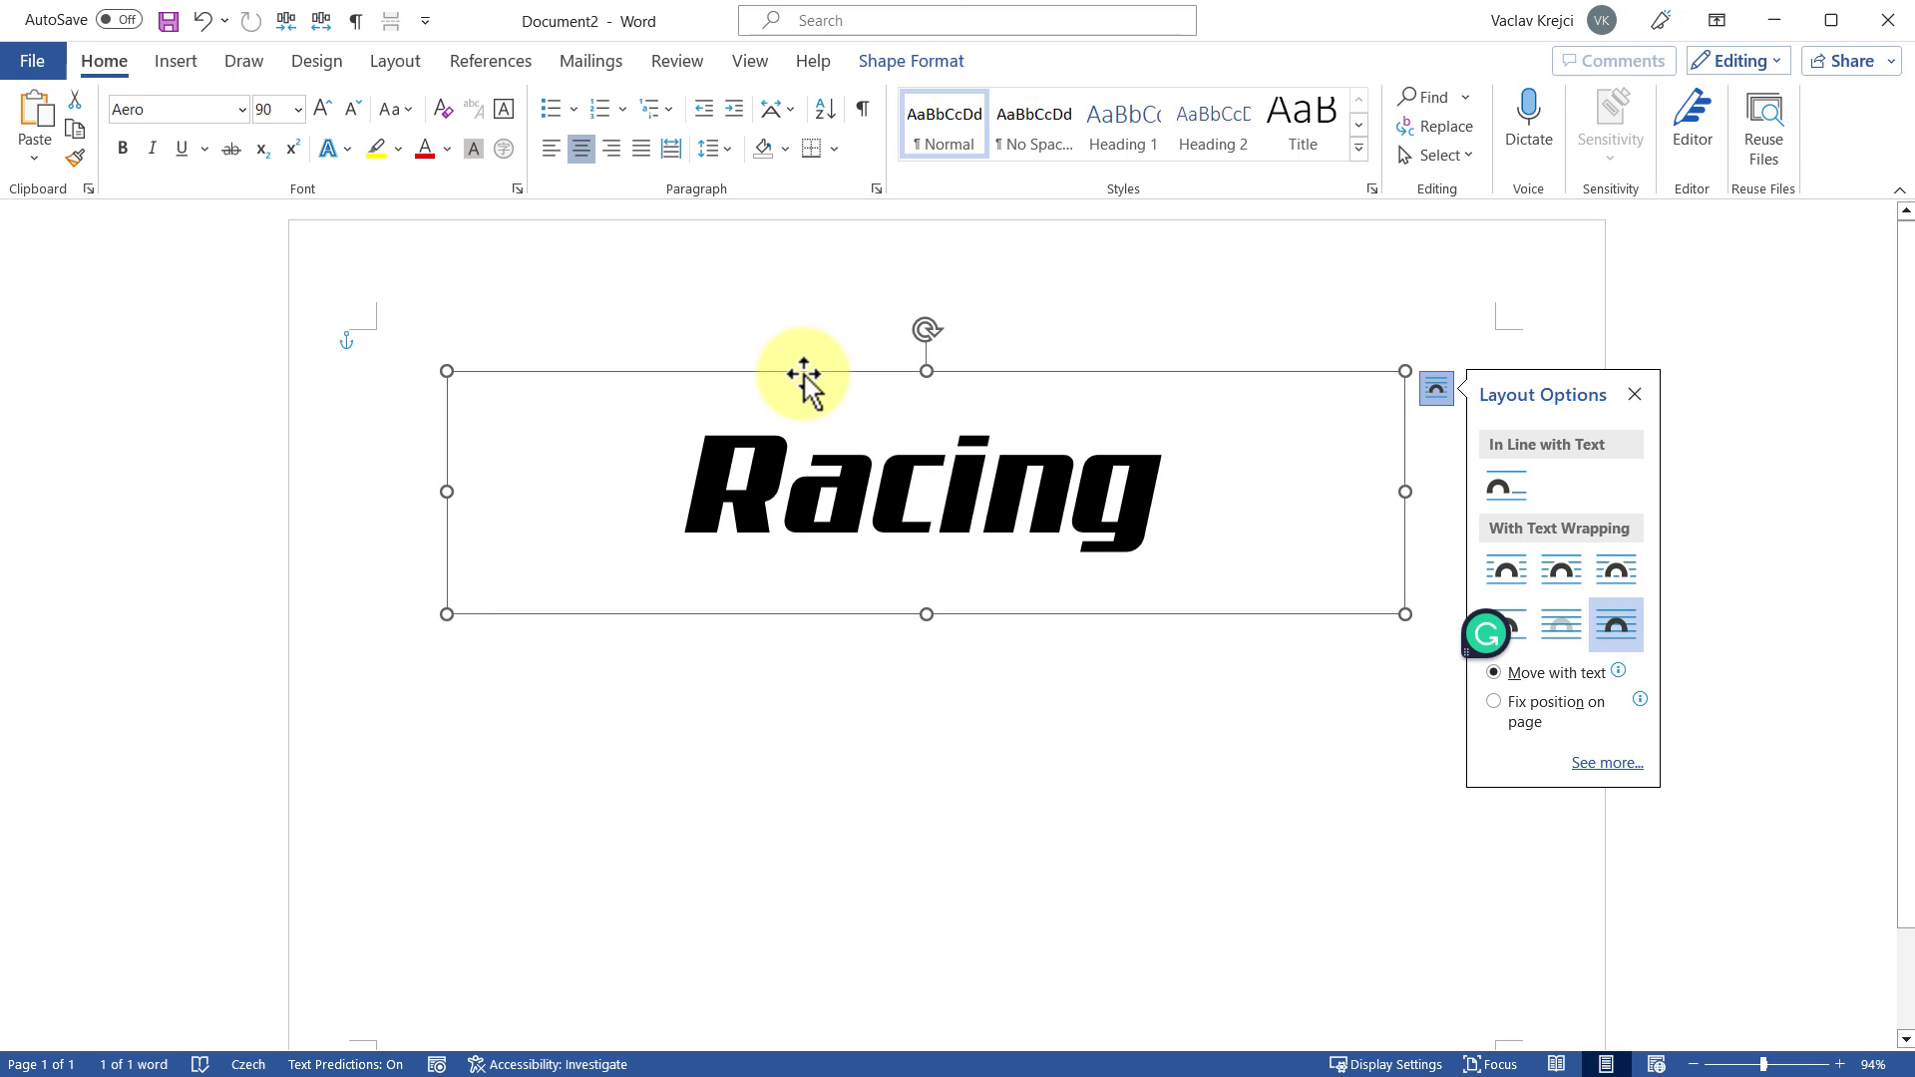
# Duplicate the "Racing" text box and position the copy directly below the original word
pyautogui.moveTo(803, 377); pyautogui.dragTo(810, 470)
pyautogui.click(767, 459)
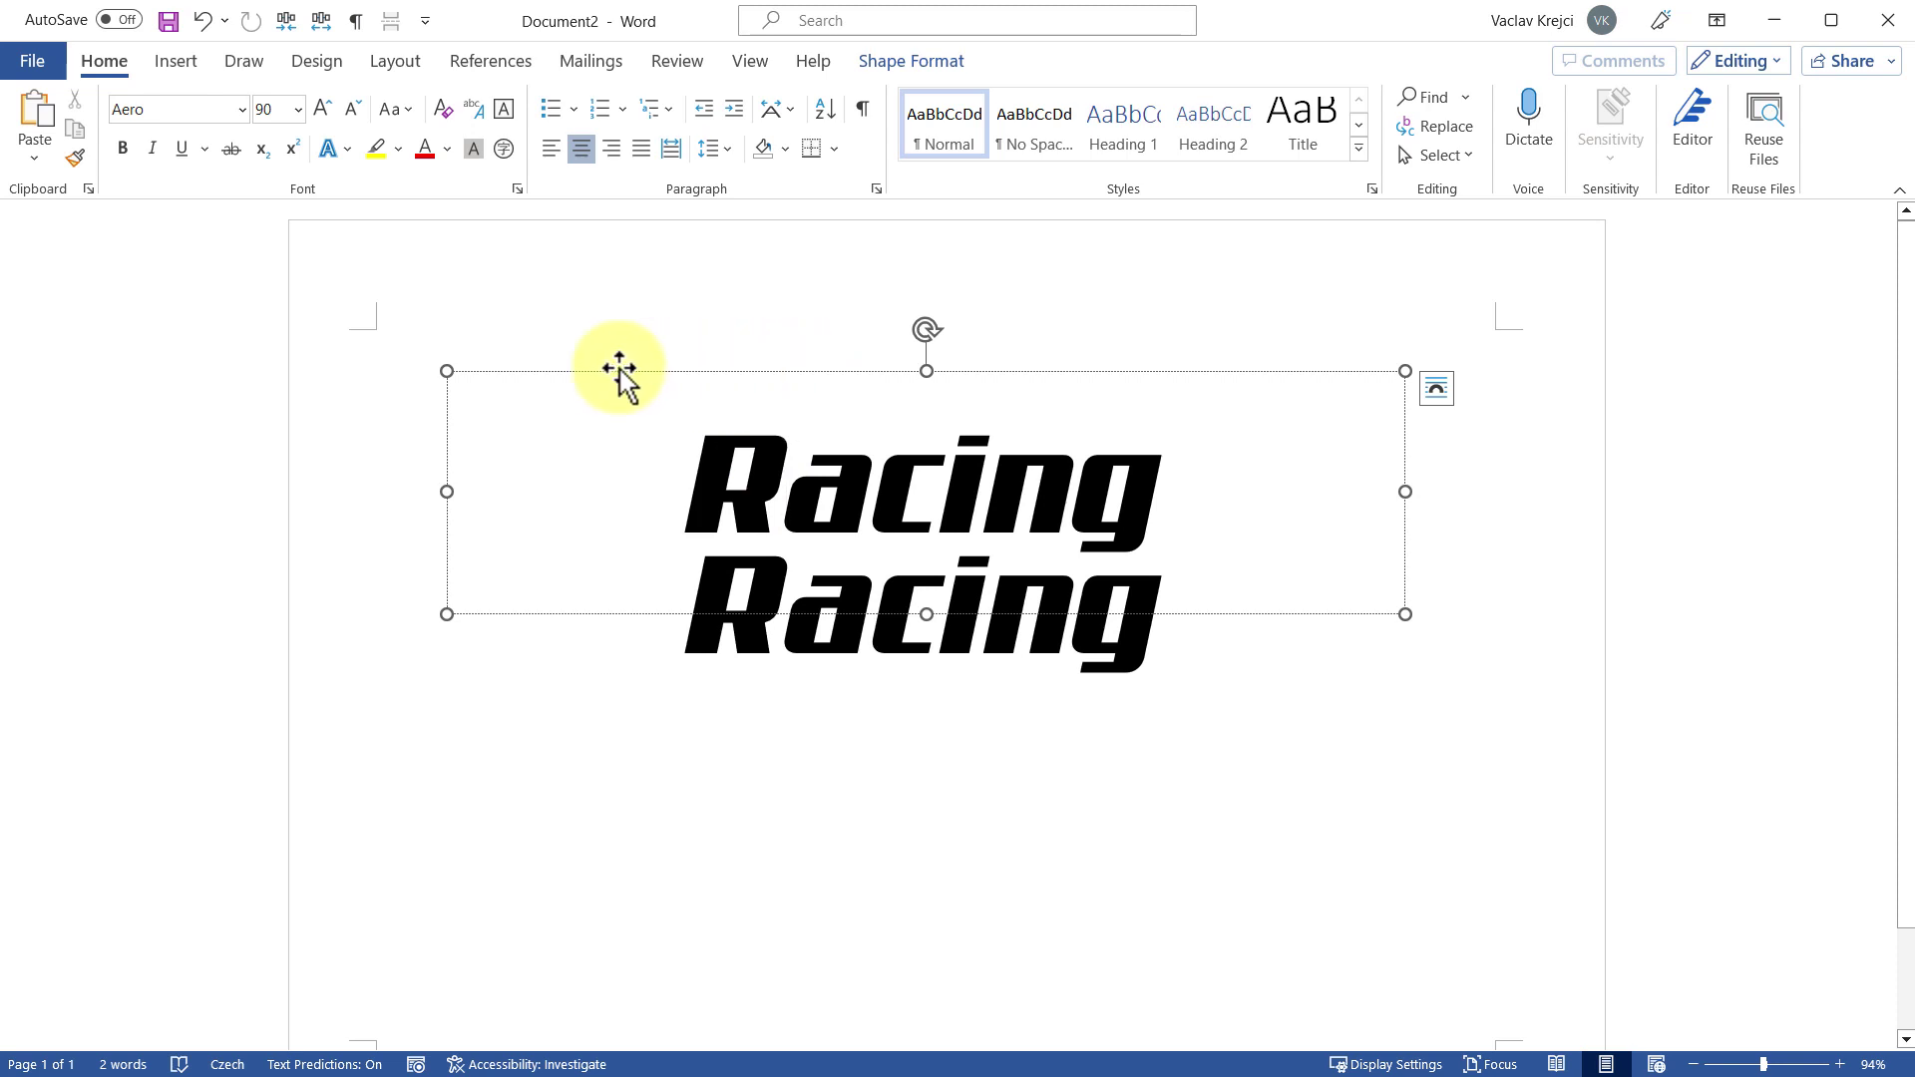
pyautogui.click(684, 373)
pyautogui.moveTo(735, 477); pyautogui.dragTo(1117, 491)
pyautogui.click(1097, 492)
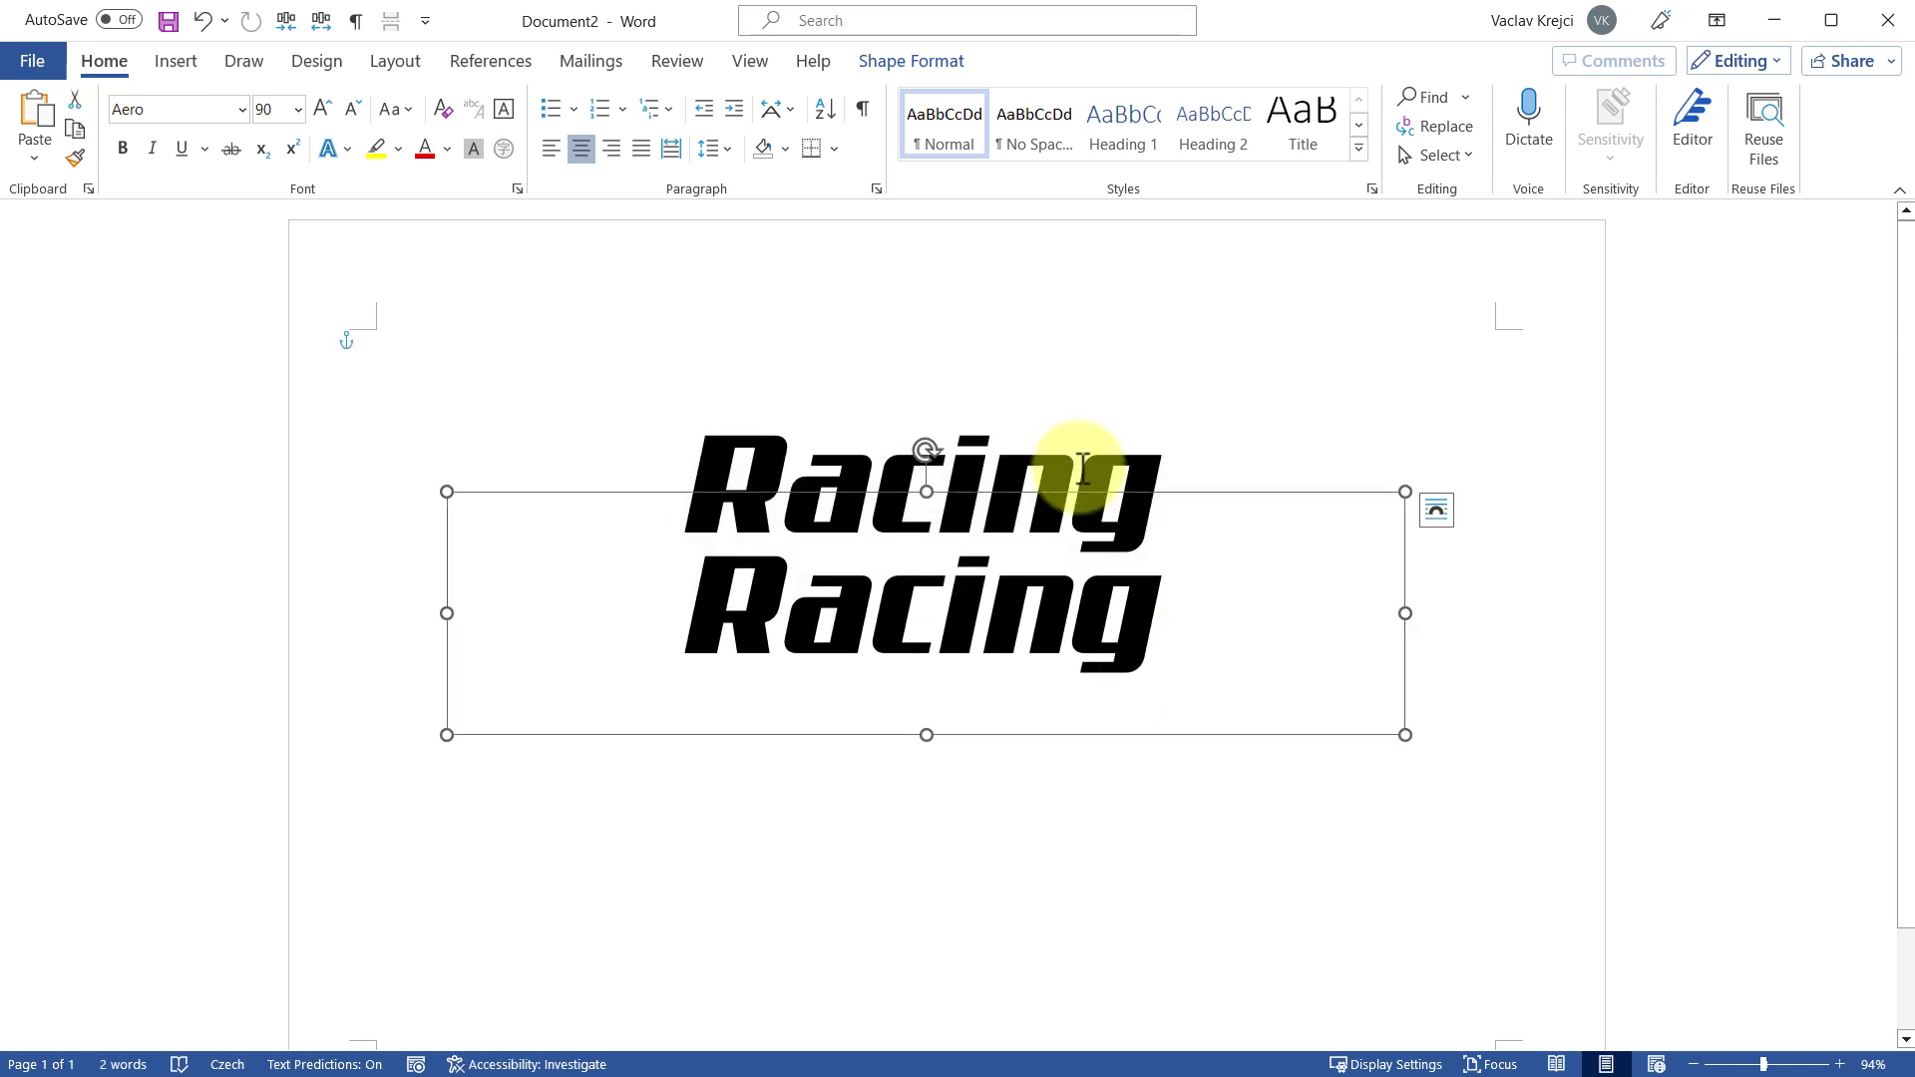
pyautogui.click(1083, 469)
pyautogui.click(1146, 663)
pyautogui.moveTo(1154, 491)
pyautogui.mouseDown()
pyautogui.moveTo(1147, 537)
pyautogui.moveTo(1137, 499)
pyautogui.mouseUp()
pyautogui.click(1097, 598)
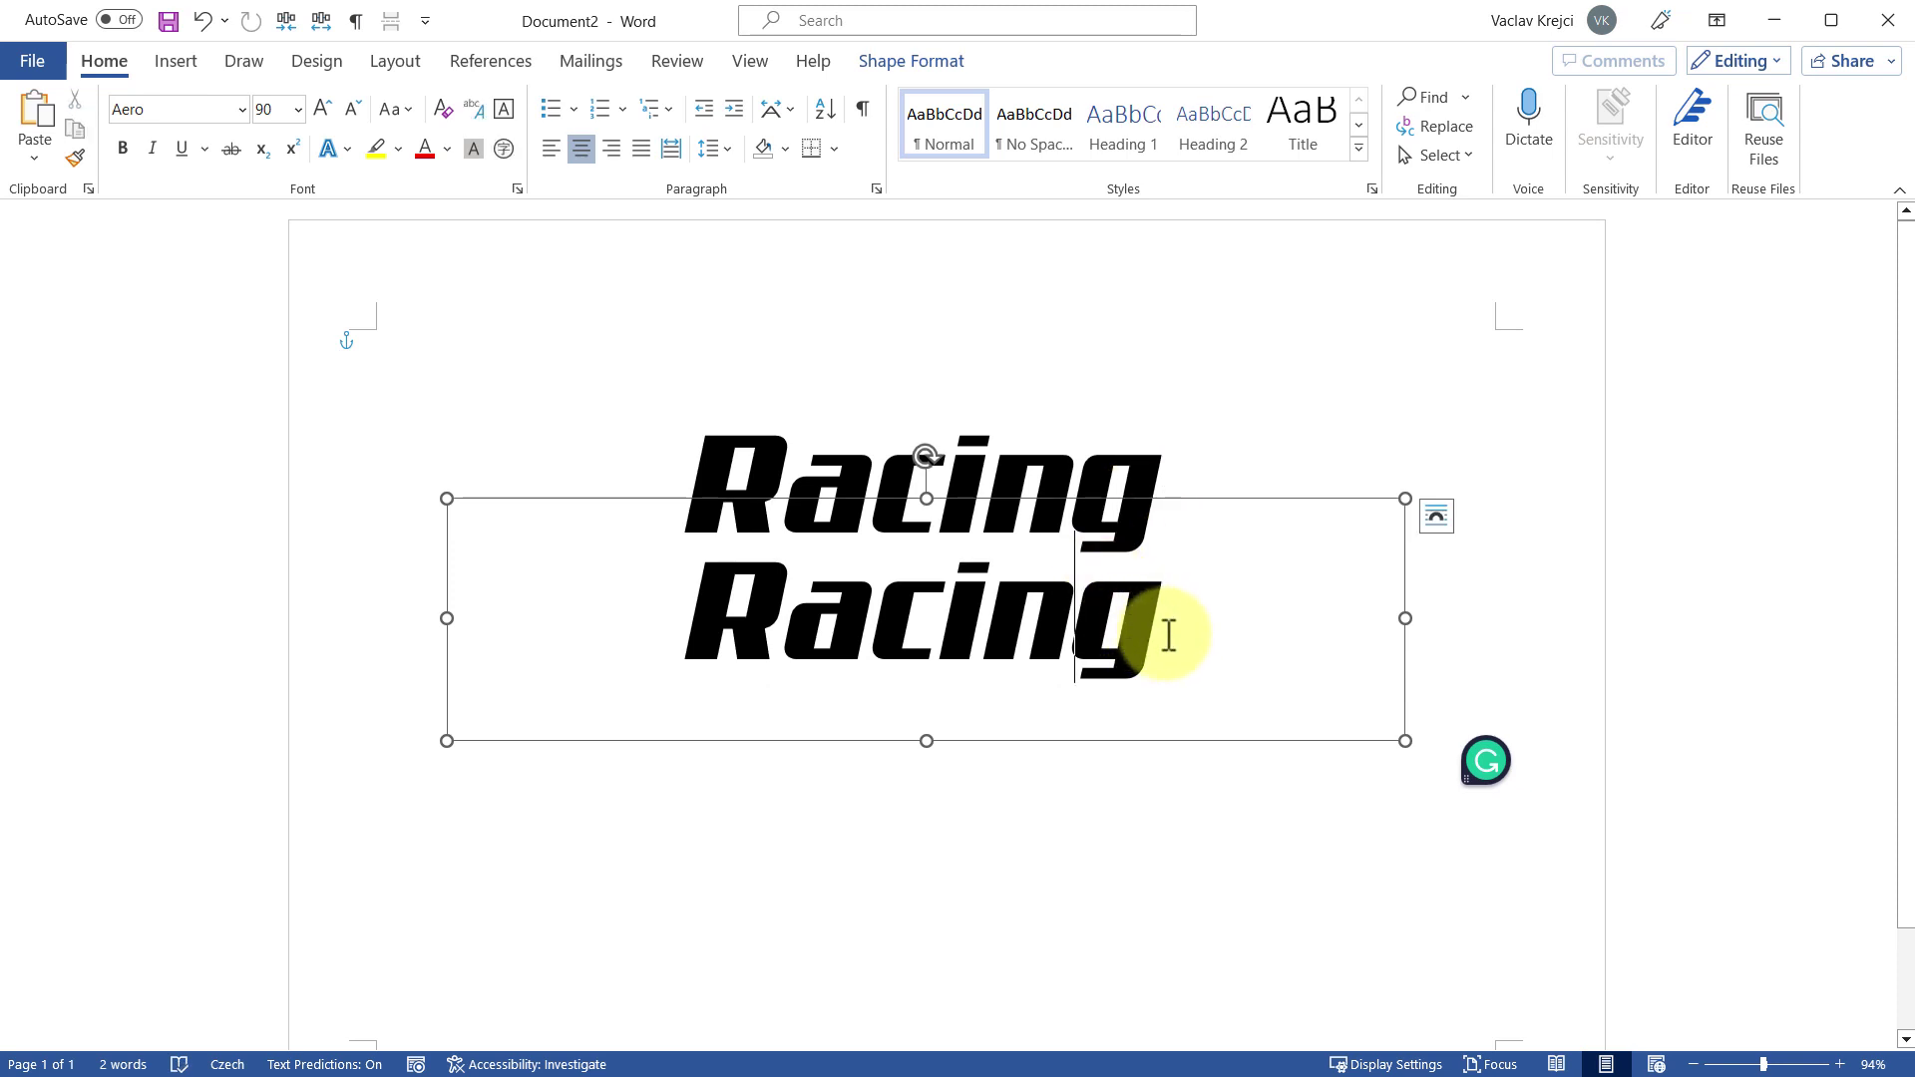
# Replace the lower copy's text with "TEAM" and move its box up and left to sit close under "Racing"
pyautogui.moveTo(1169, 634); pyautogui.dragTo(638, 619)
pyautogui.press('Delete')
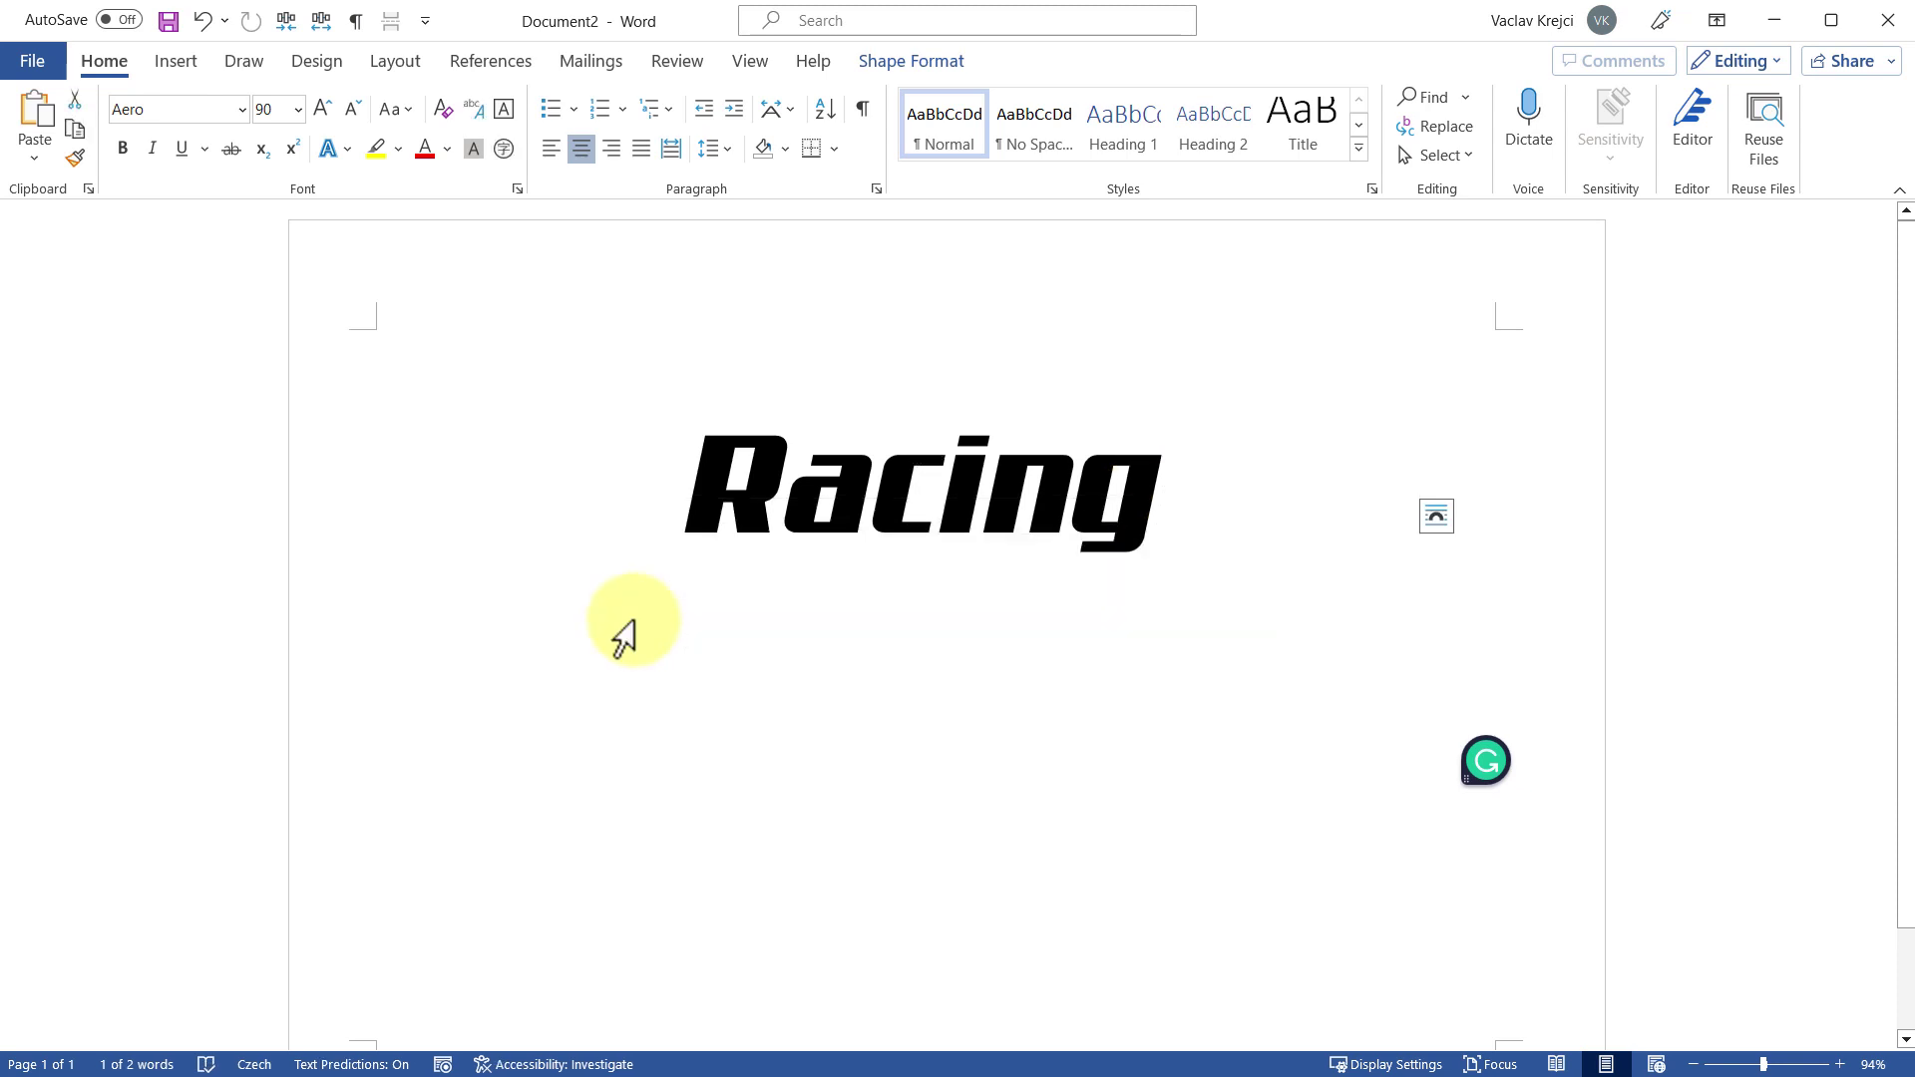
pyautogui.write('TEAM')
pyautogui.moveTo(981, 504); pyautogui.dragTo(932, 483)
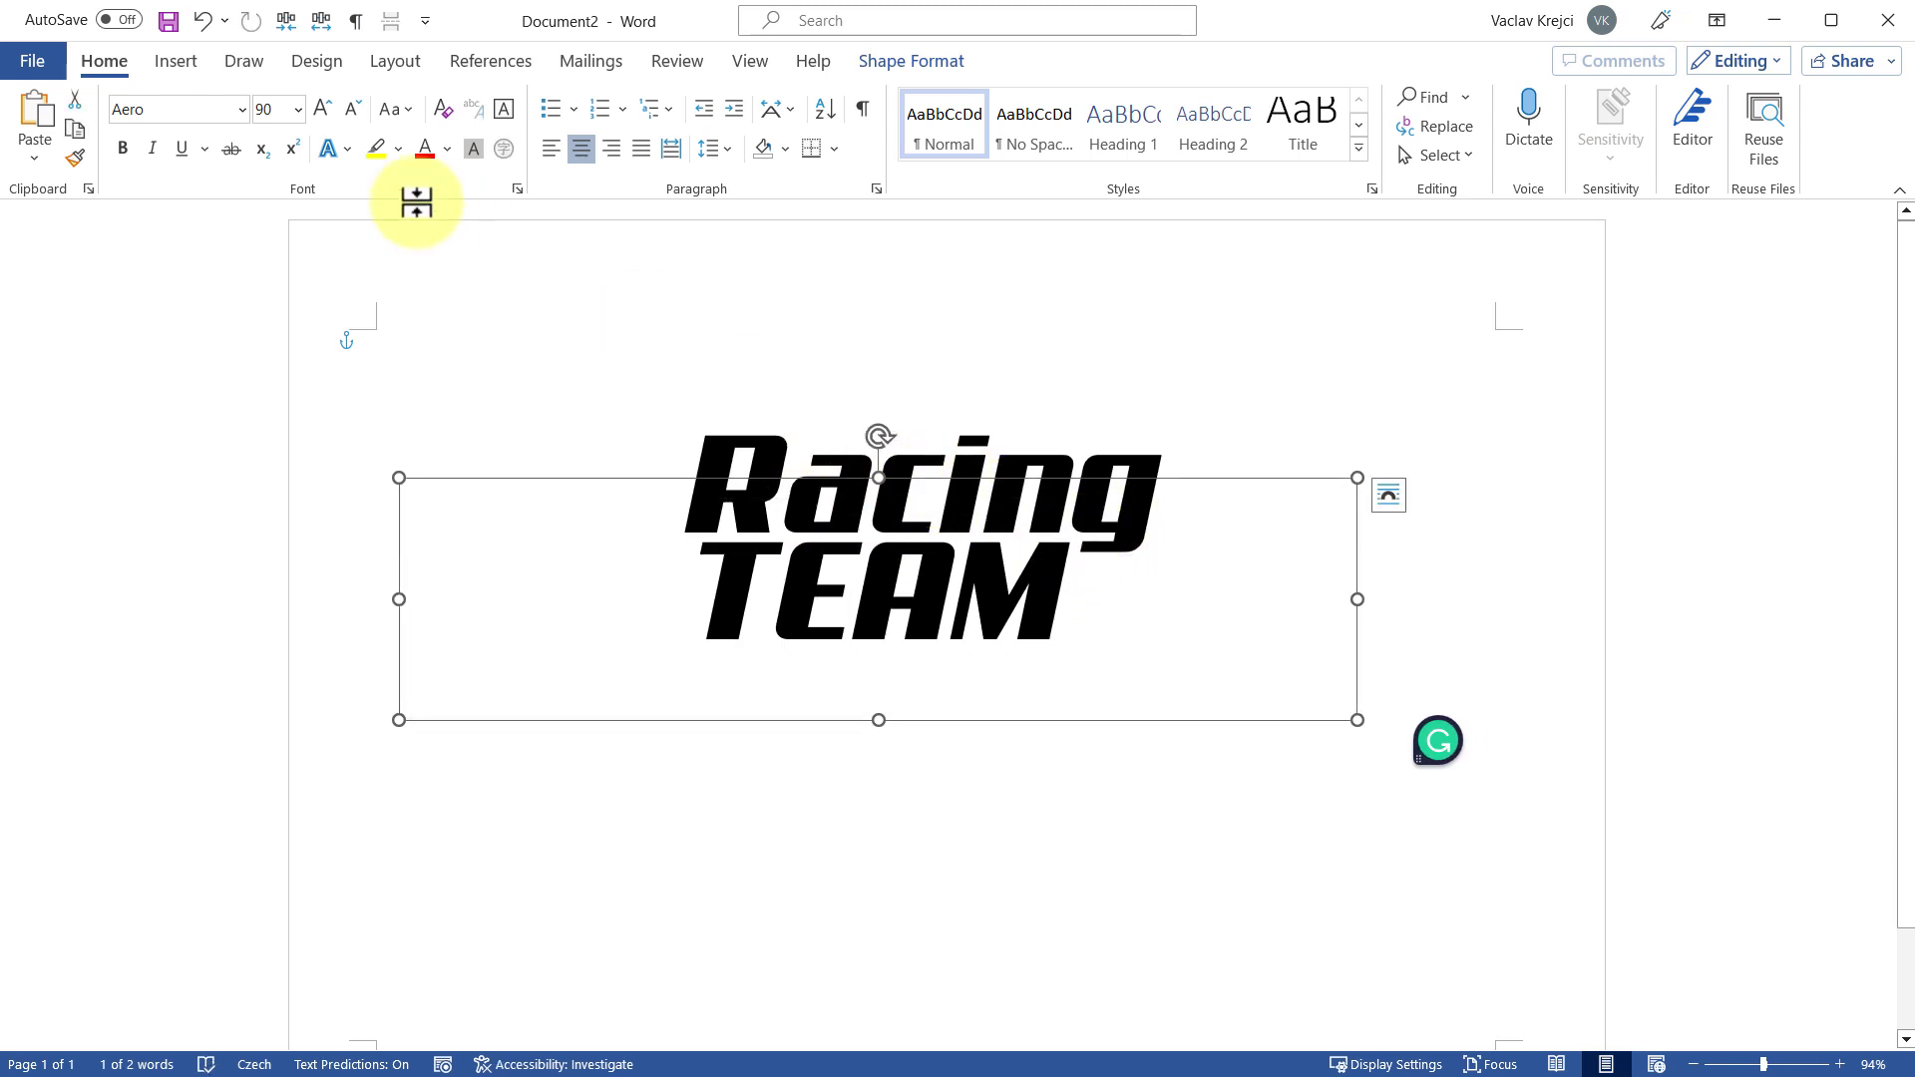
# Format the word "TEAM" in the Soloist font at size 72
pyautogui.click(184, 112)
pyautogui.write('Soloist')
pyautogui.press('Return')
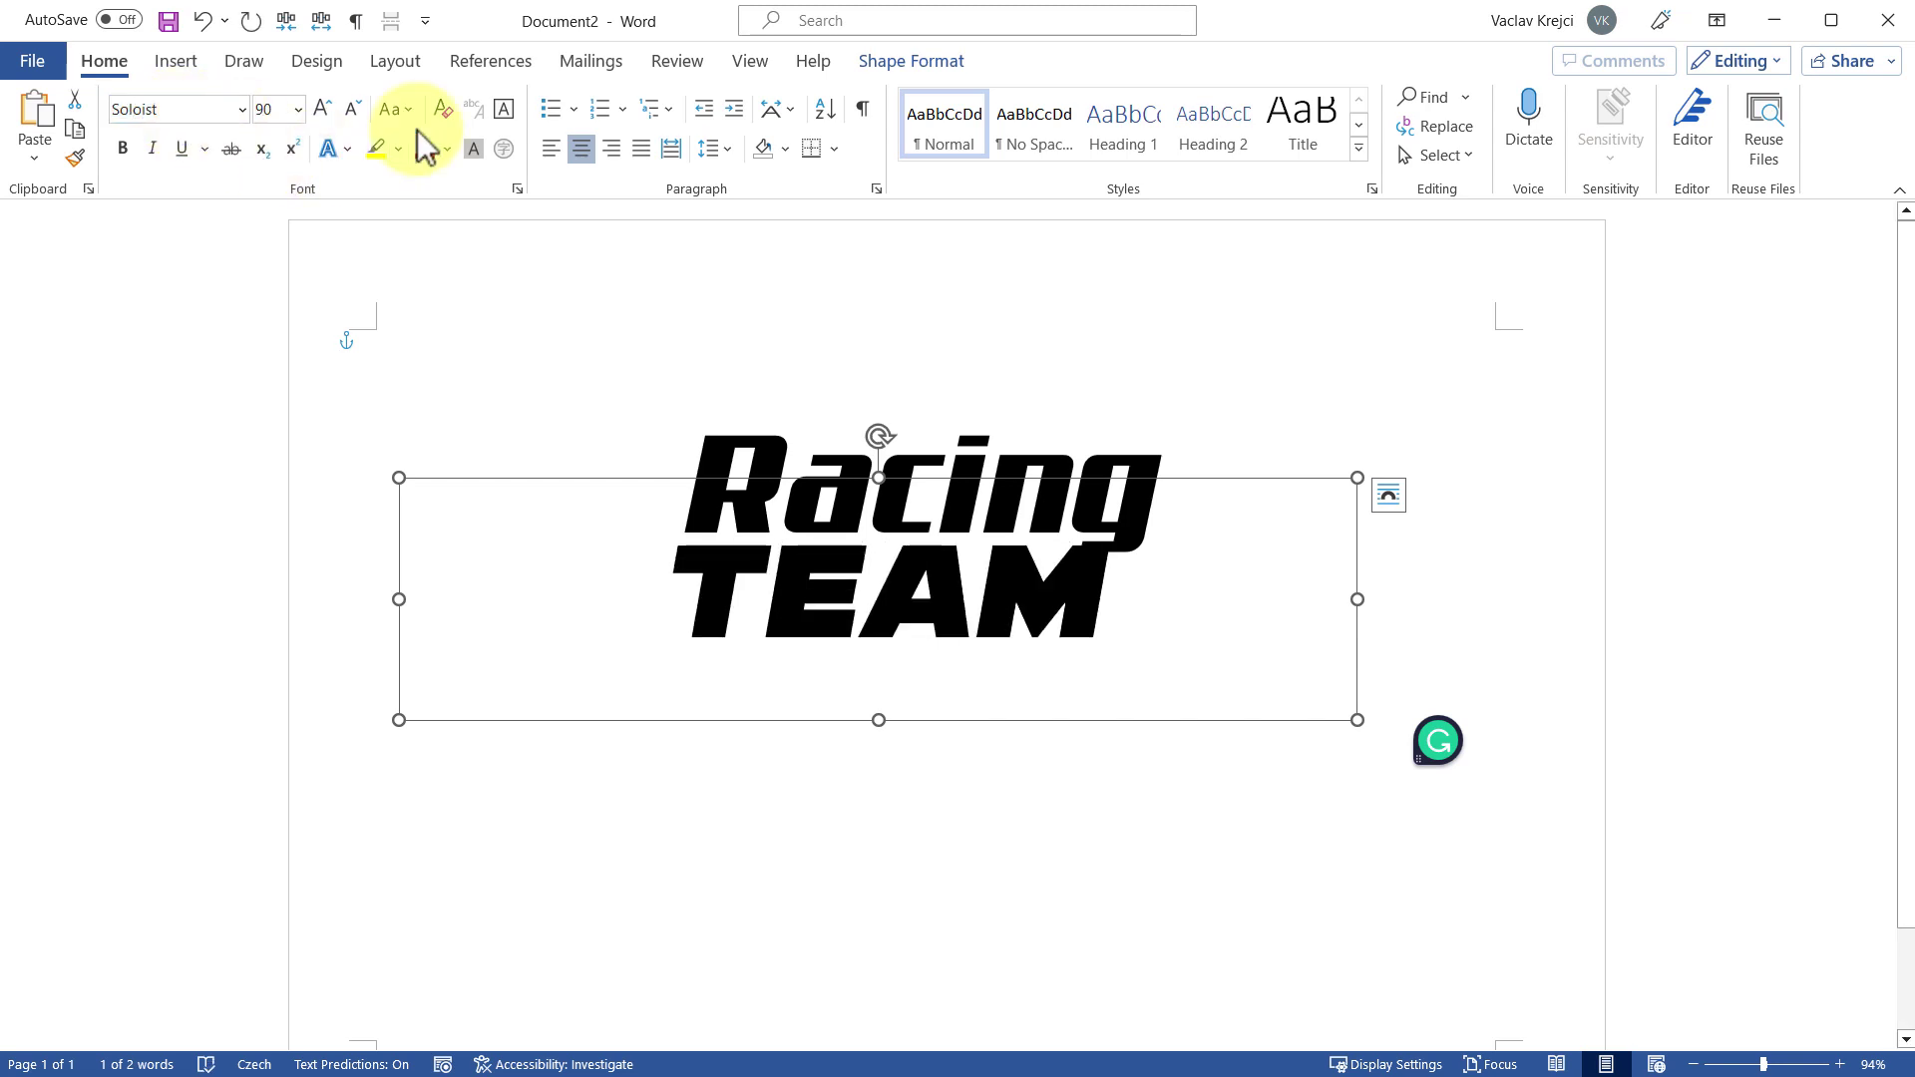
pyautogui.click(297, 110)
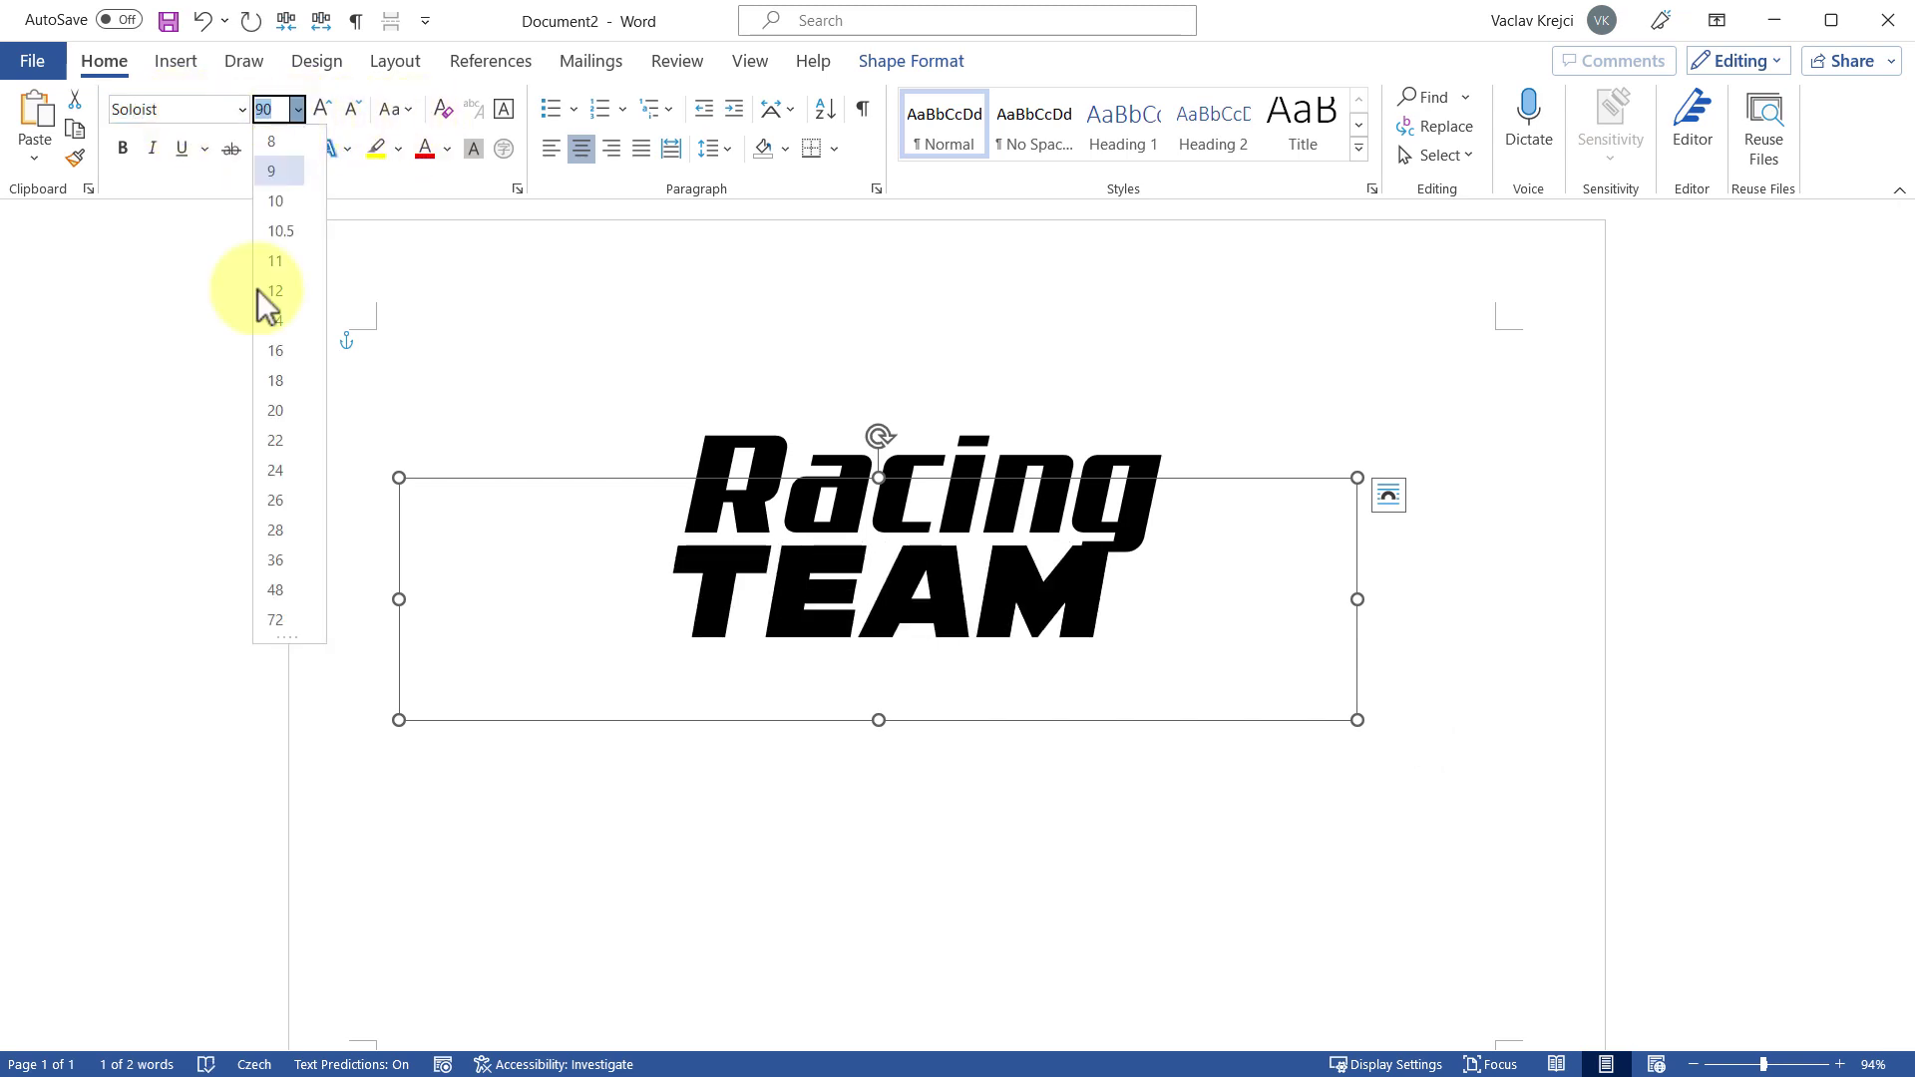
pyautogui.click(276, 621)
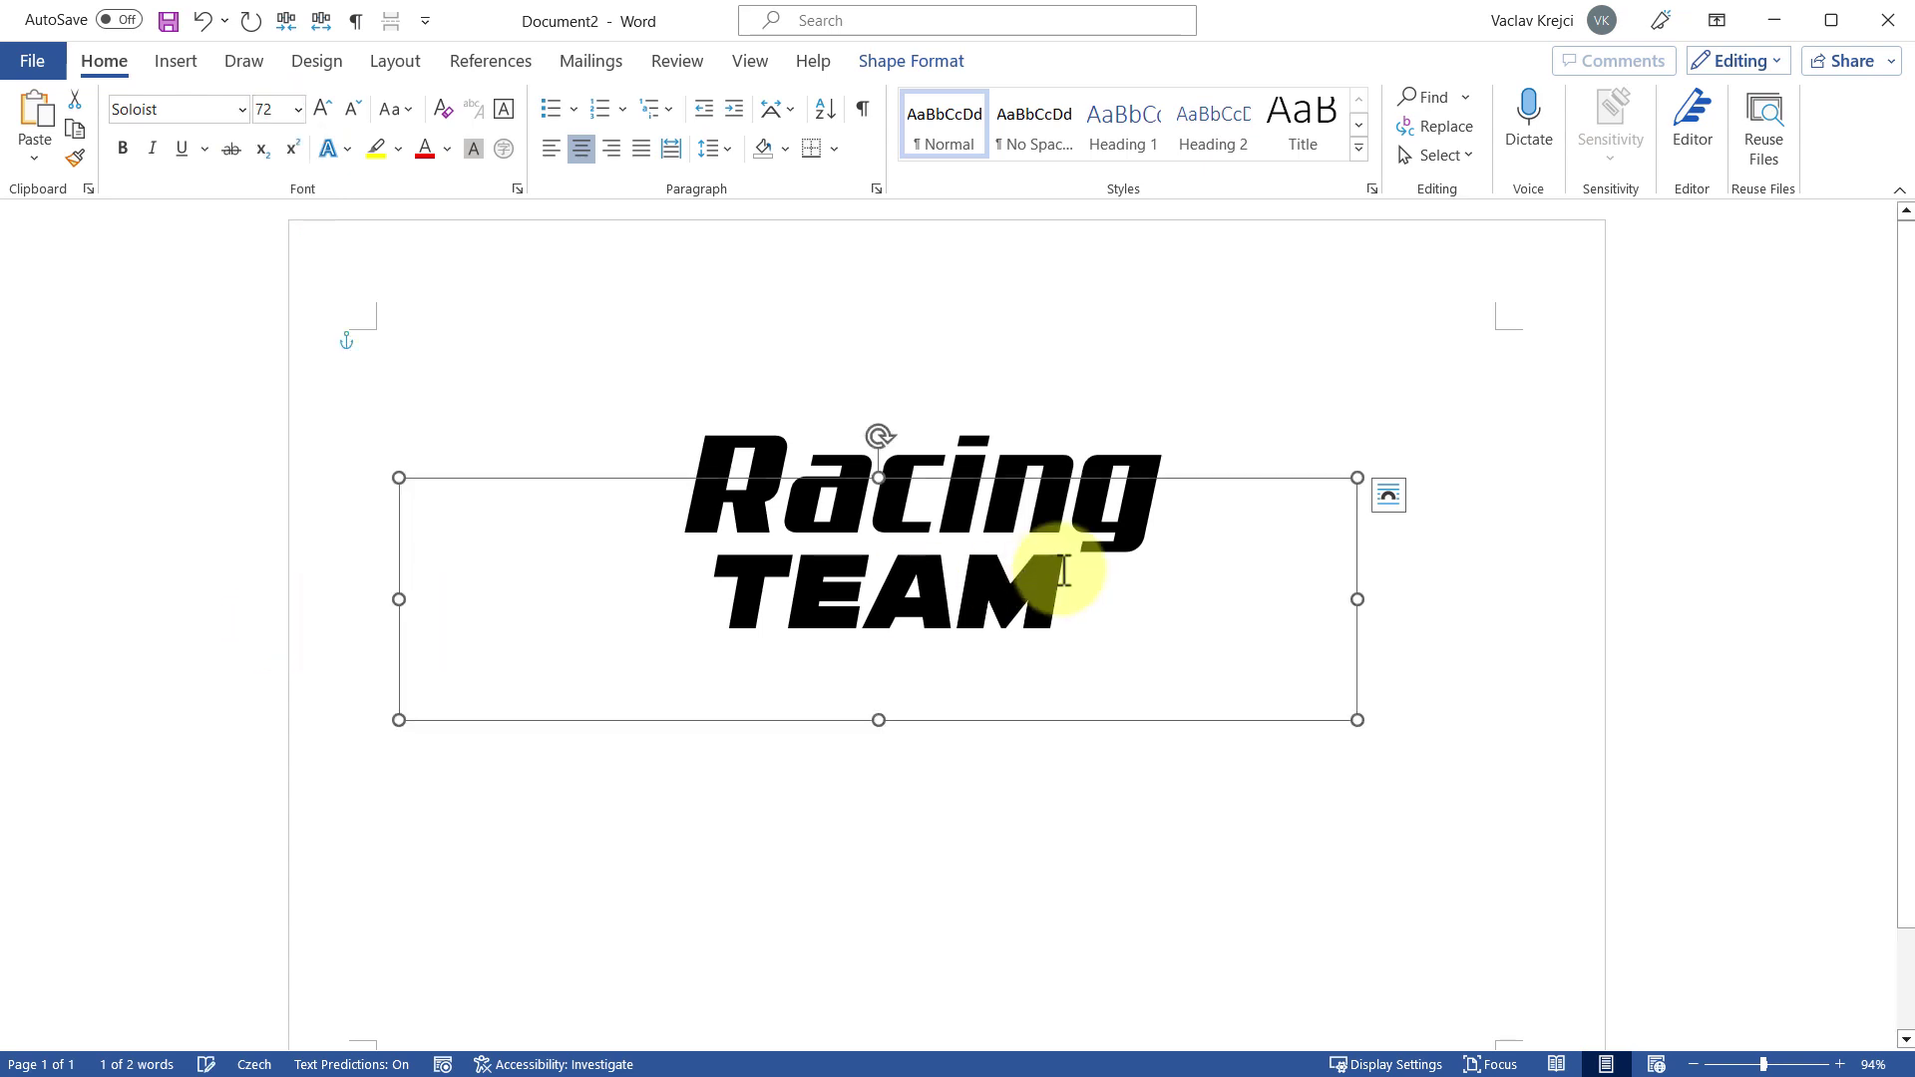
# Nudge "TEAM" closer to "Racing" and move both text boxes together down to the vertical middle of the page
pyautogui.keyDown('shift'); pyautogui.click(1081, 440); pyautogui.keyUp('shift')
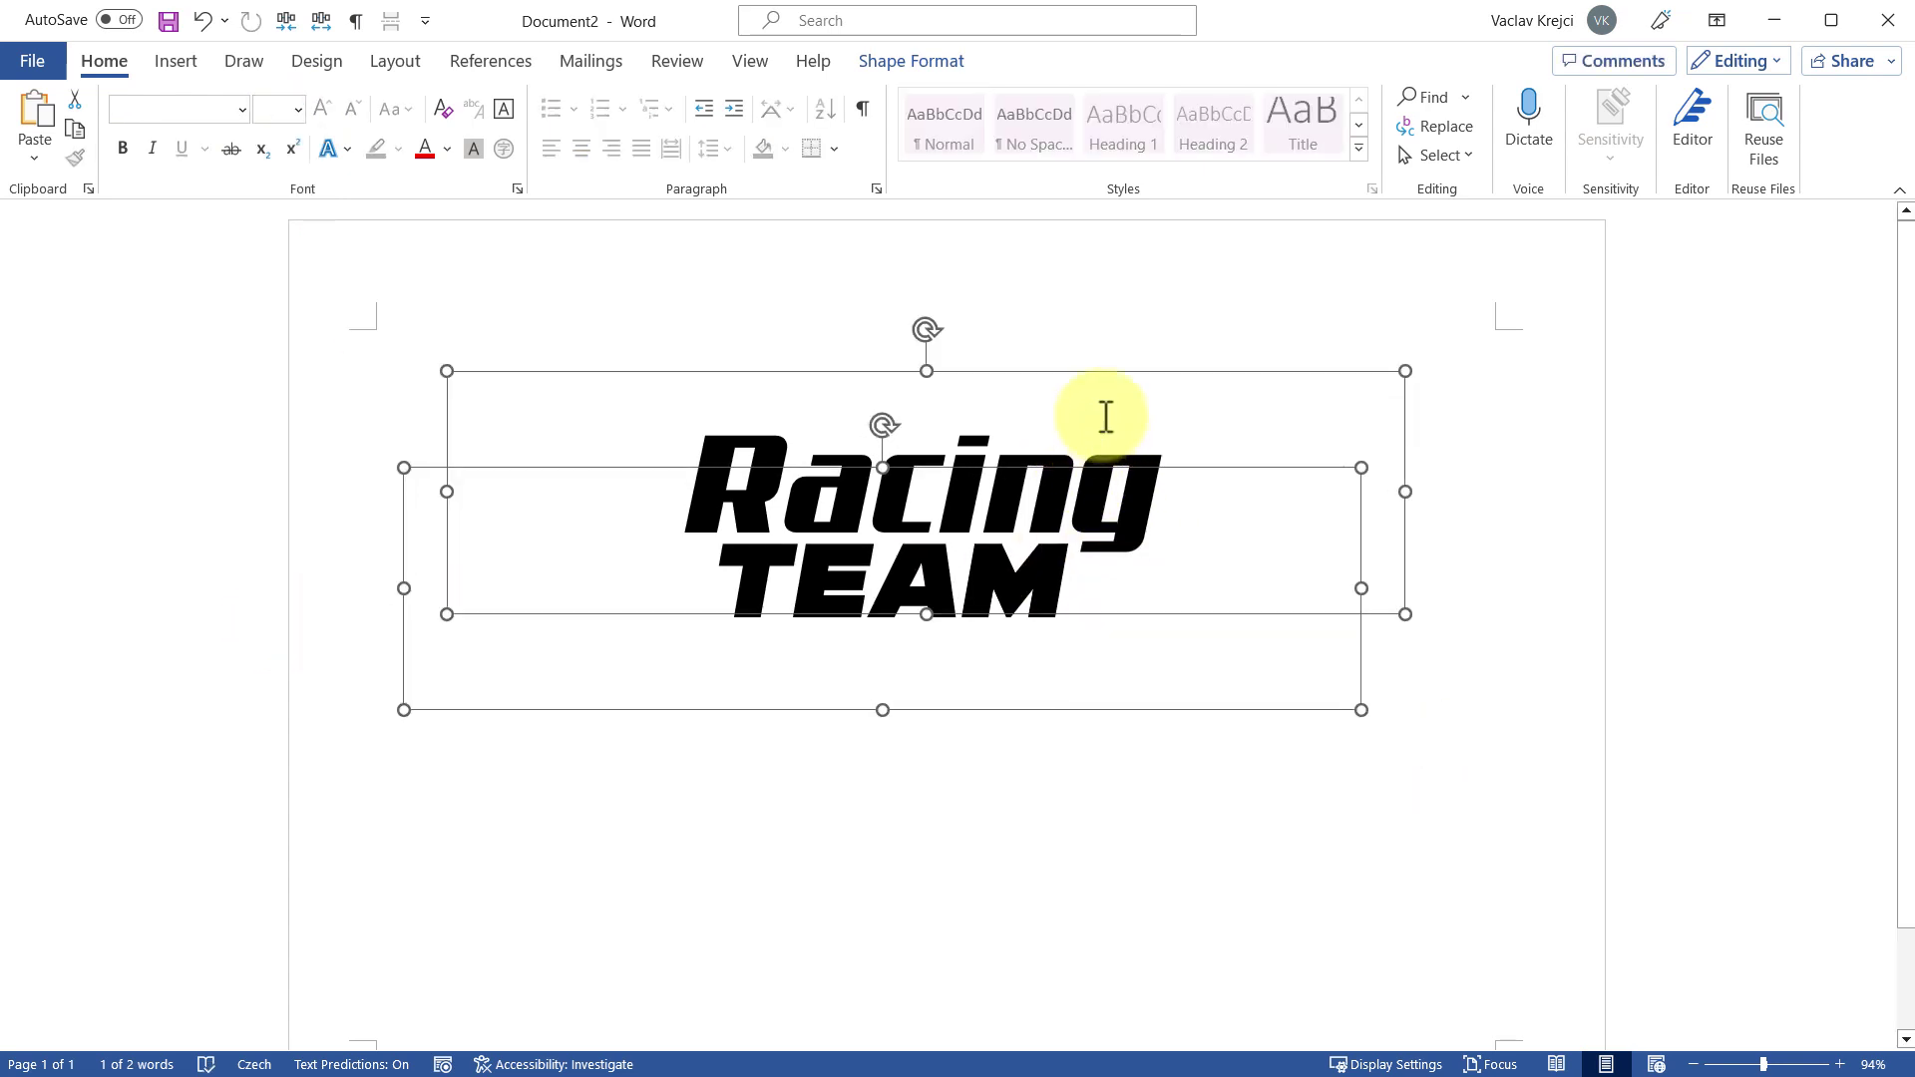
pyautogui.moveTo(1098, 517); pyautogui.dragTo(1134, 562)
pyautogui.scroll(-2, 1134, 561)
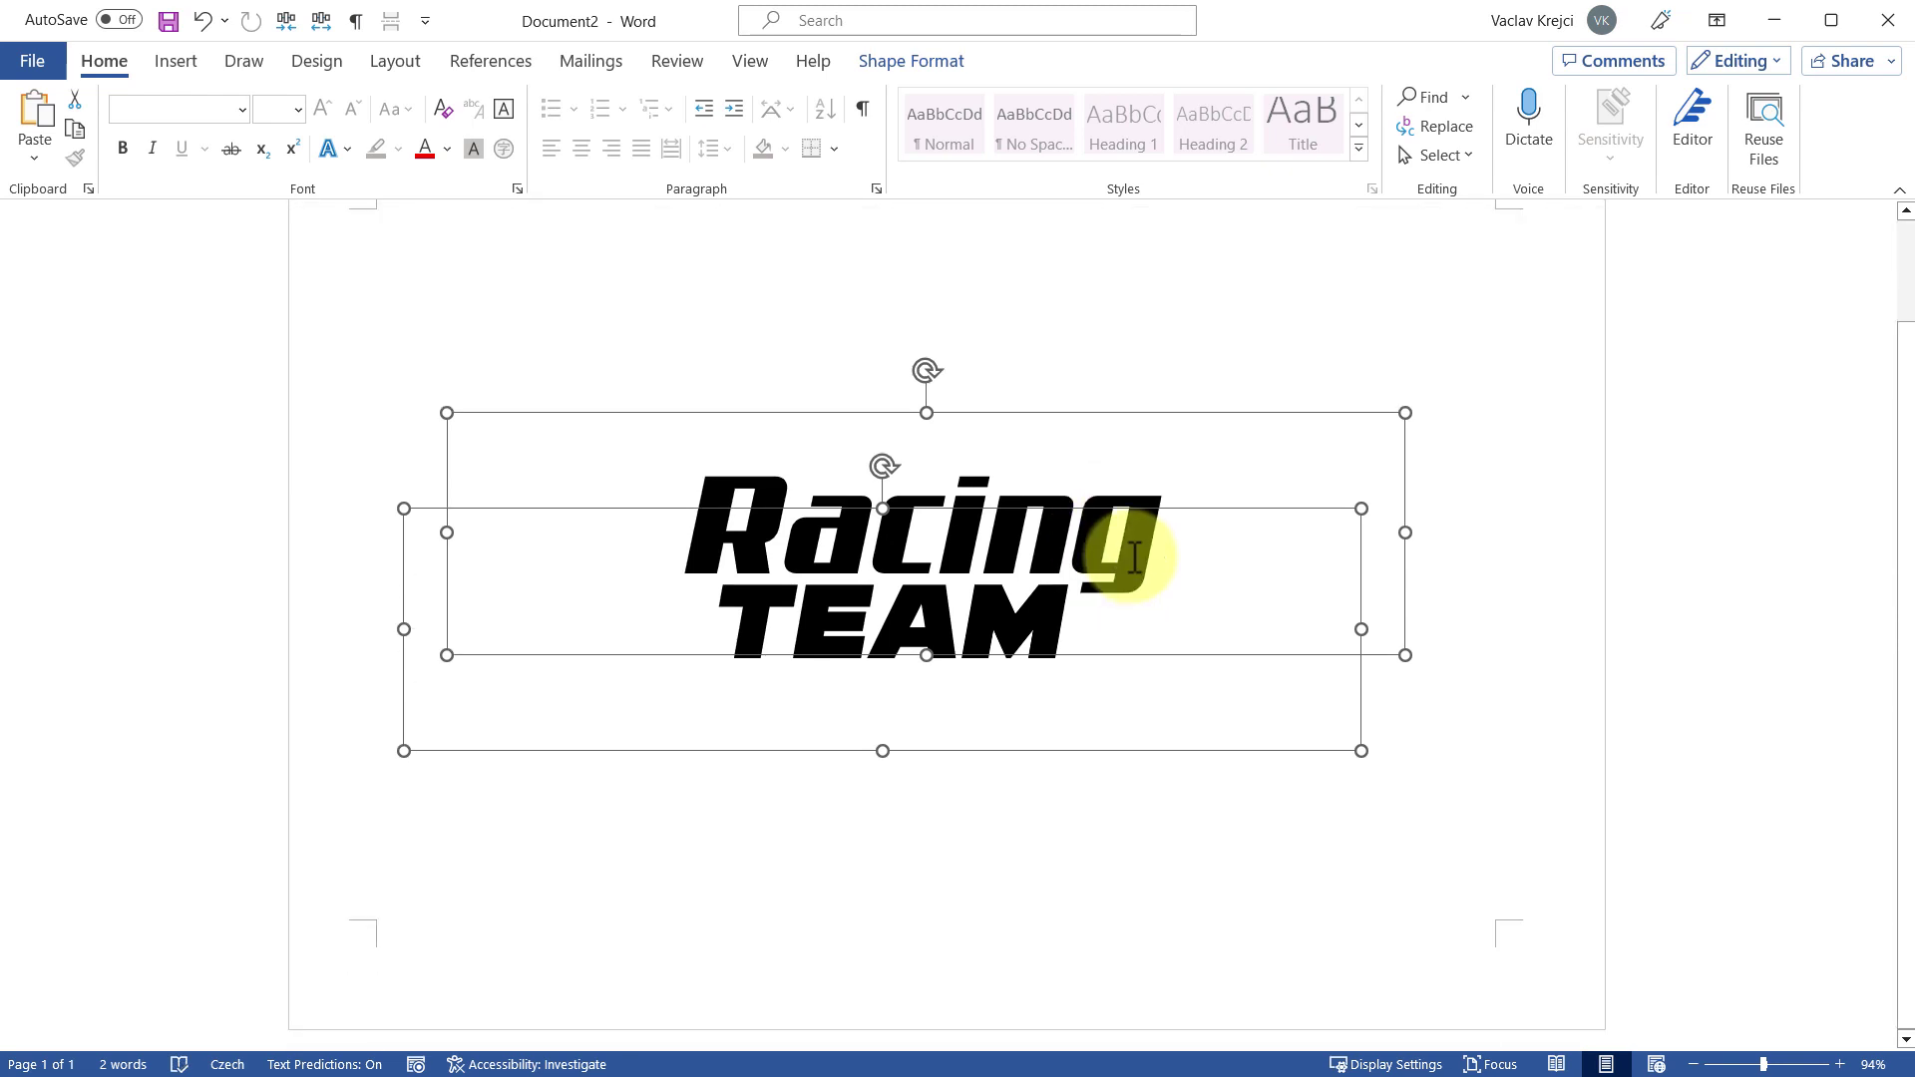
pyautogui.click(1184, 393)
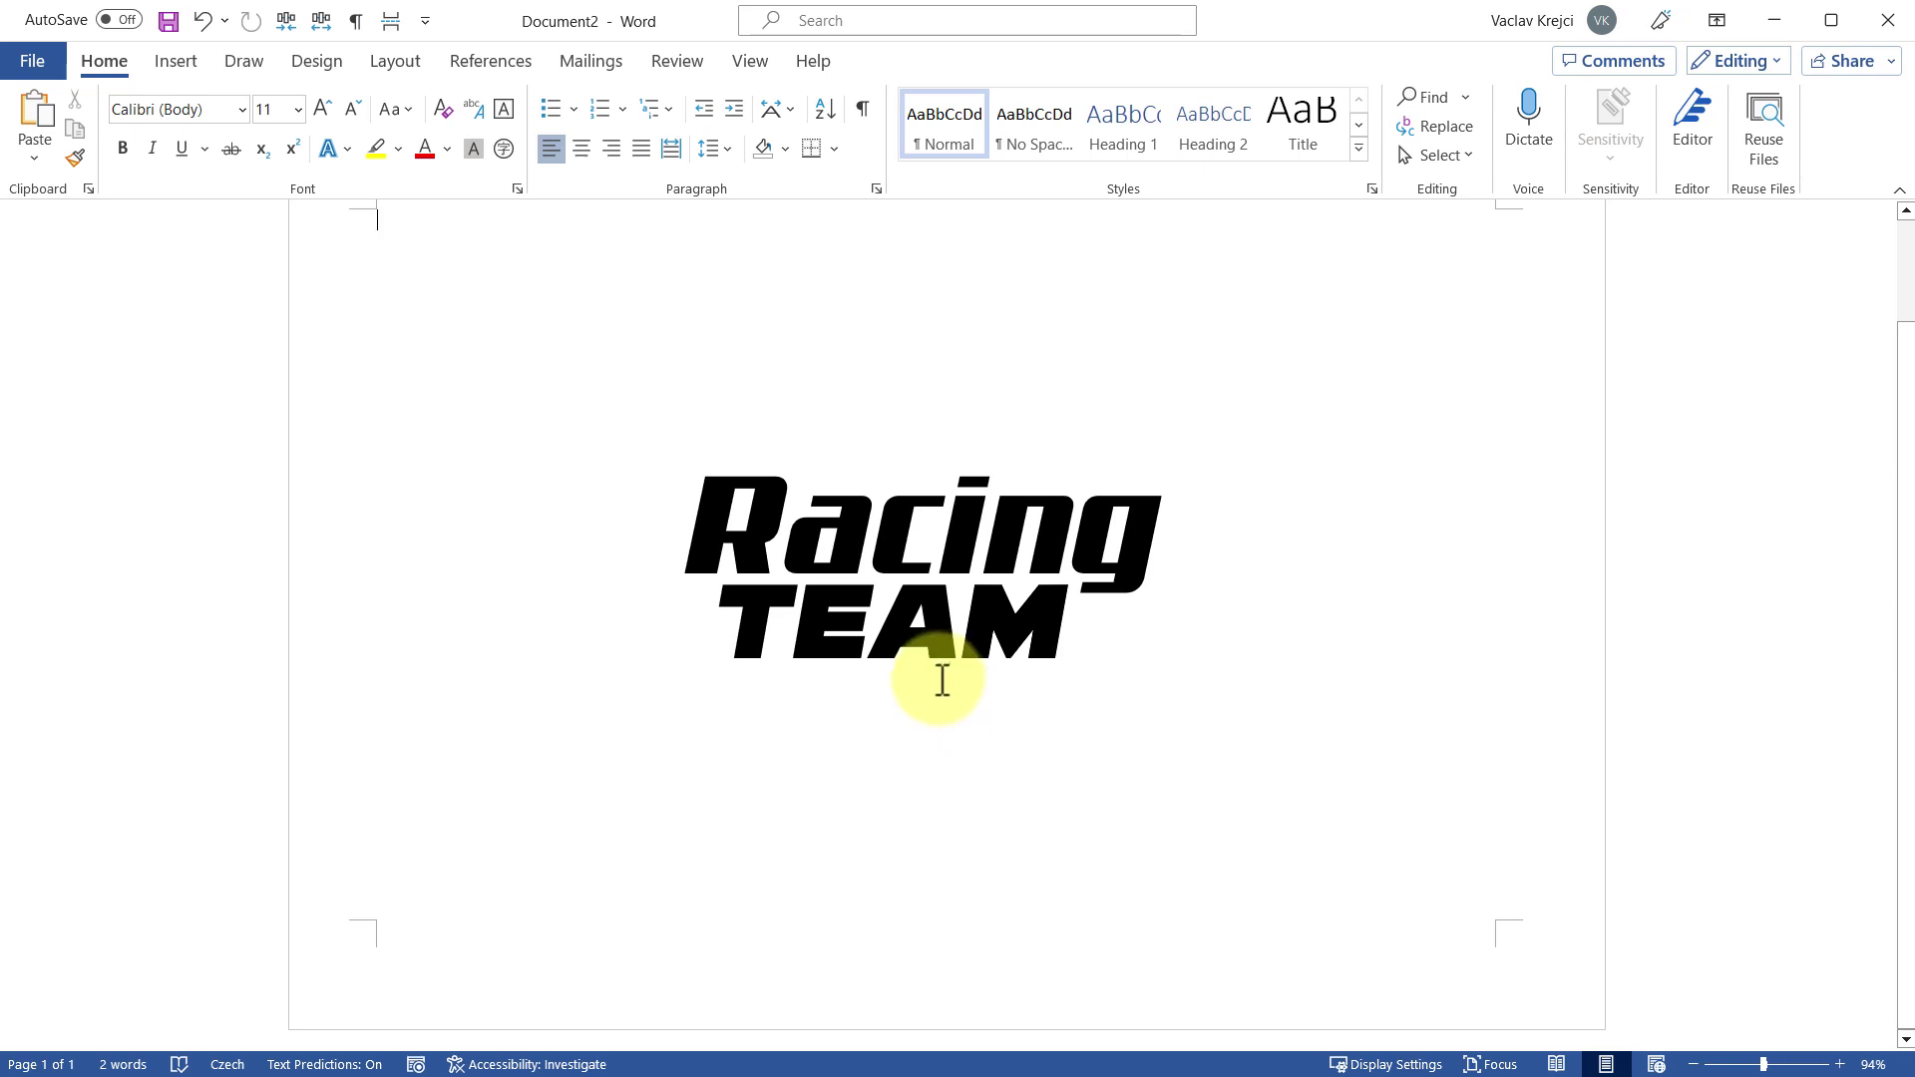
# Set the font color of the word "Racing" to a light green from the standard color palette
pyautogui.click(1006, 521)
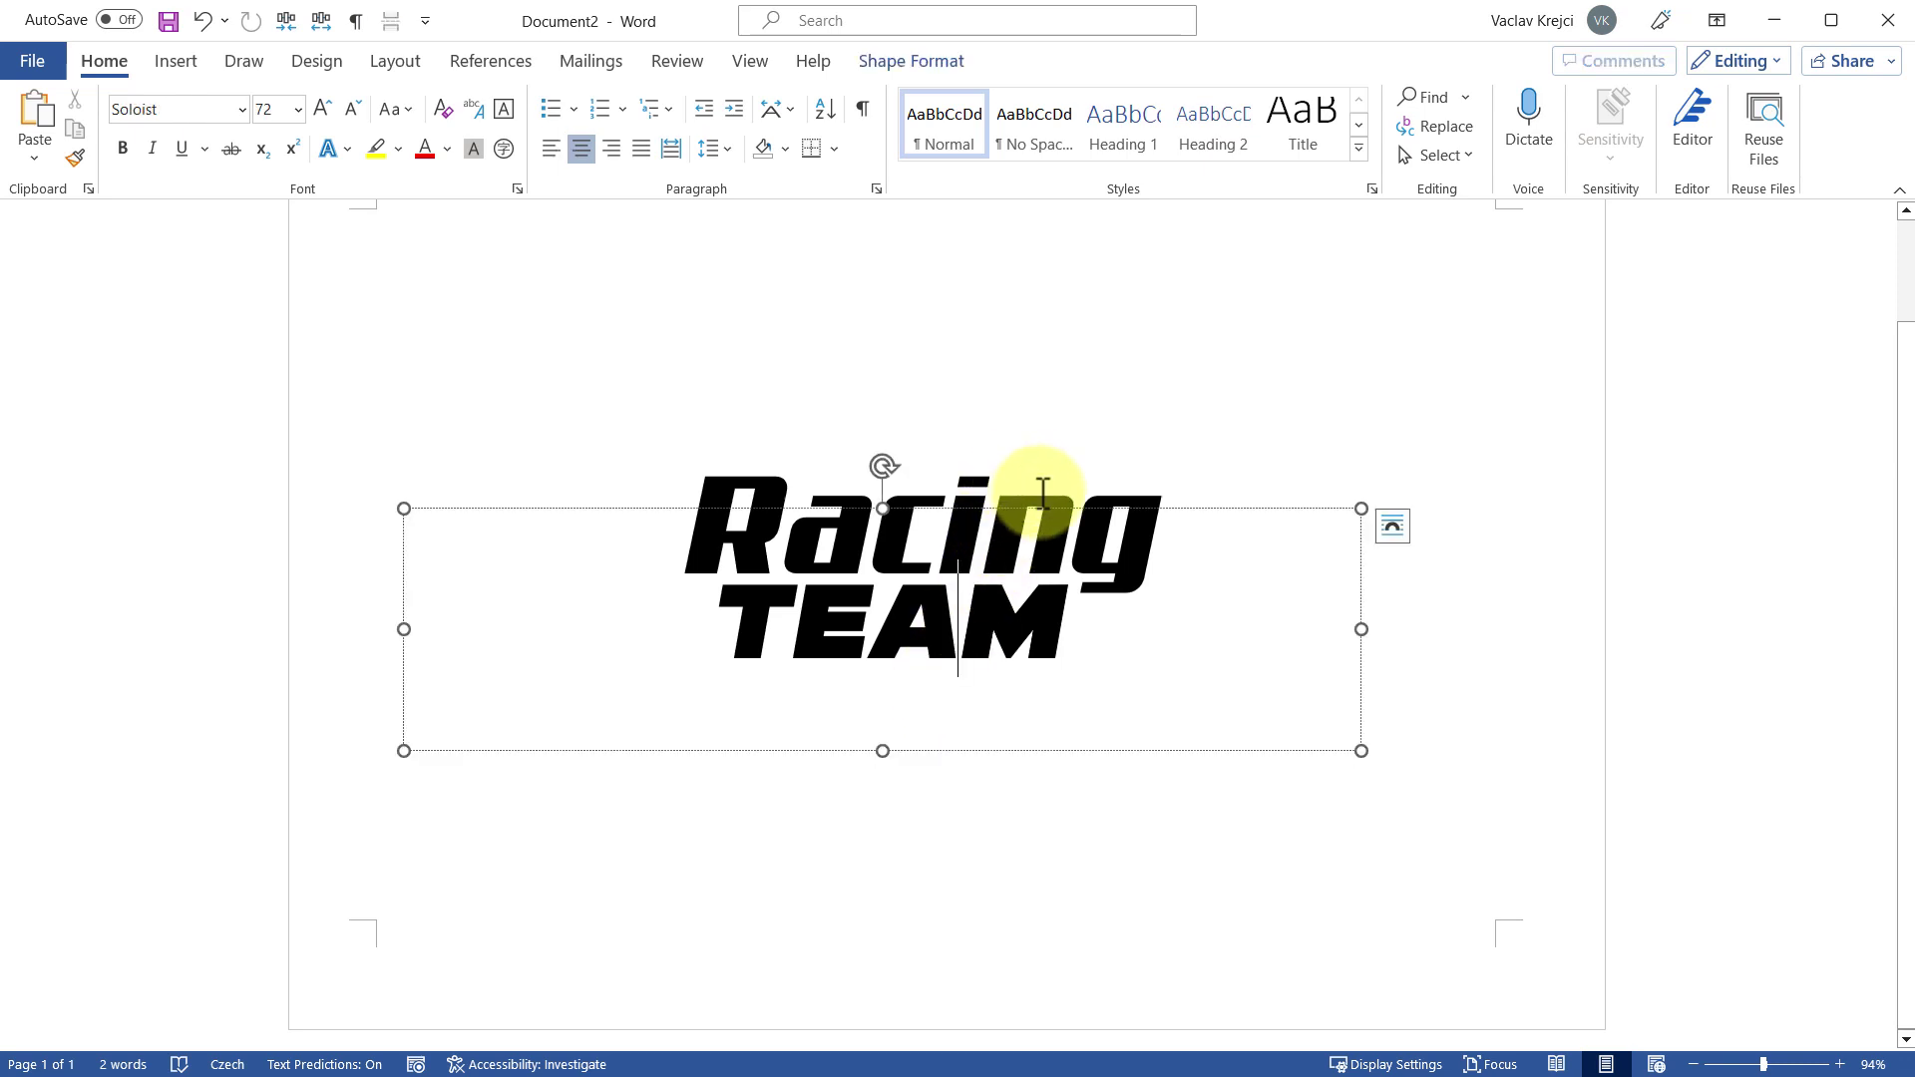
pyautogui.click(1042, 492)
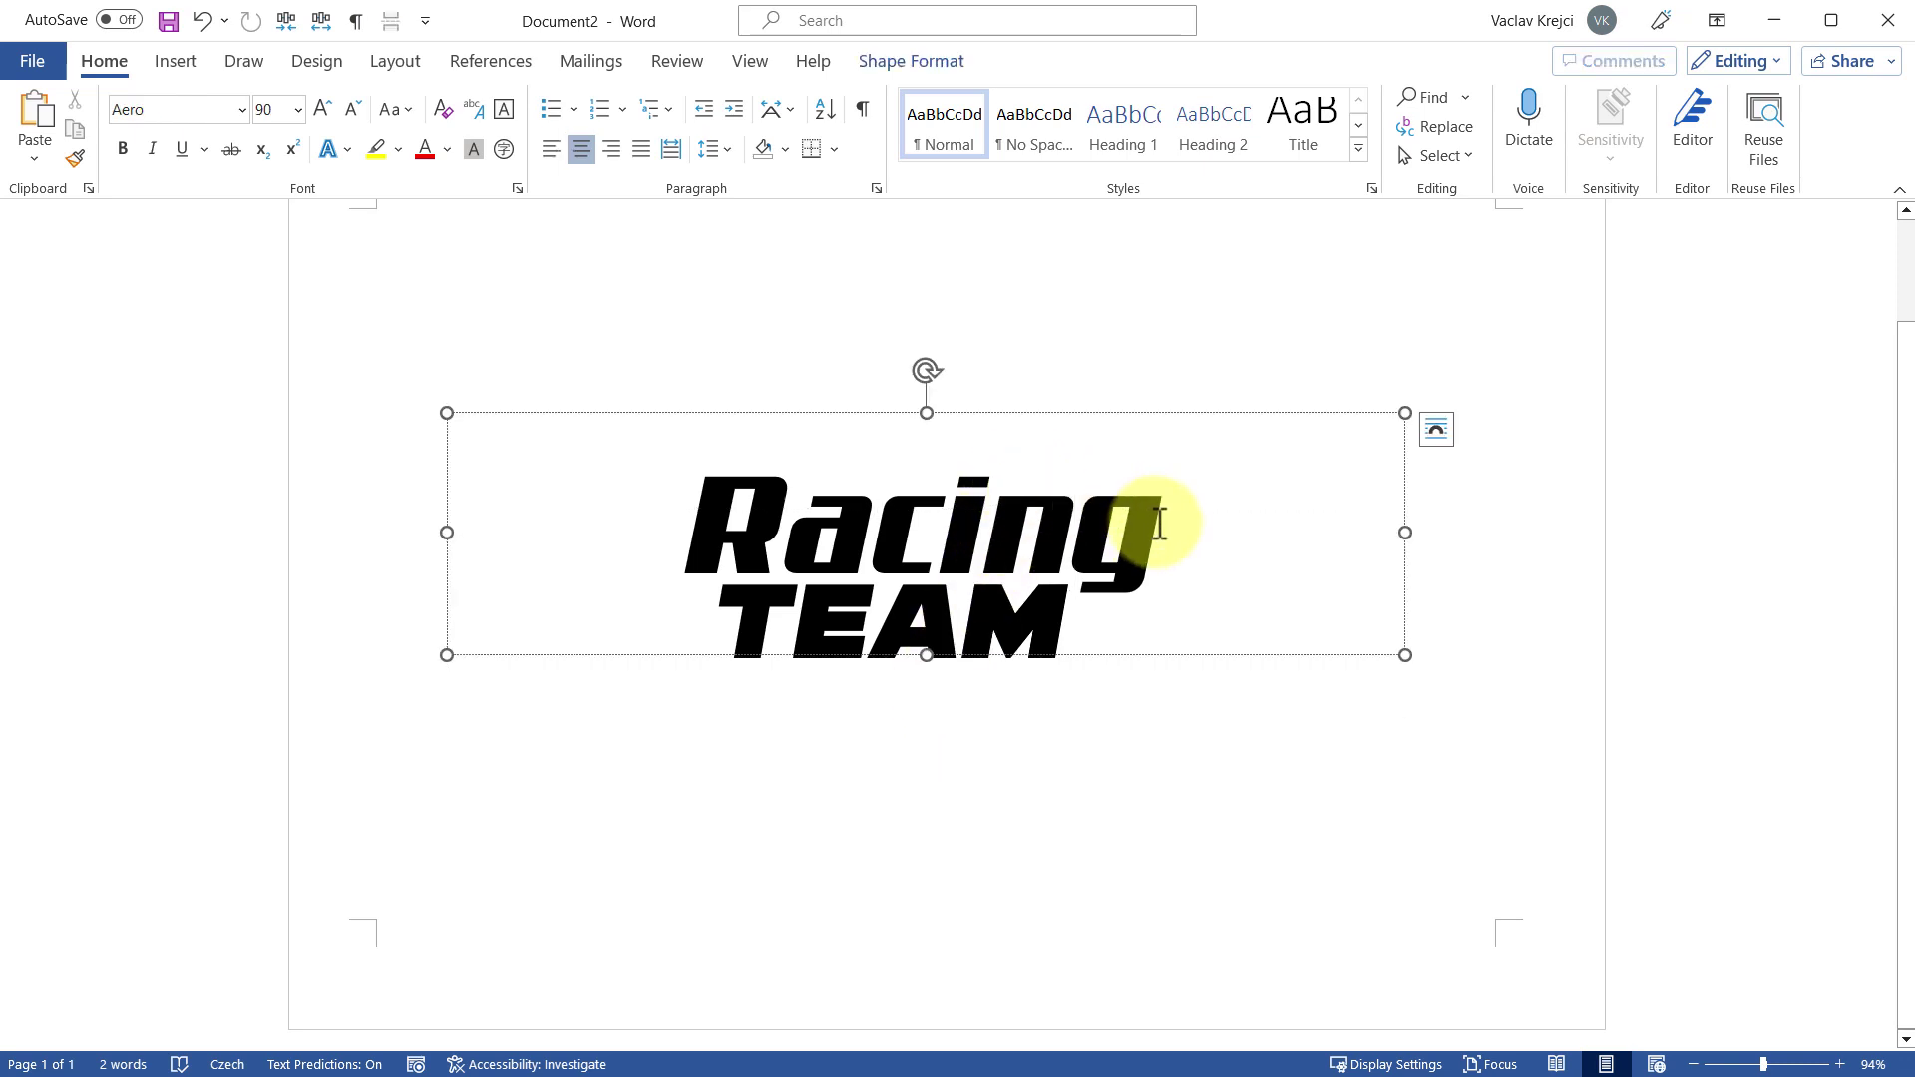
pyautogui.click(684, 513)
pyautogui.click(725, 476)
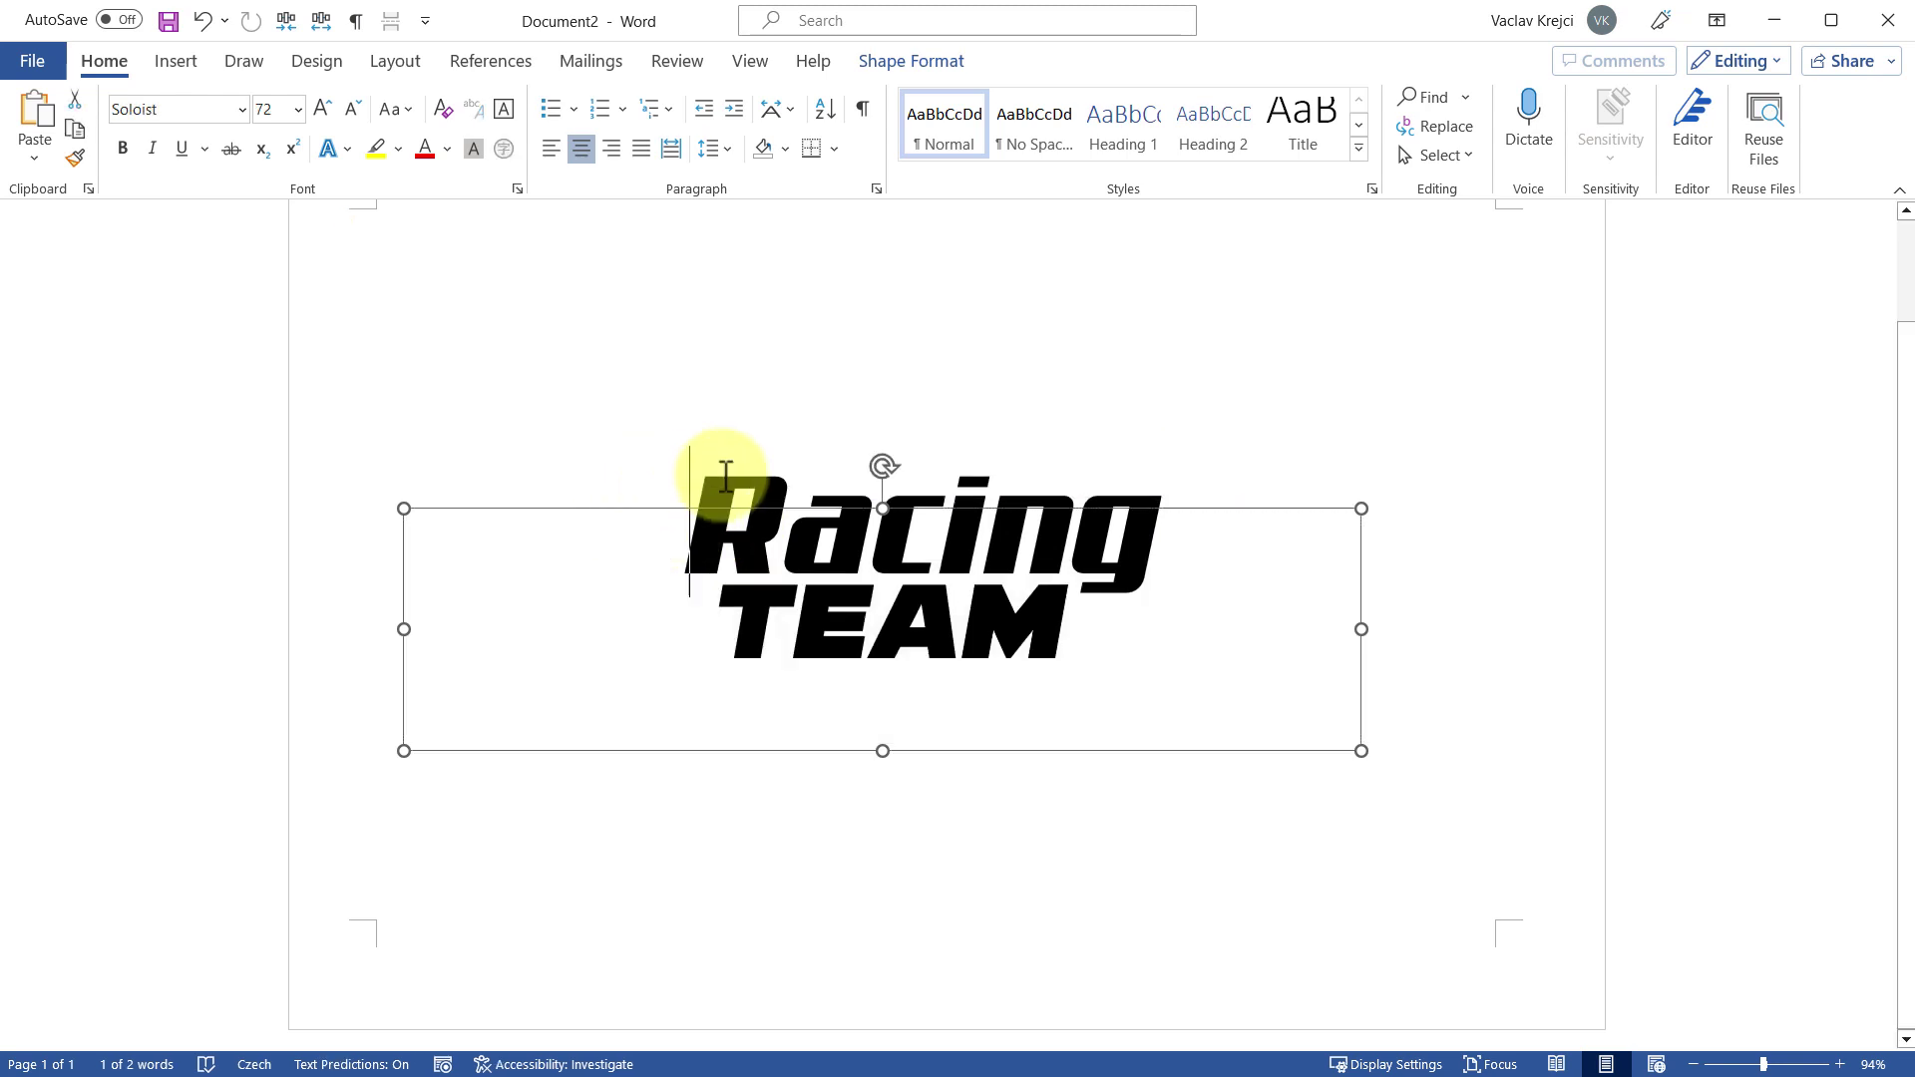
pyautogui.click(725, 476)
pyautogui.click(1063, 500)
pyautogui.doubleClick(1132, 510)
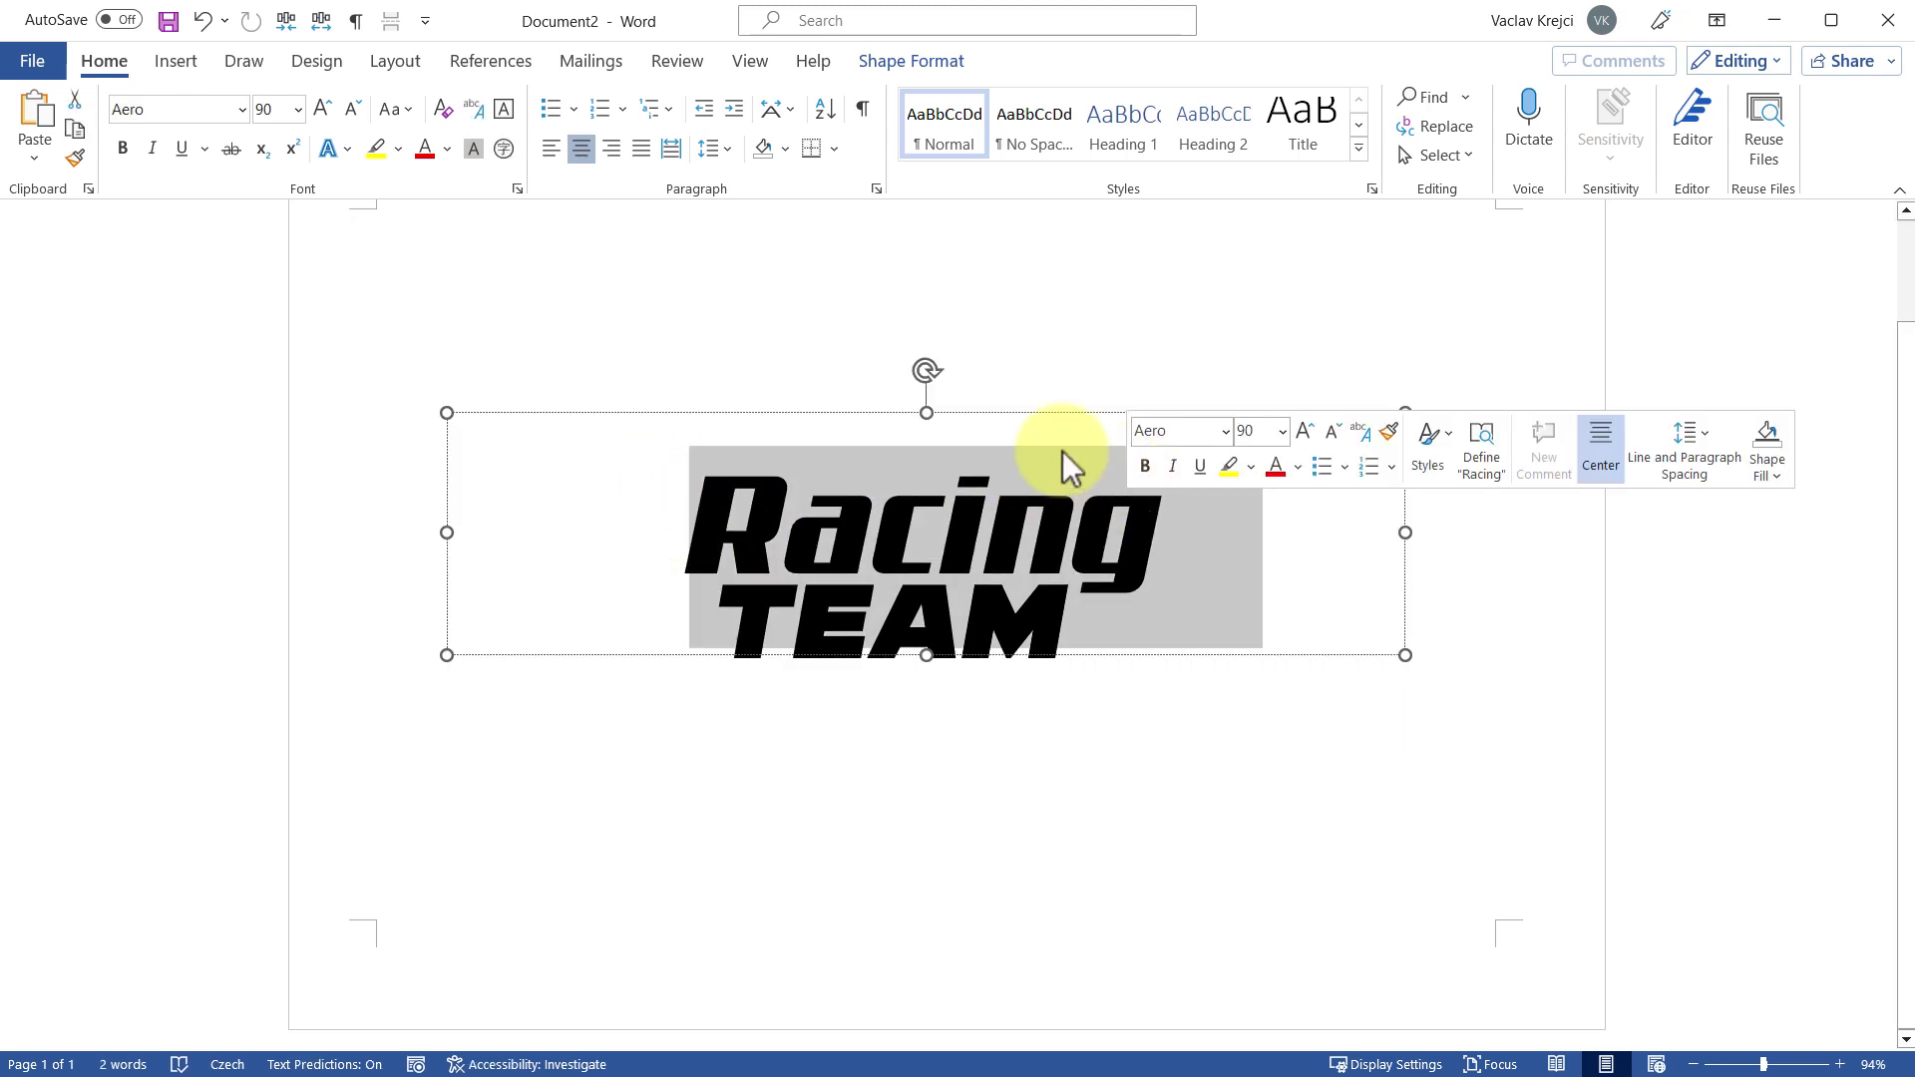
pyautogui.click(446, 155)
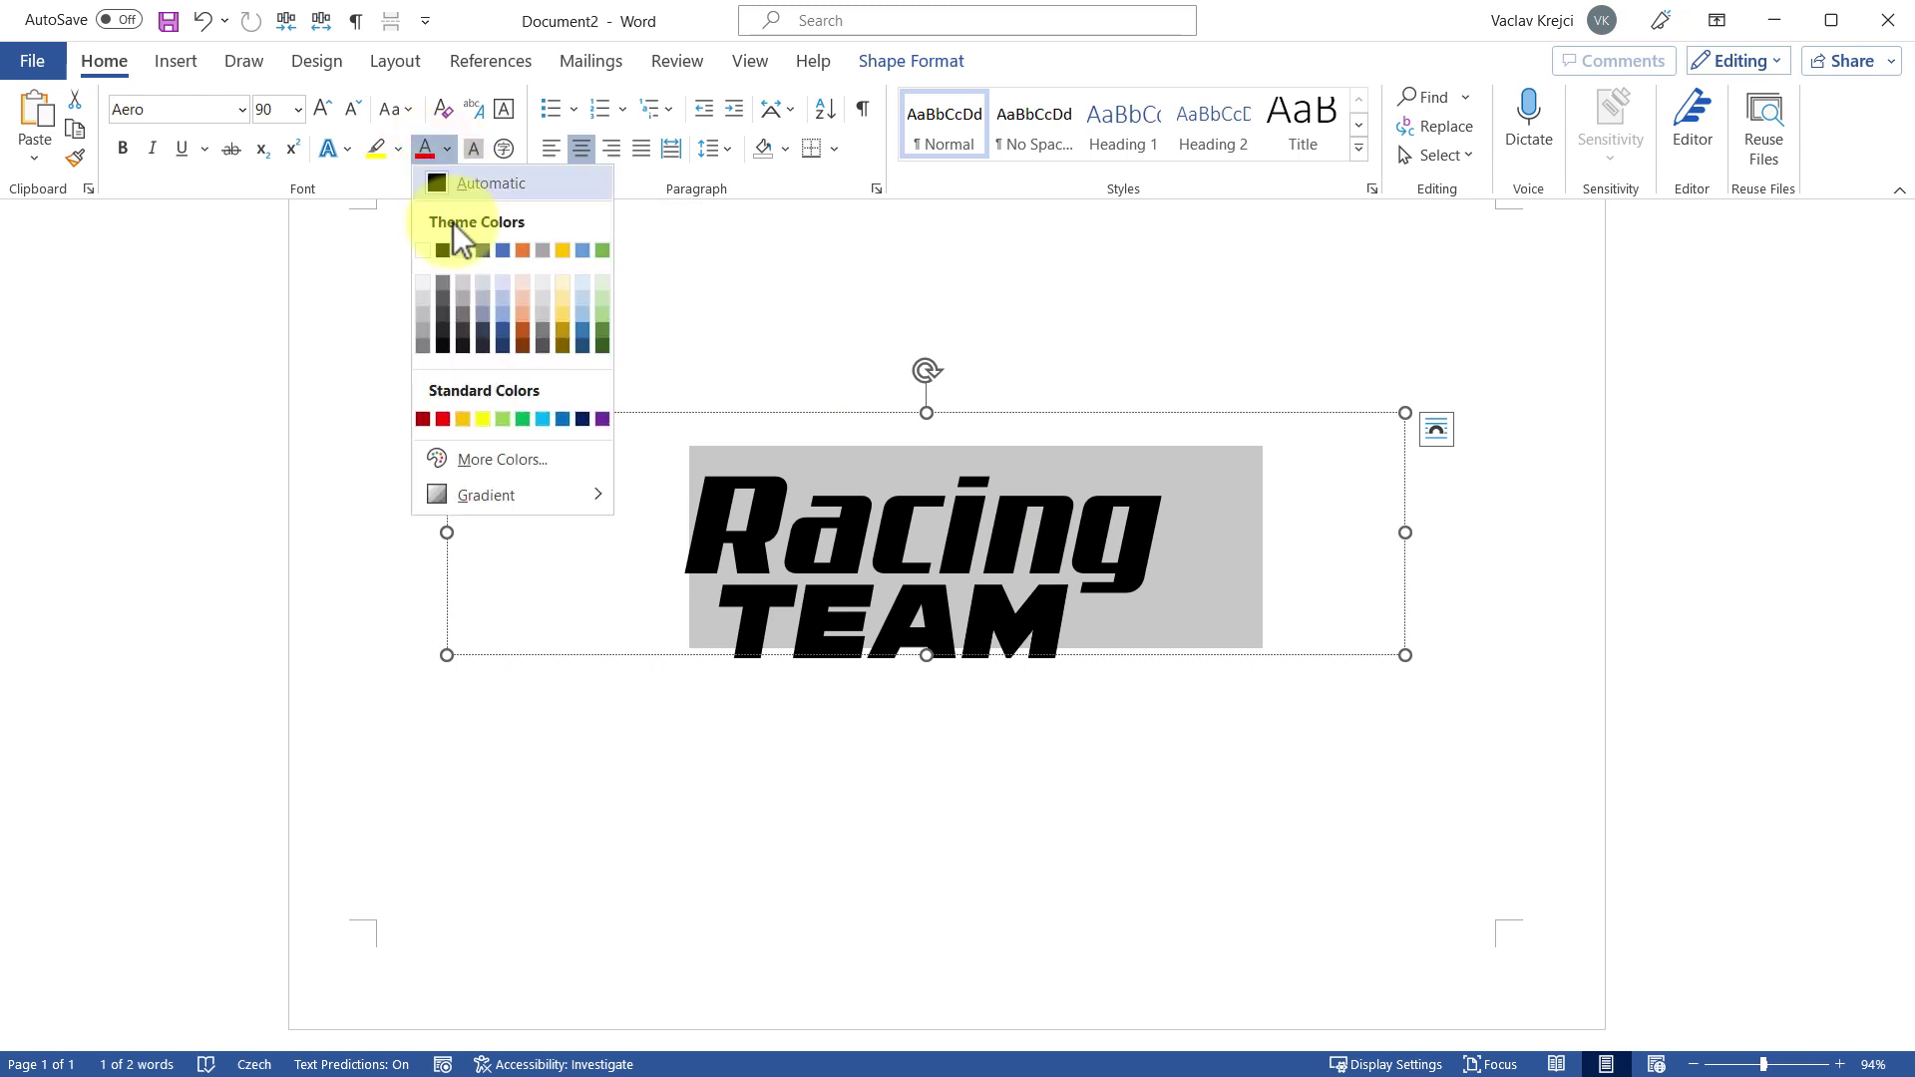
pyautogui.click(493, 461)
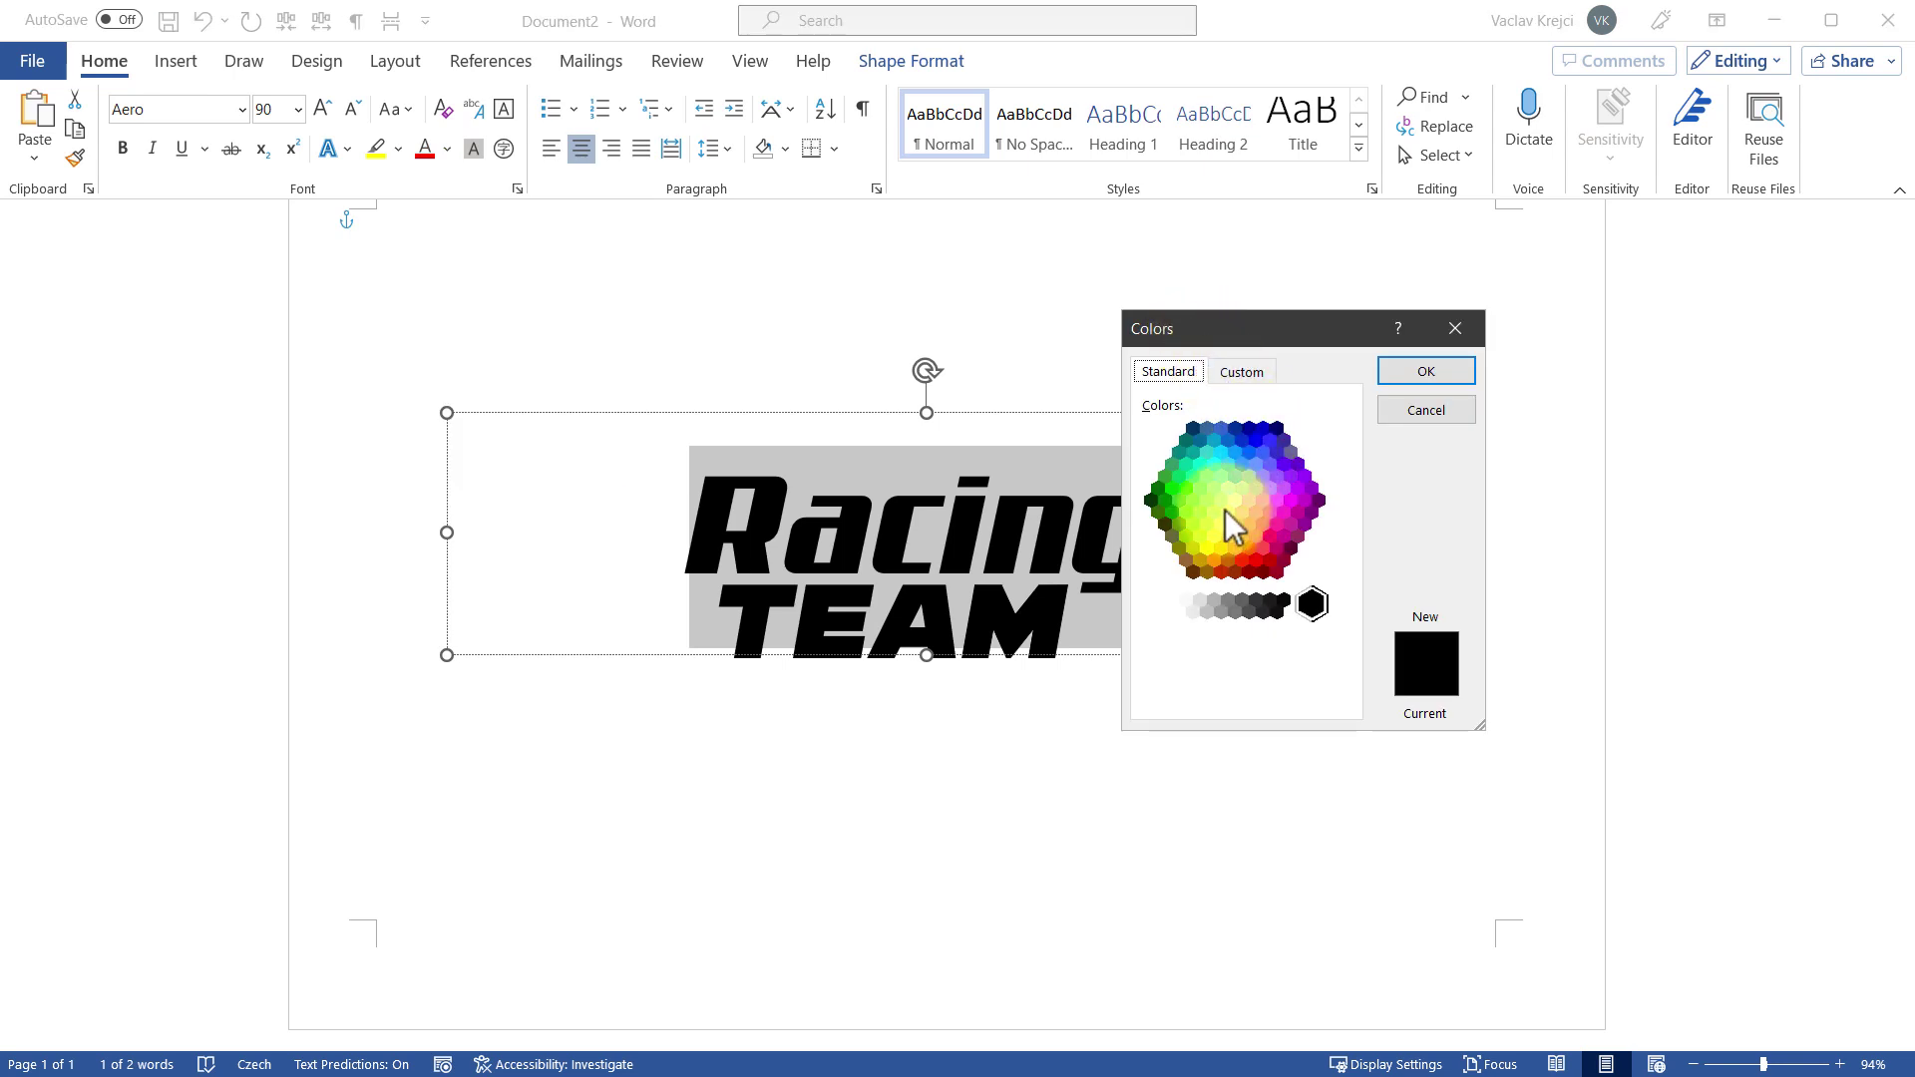
pyautogui.click(1193, 501)
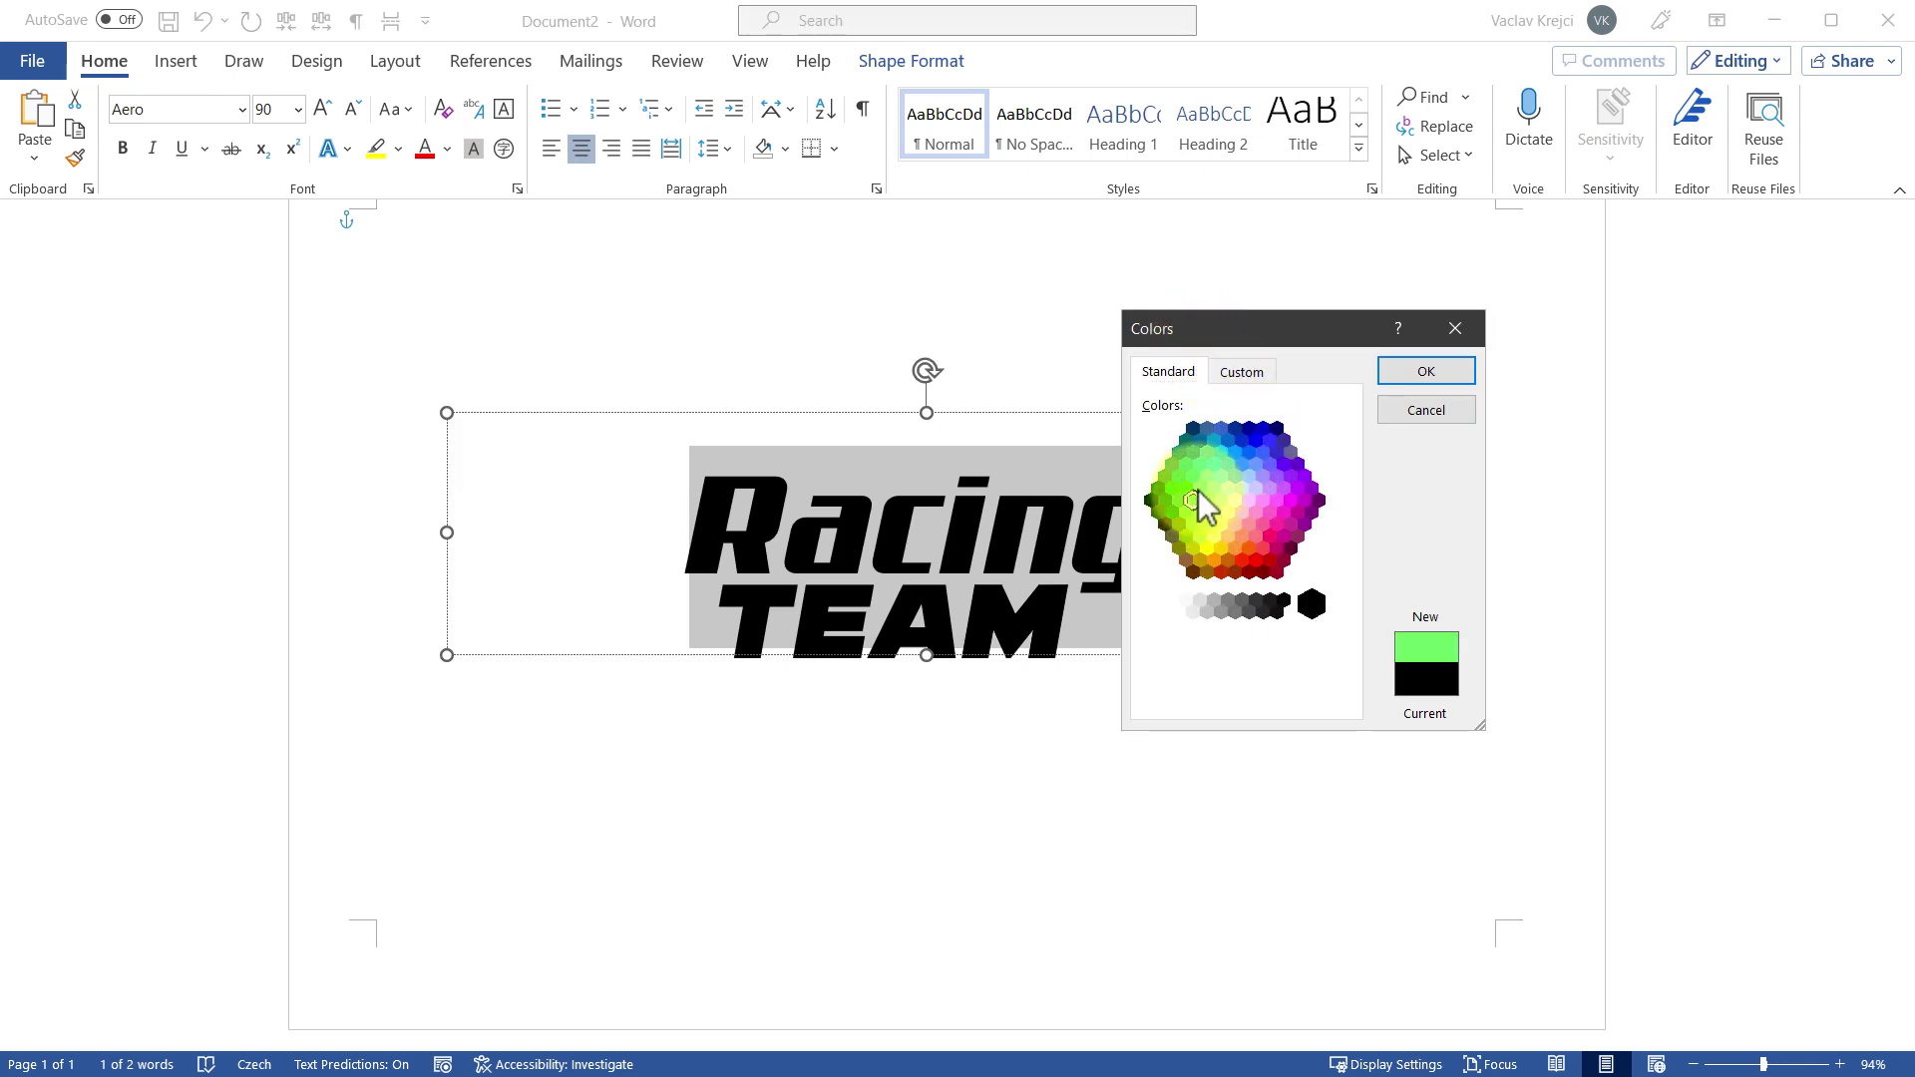
pyautogui.click(1421, 371)
# Set the font color of the word "TEAM" to a vivid pinkish red from the standard color palette
pyautogui.click(1068, 664)
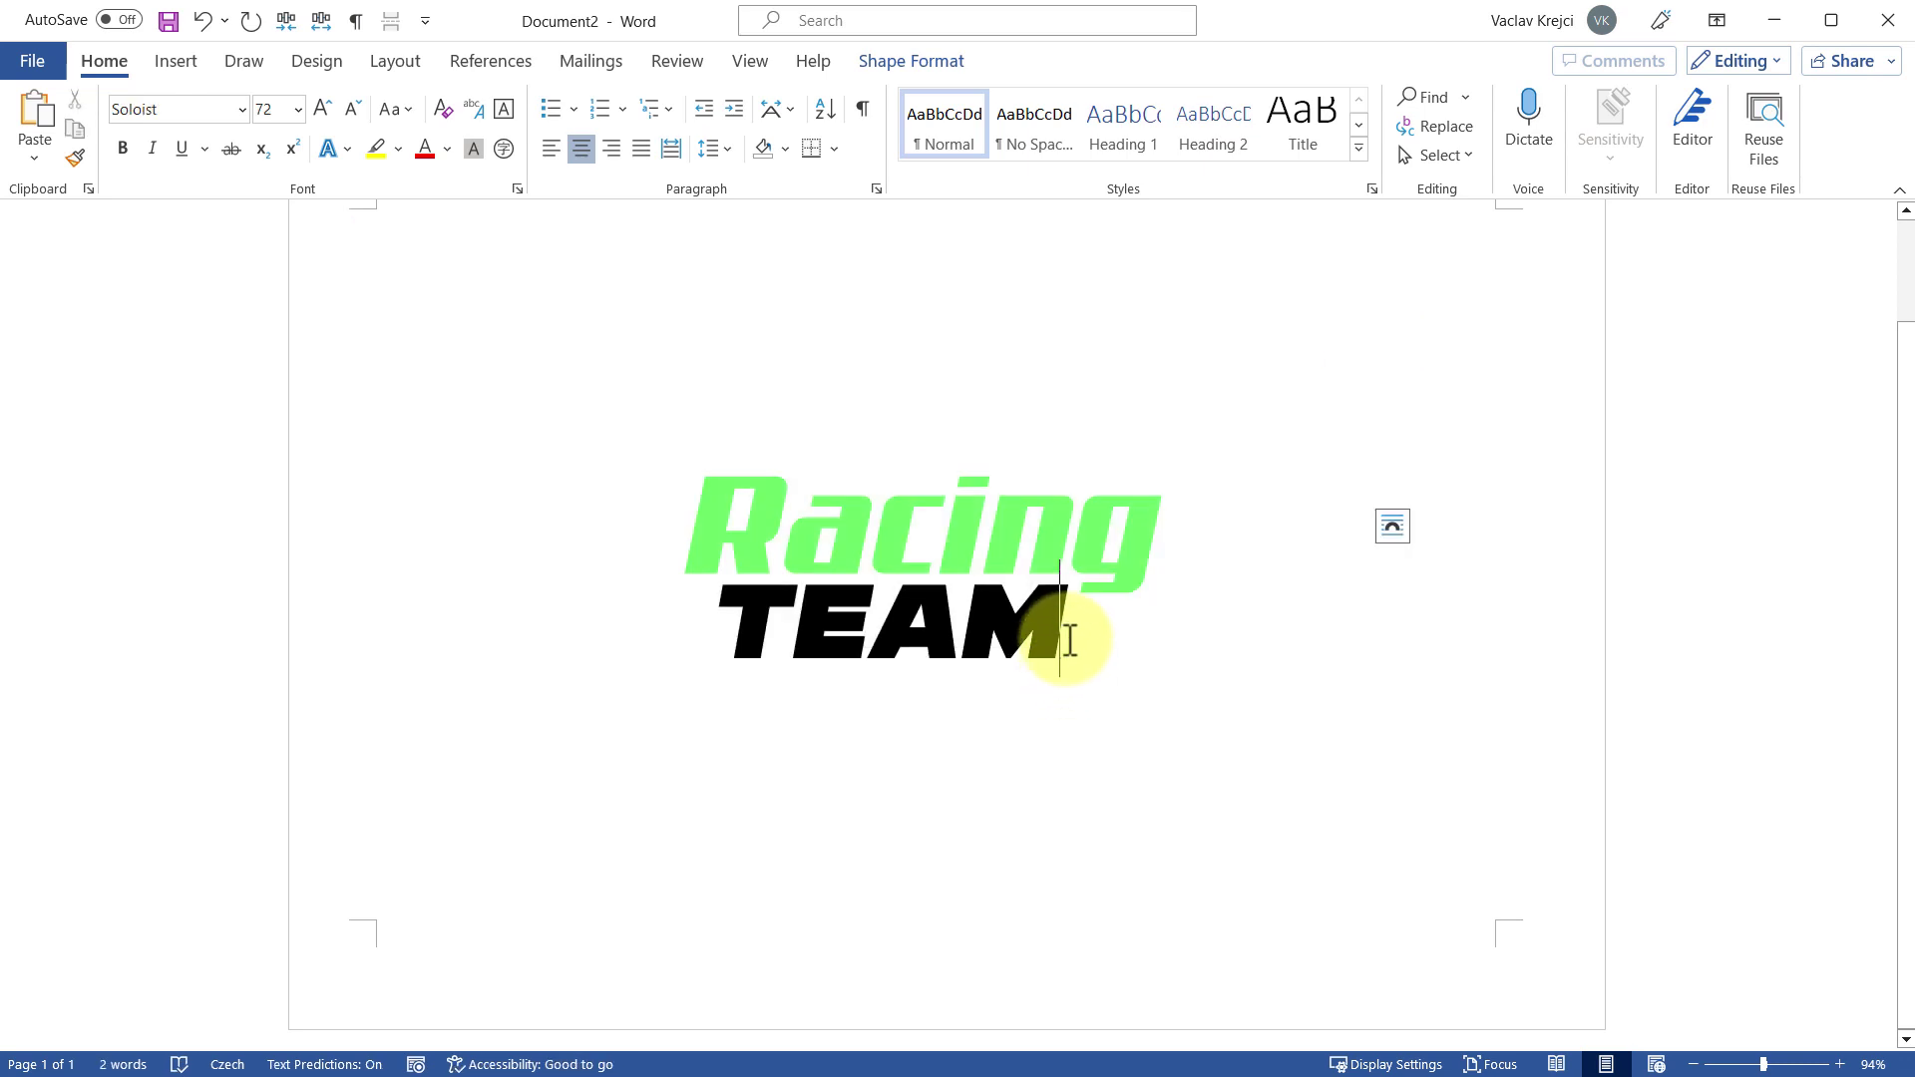
pyautogui.moveTo(1066, 641); pyautogui.dragTo(732, 626)
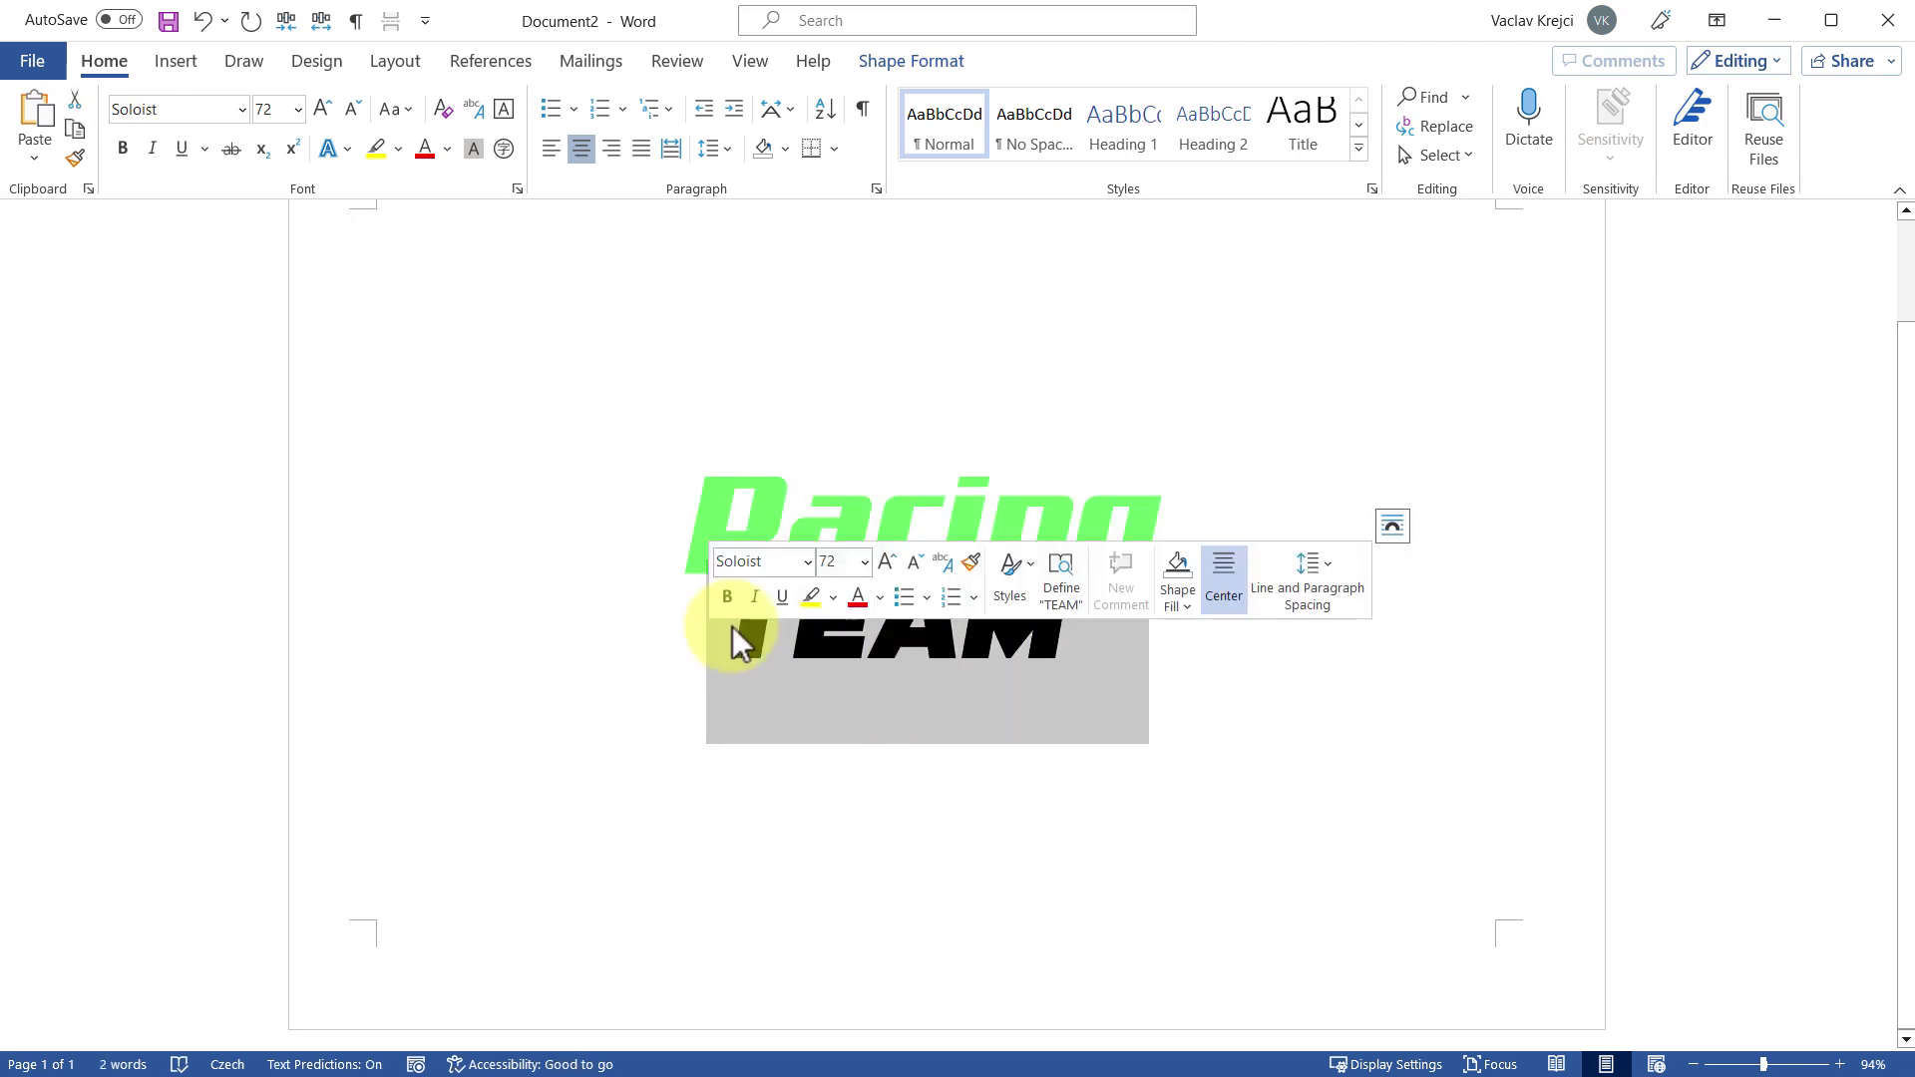
pyautogui.click(450, 154)
pyautogui.click(490, 533)
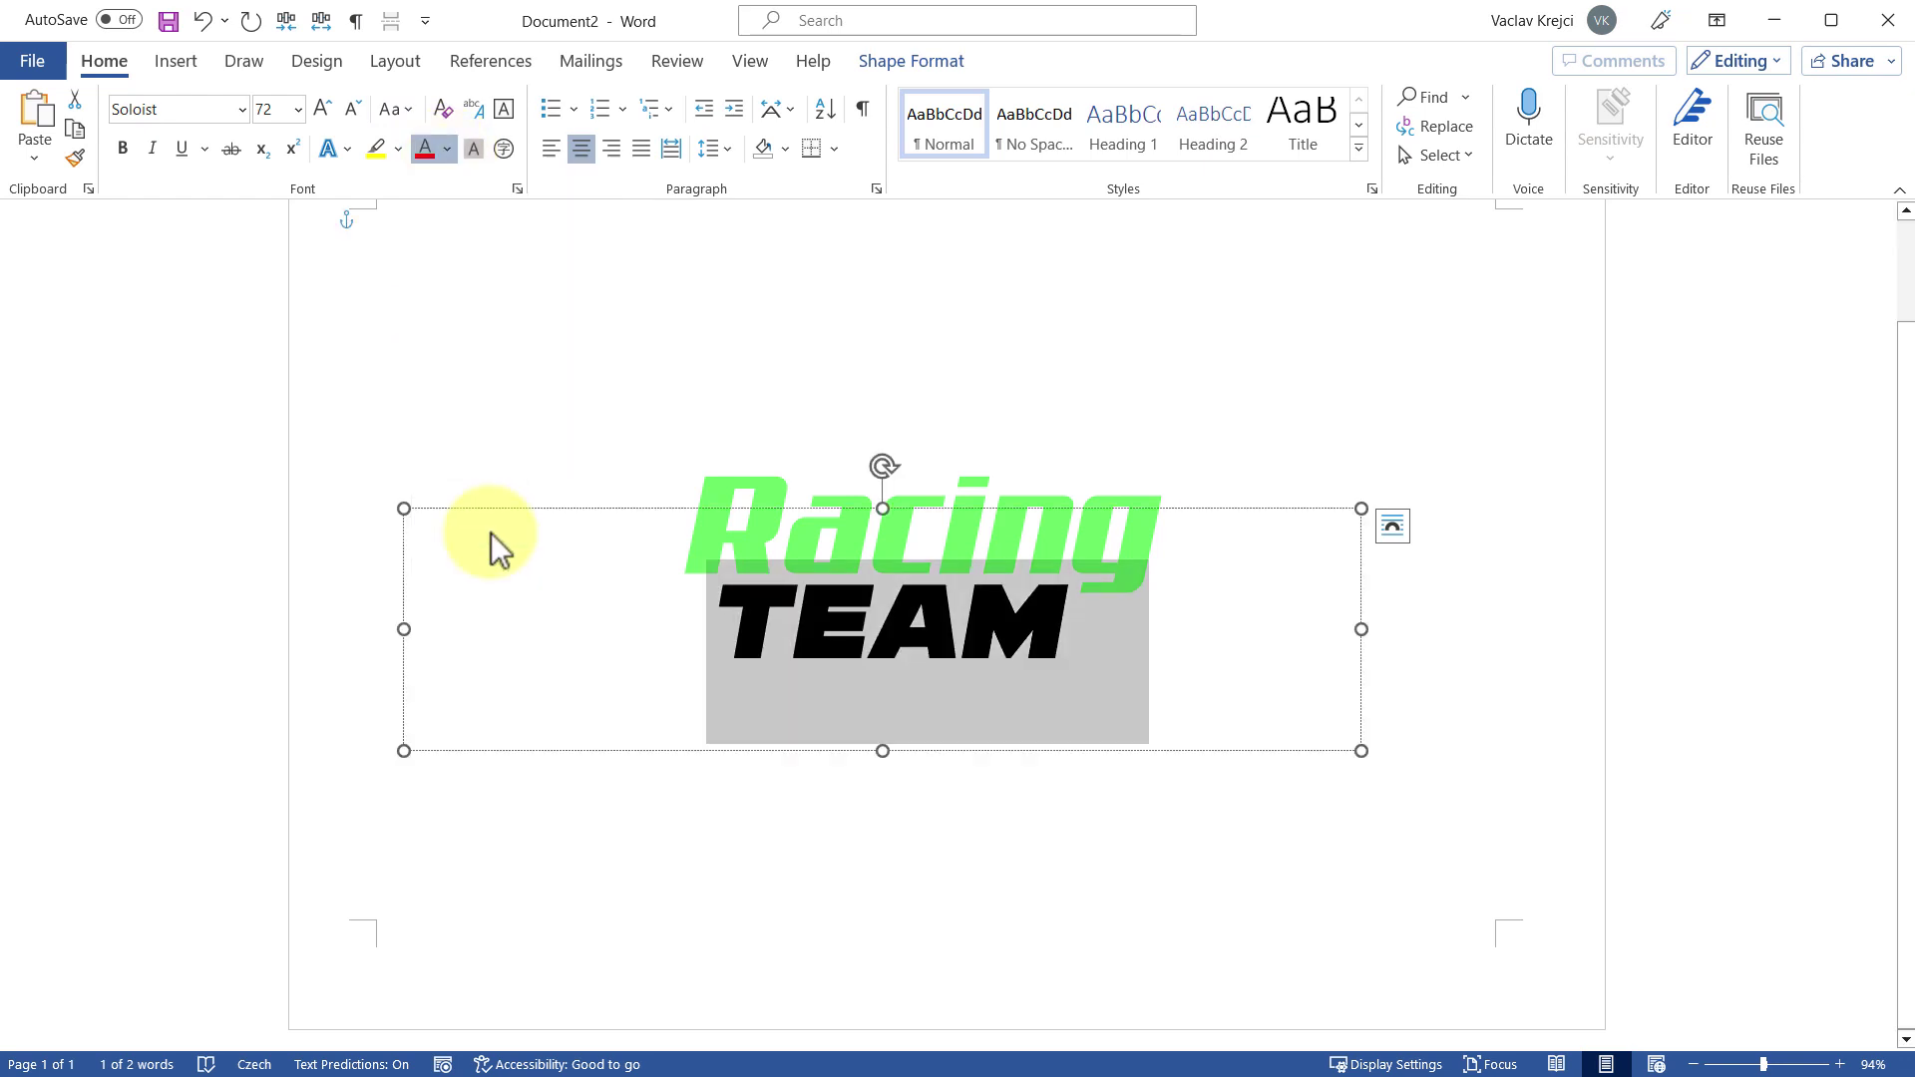
pyautogui.moveTo(1210, 338); pyautogui.dragTo(1240, 347)
pyautogui.click(1284, 547)
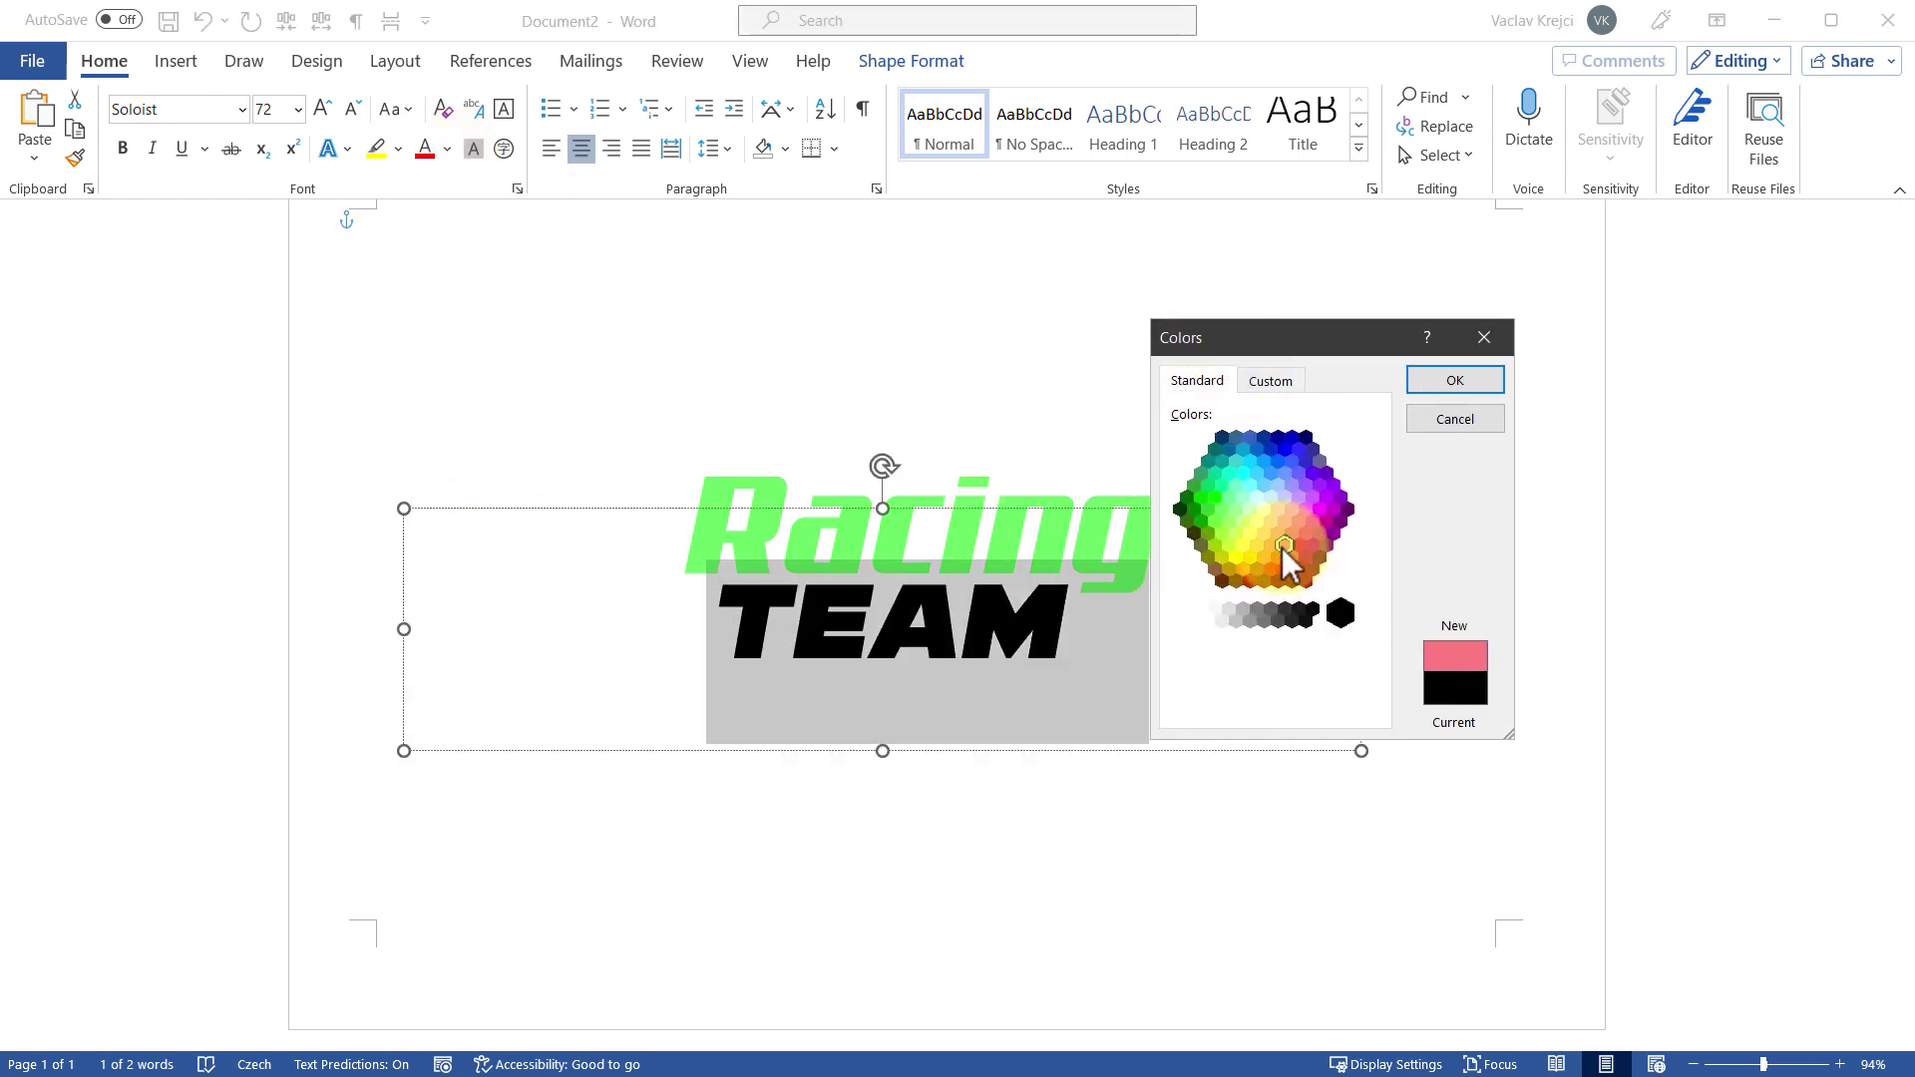
pyautogui.click(1295, 540)
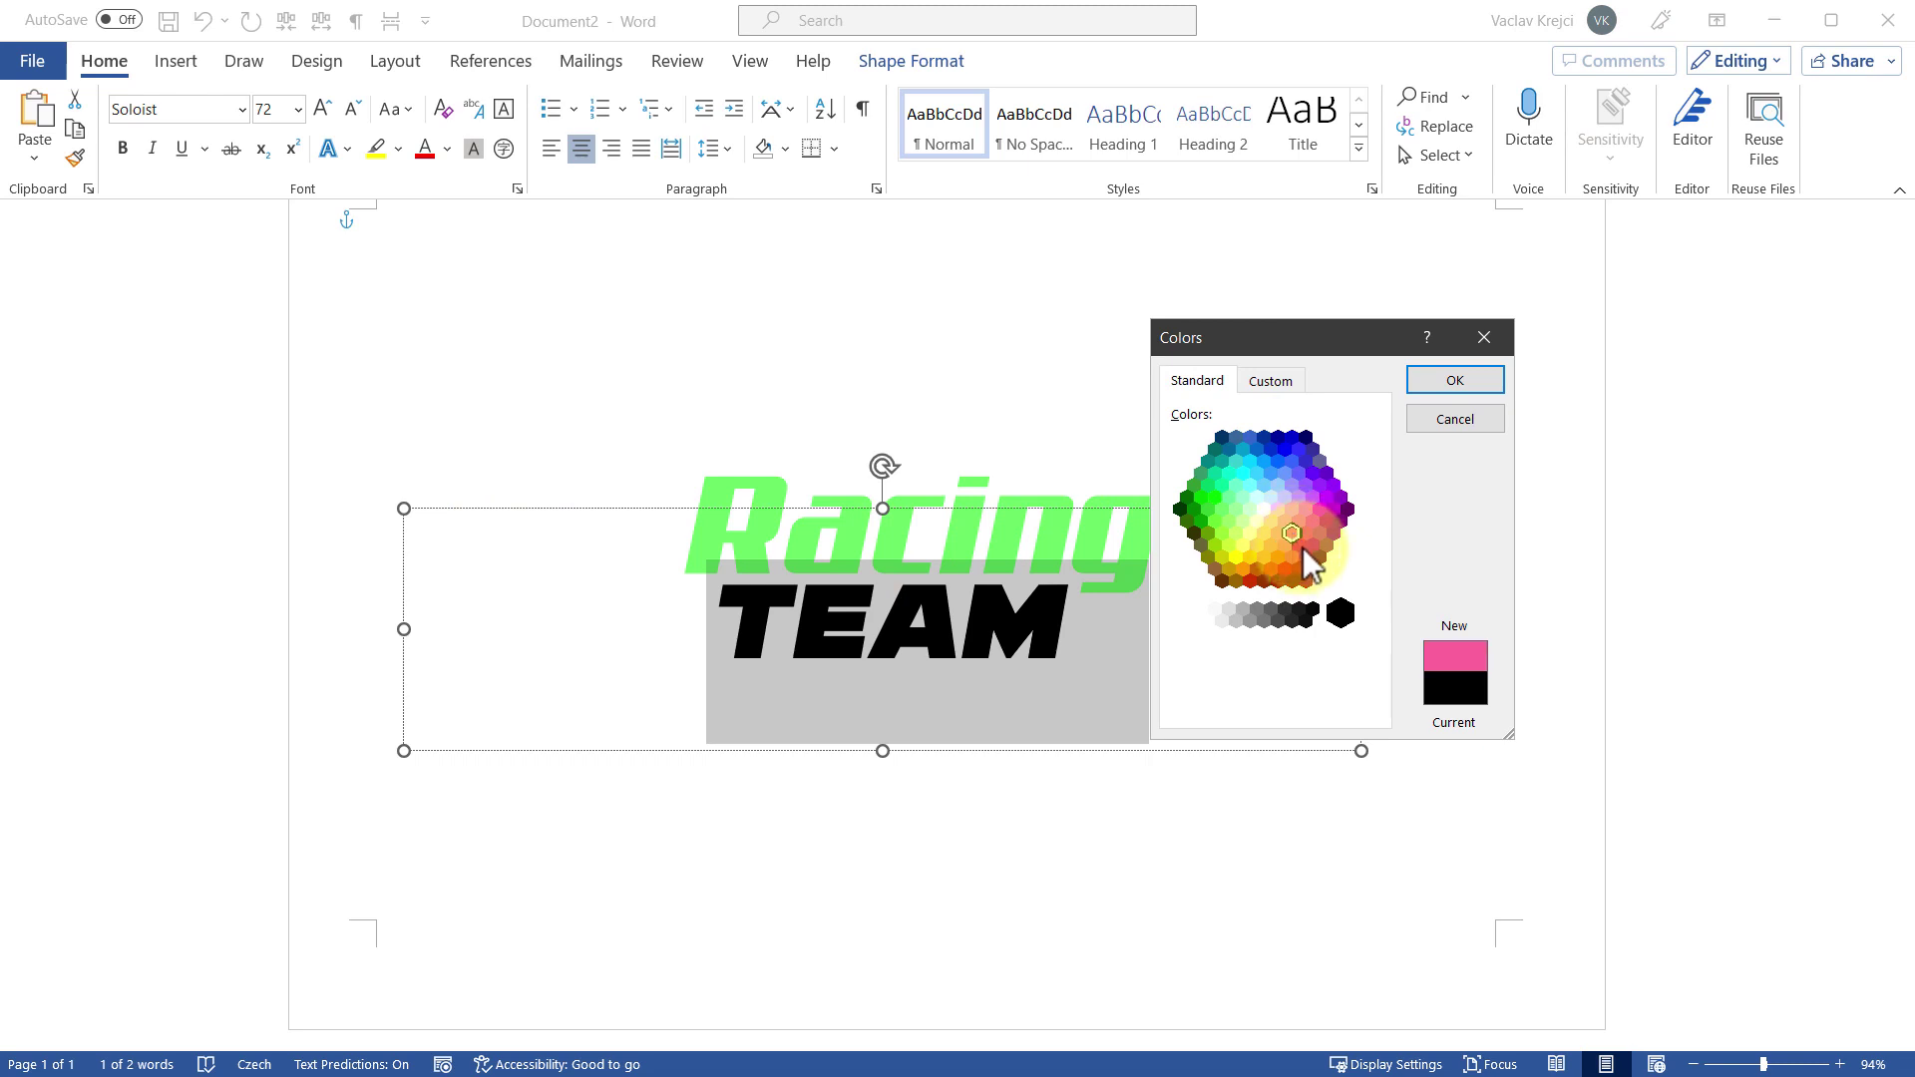
pyautogui.click(1298, 547)
pyautogui.click(1451, 381)
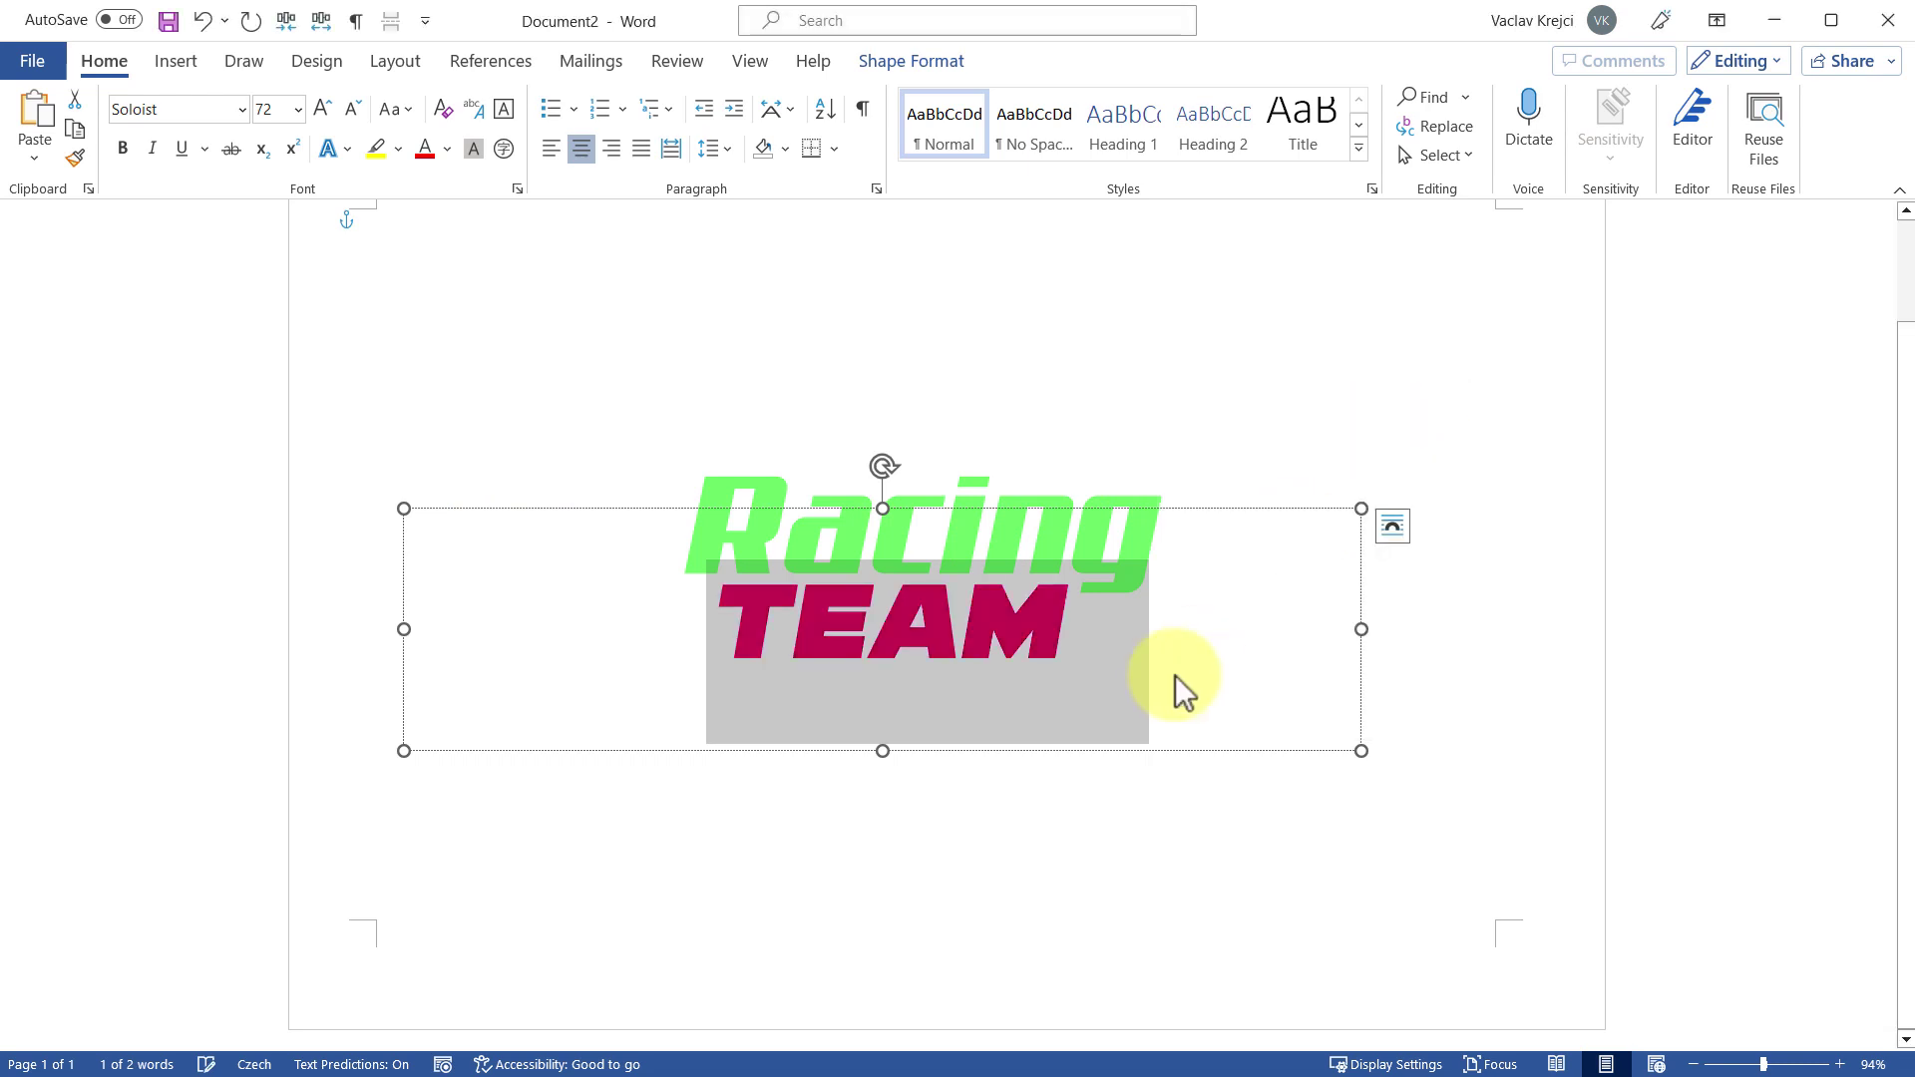
pyautogui.click(1175, 675)
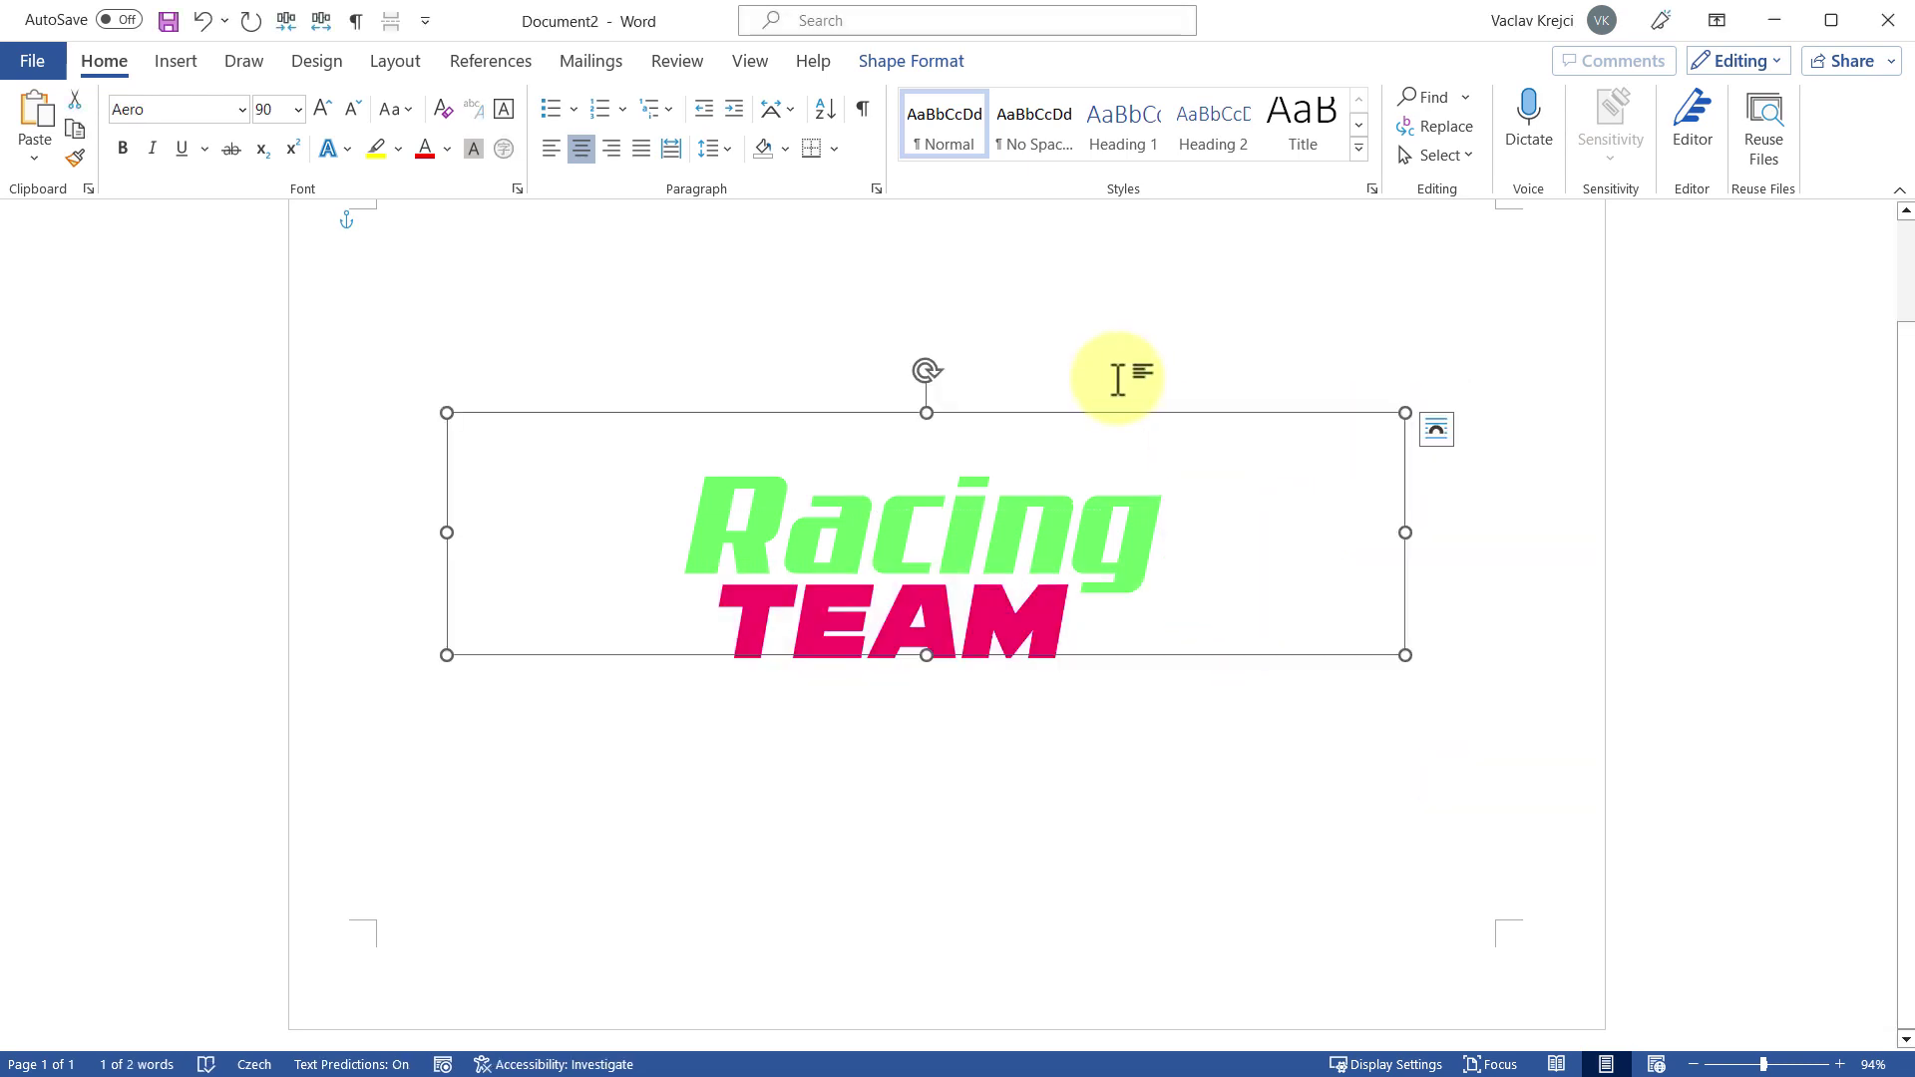
# Try a solid 10 pt text outline on the word "Racing"
pyautogui.rightClick(1068, 417)
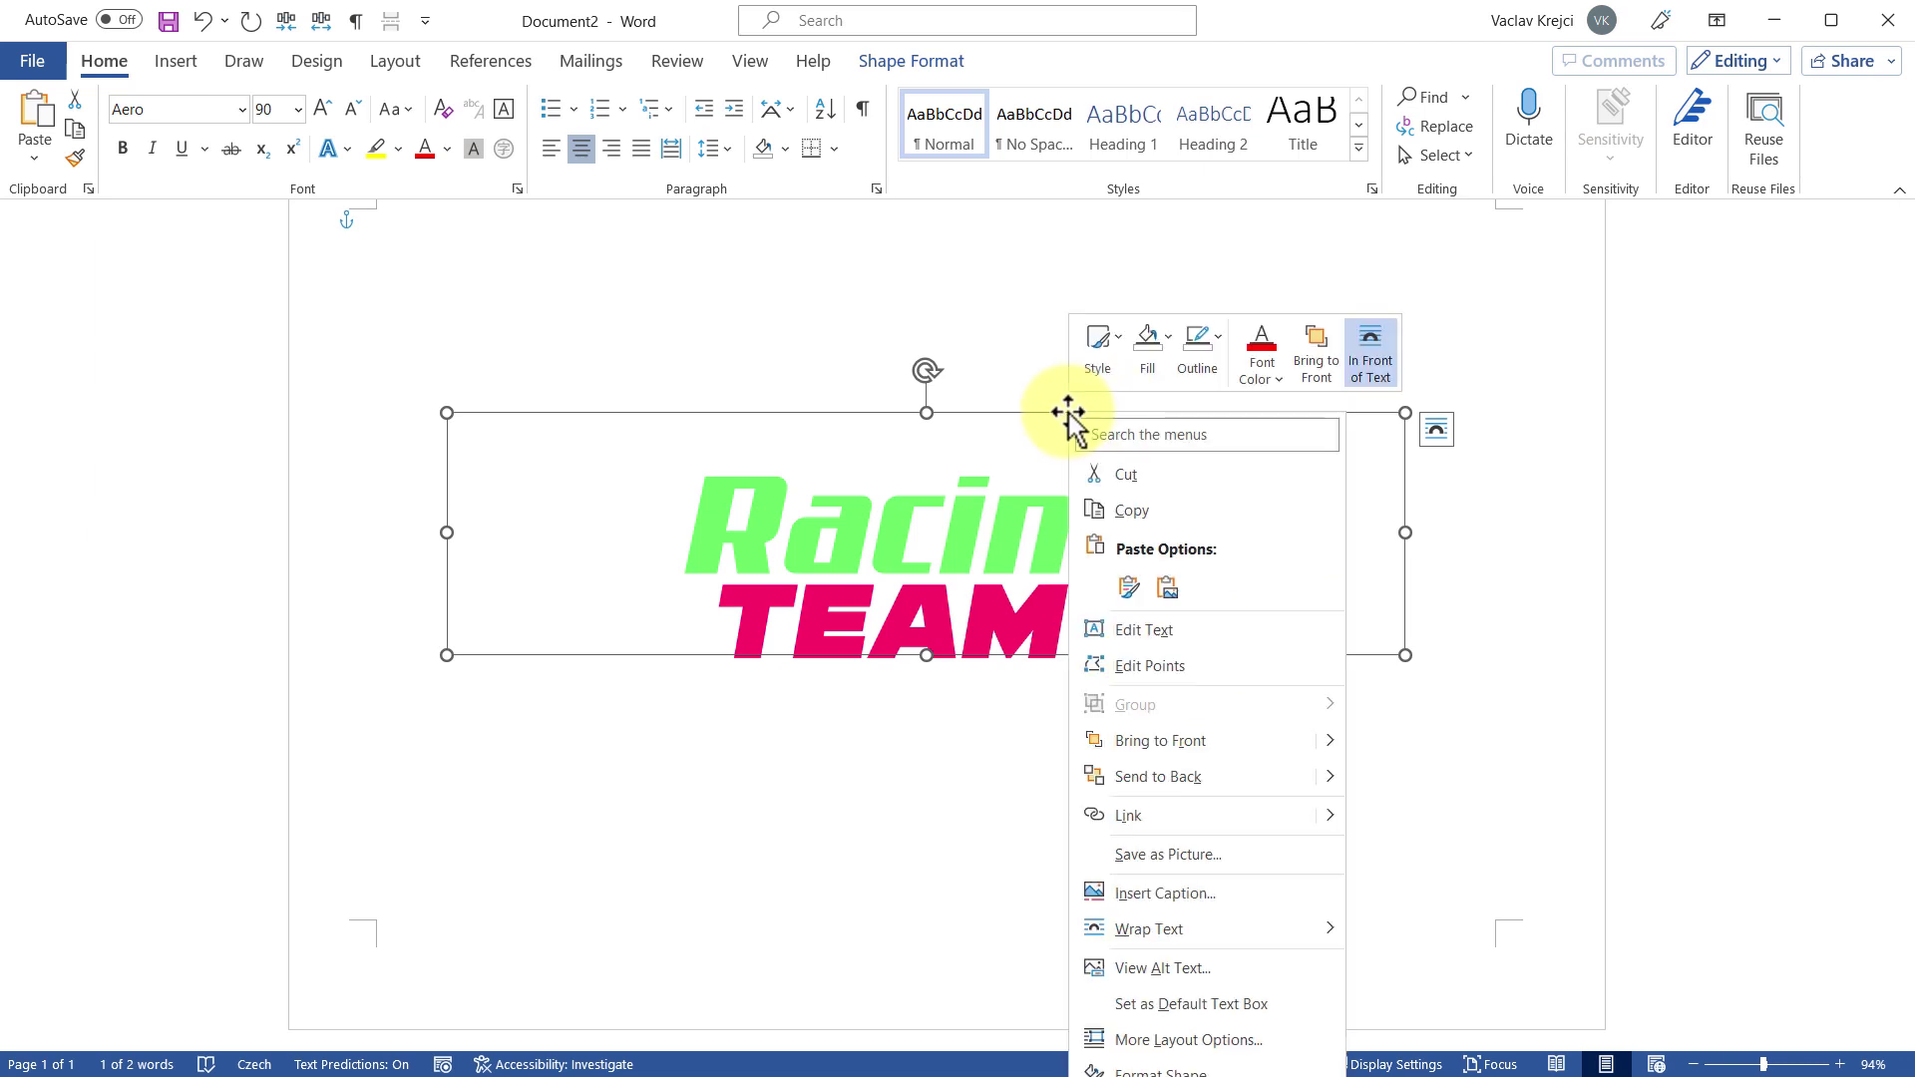
pyautogui.click(1167, 1071)
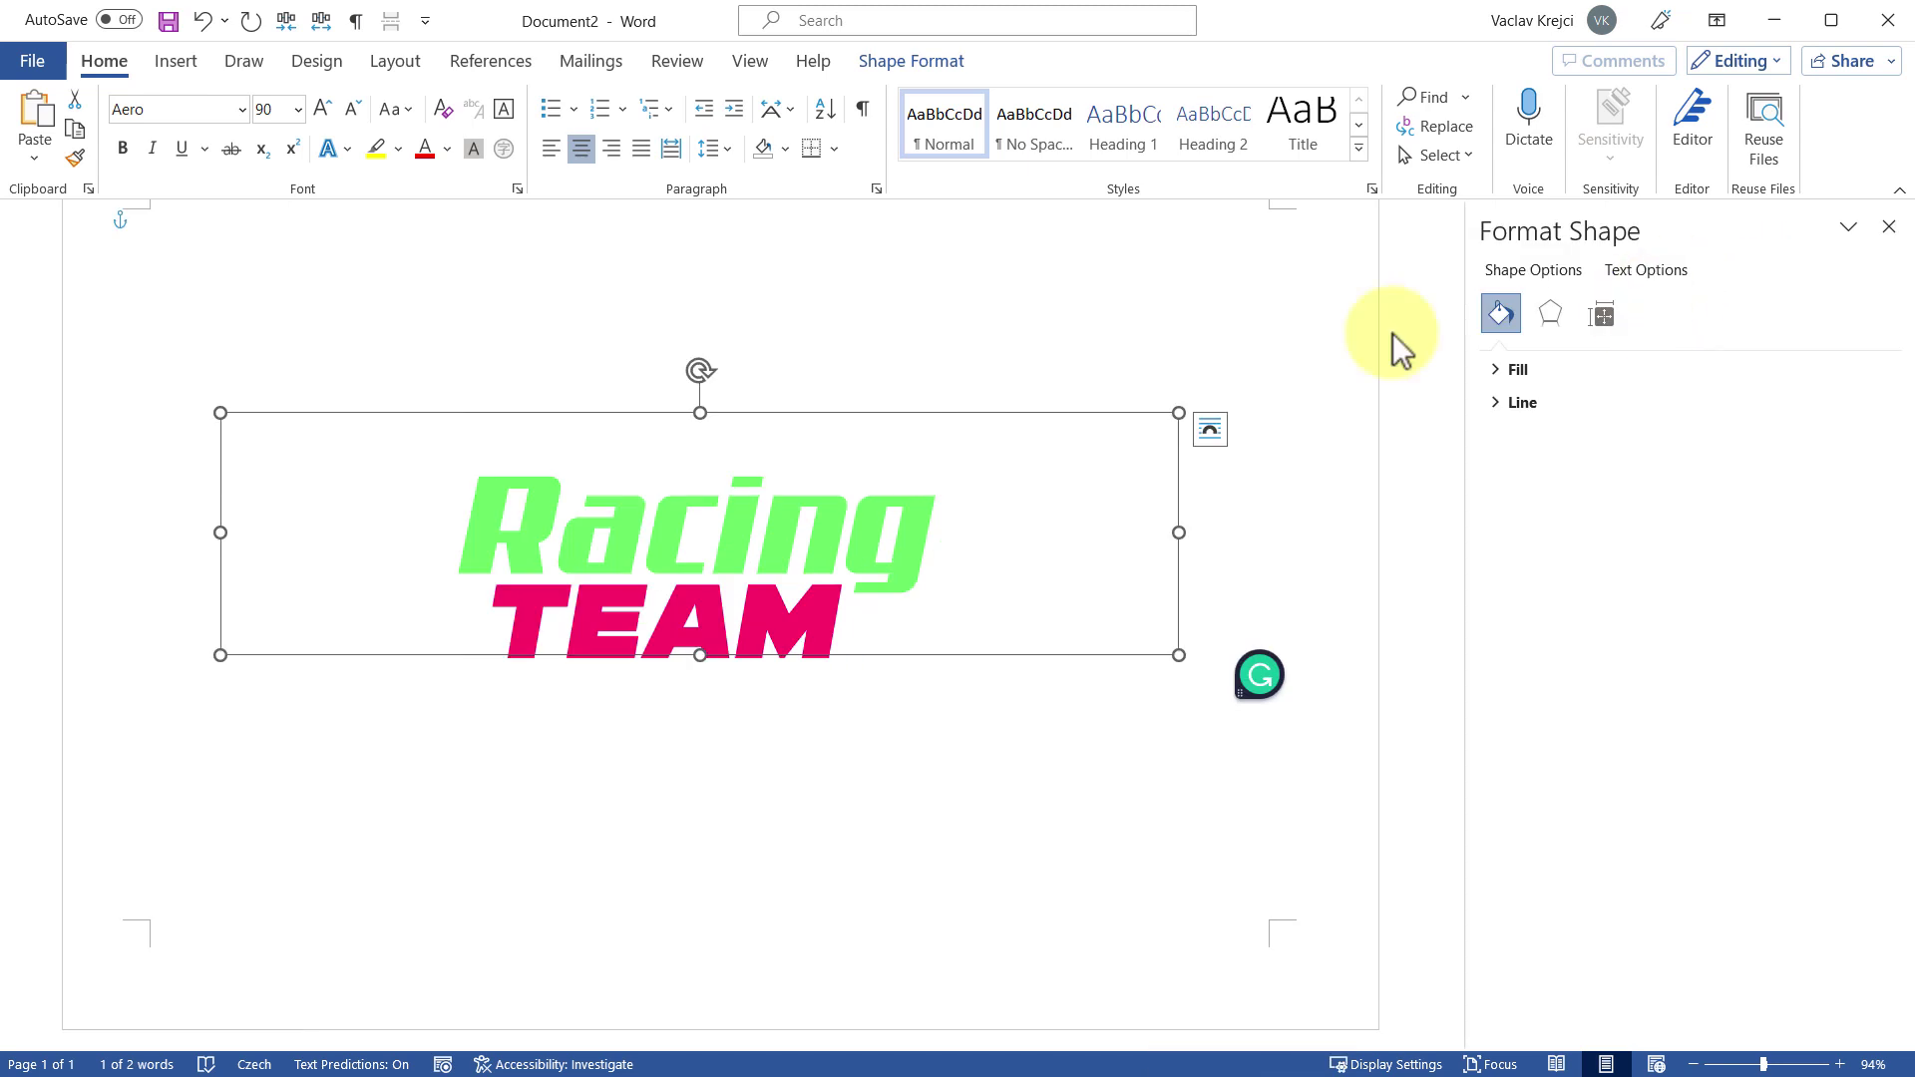
pyautogui.click(1633, 273)
pyautogui.click(1548, 404)
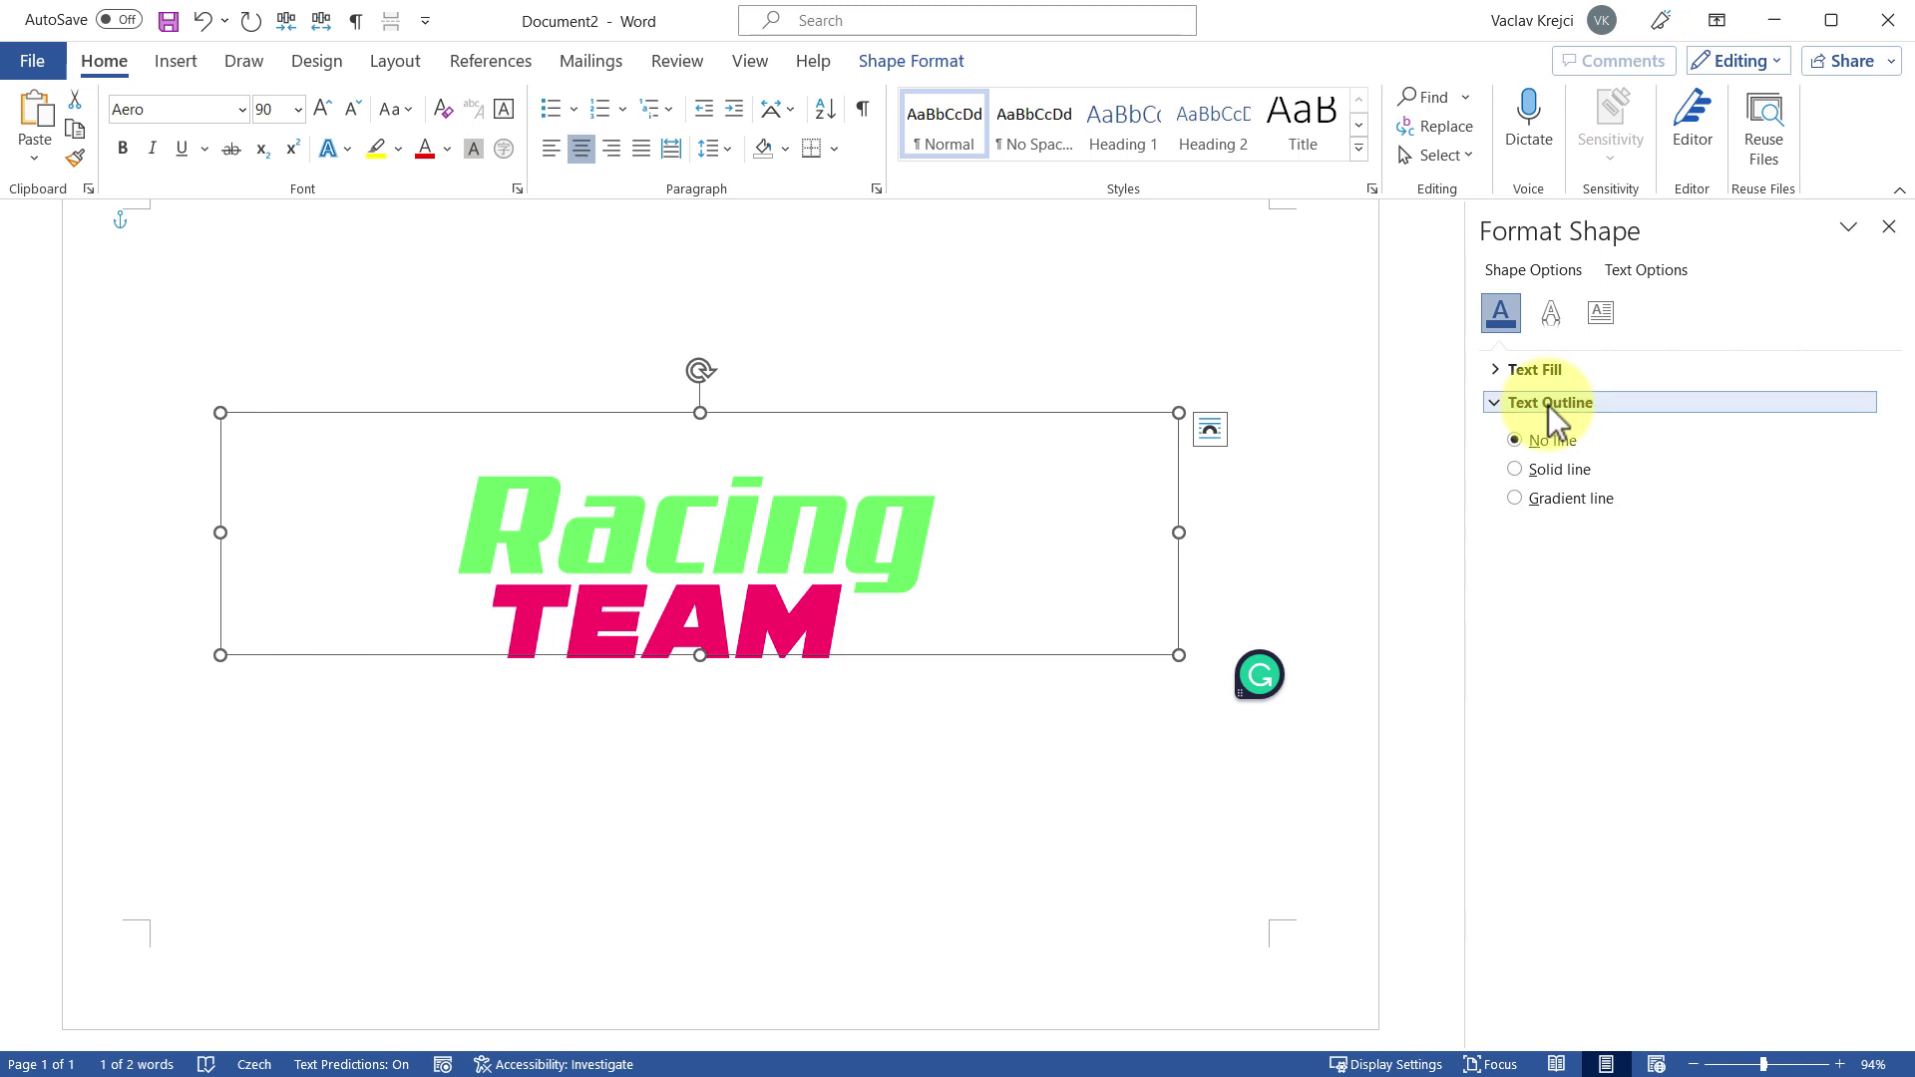
pyautogui.click(1548, 472)
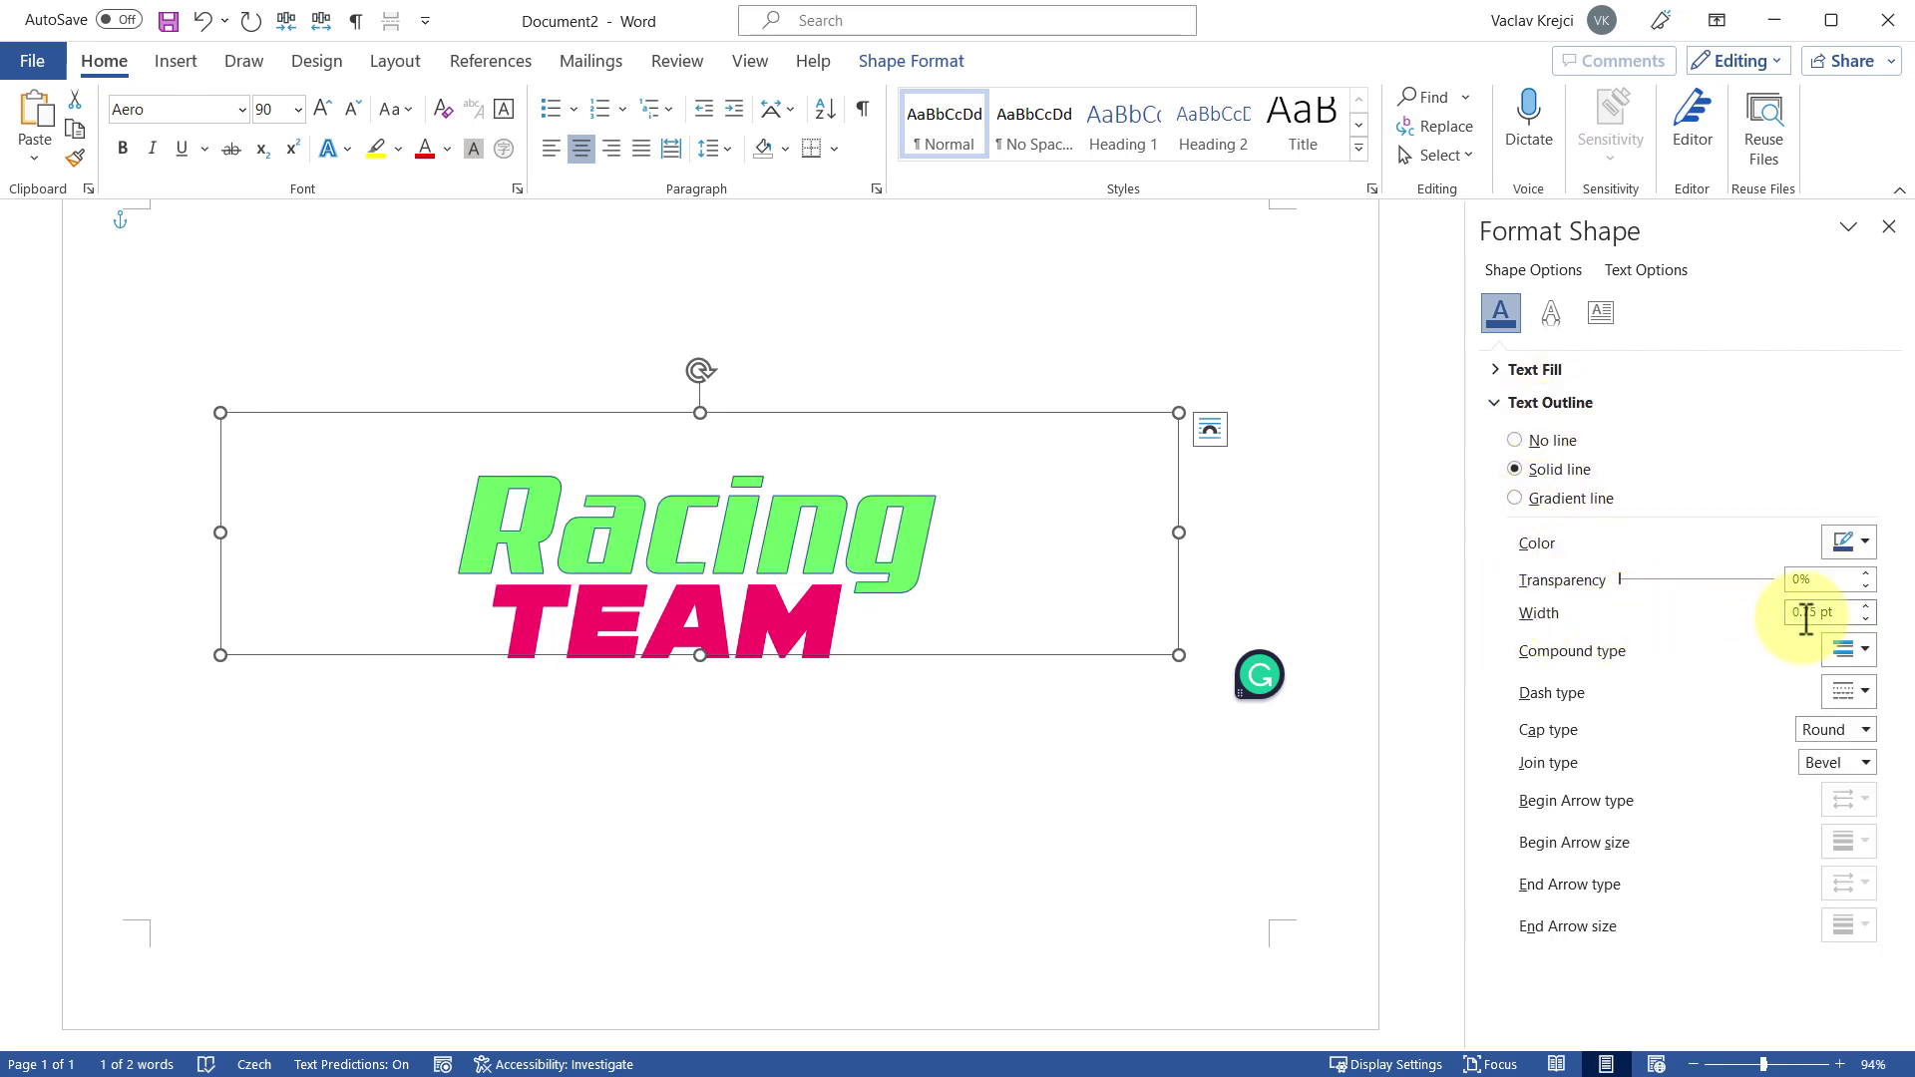
pyautogui.write('10')
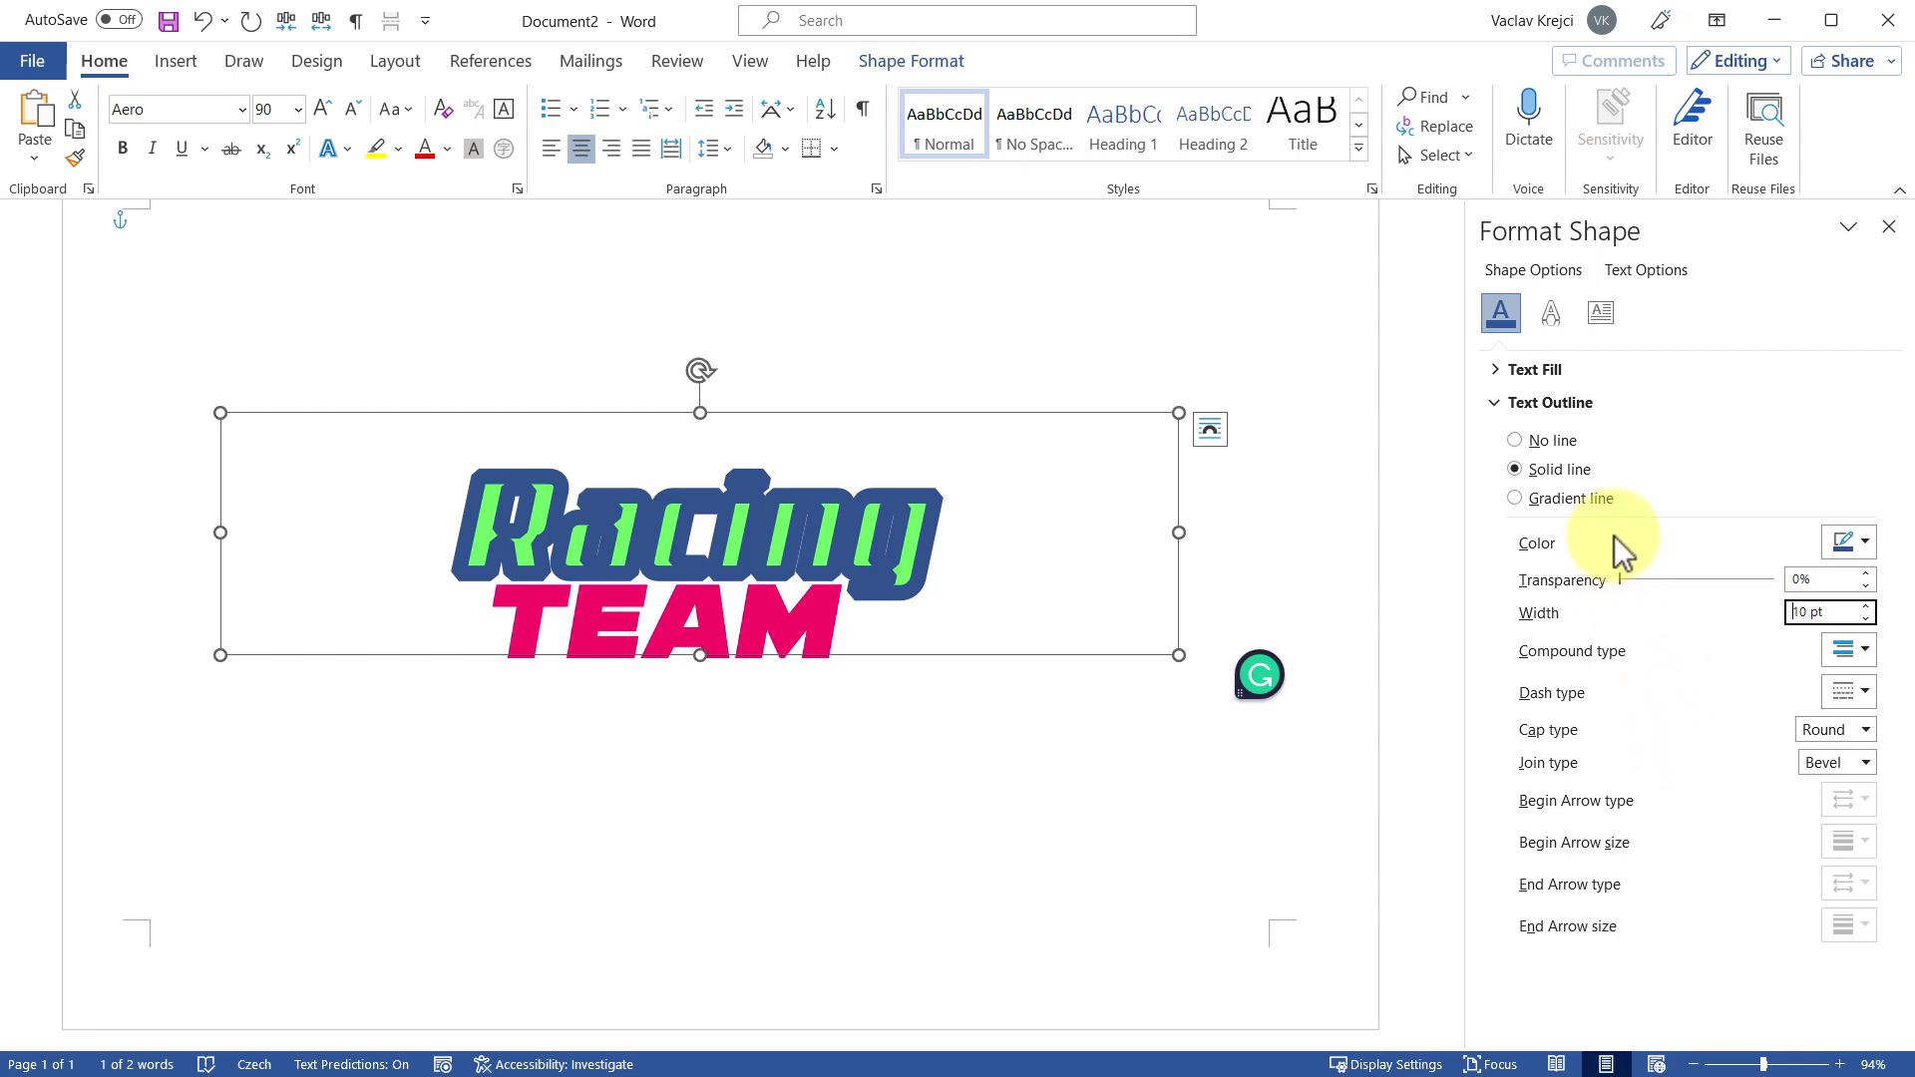
# Remove the text outline from the word "Racing" and close the shape formatting settings
pyautogui.click(1550, 443)
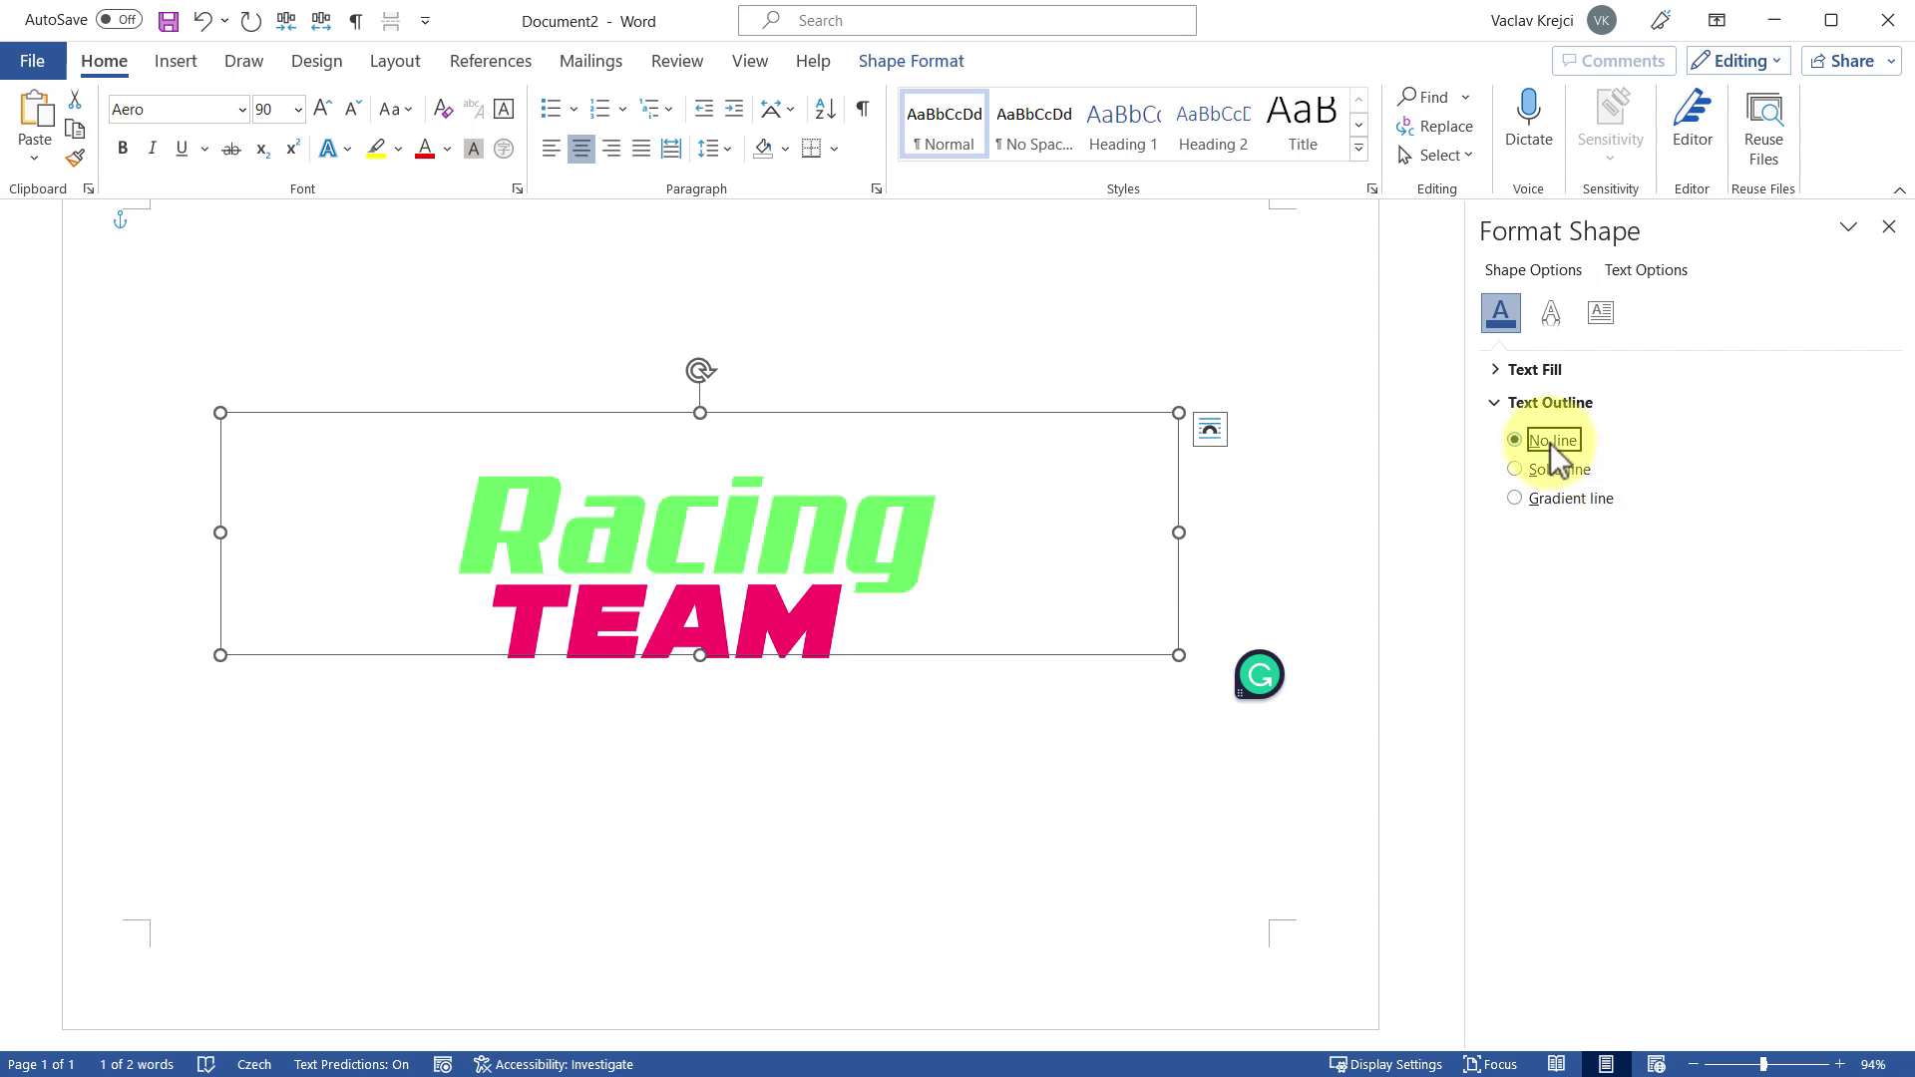
pyautogui.click(860, 593)
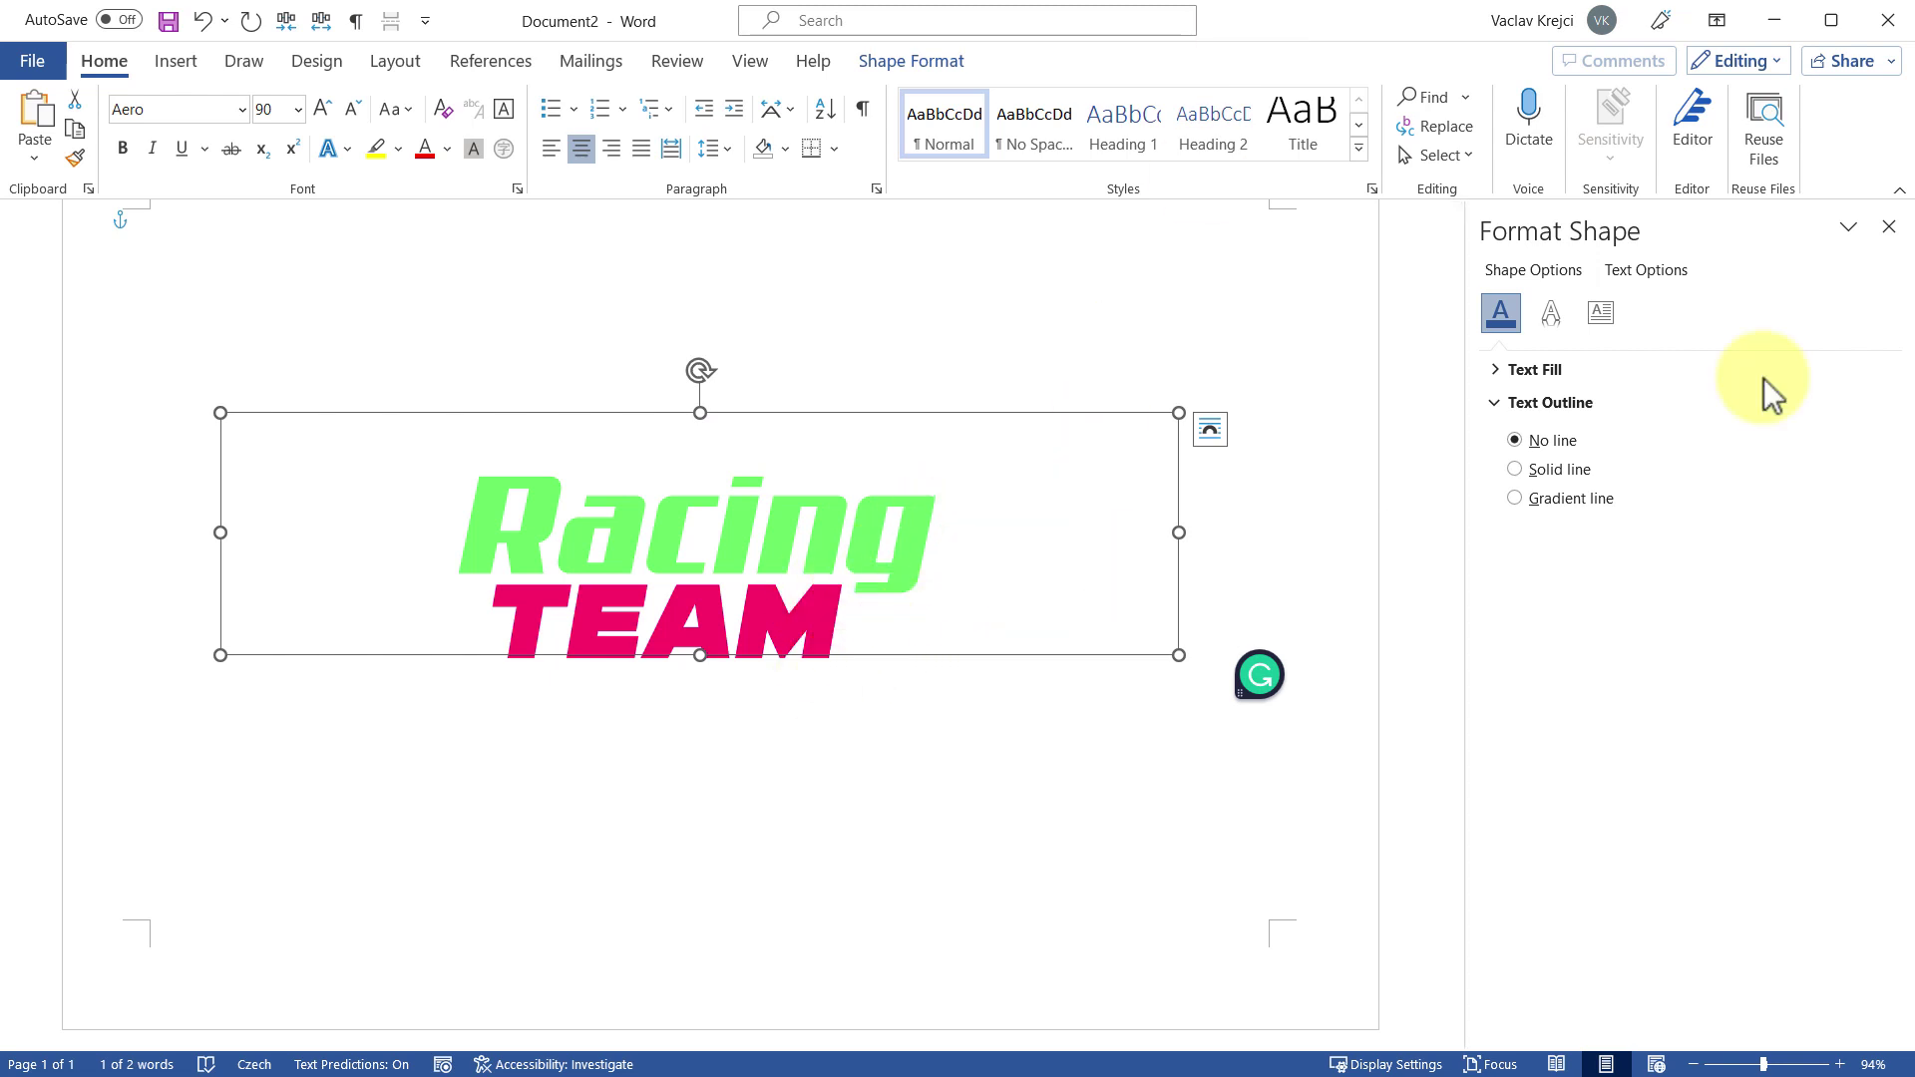
pyautogui.click(1887, 227)
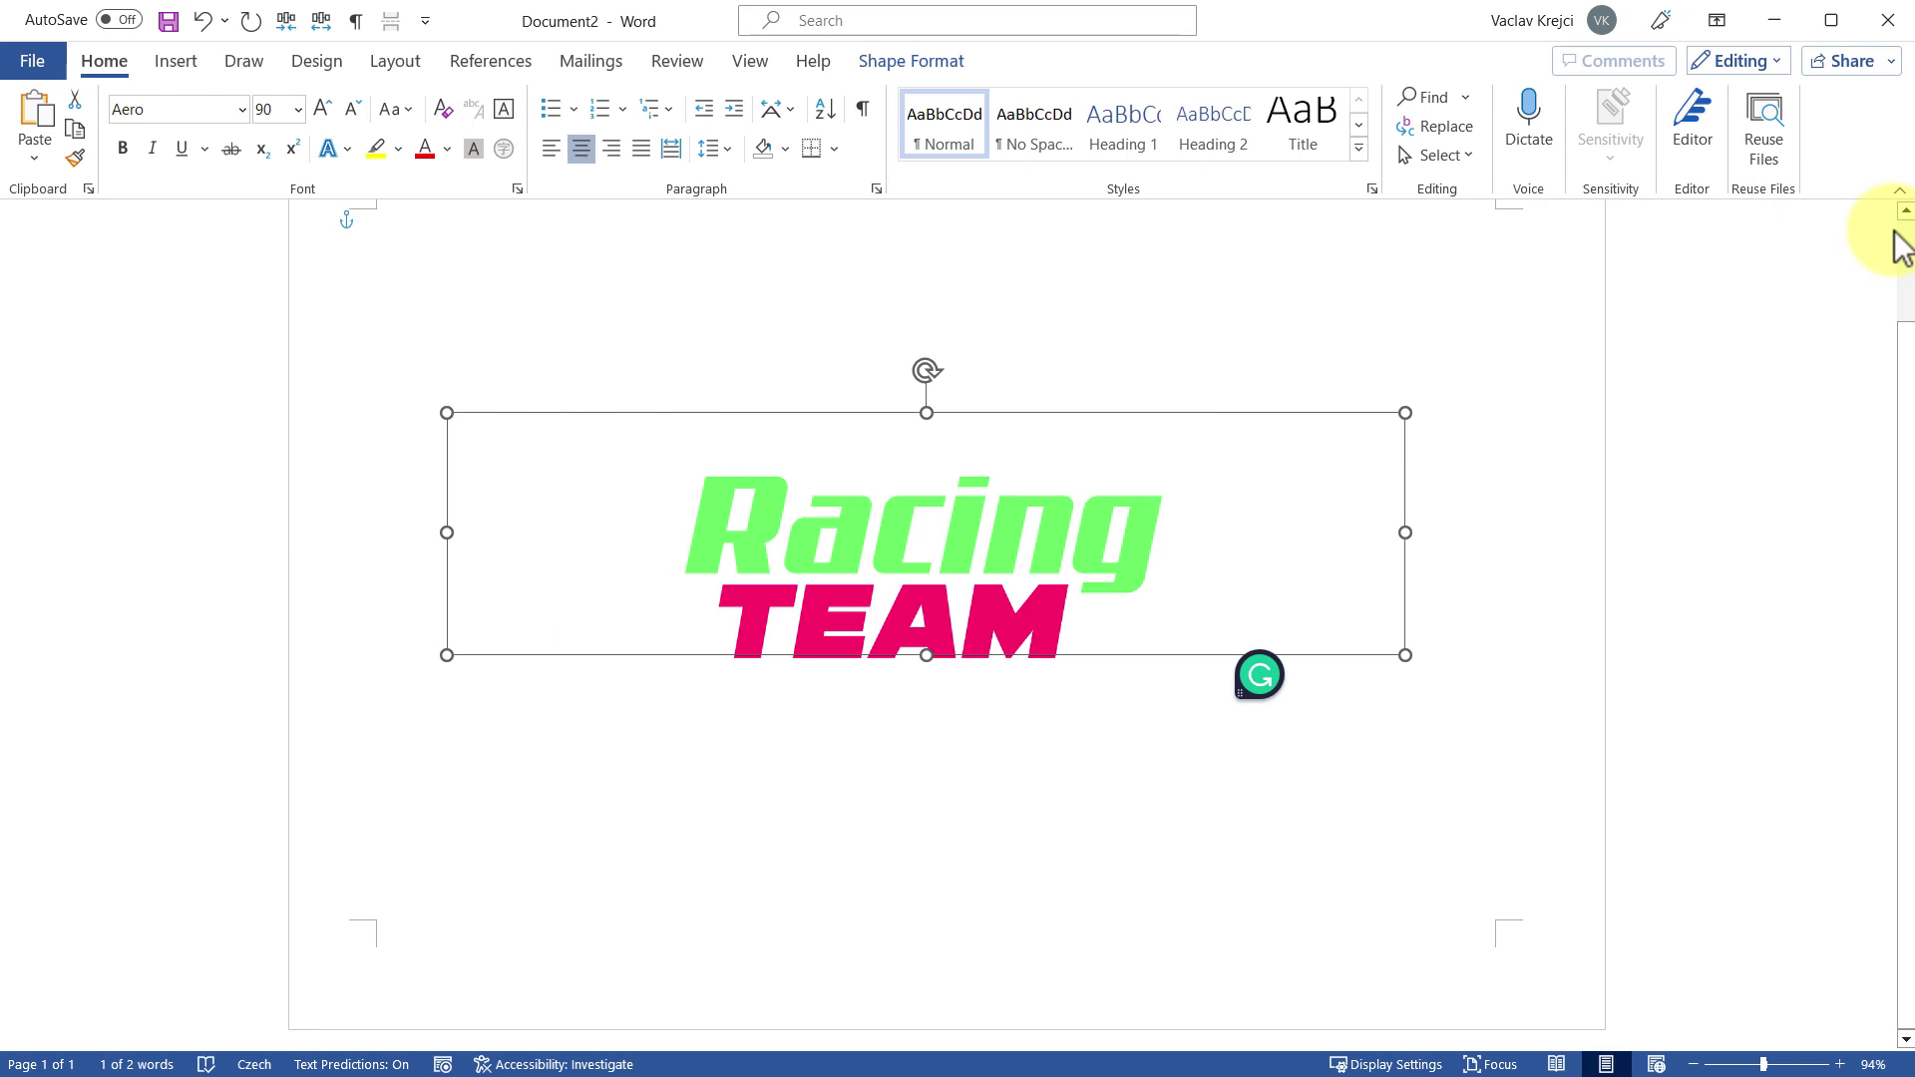
# Show the list of document objects at a readable width and rename the "Racing" text box as "racing text"
pyautogui.click(1428, 155)
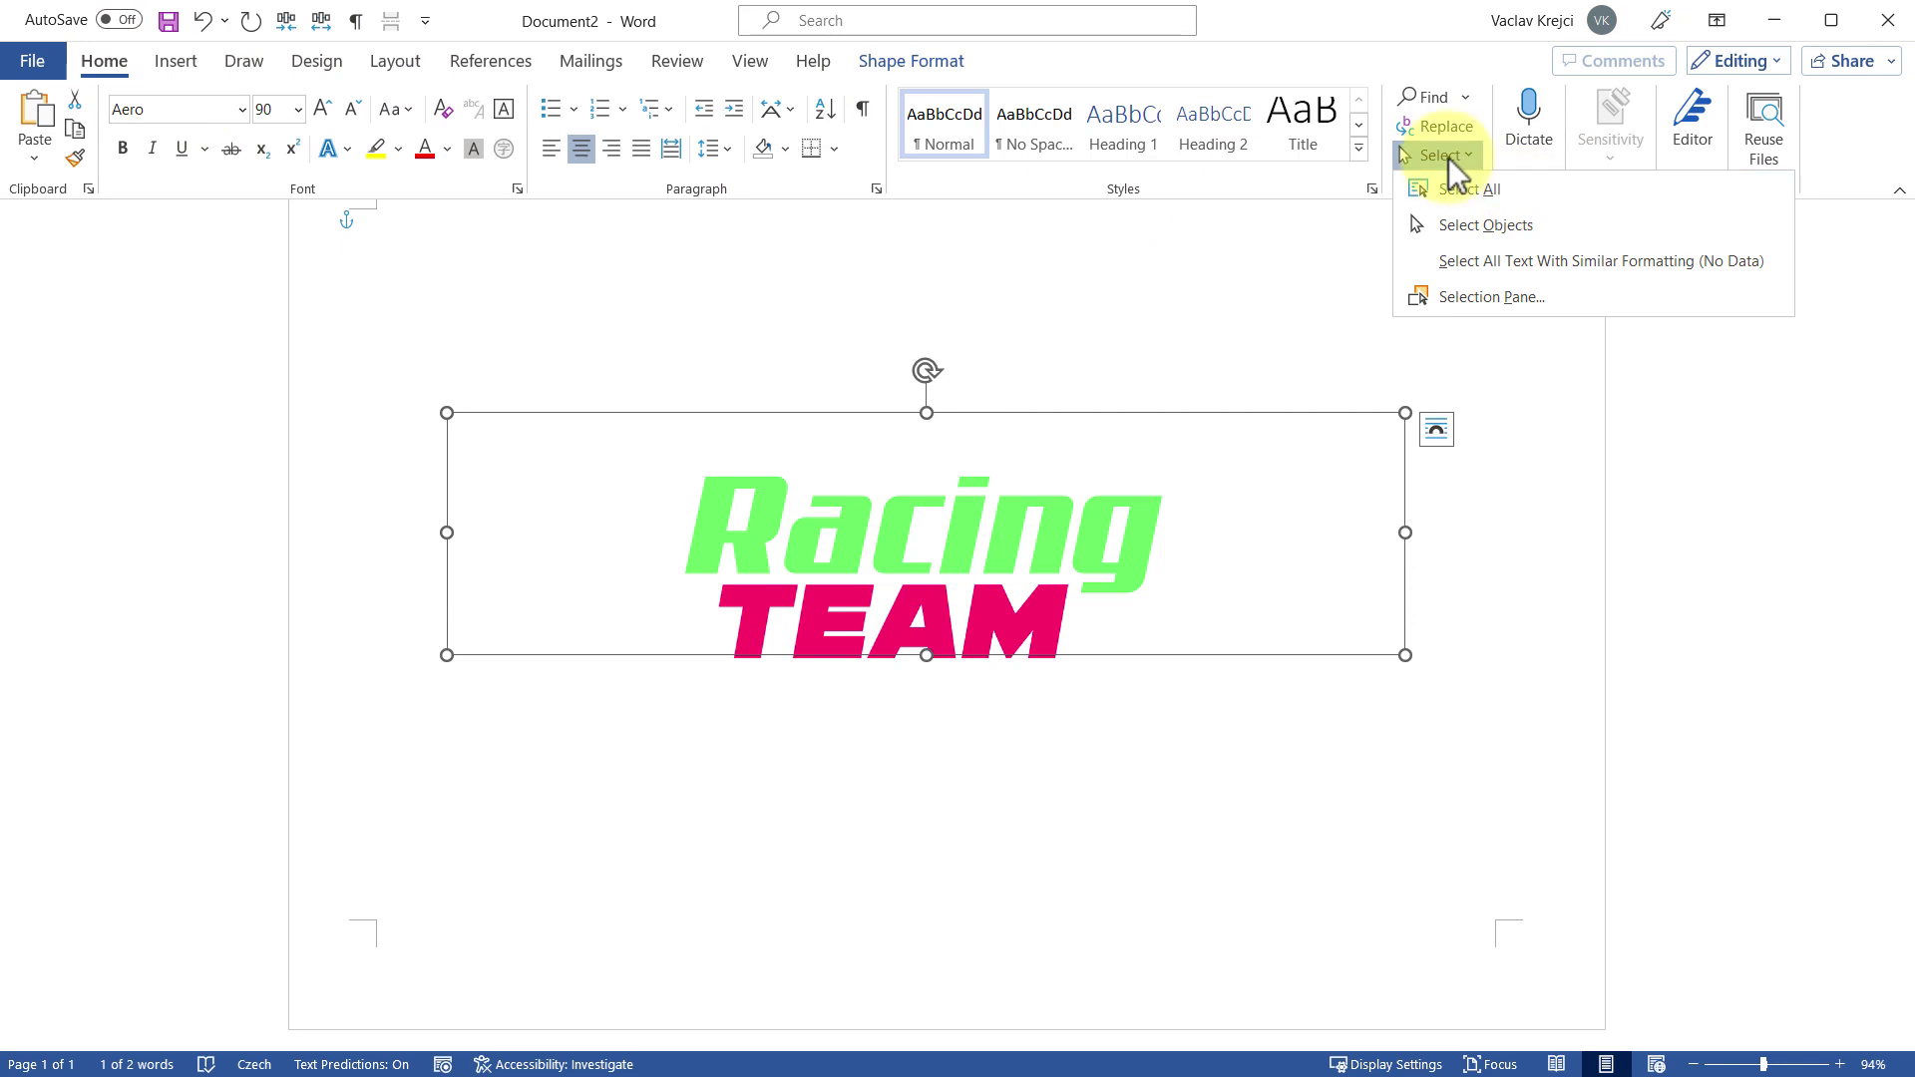
pyautogui.click(1457, 296)
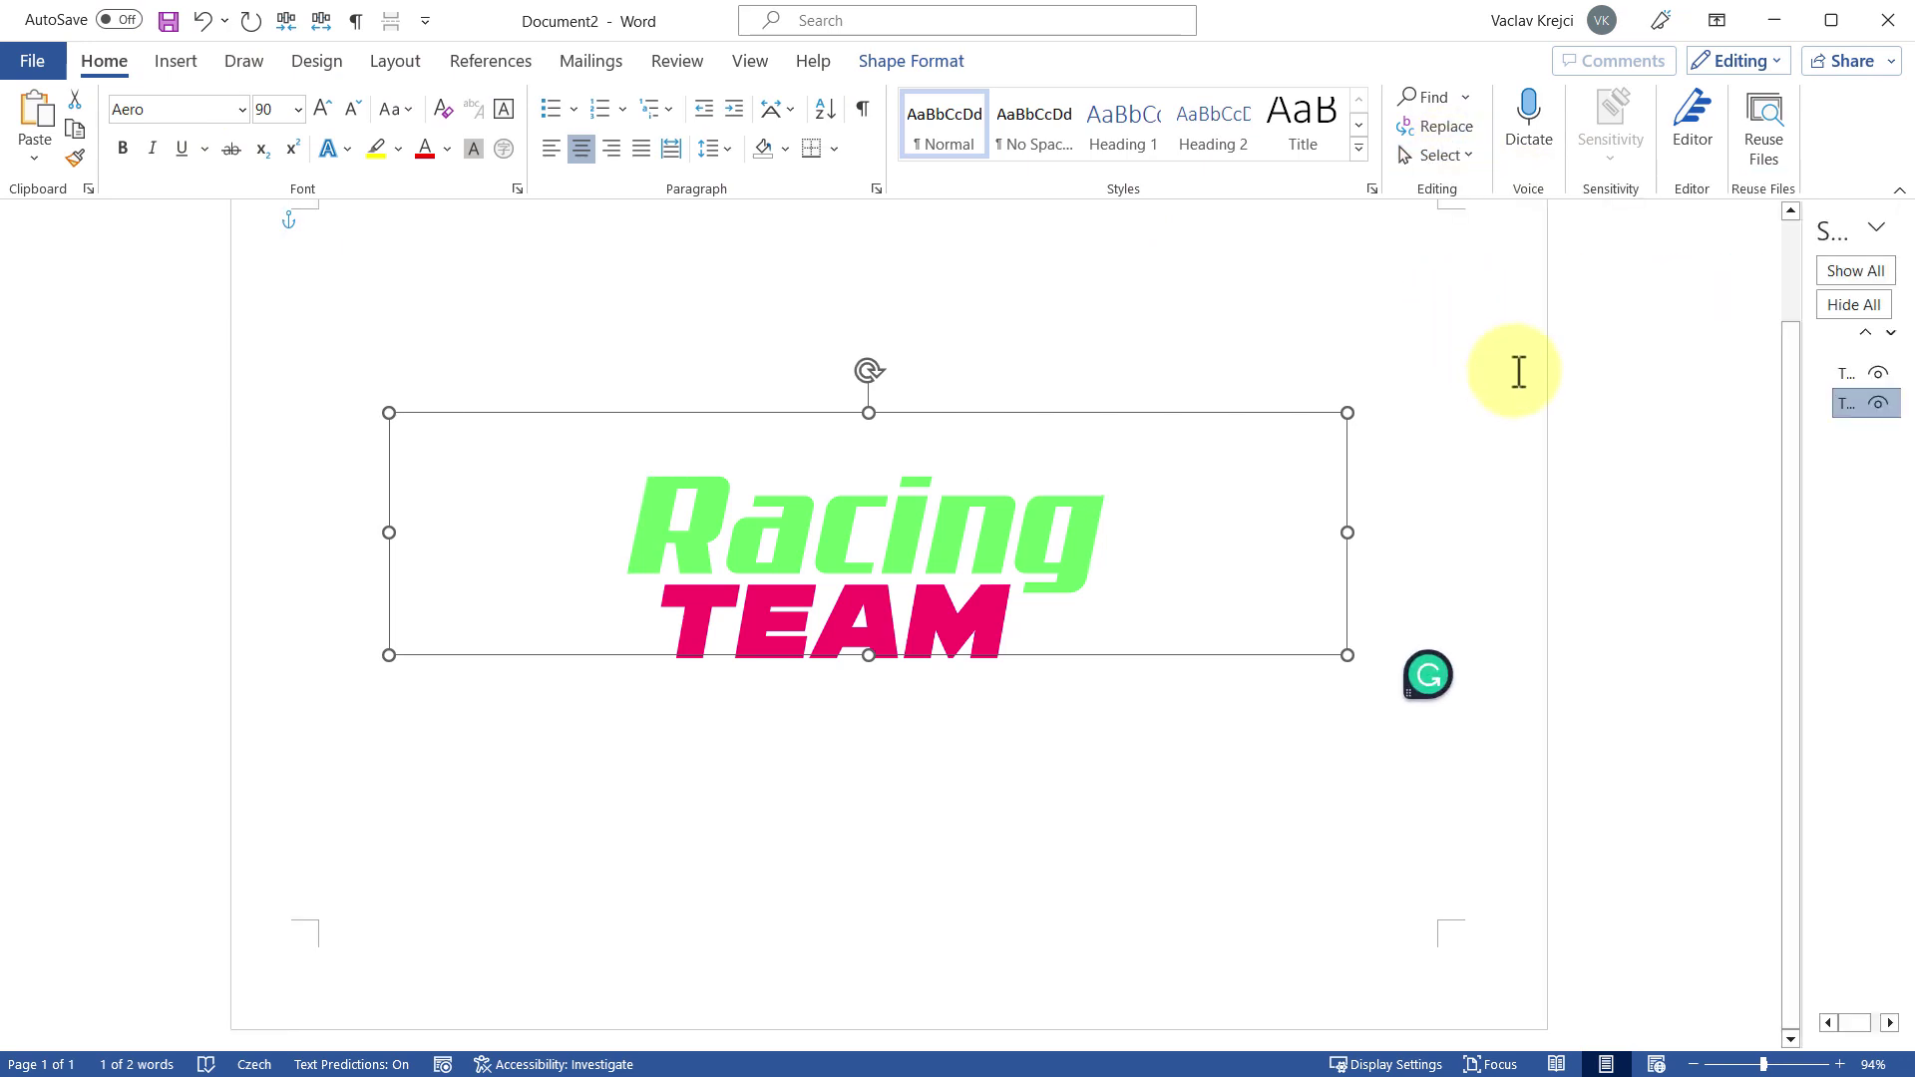
pyautogui.moveTo(1804, 496); pyautogui.dragTo(1295, 496)
pyautogui.click(1396, 348)
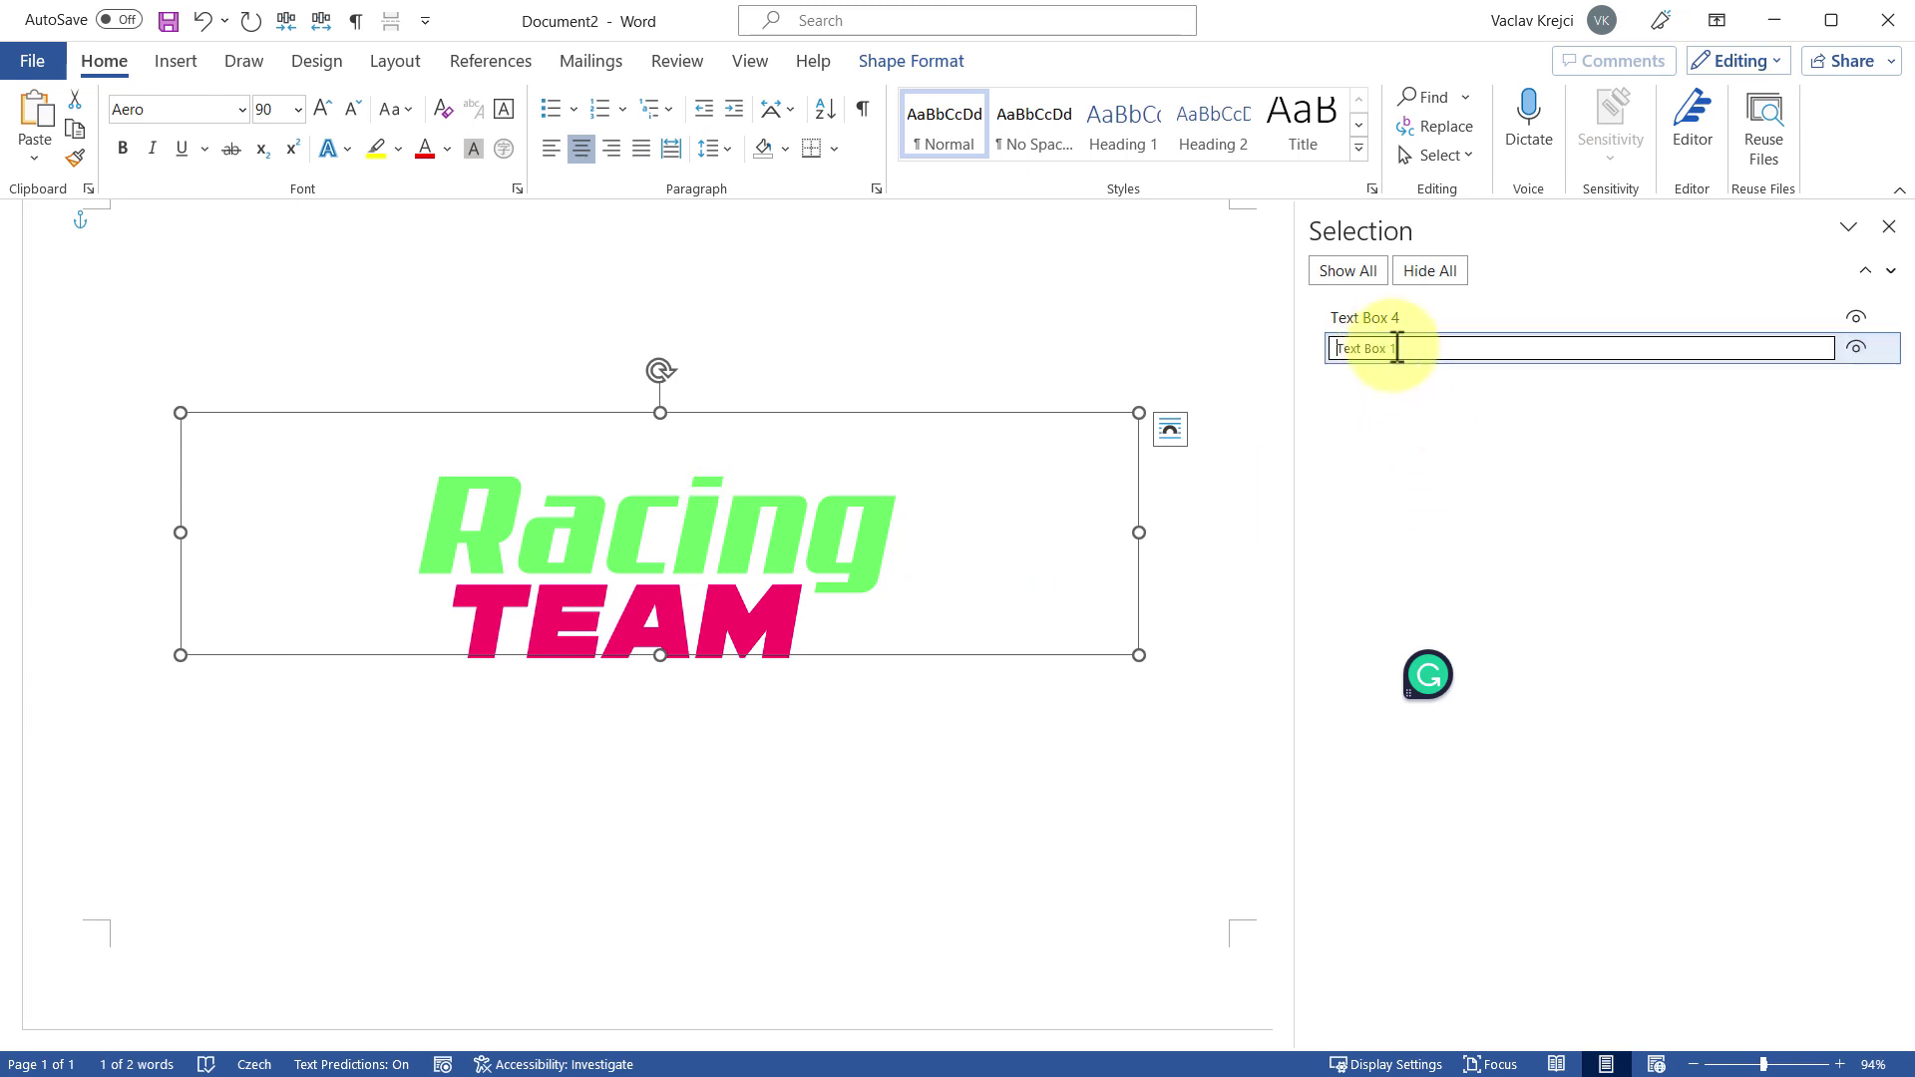
pyautogui.write('racing text')
# Rename the "TEAM" text box as "team text" in the object list
pyautogui.click(1403, 317)
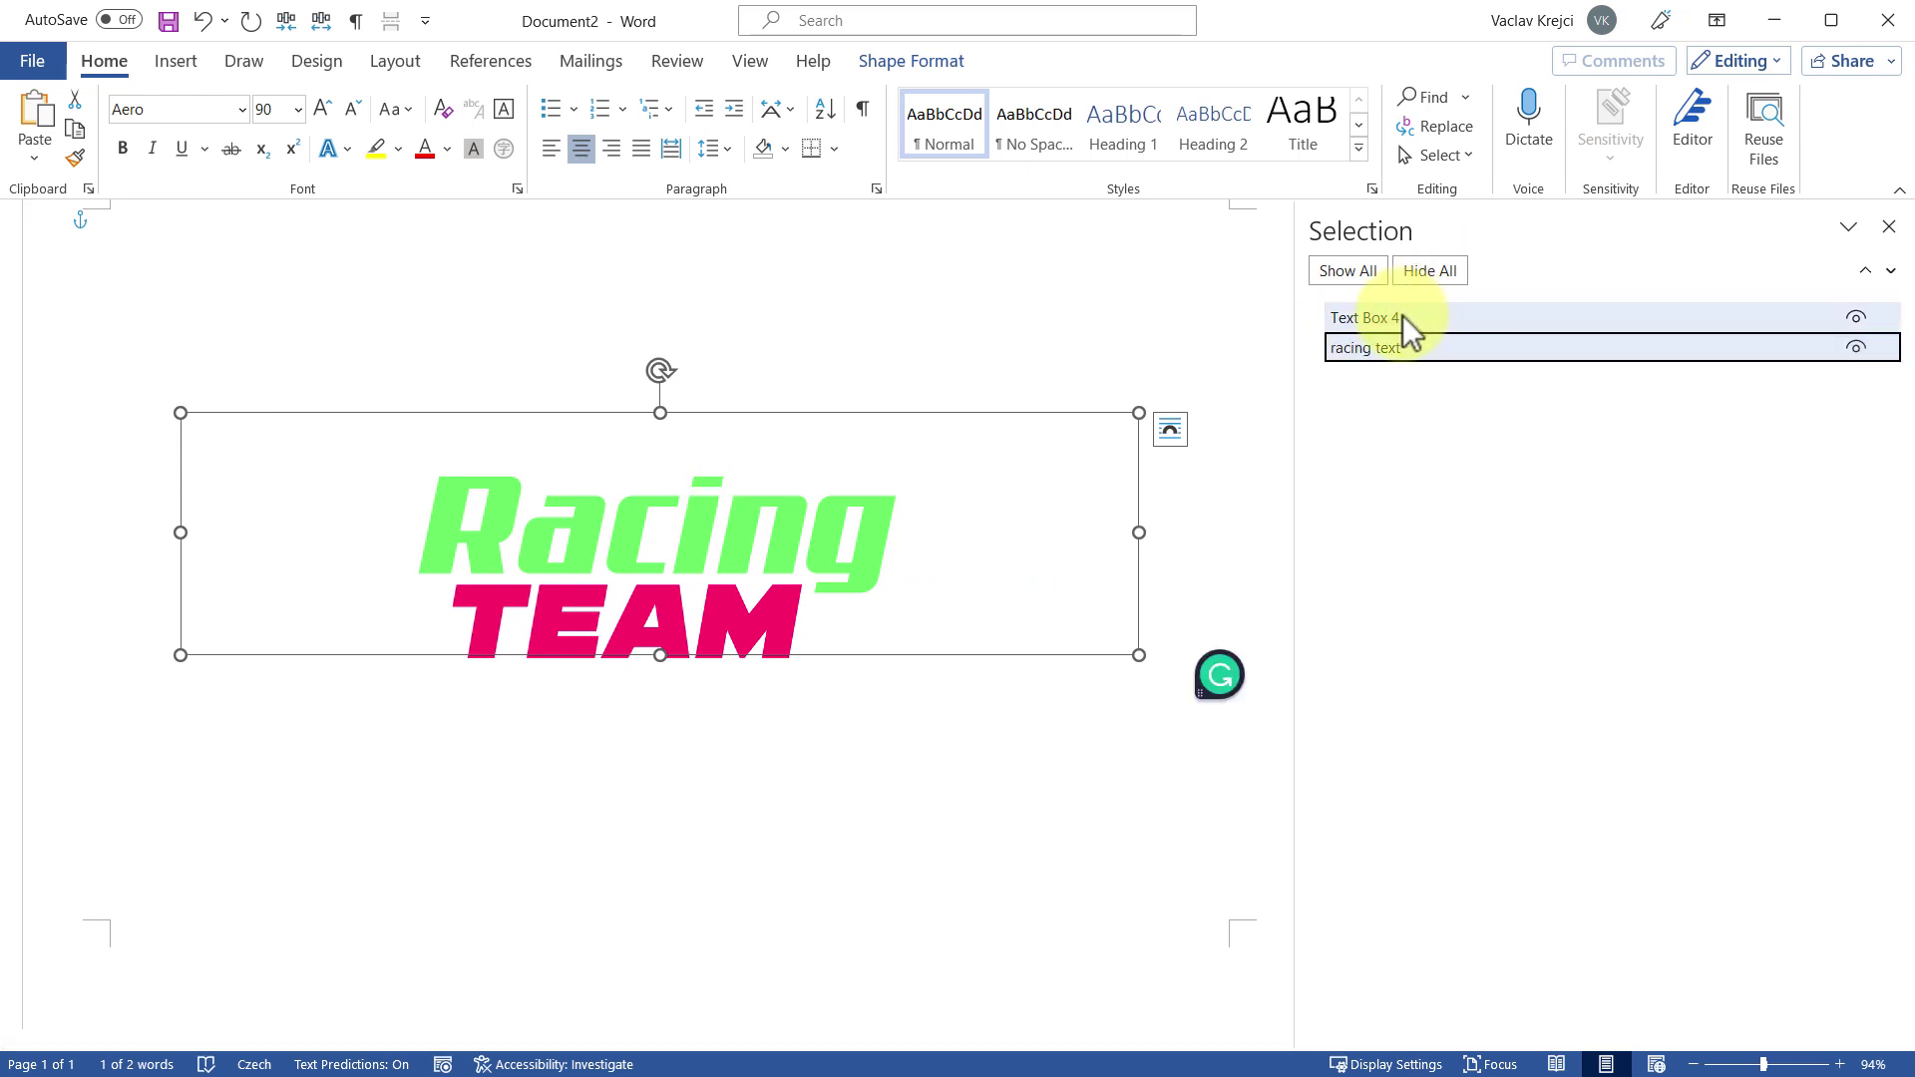
pyautogui.click(1402, 317)
pyautogui.moveTo(1446, 317); pyautogui.dragTo(1296, 312)
pyautogui.write('team text')
pyautogui.click(1116, 415)
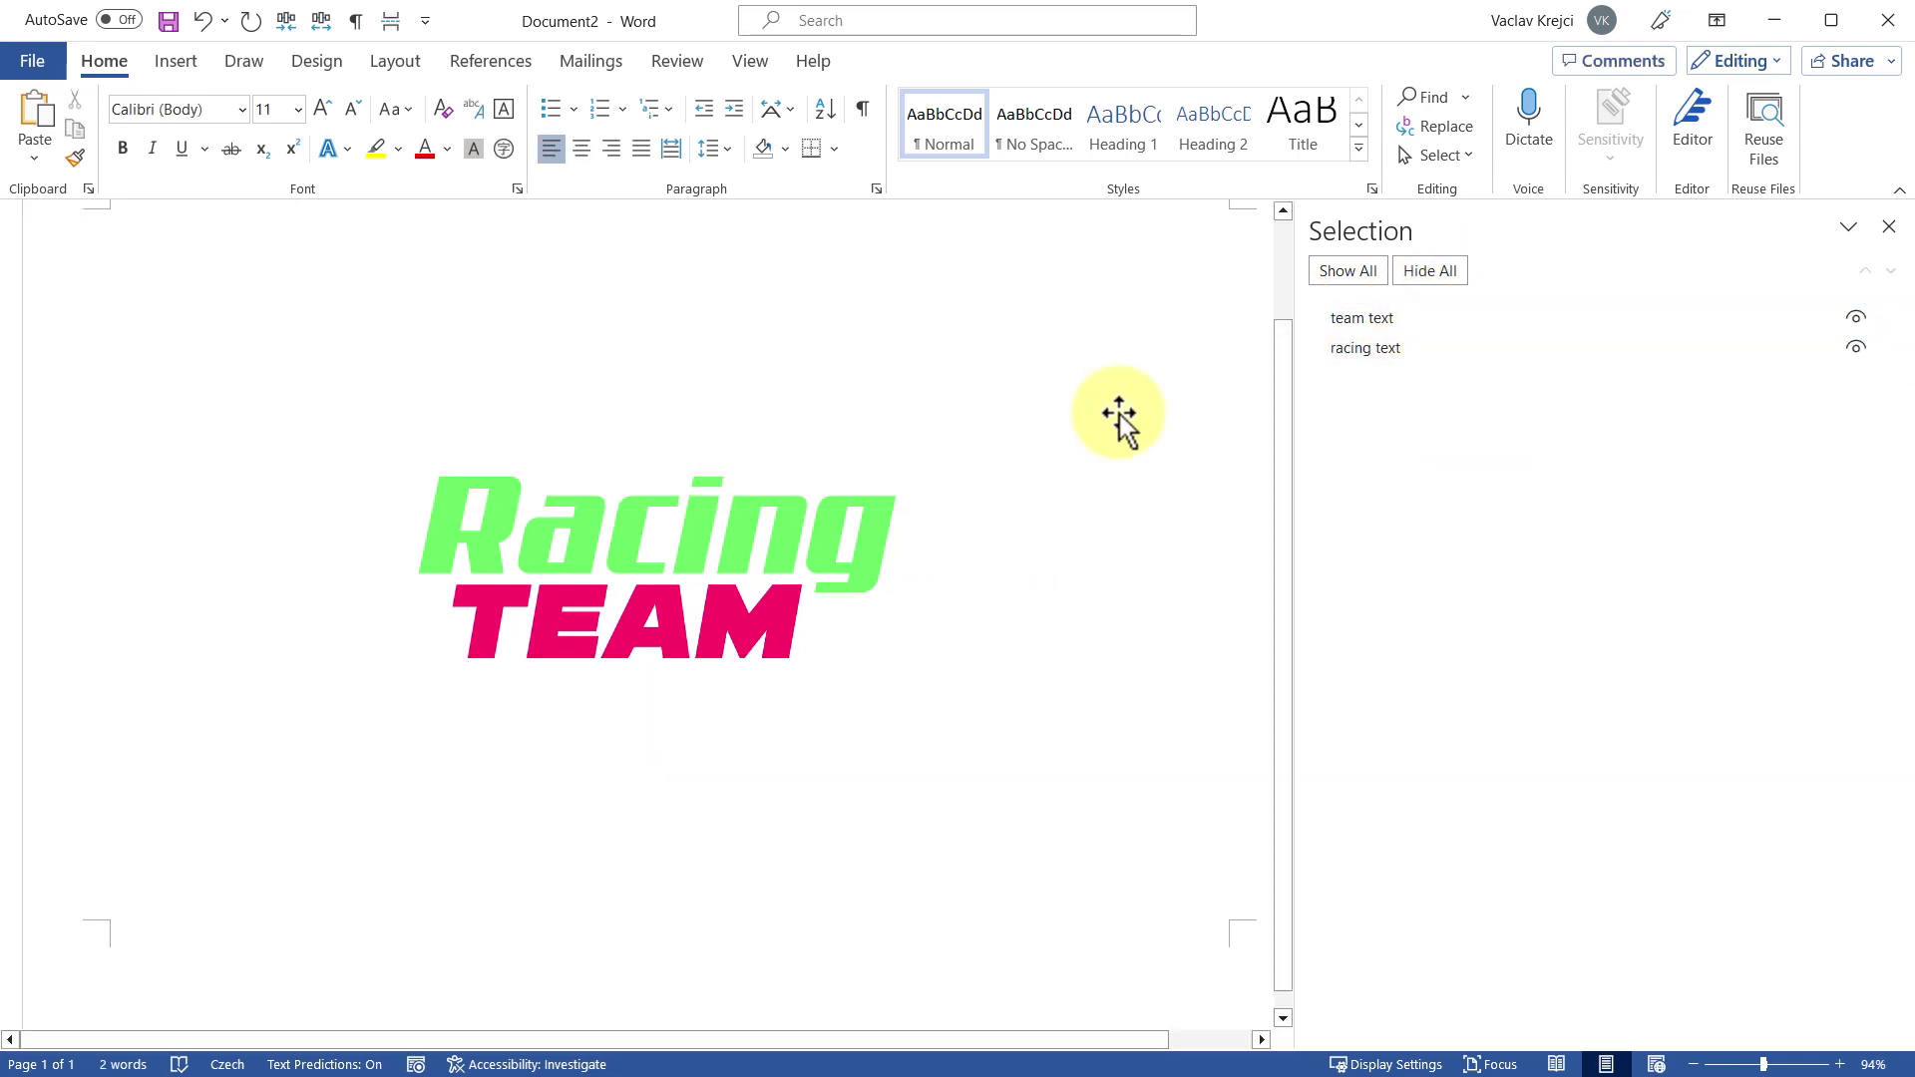
# Duplicate the "racing text" and "team text" boxes together and place the copies above the original lettering
pyautogui.click(1448, 349)
pyautogui.keyDown('ctrl'); pyautogui.click(1448, 320); pyautogui.keyUp('ctrl')
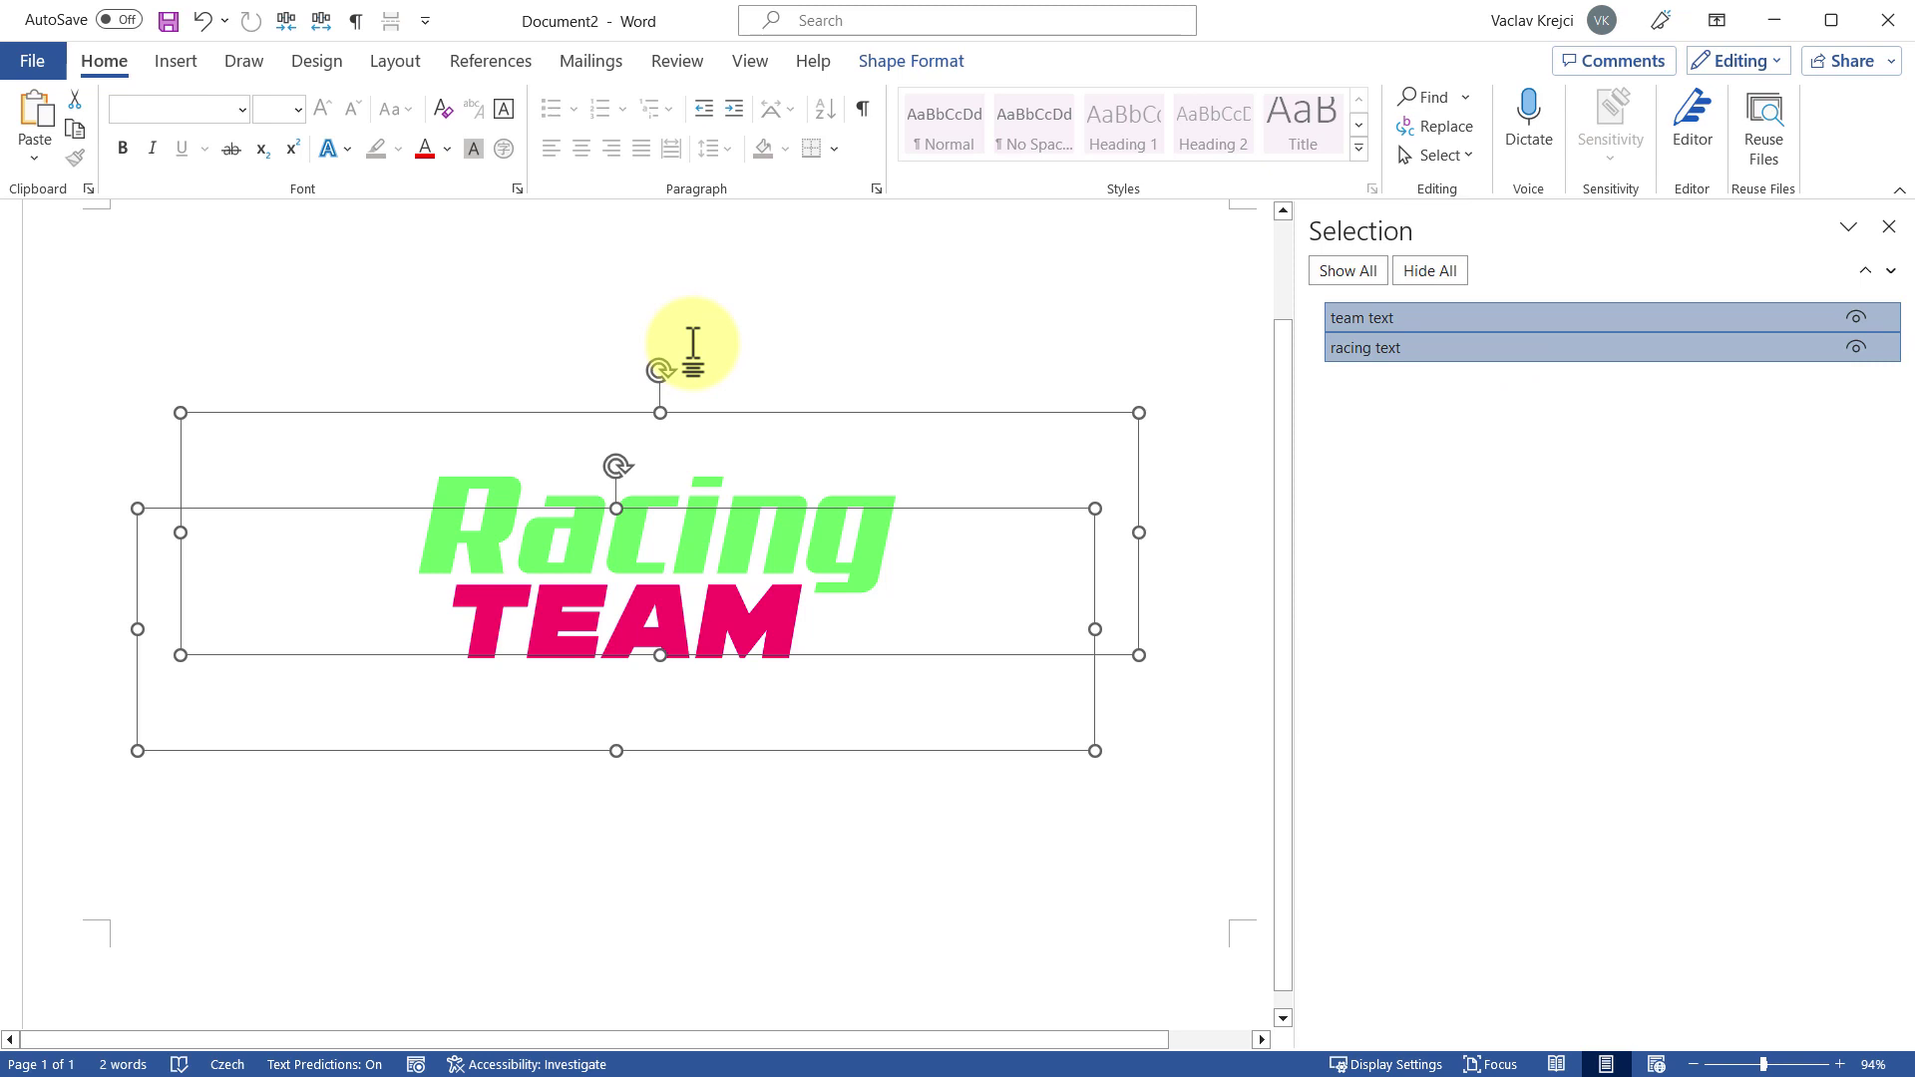
pyautogui.click(75, 134)
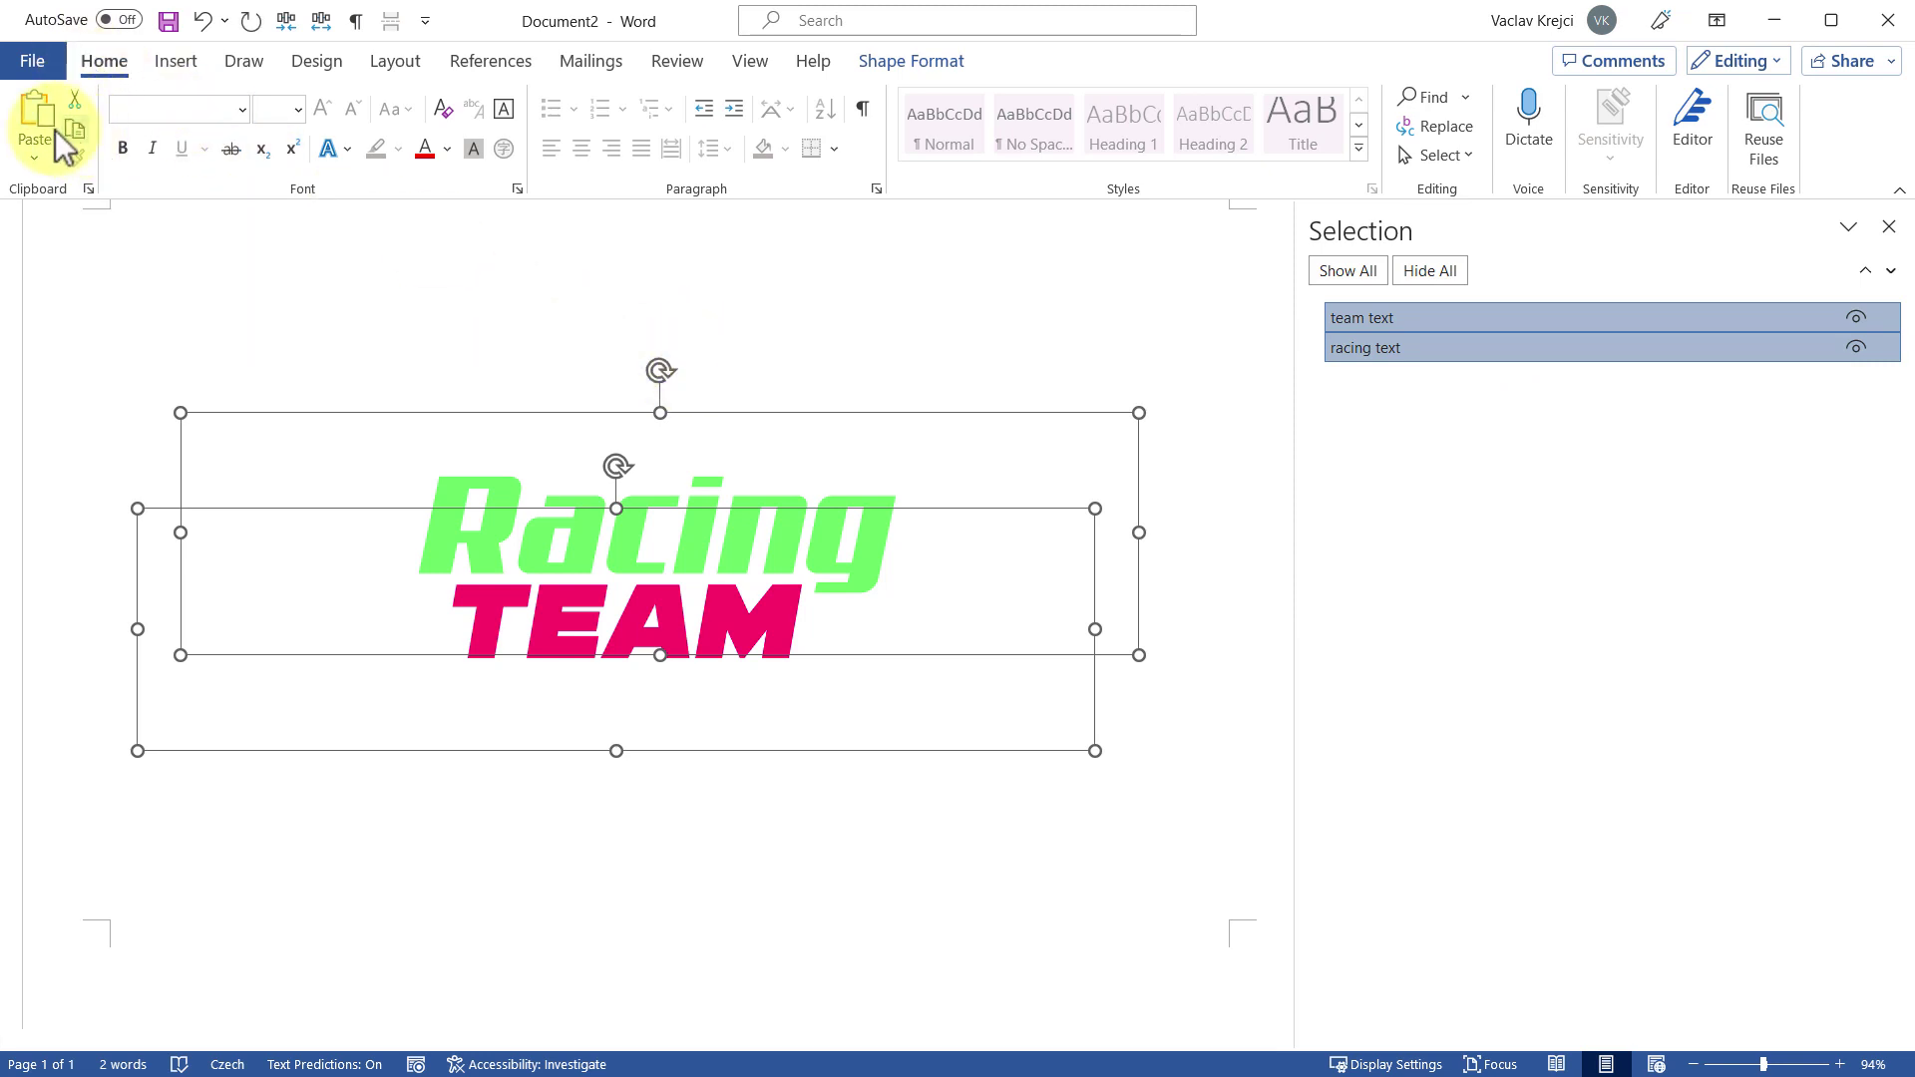
pyautogui.click(44, 128)
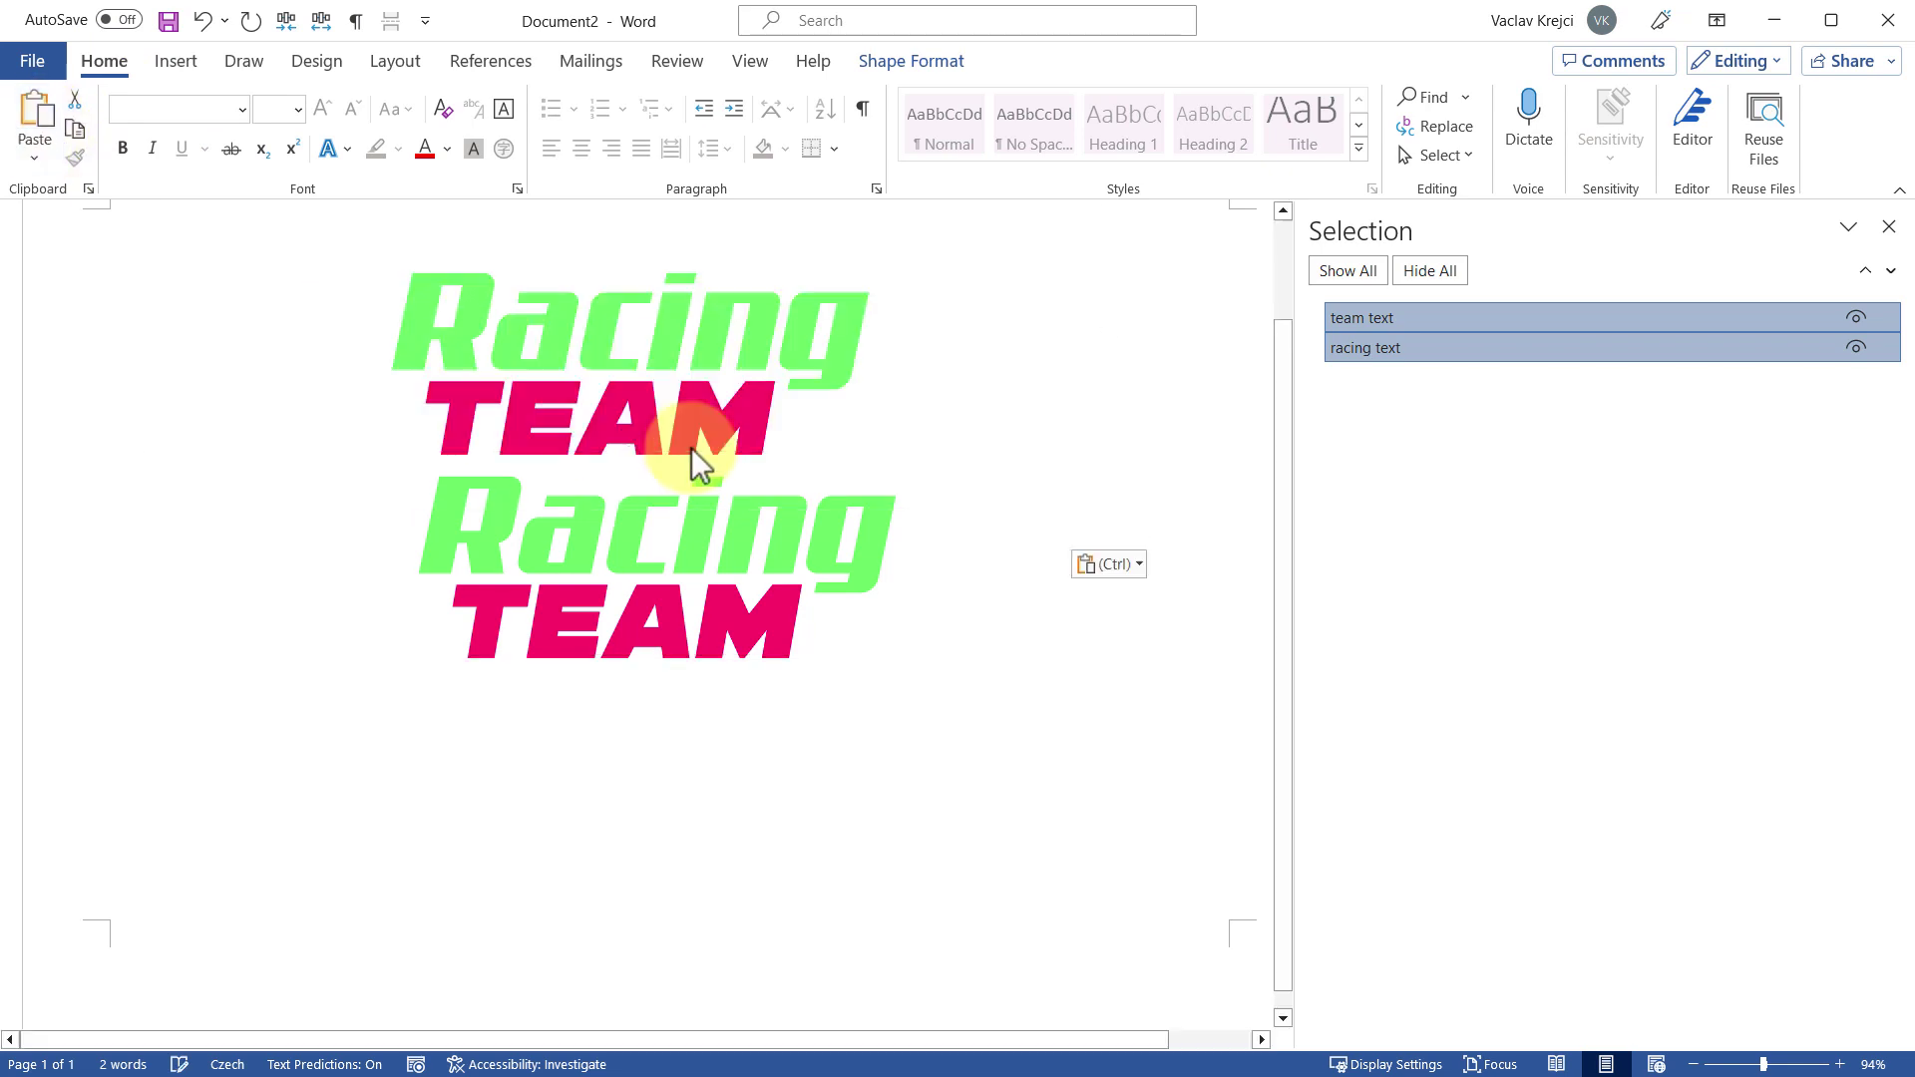
pyautogui.moveTo(907, 316); pyautogui.dragTo(948, 774)
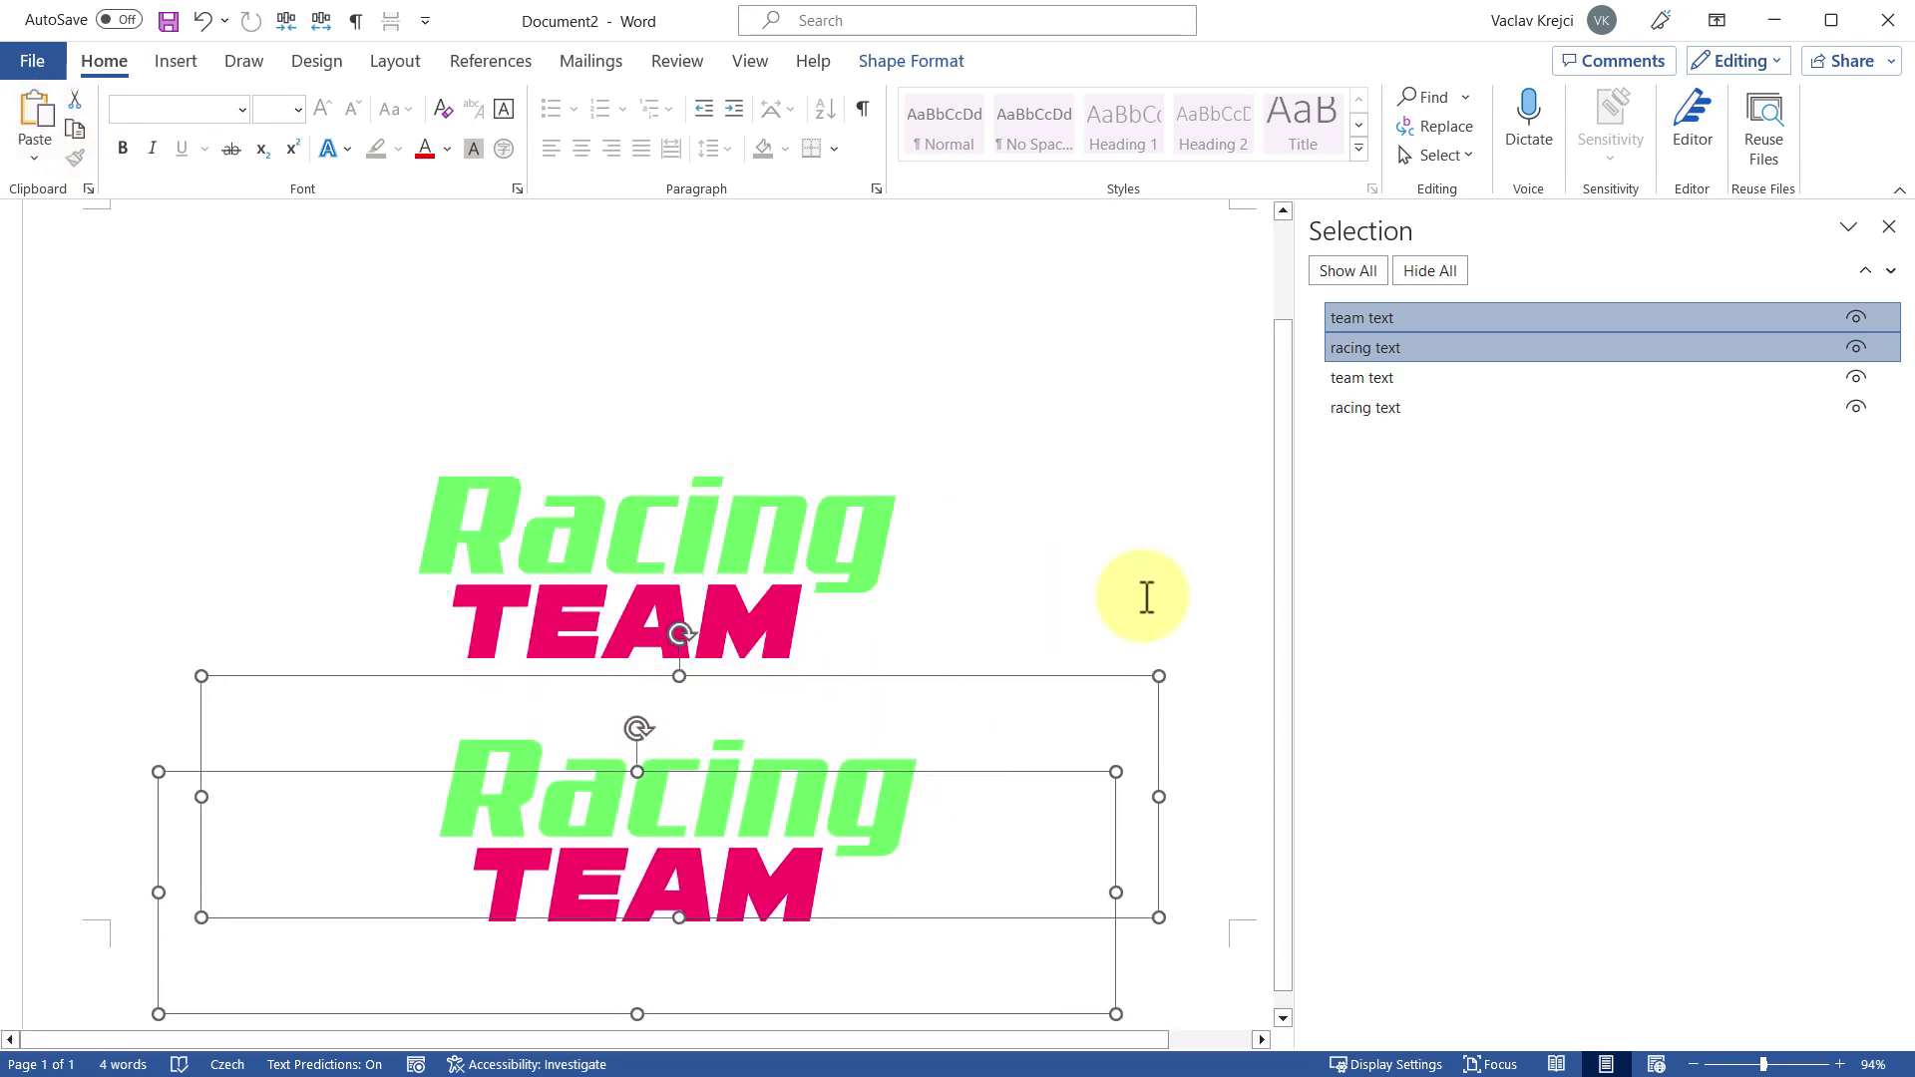
pyautogui.moveTo(947, 679); pyautogui.dragTo(883, 202)
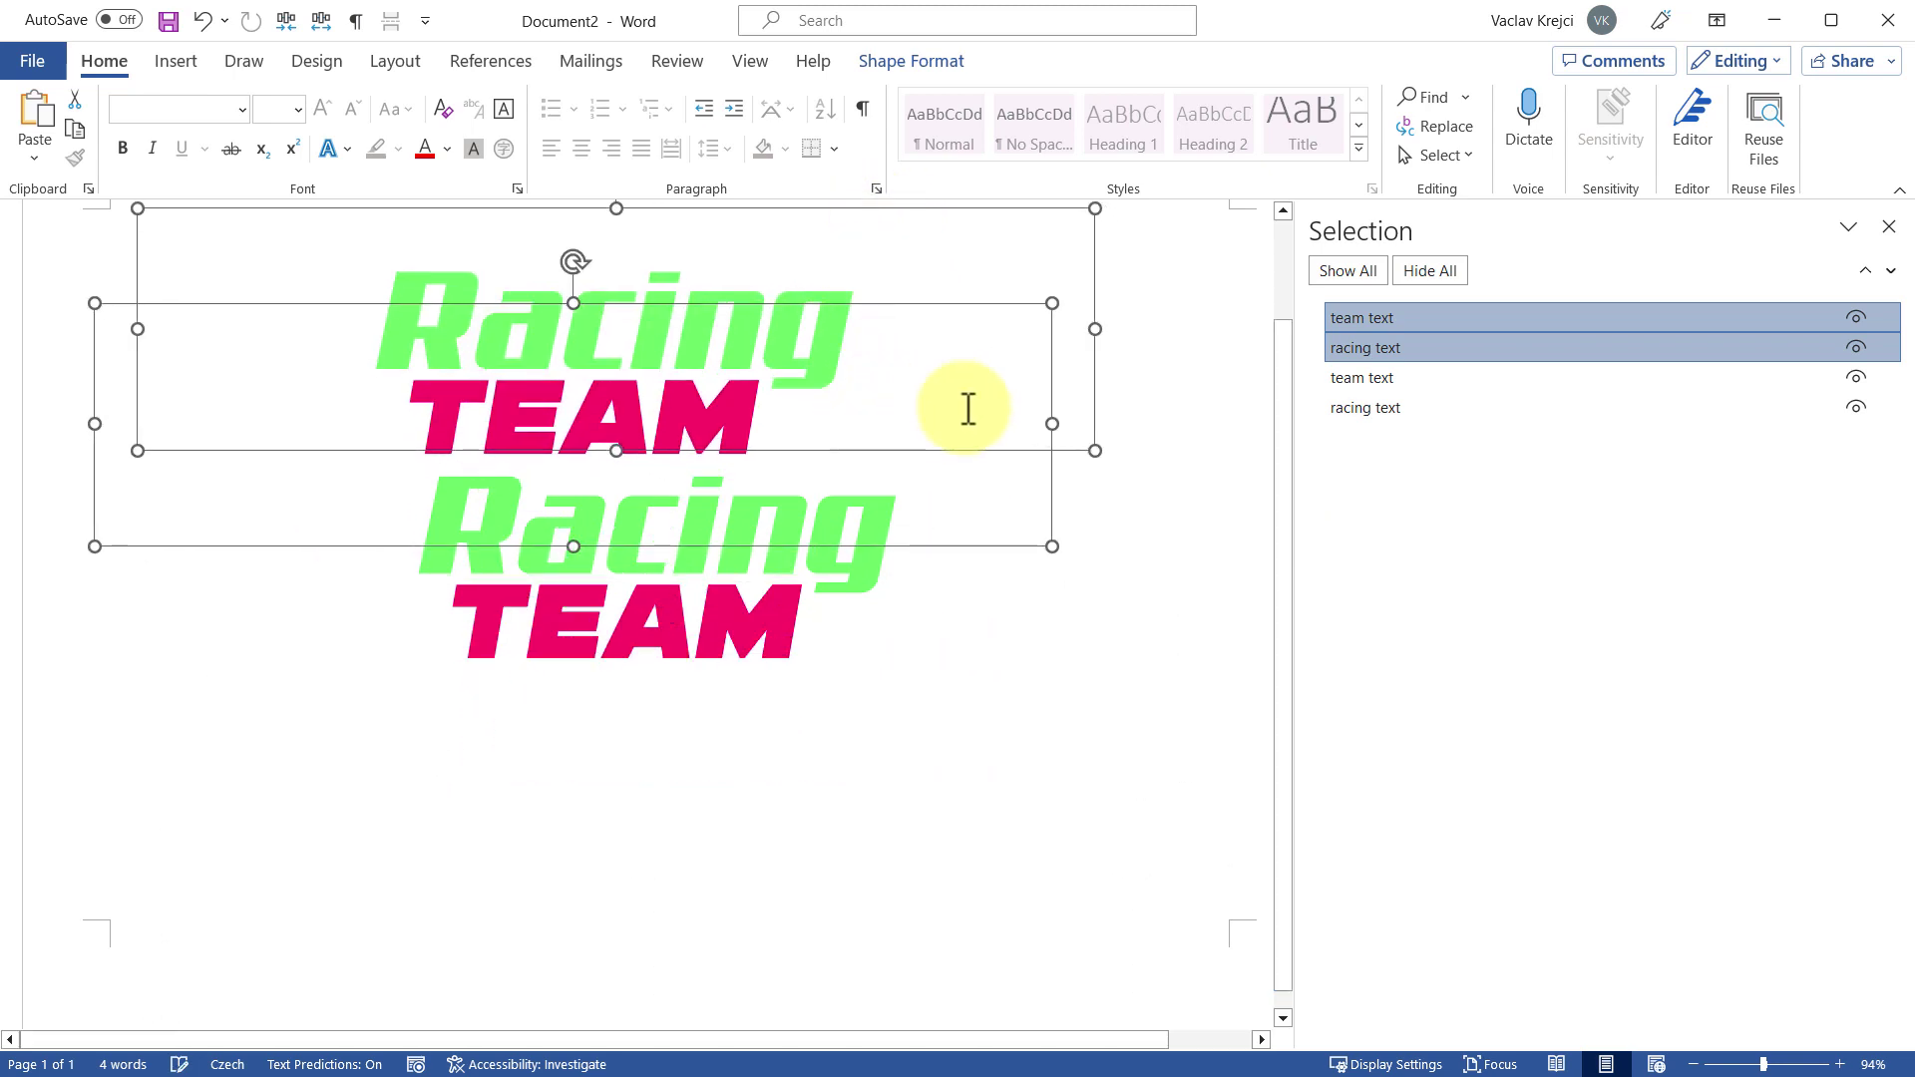
# Apply a solid text outline to the original "racing text" and "team text" boxes together
pyautogui.click(1394, 383)
pyautogui.click(1393, 409)
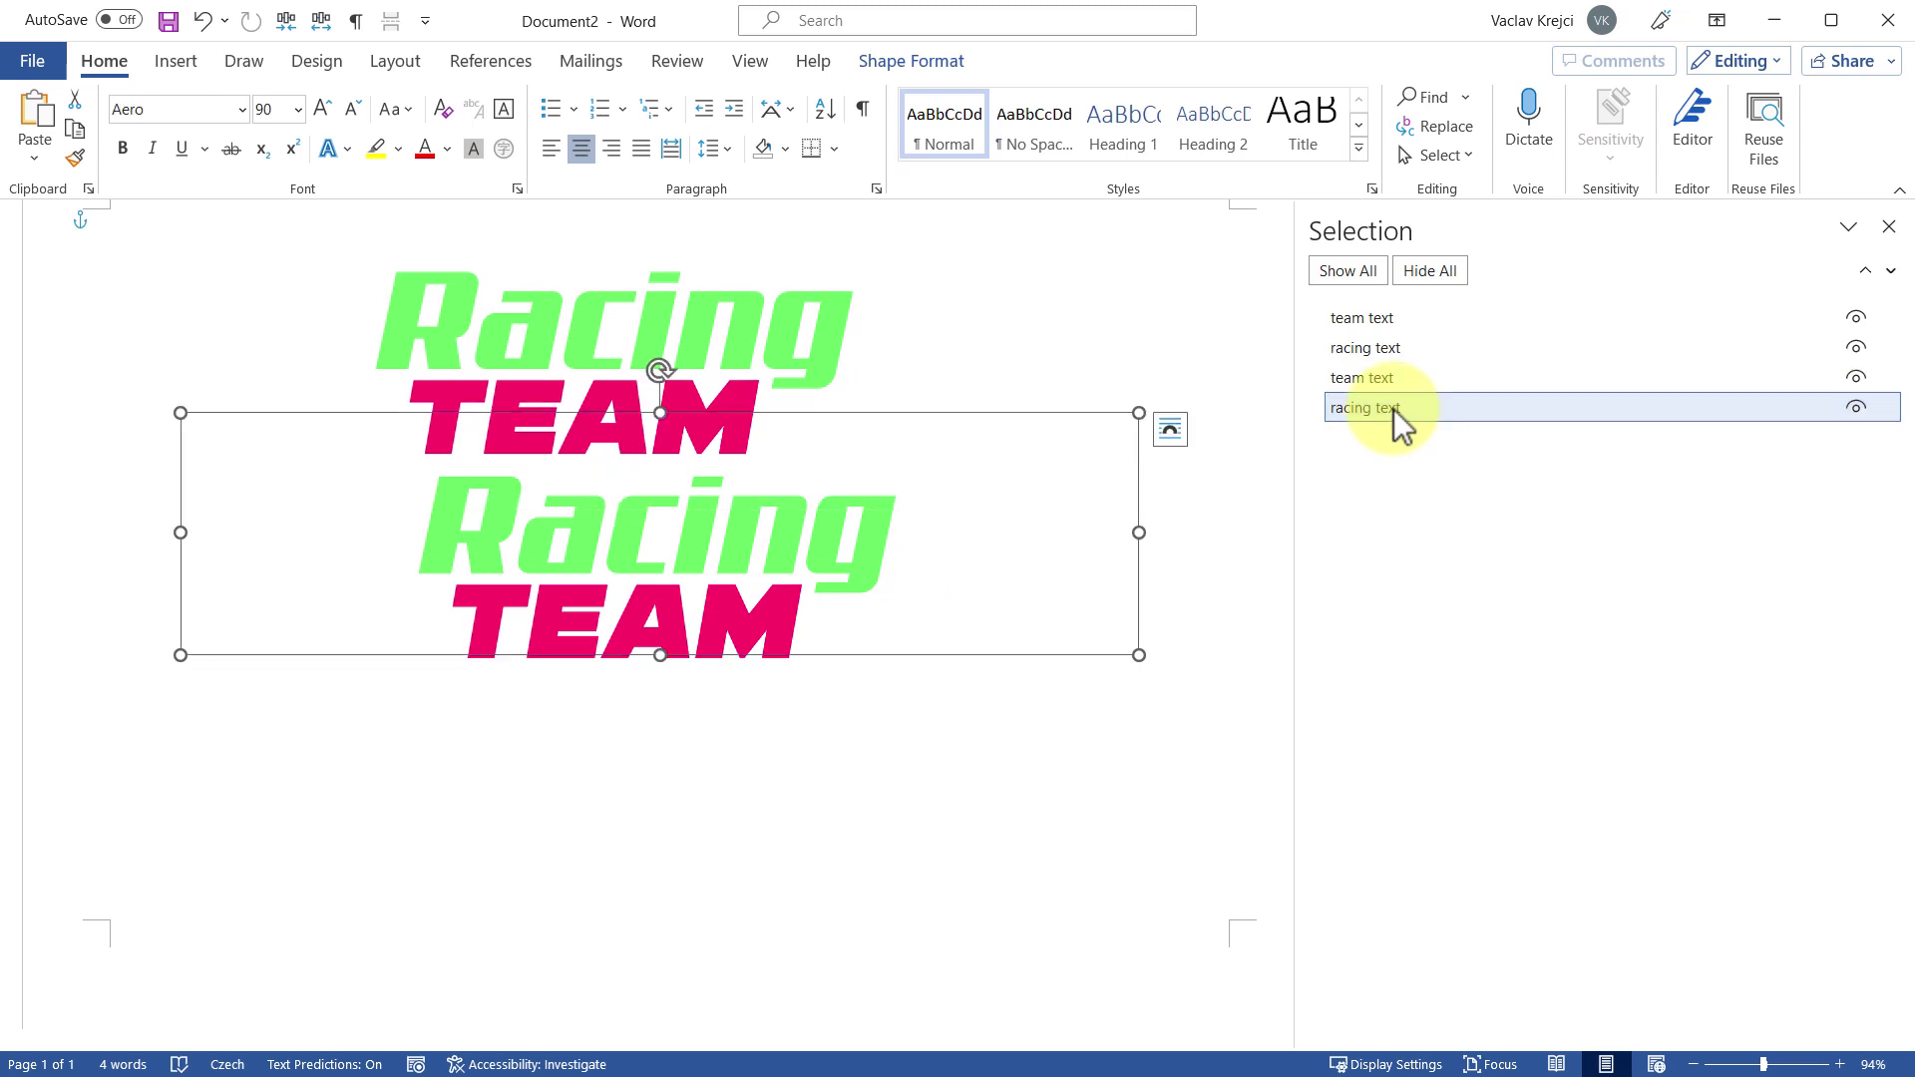
pyautogui.keyDown('ctrl'); pyautogui.click(1396, 381); pyautogui.keyUp('ctrl')
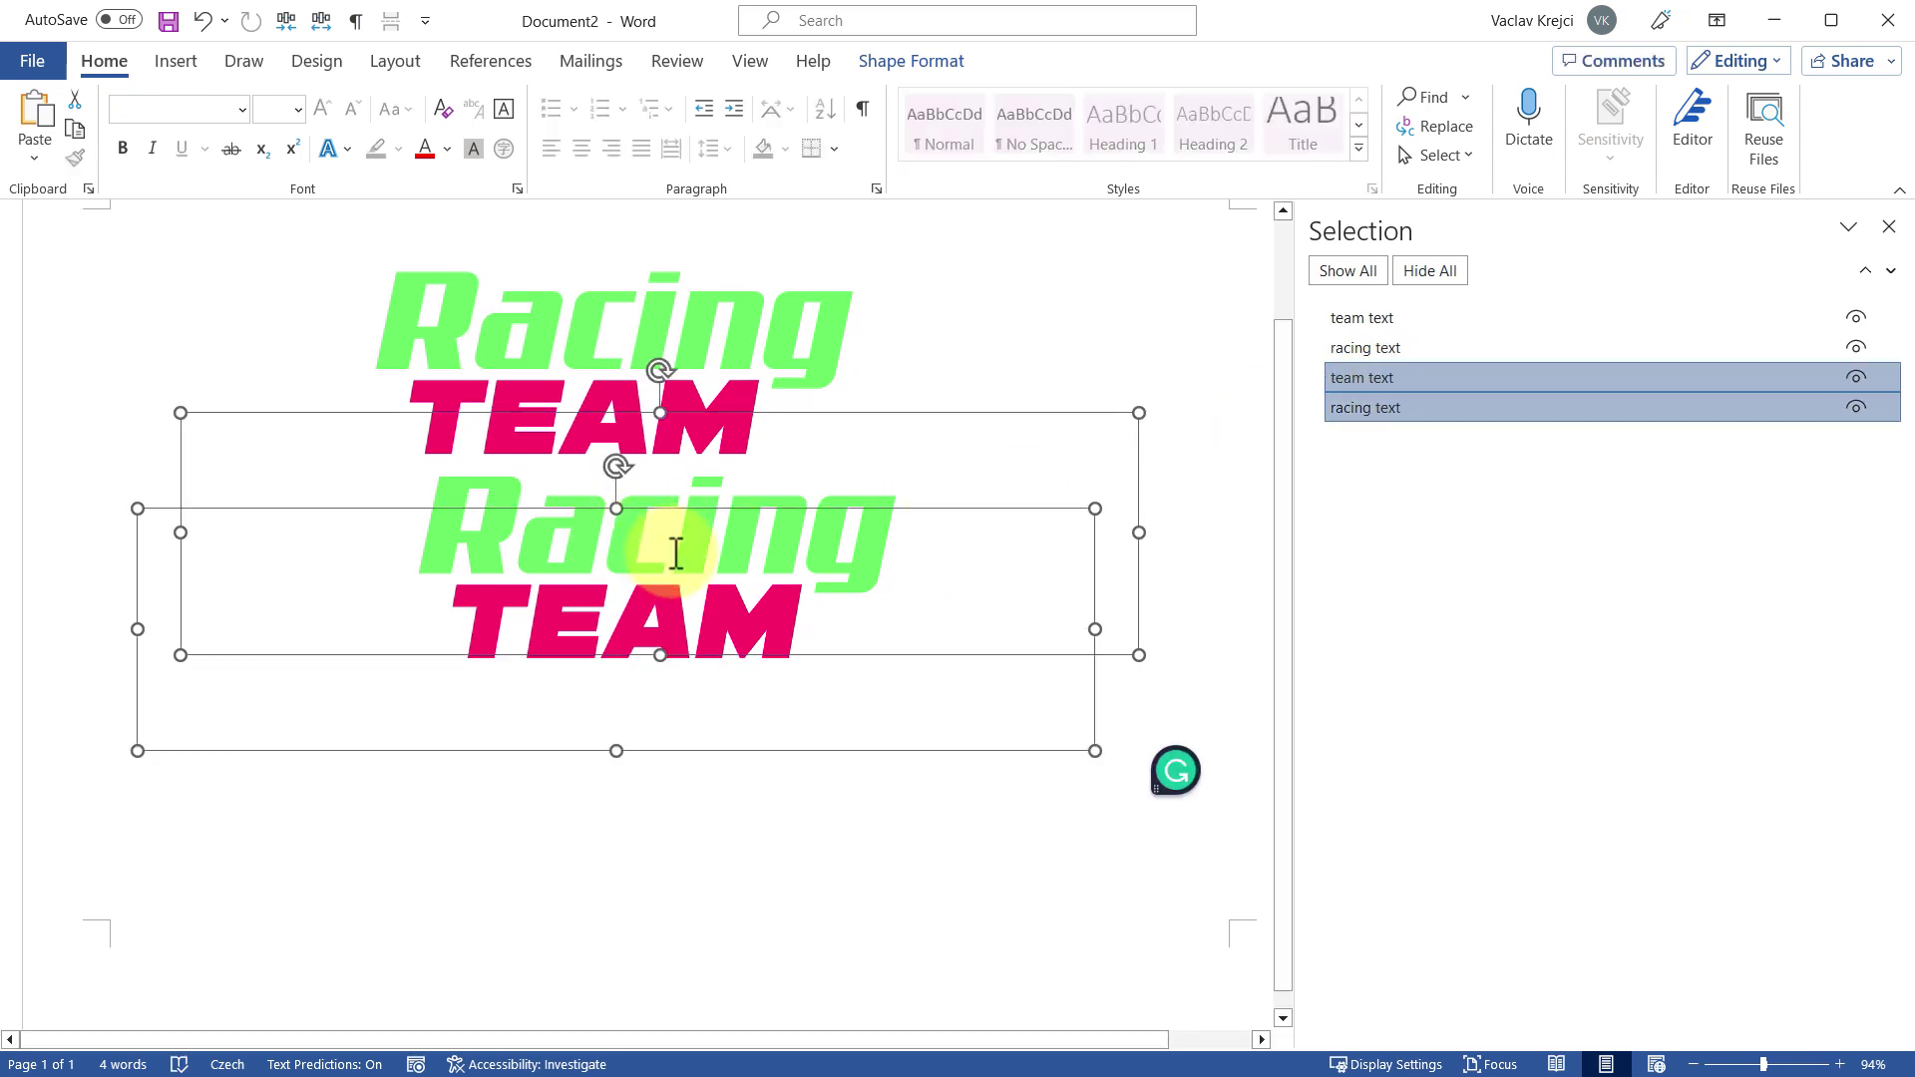
pyautogui.scroll(-1, 1150, 409)
pyautogui.rightClick(1138, 391)
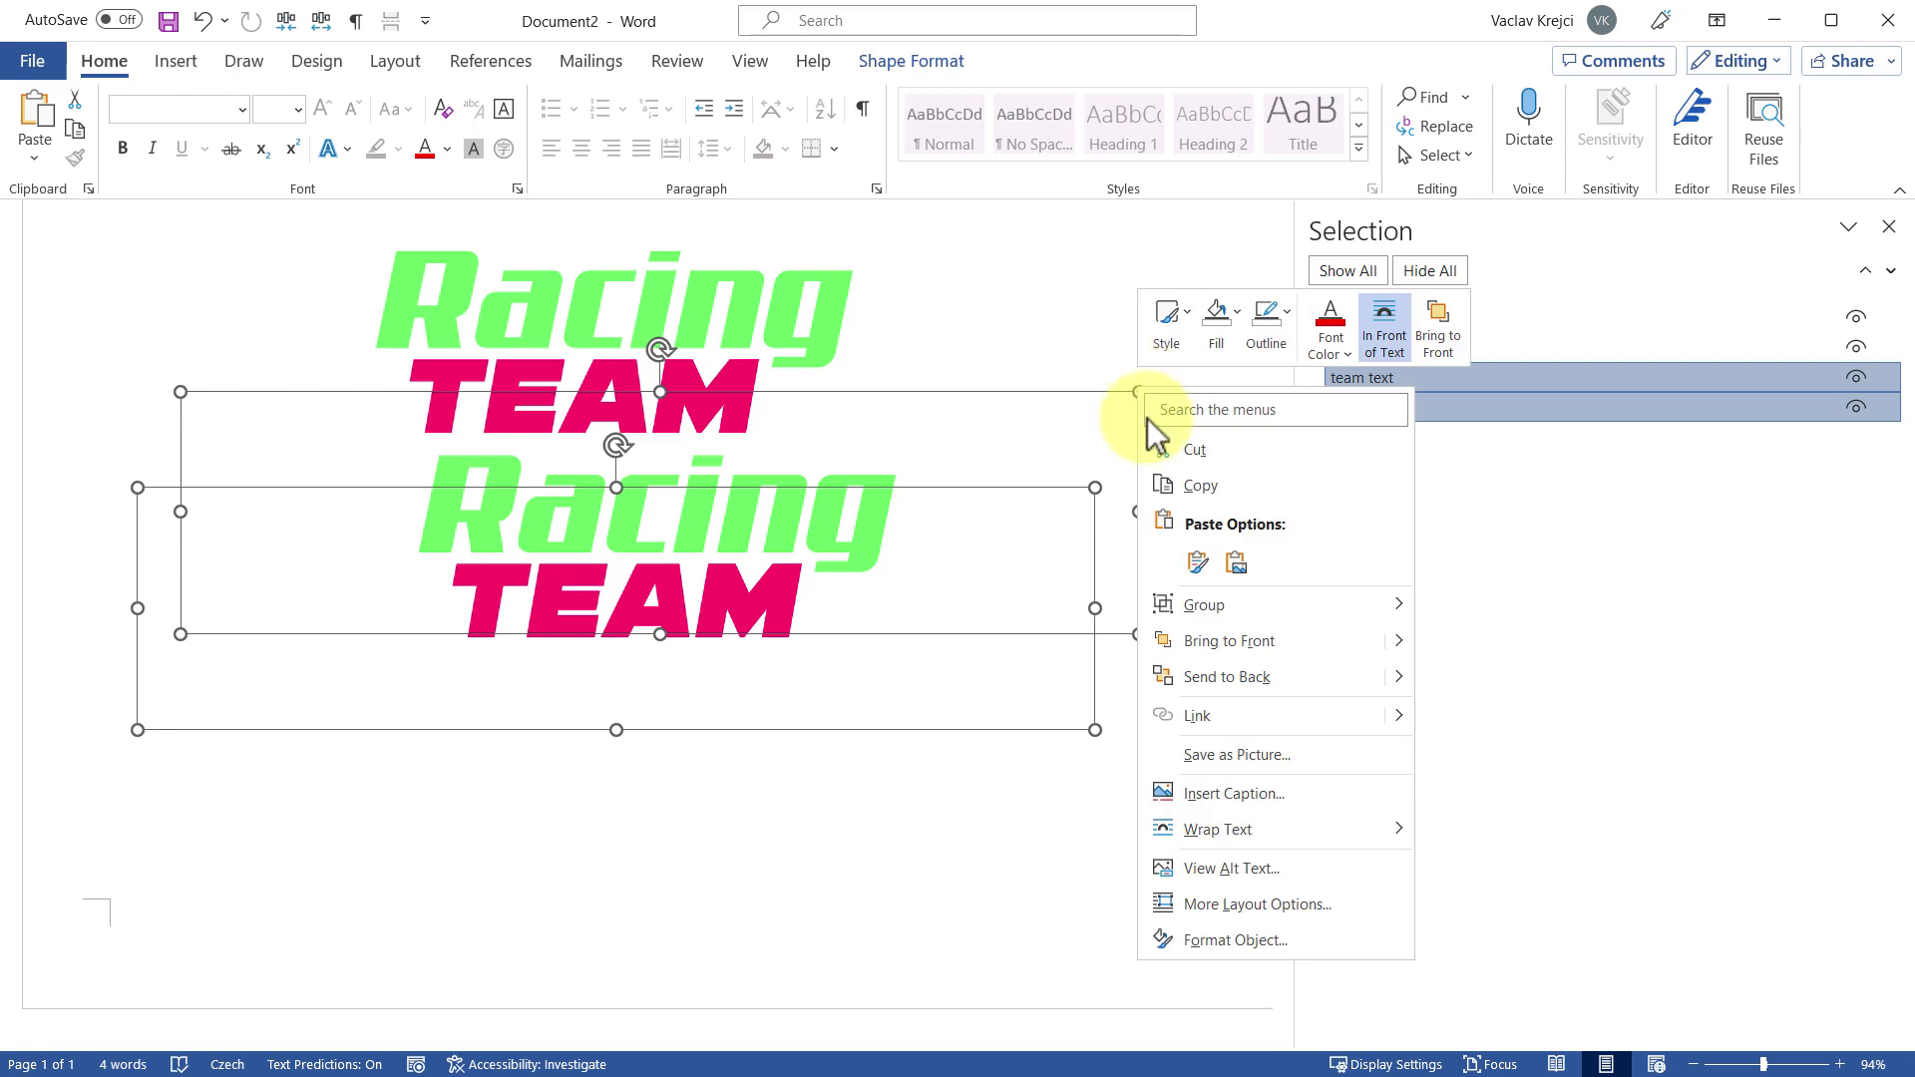
pyautogui.click(1253, 942)
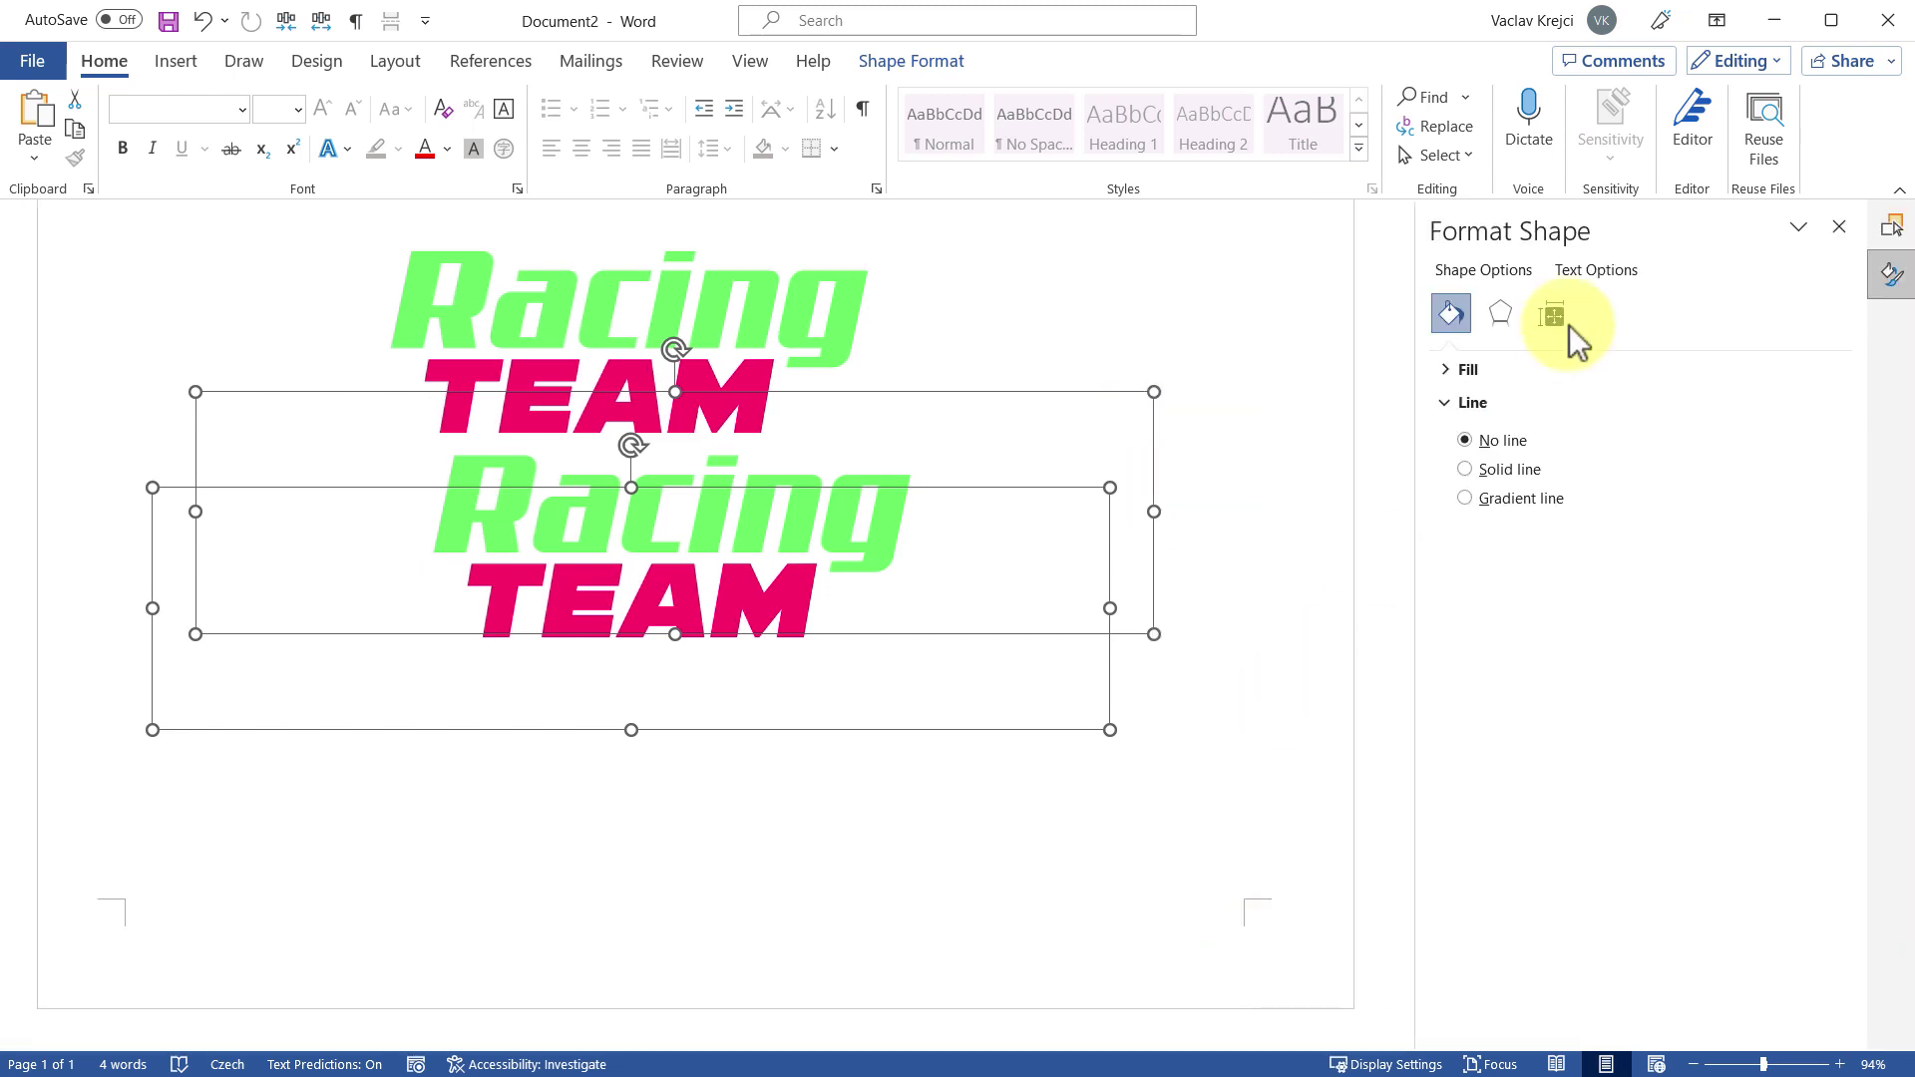
pyautogui.click(1574, 272)
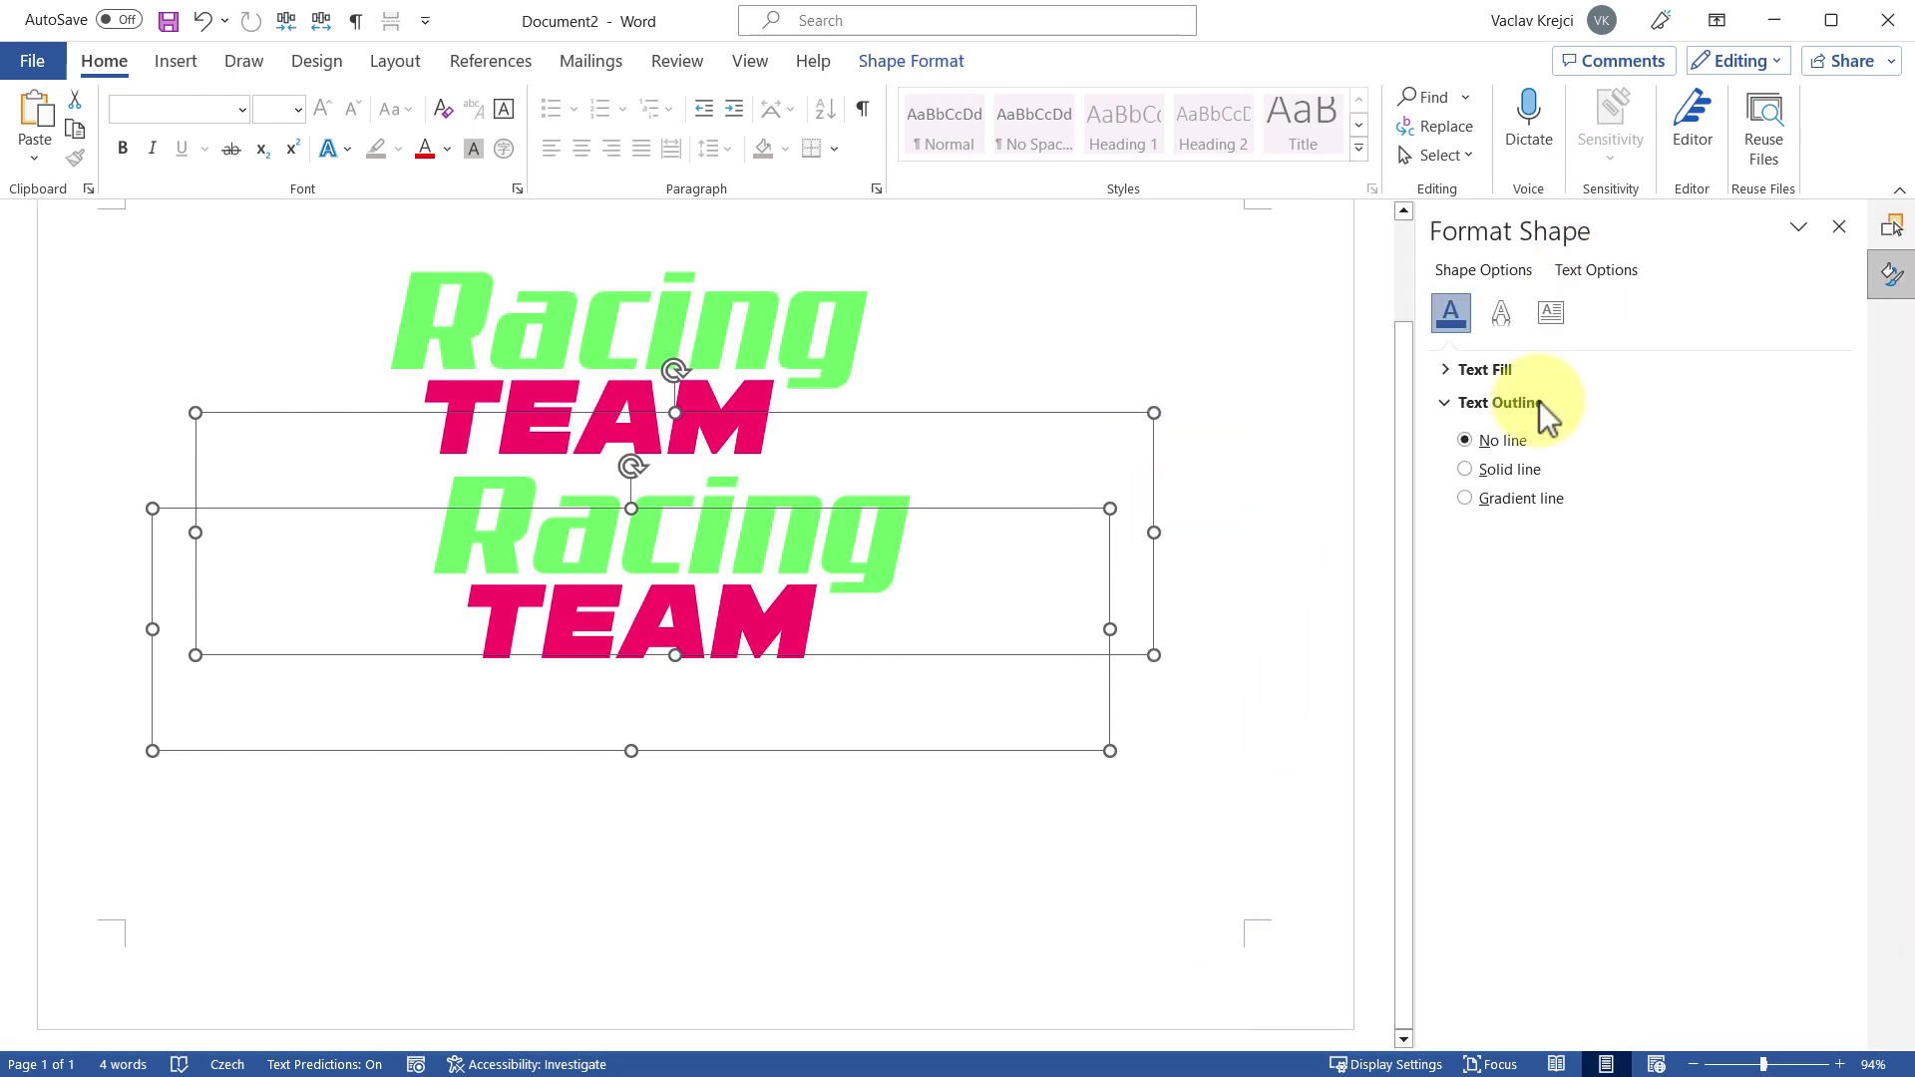
pyautogui.click(1496, 471)
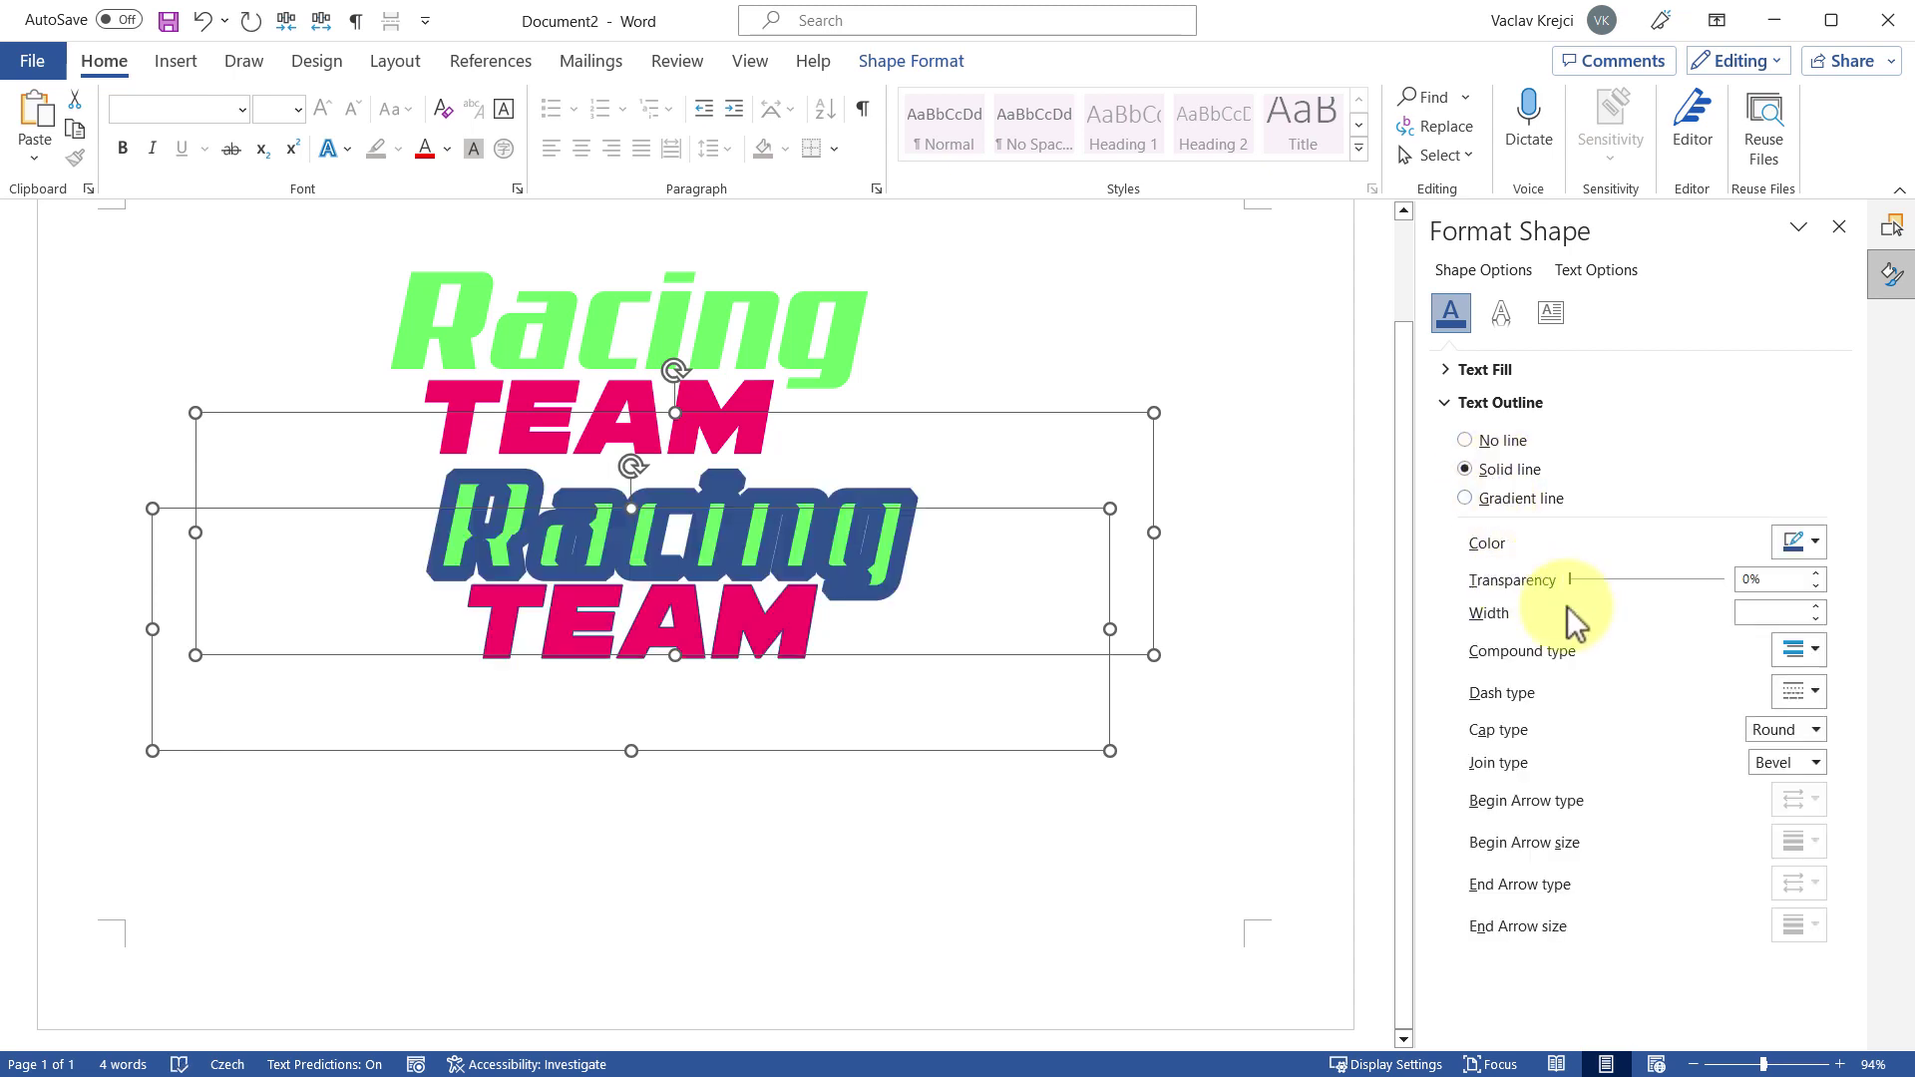
# Set the text outline of both original text boxes to 30 pt wide and black
pyautogui.click(1758, 613)
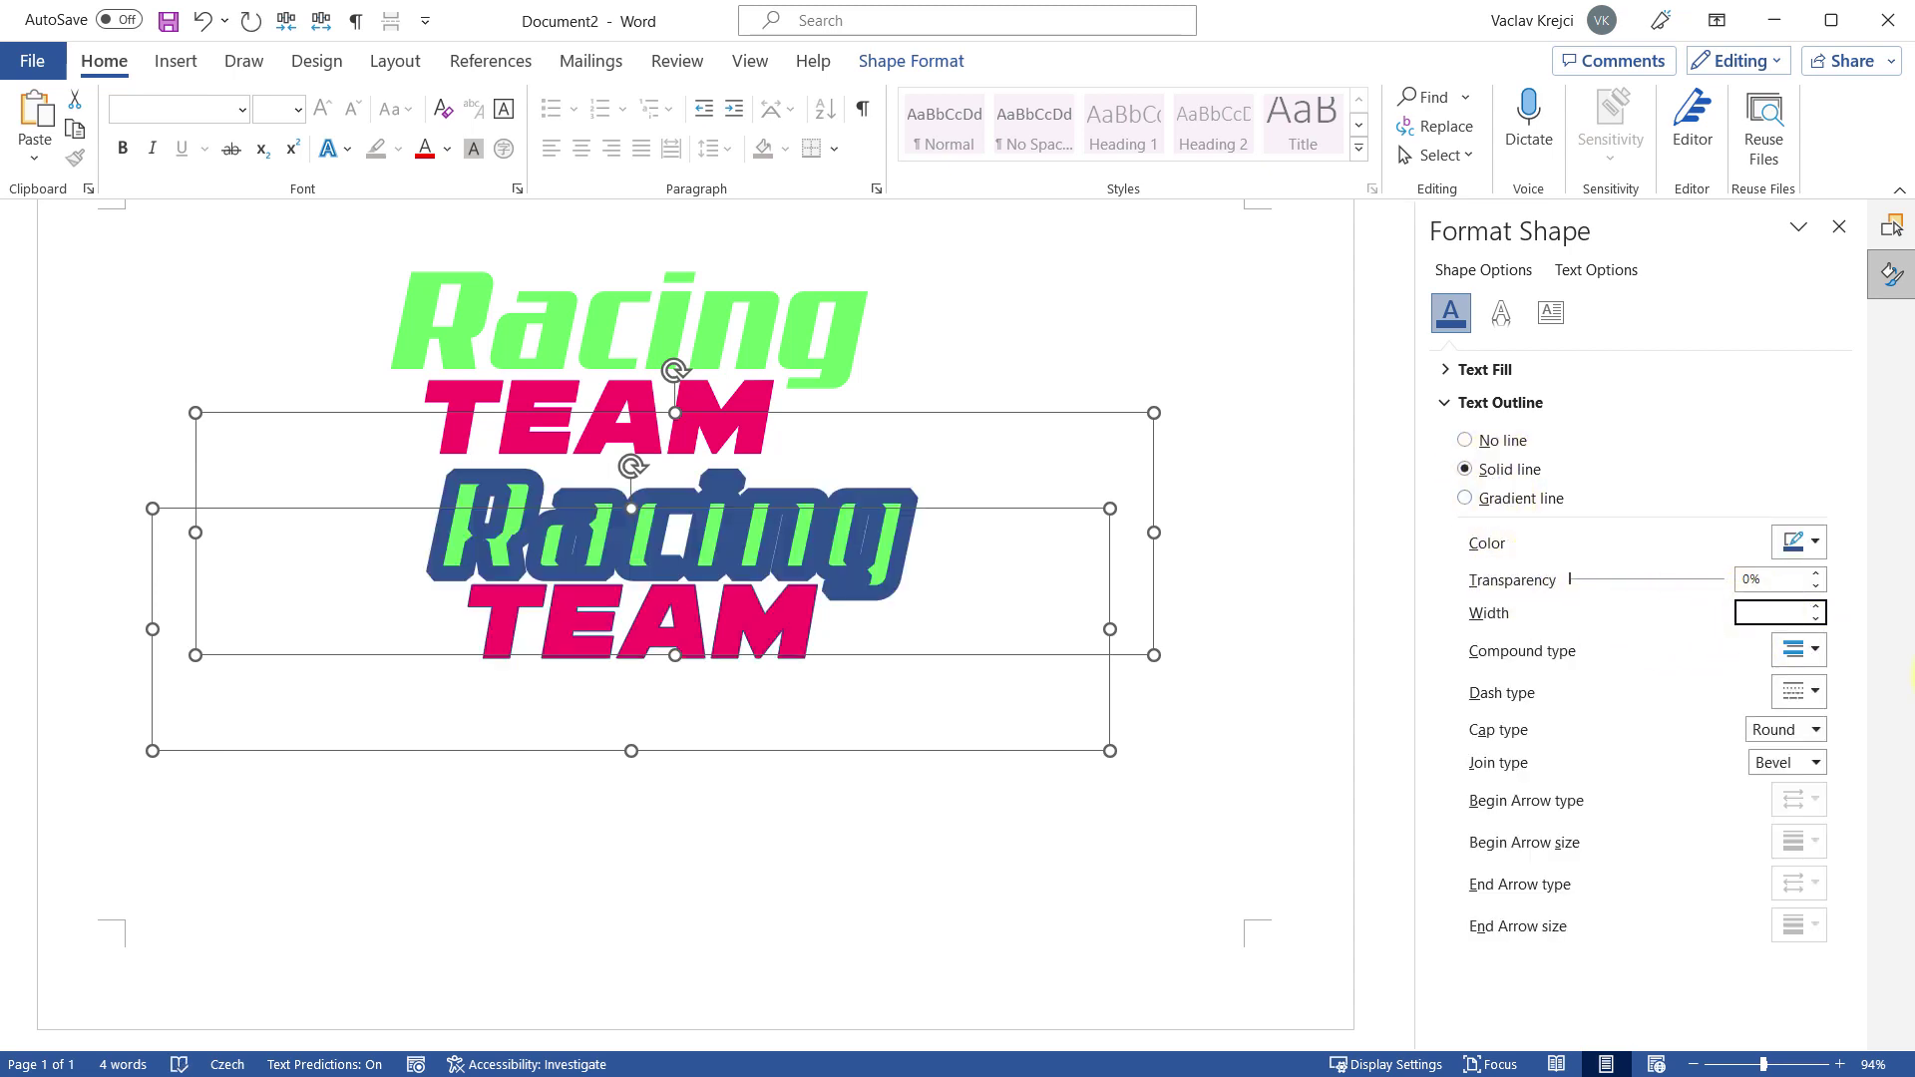
pyautogui.write('30')
pyautogui.press('Return')
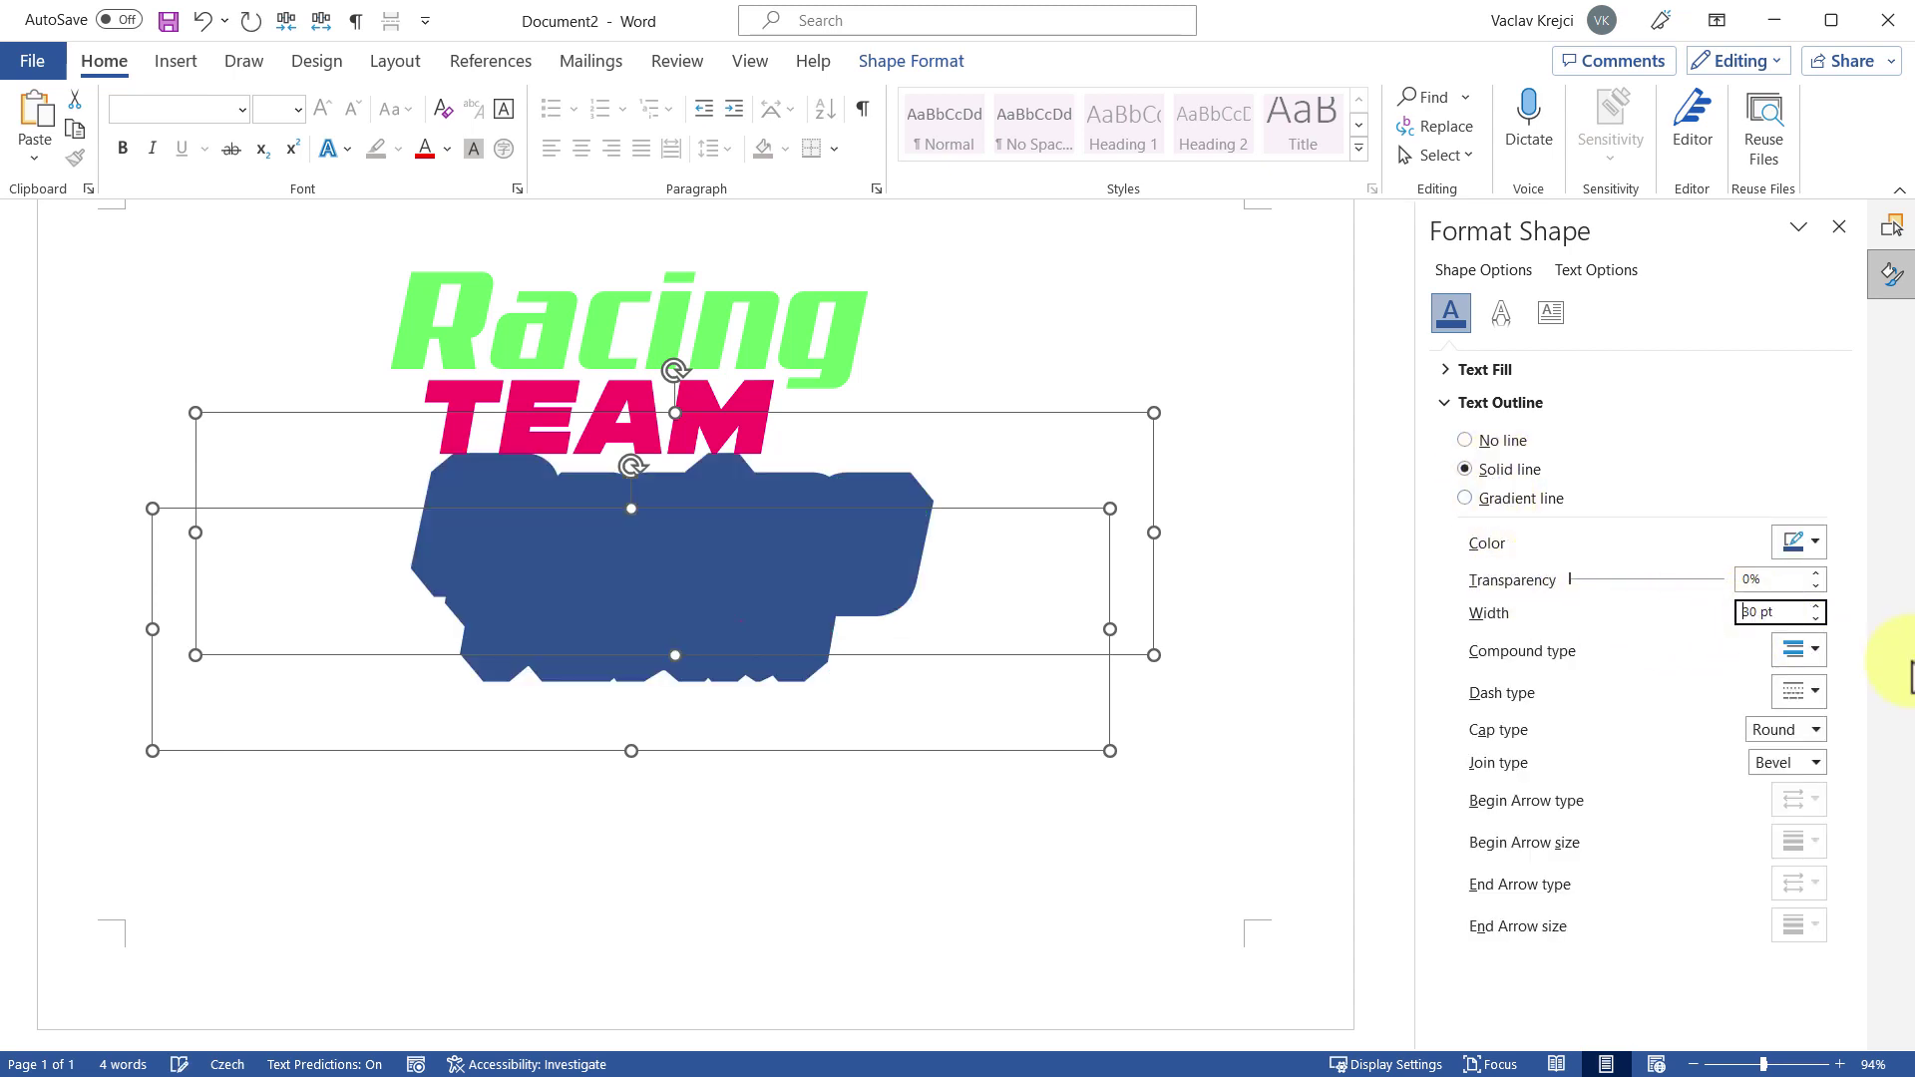
pyautogui.click(1798, 542)
pyautogui.click(1802, 609)
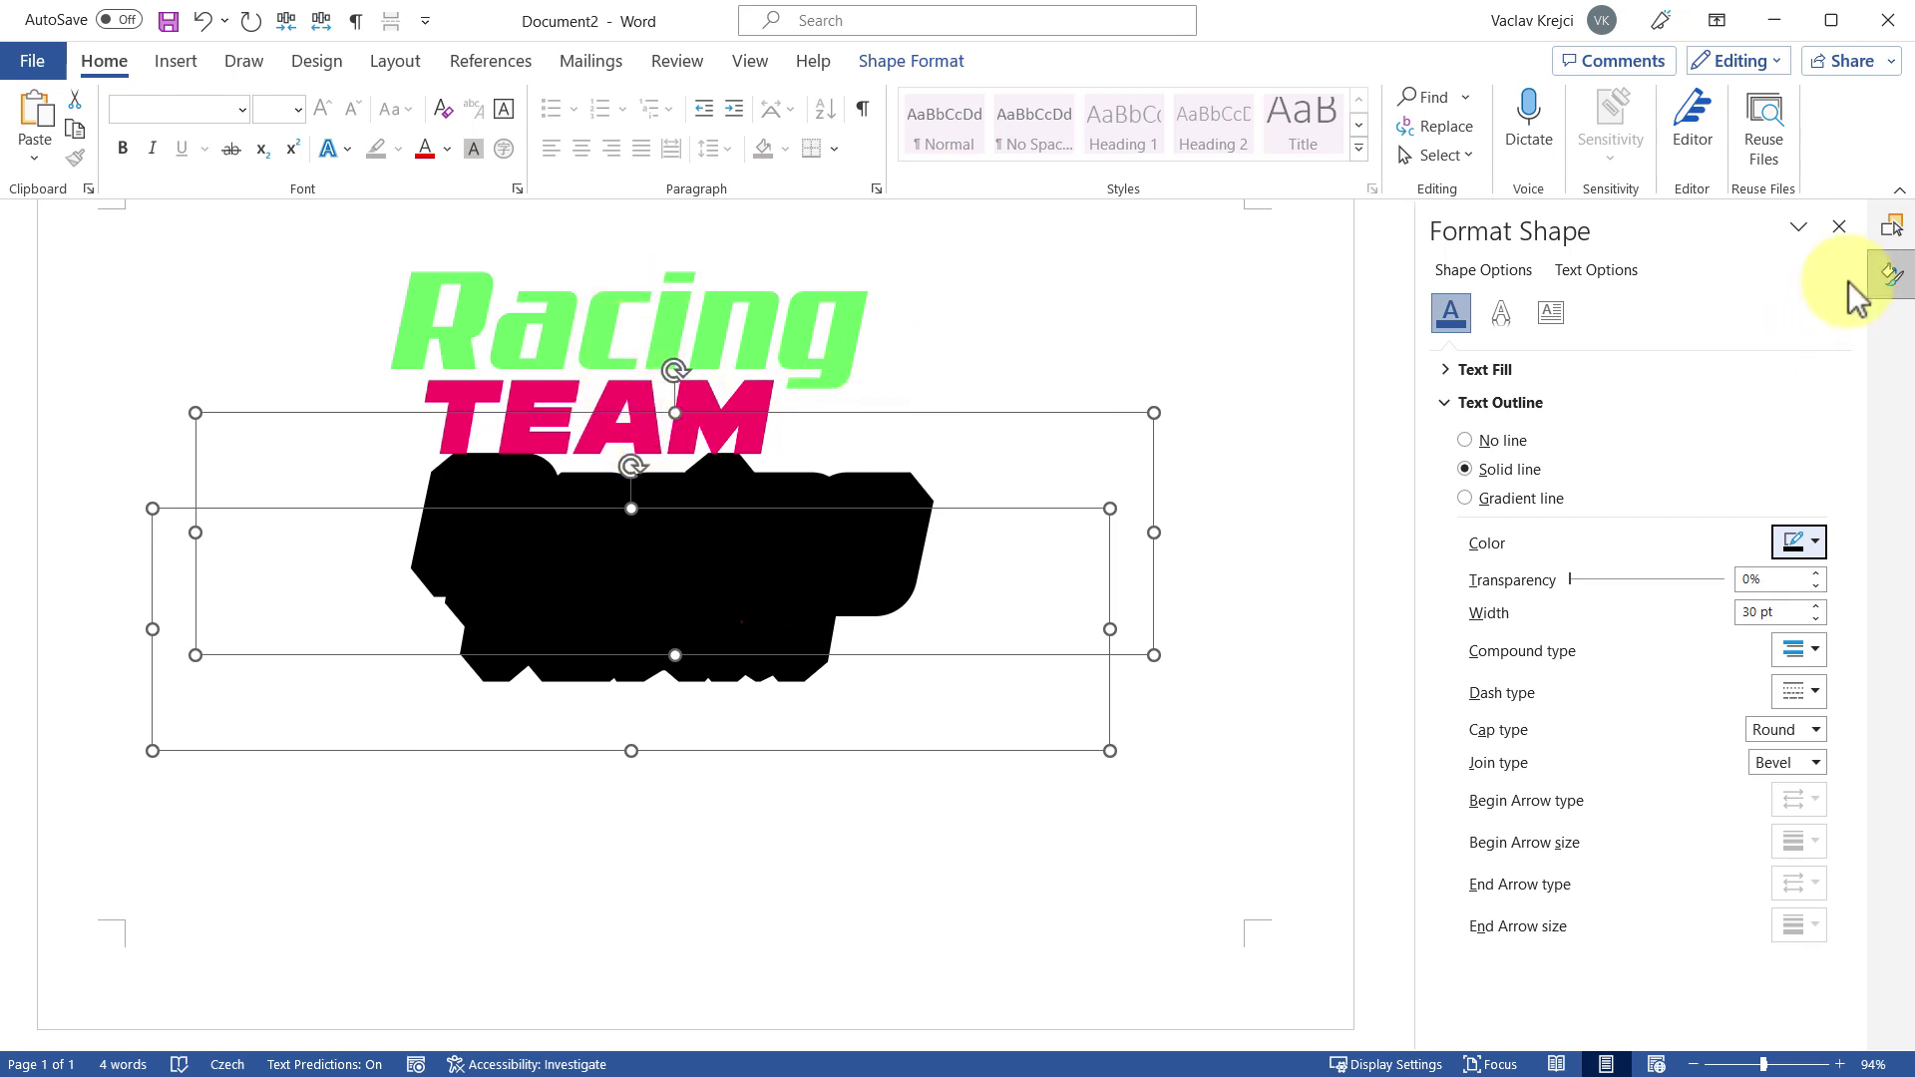
# Move the plain coloured "Racing" and "TEAM" copies together onto the black-outlined lettering
pyautogui.click(1885, 237)
pyautogui.keyDown('ctrl'); pyautogui.click(1433, 350); pyautogui.keyUp('ctrl')
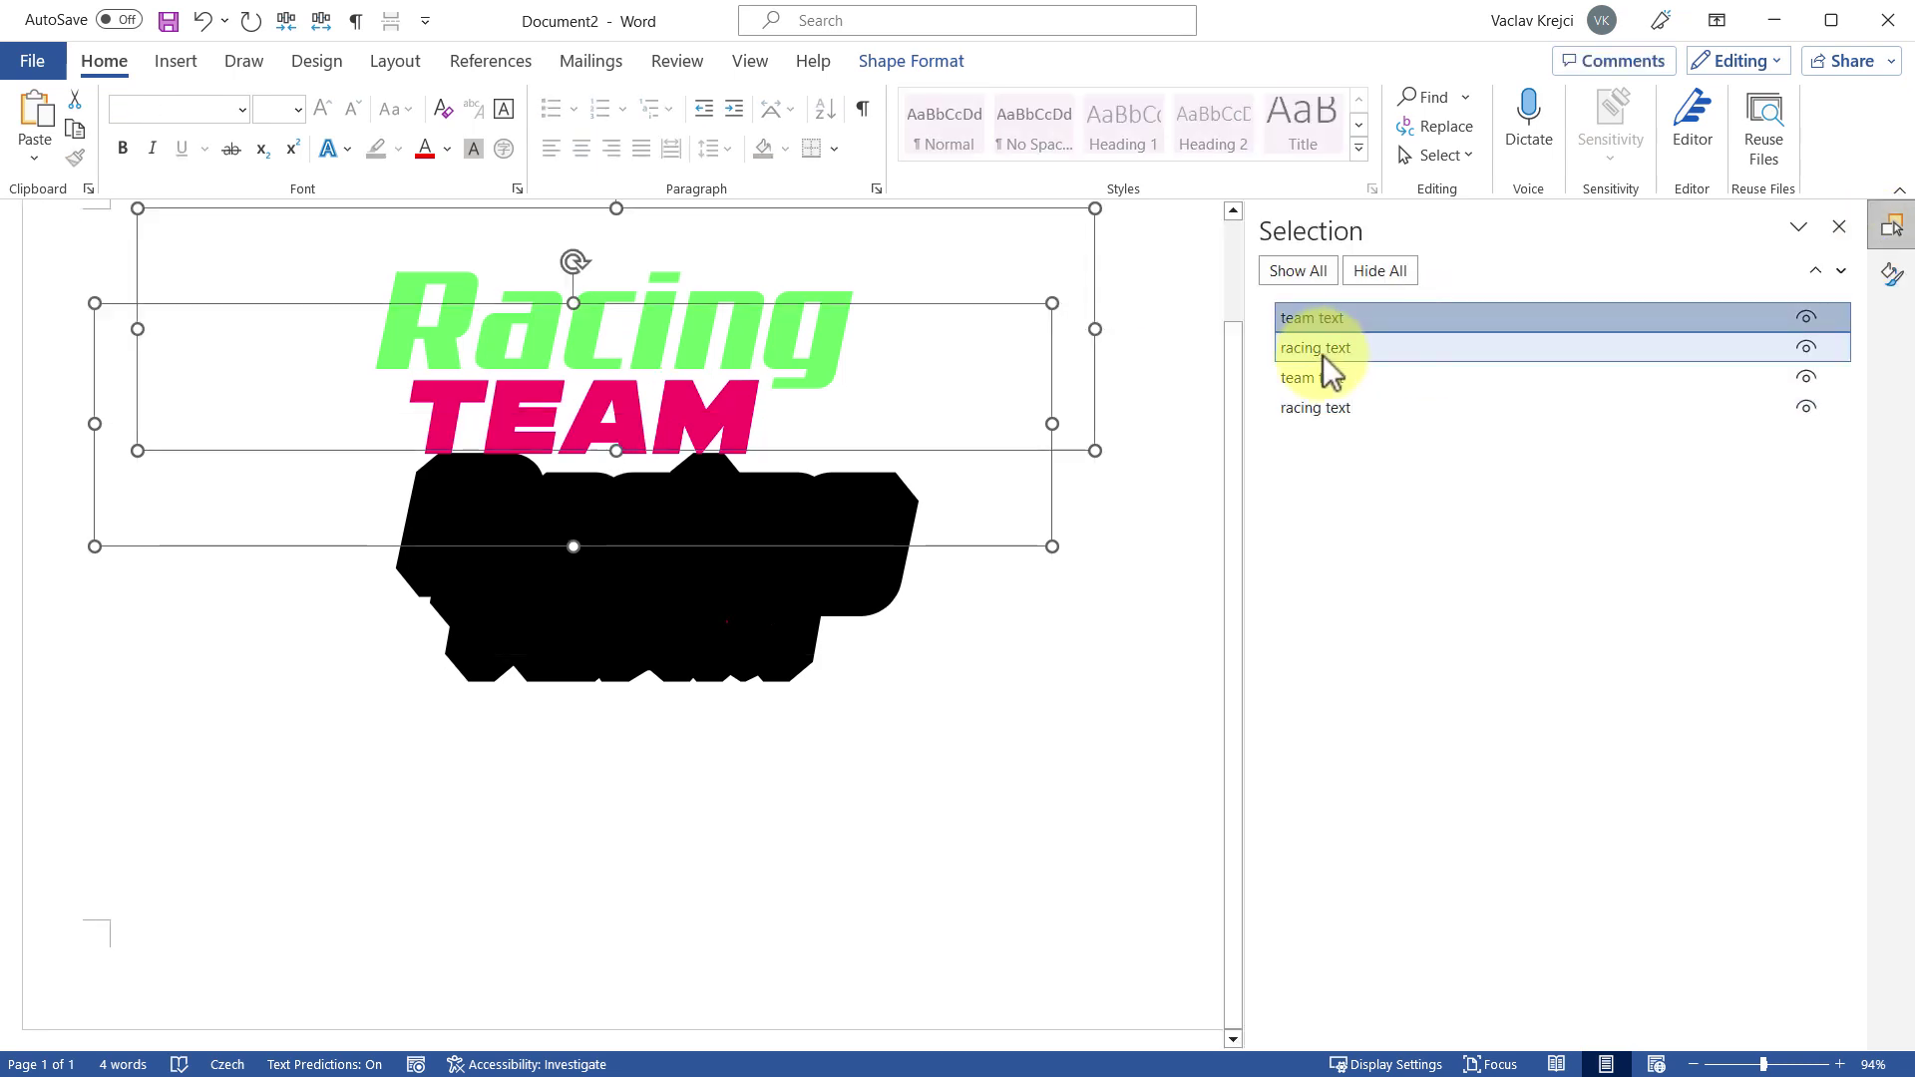
pyautogui.moveTo(959, 311); pyautogui.dragTo(998, 503)
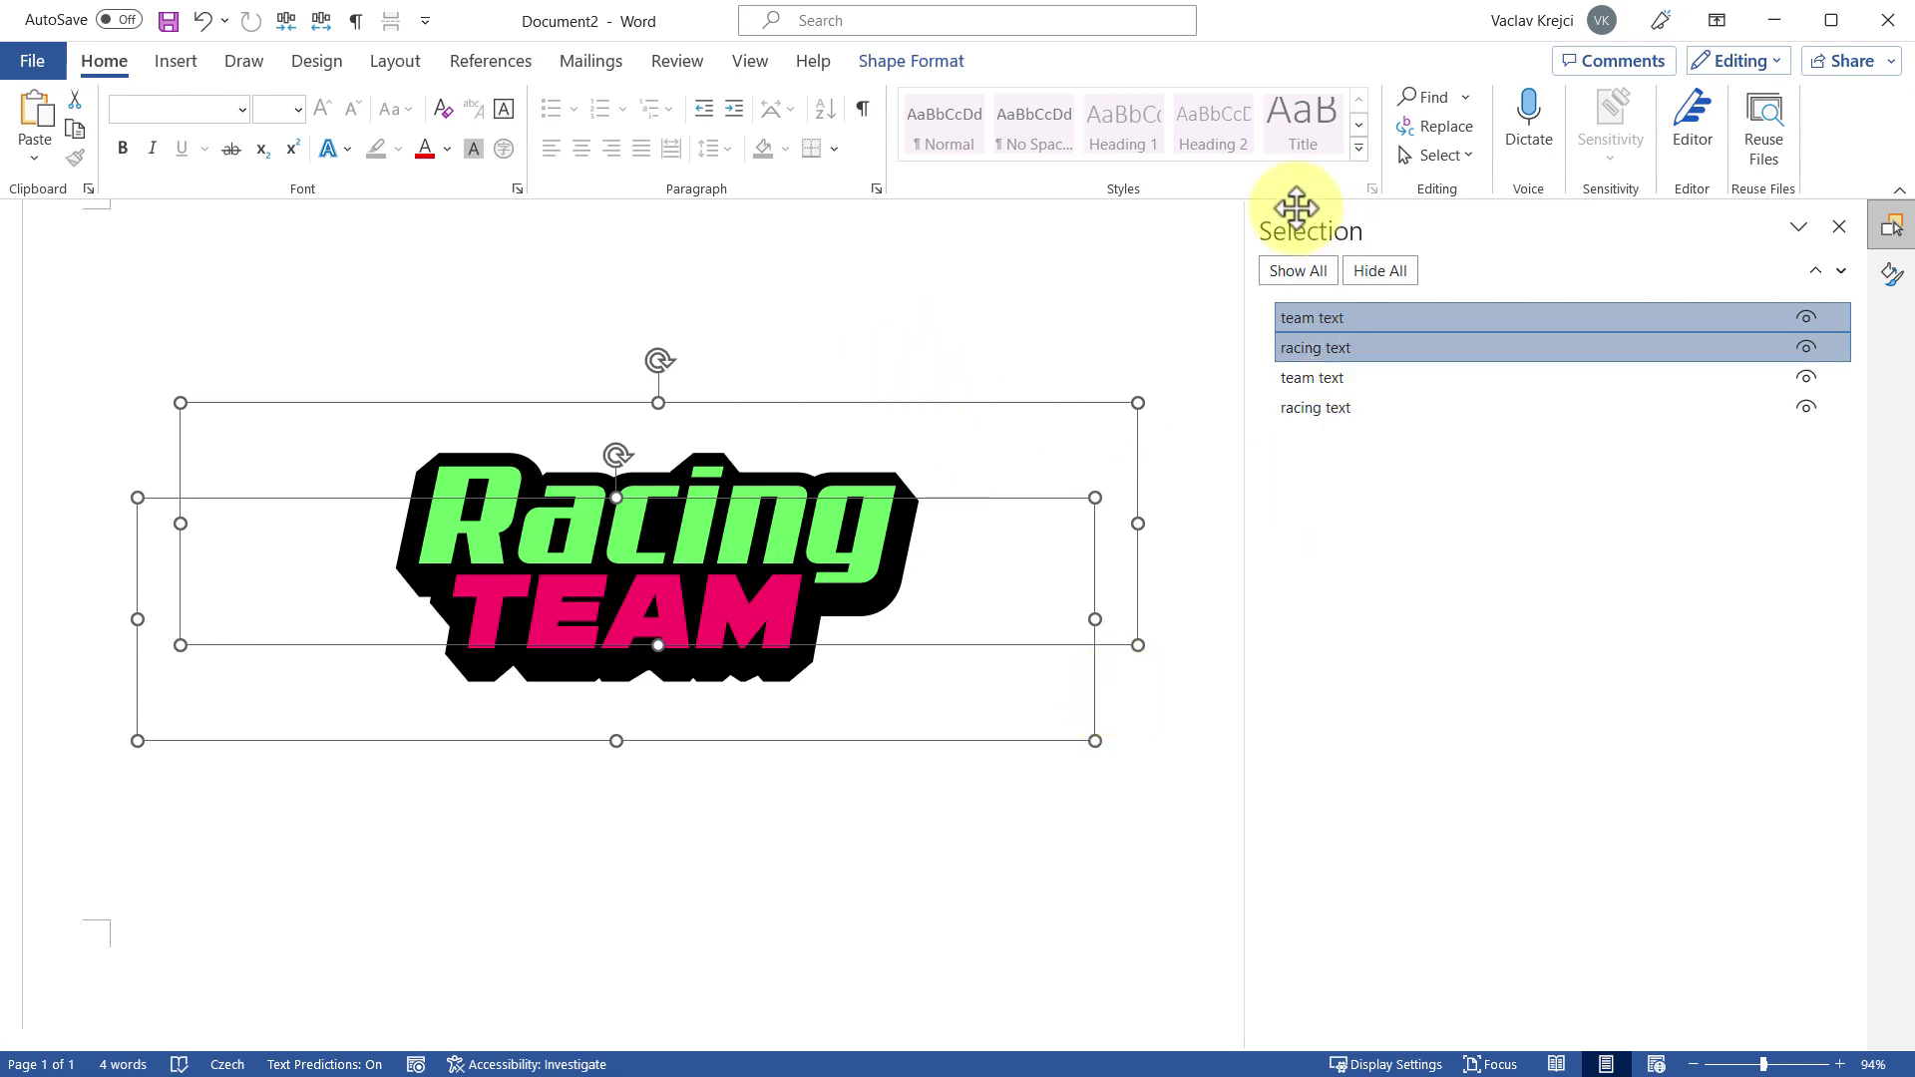
# Rename the two outlined text boxes as "team text - black outline" and "racing text - black outline"
pyautogui.click(1337, 378)
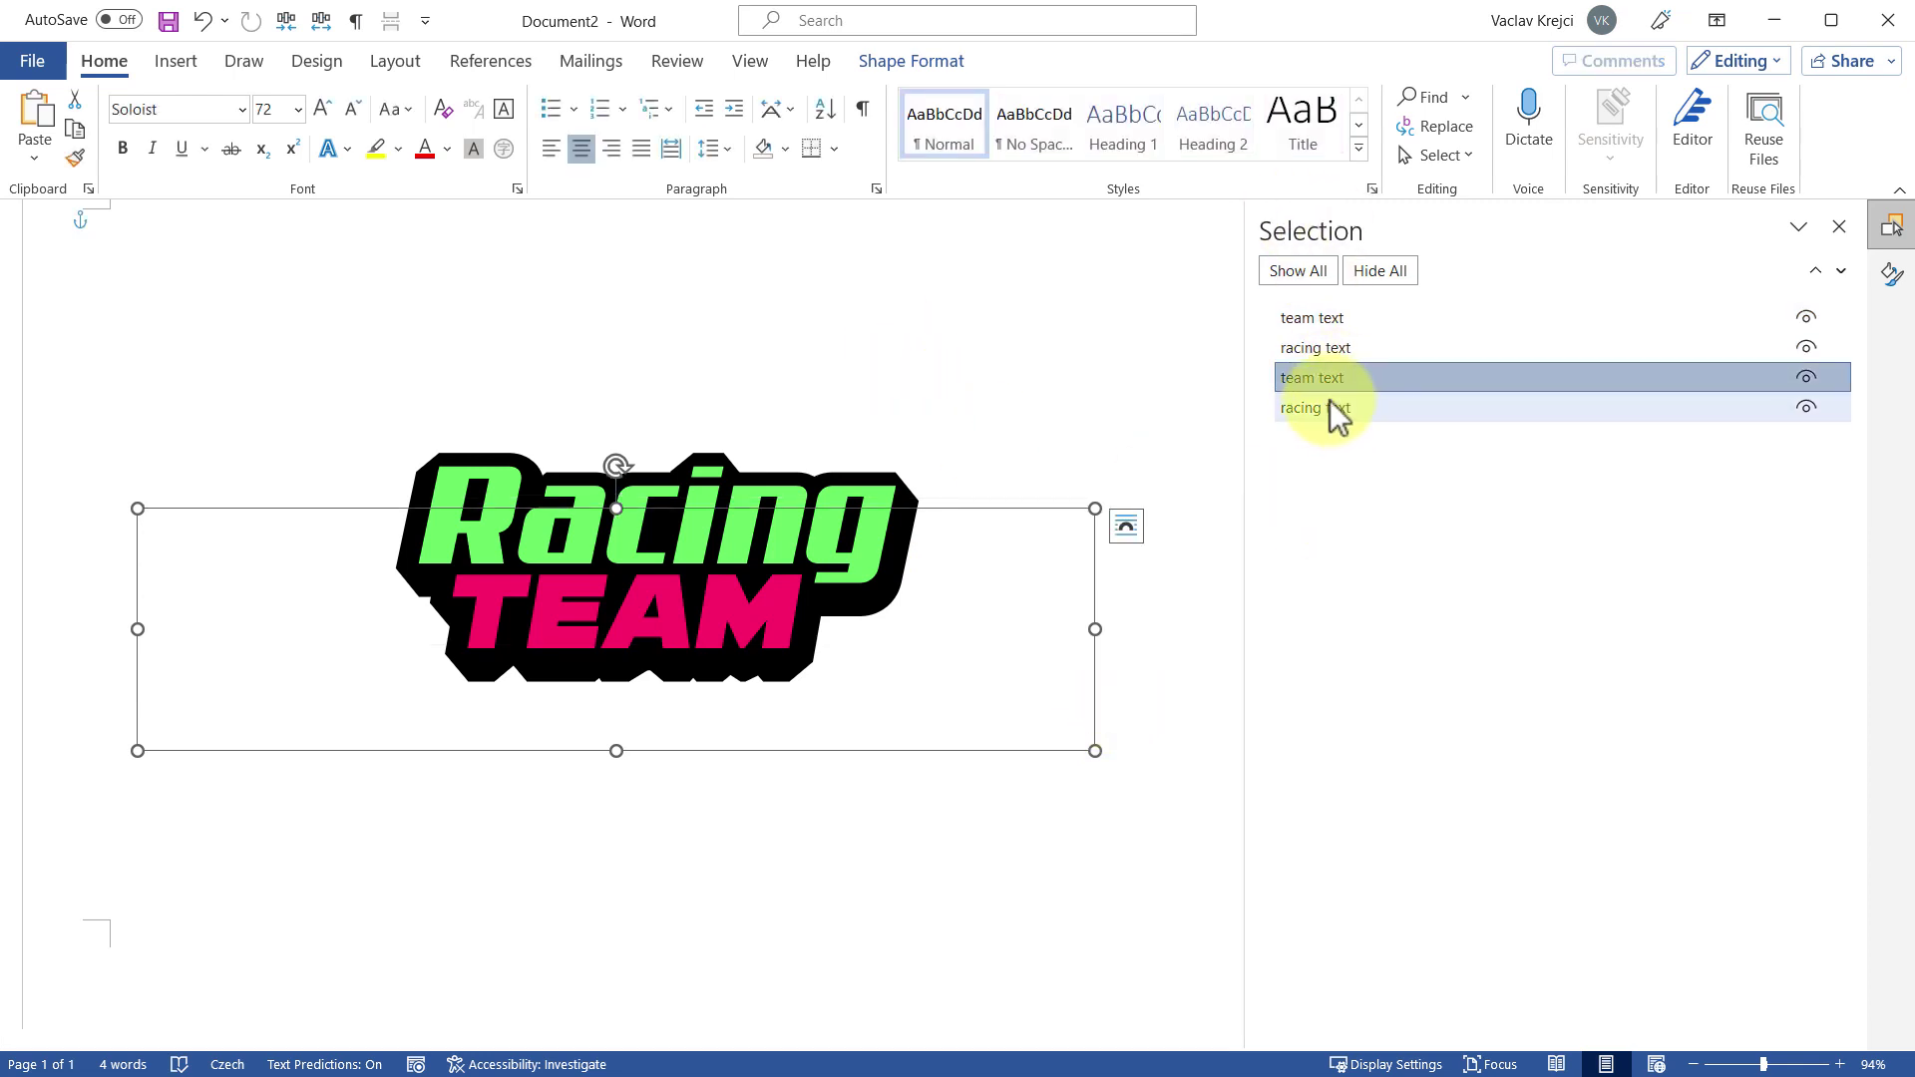
pyautogui.click(1336, 378)
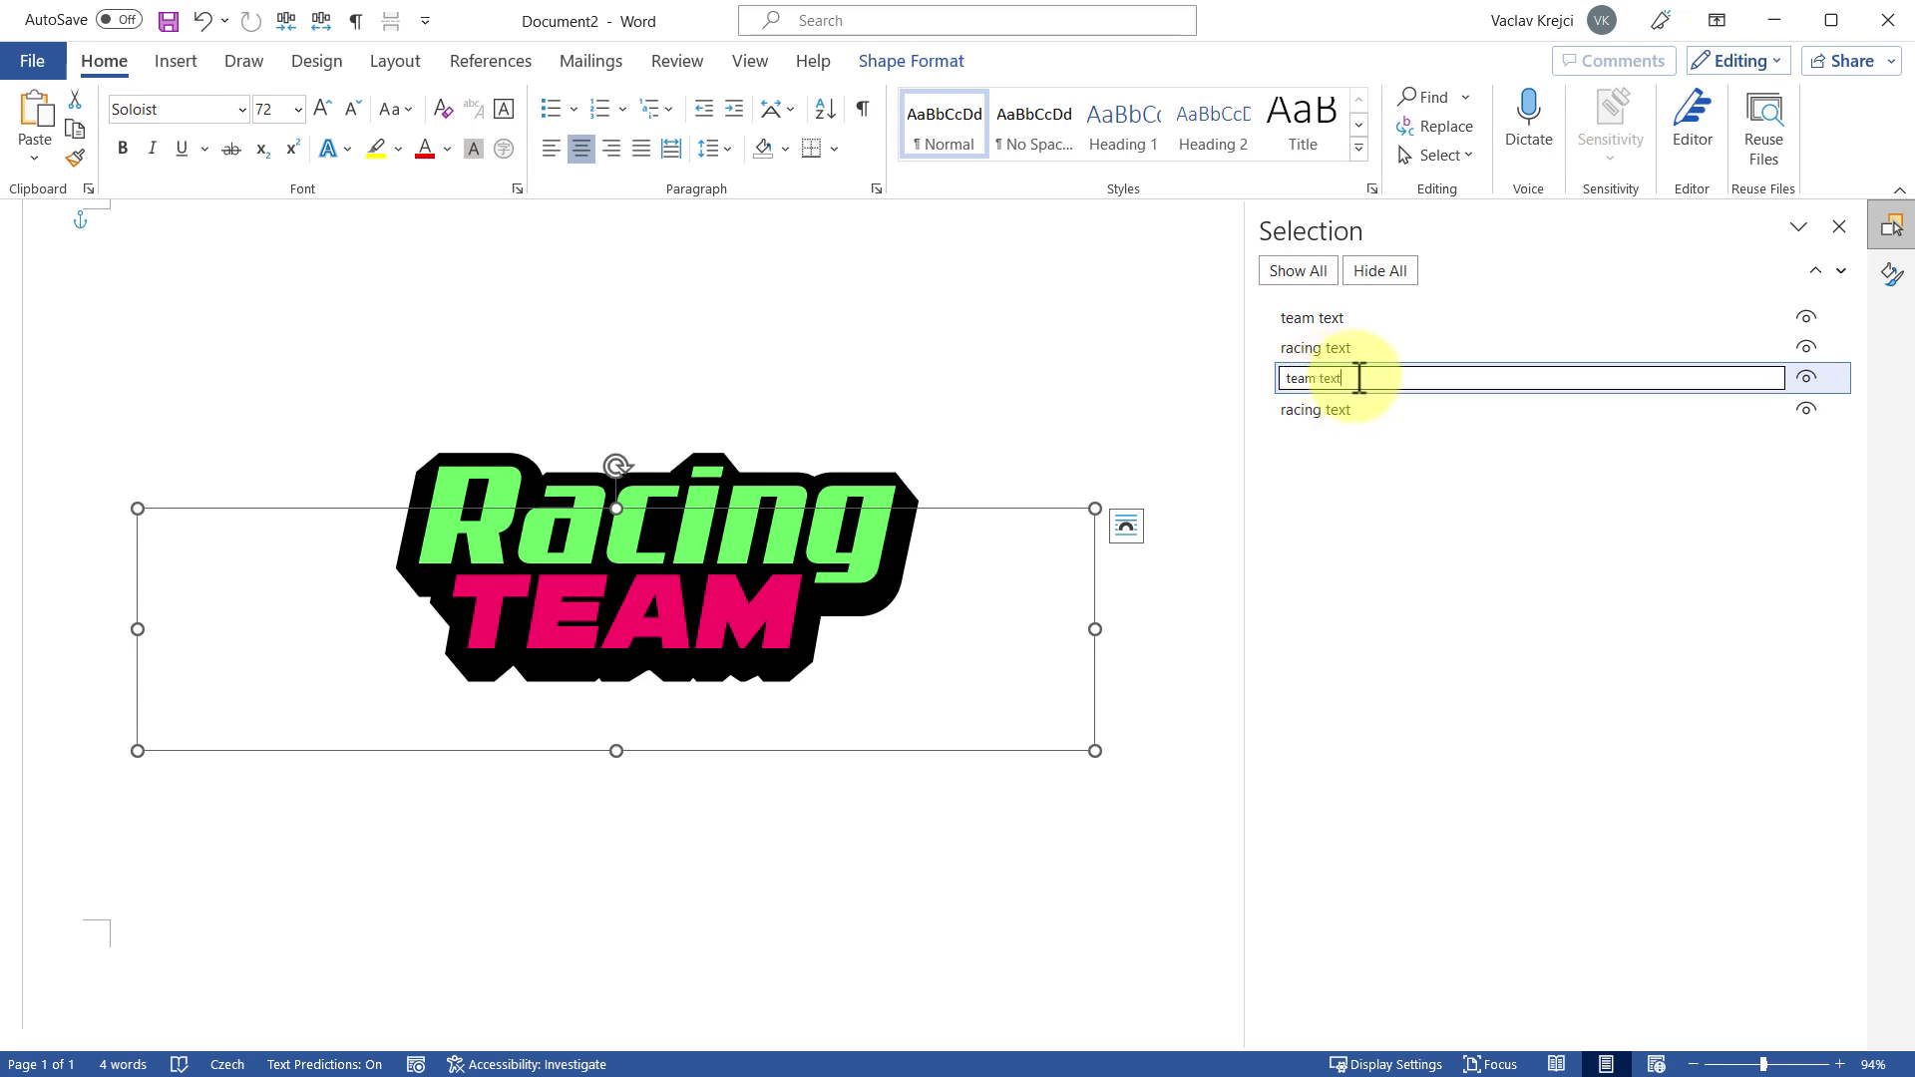
pyautogui.write('- black outline')
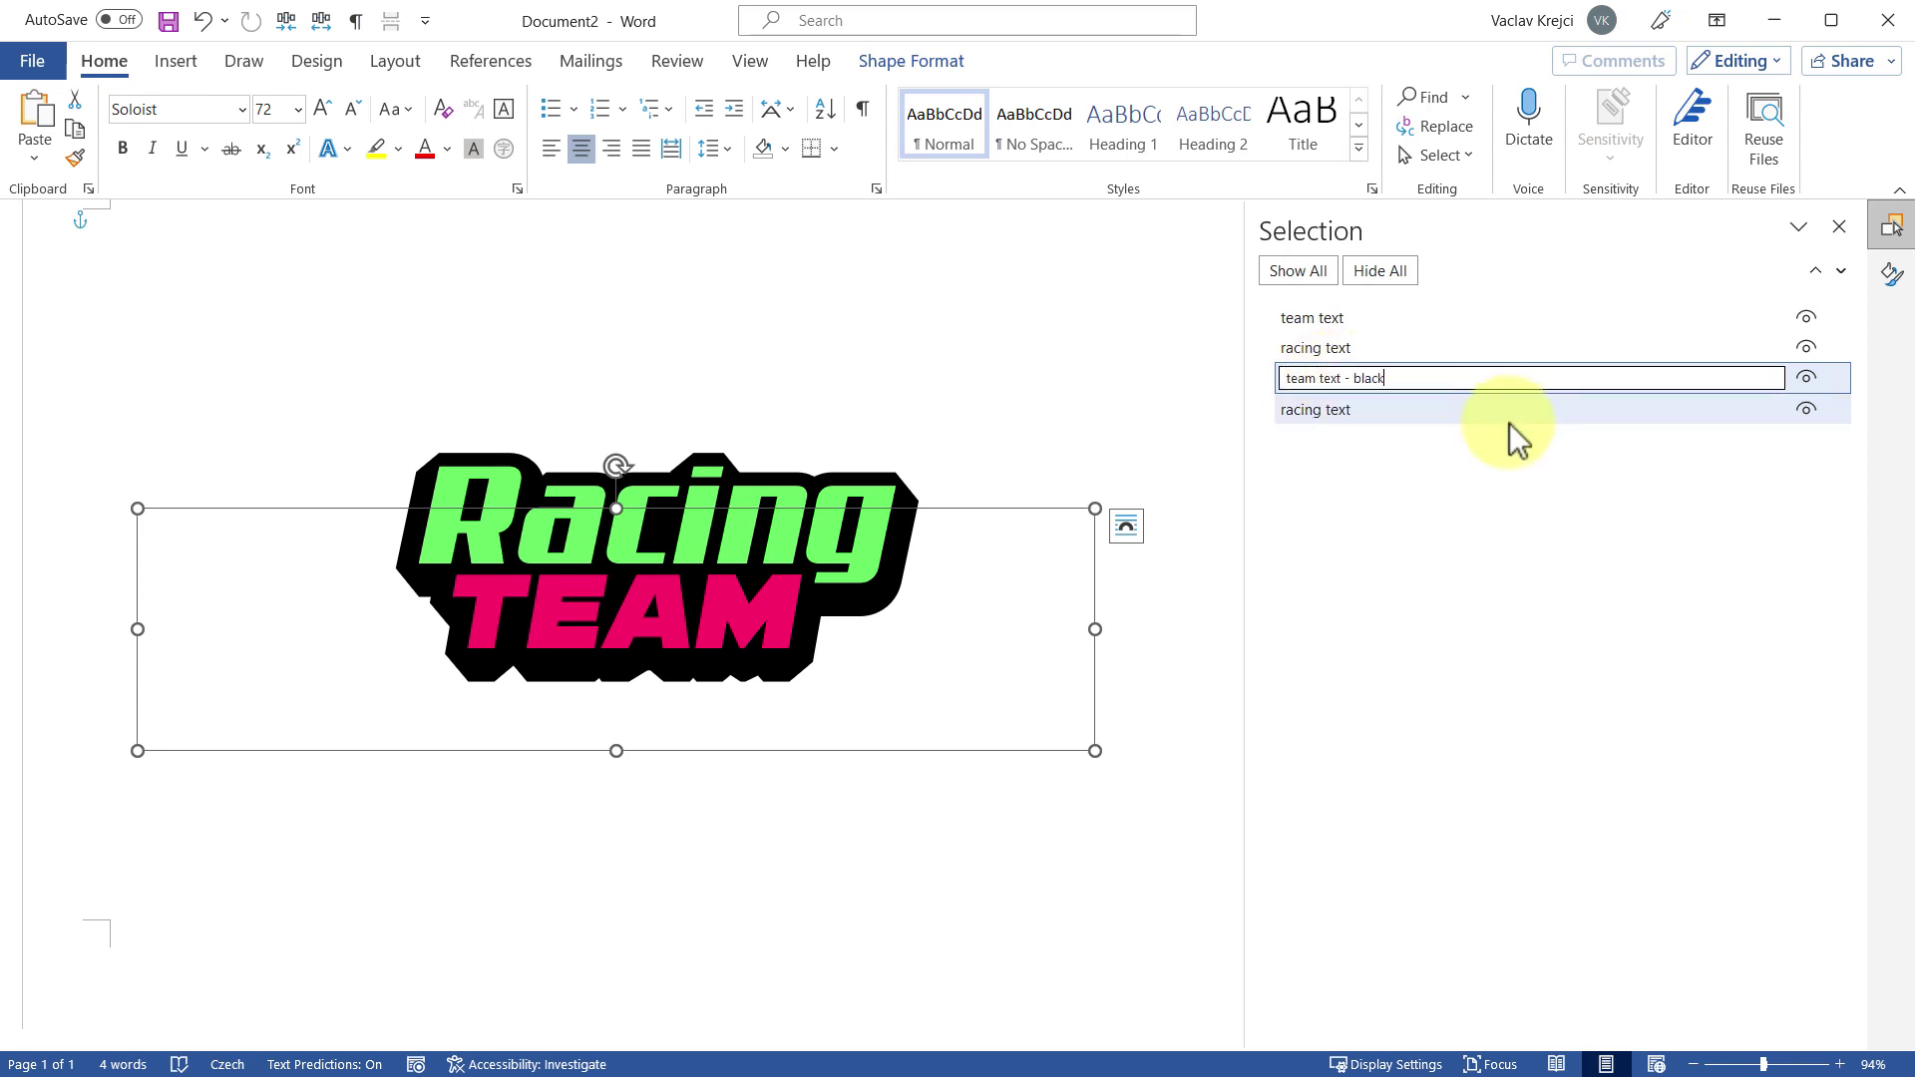
pyautogui.click(1326, 412)
pyautogui.click(1354, 411)
pyautogui.write('- black outline')
pyautogui.press('Return')
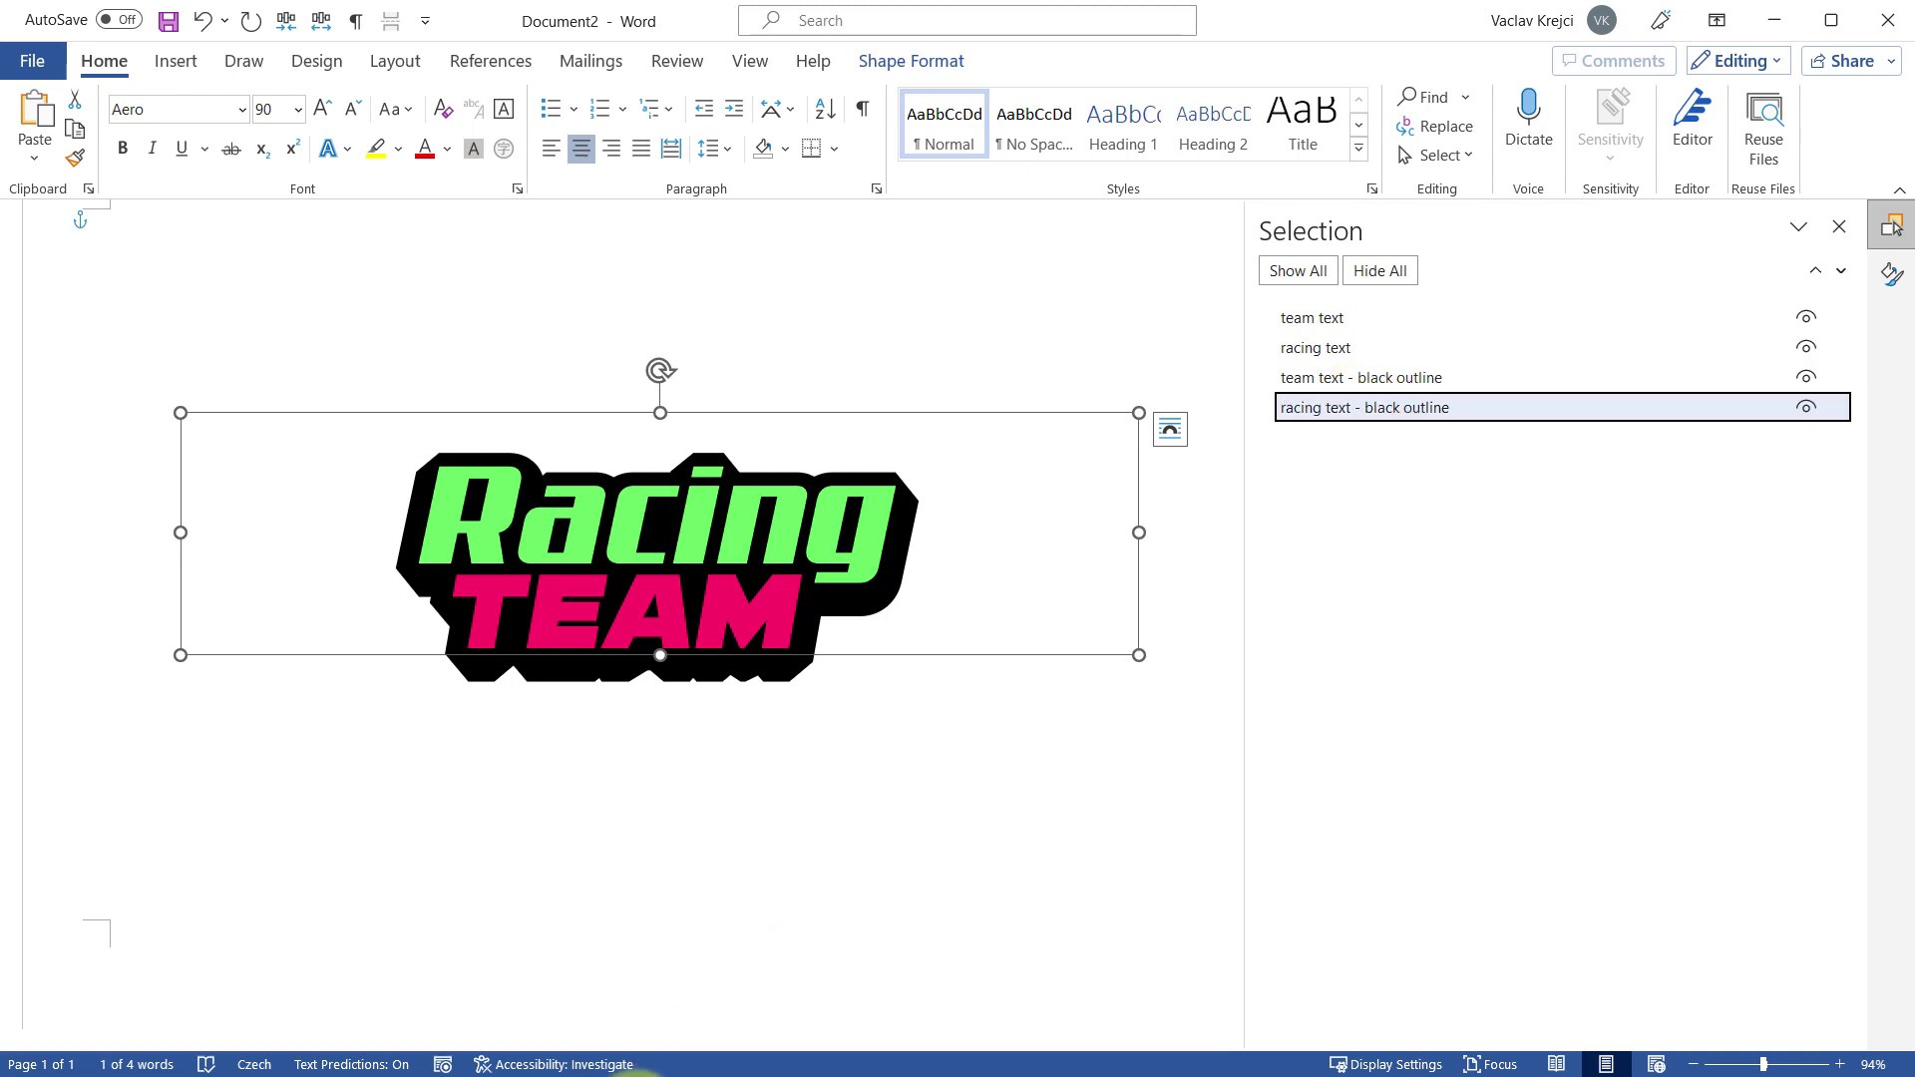
# Duplicate the two black-outlined text boxes together
pyautogui.click(468, 1034)
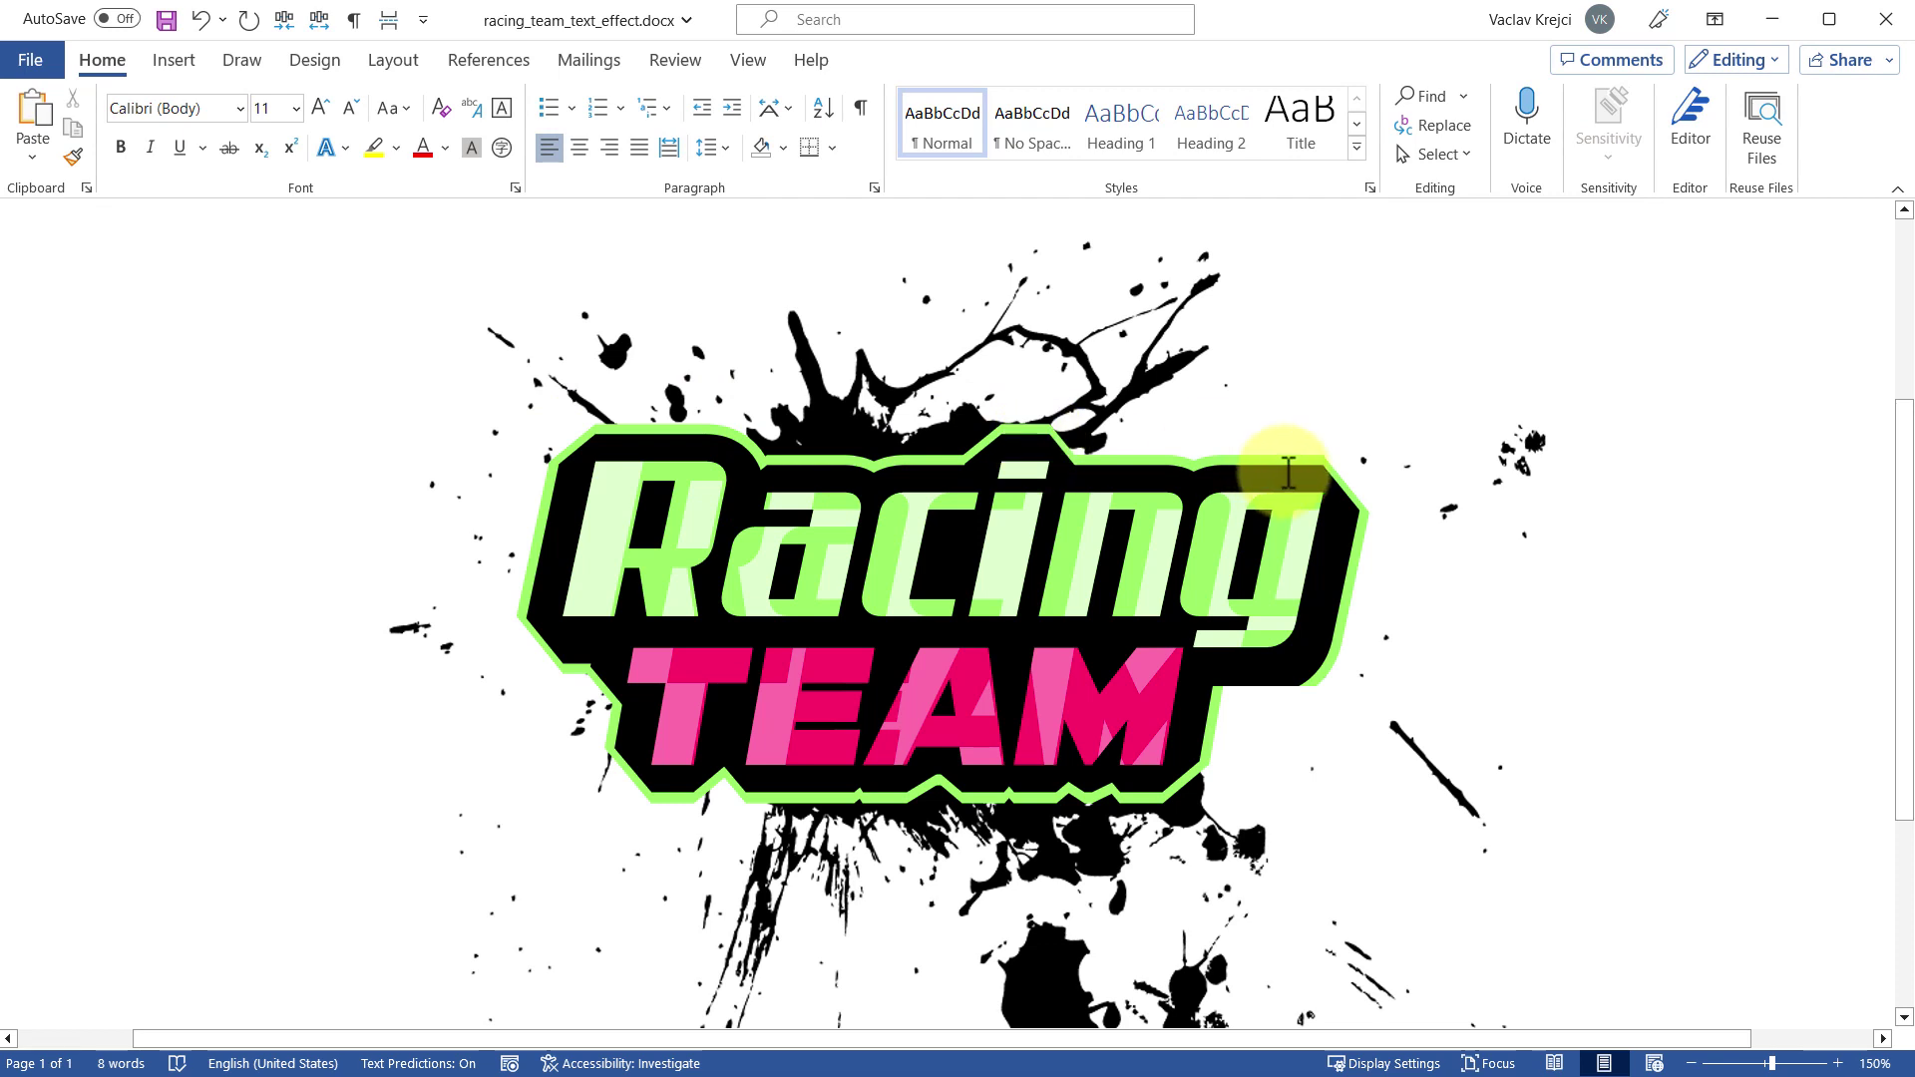
pyautogui.hotkey('alt', 'Tab')
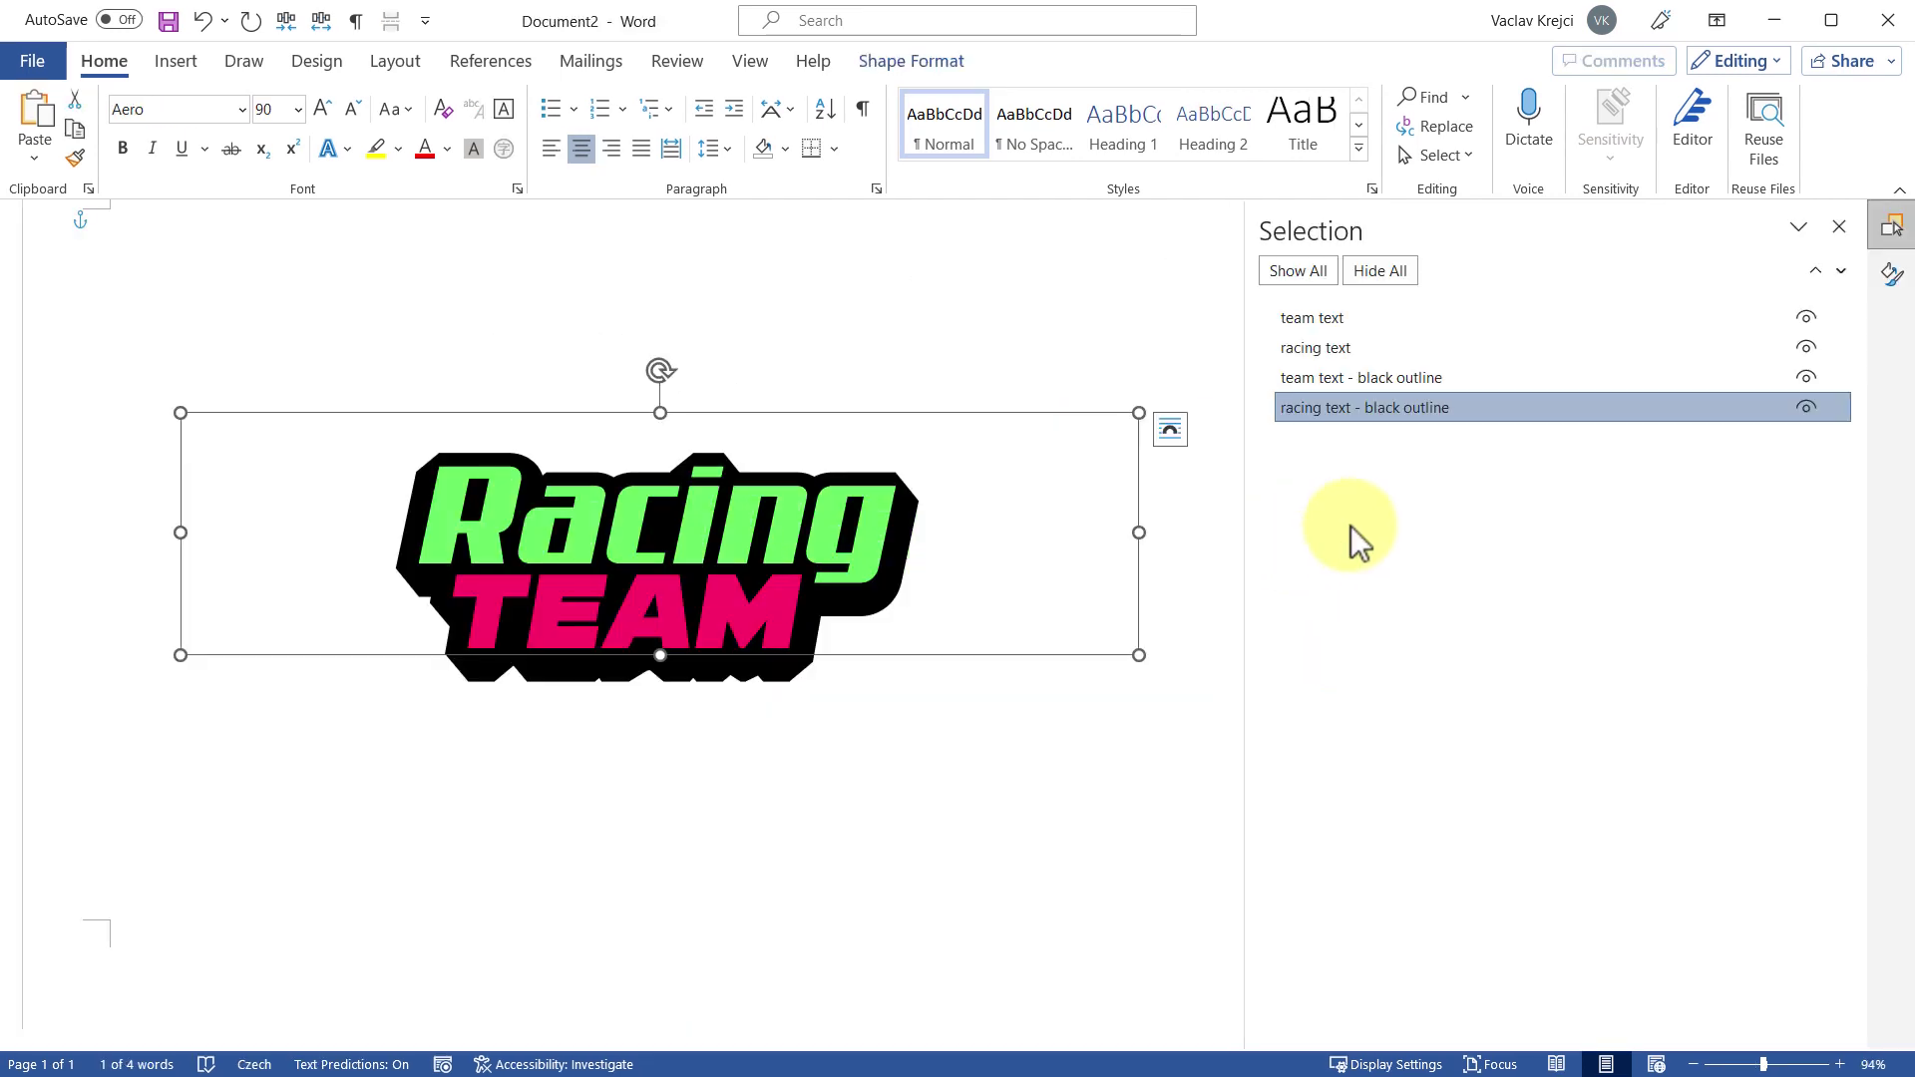
pyautogui.keyDown('ctrl'); pyautogui.click(1368, 378); pyautogui.keyUp('ctrl')
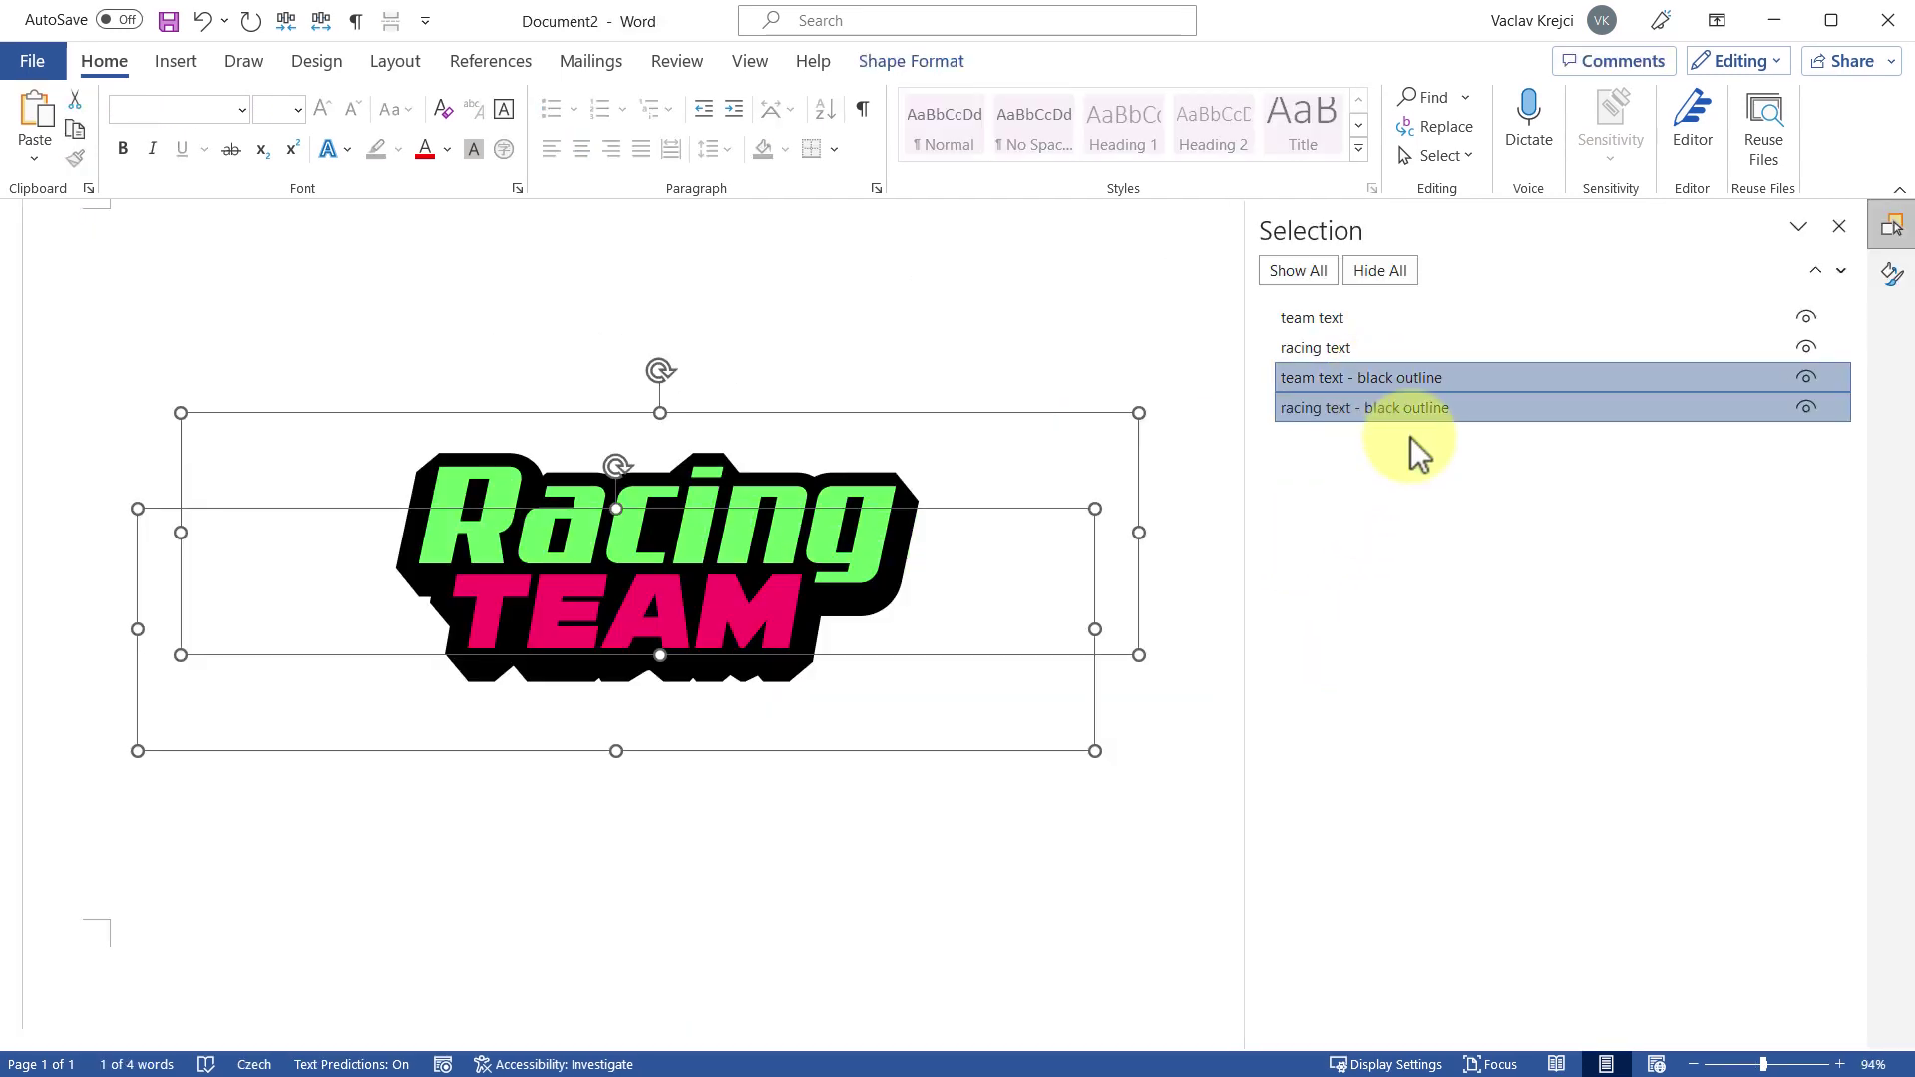
pyautogui.click(40, 124)
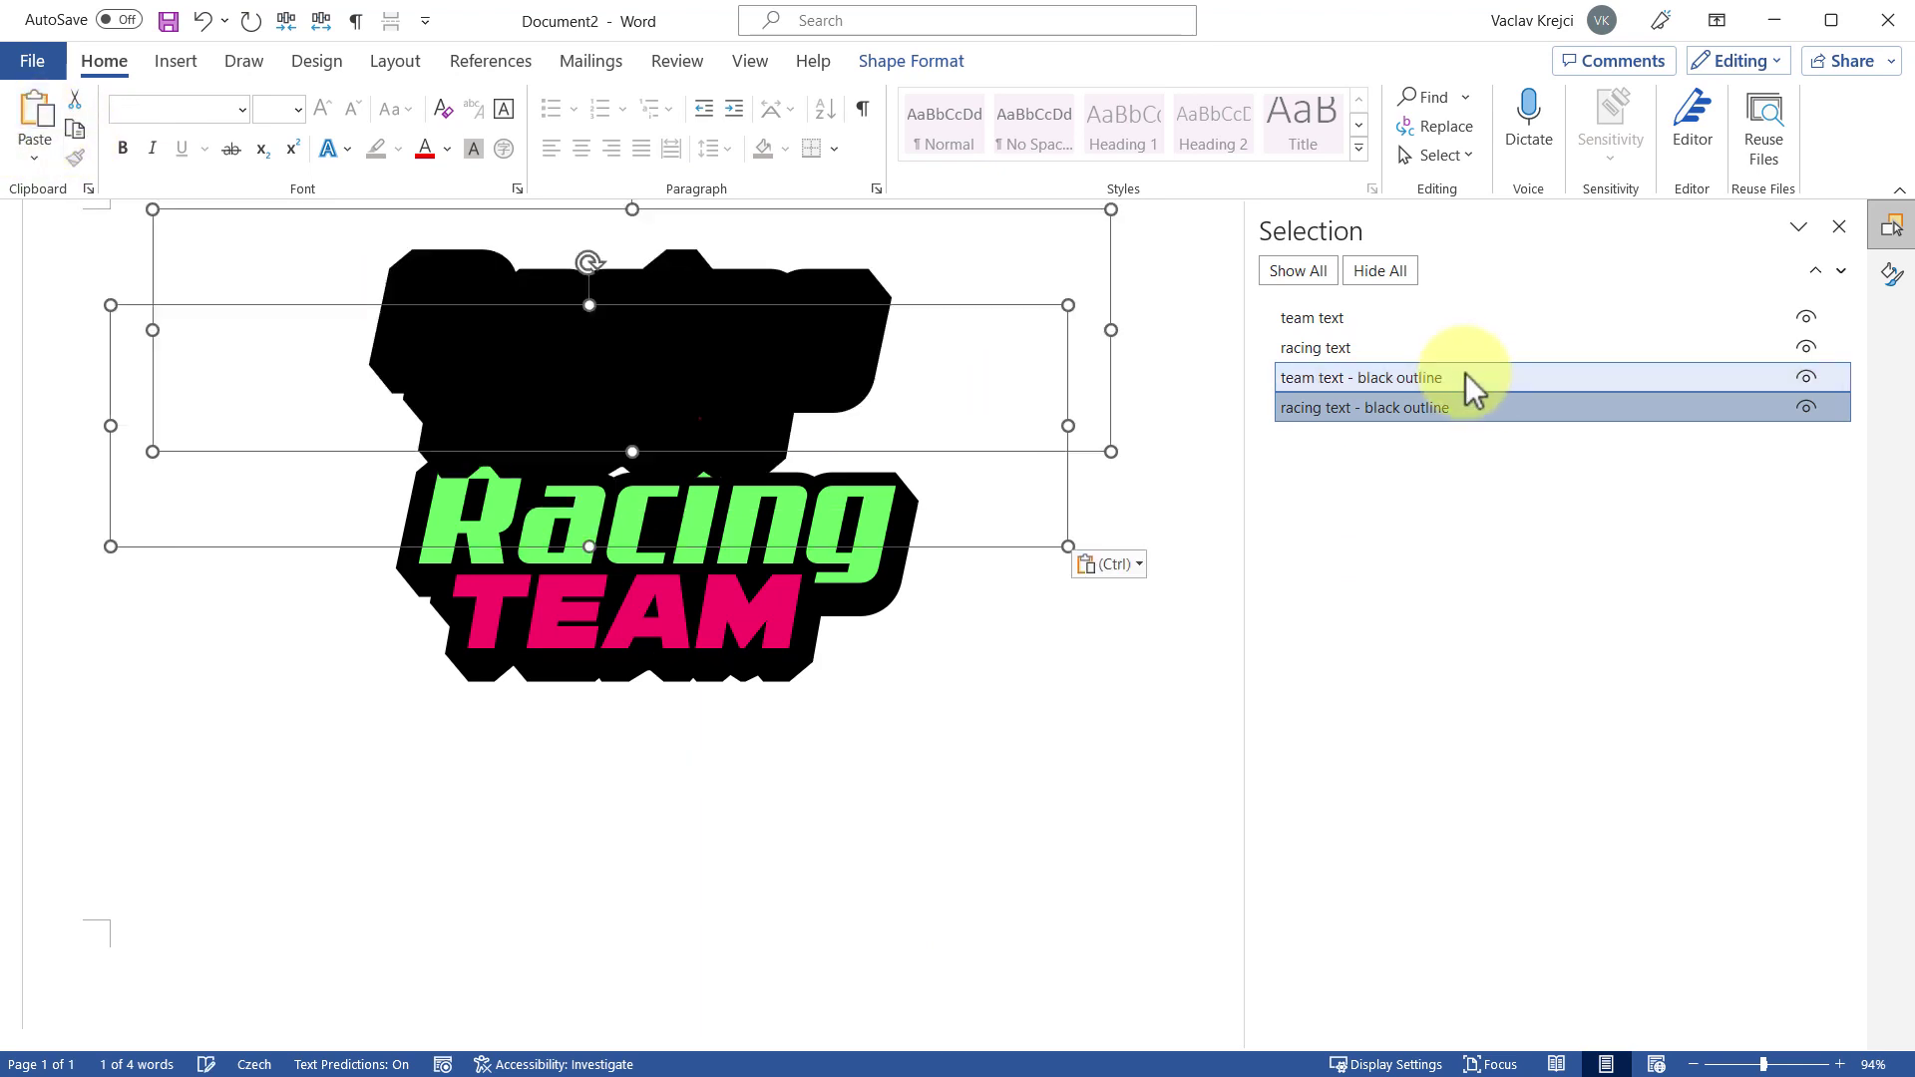
# Send the two new outline copies to the back of the stacking order and align them behind the existing lettering
pyautogui.keyDown('ctrl'); pyautogui.click(1304, 321); pyautogui.keyUp('ctrl')
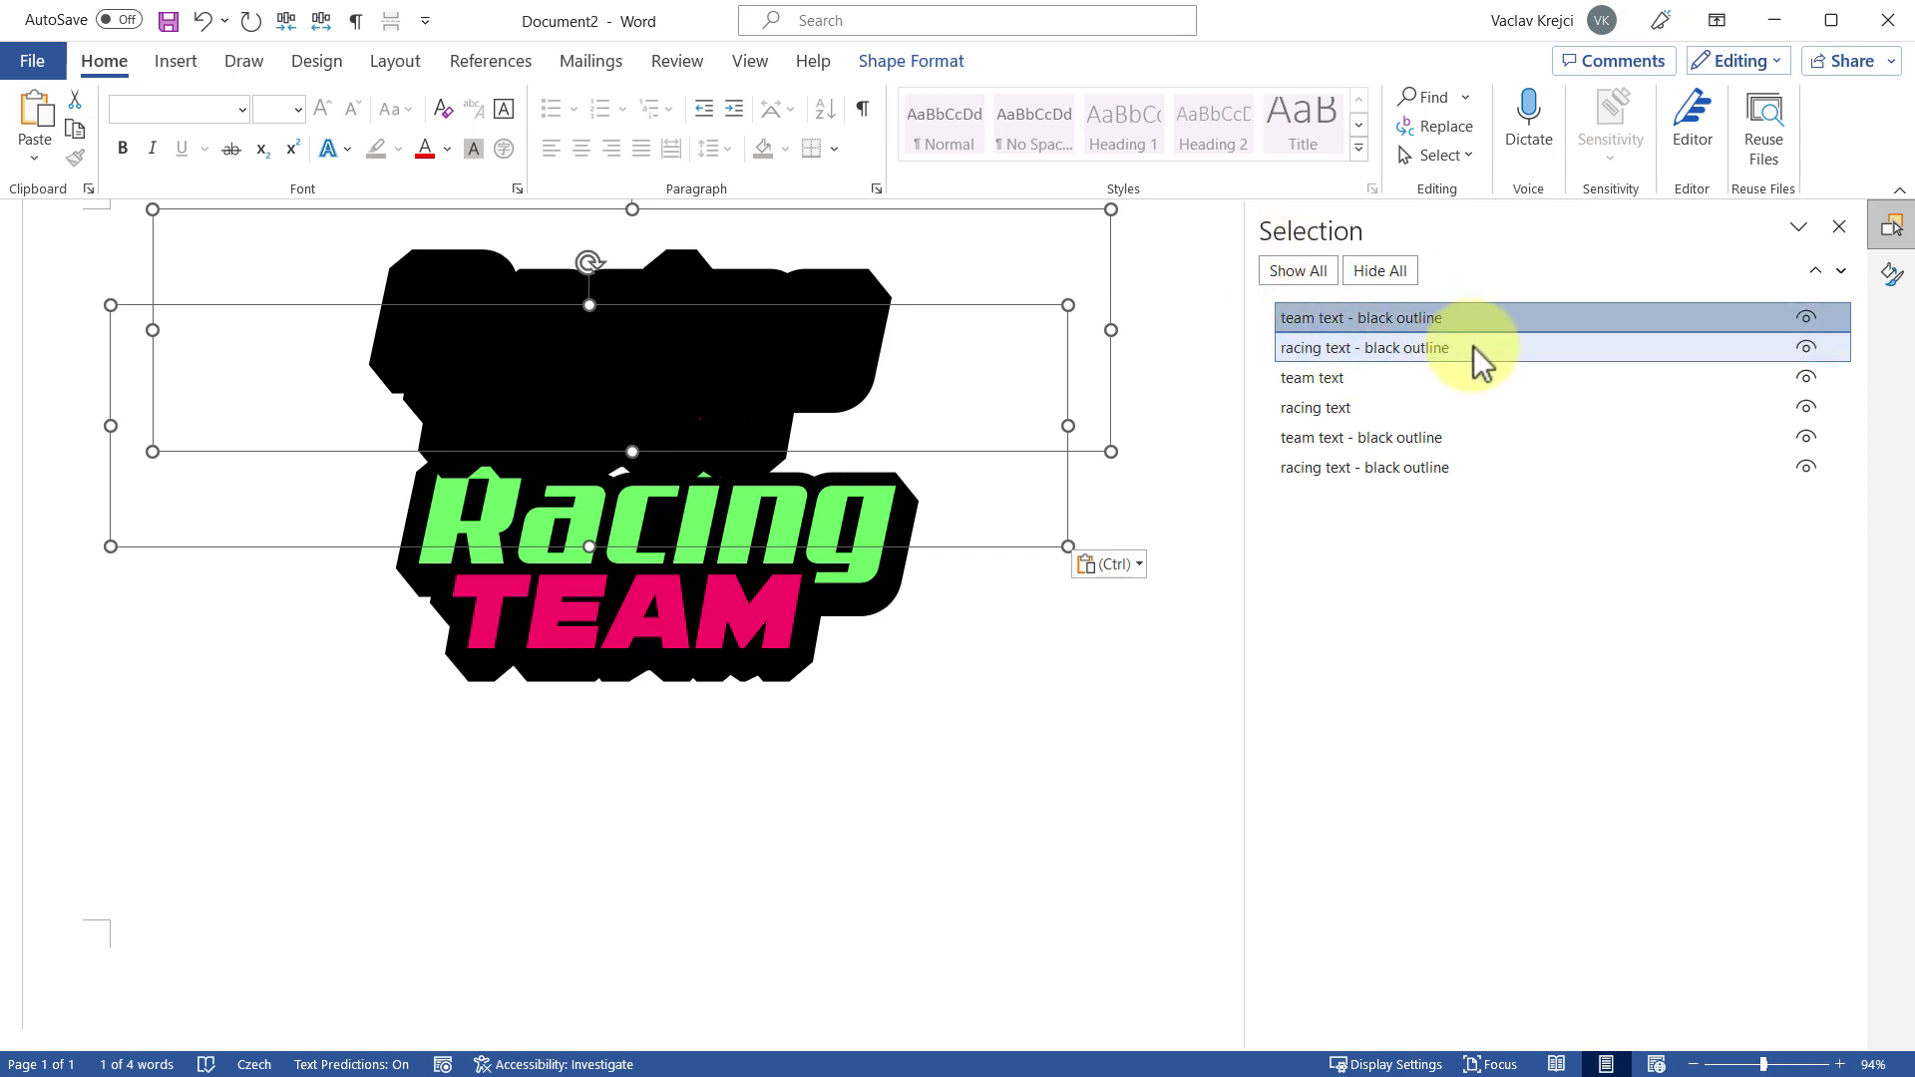
pyautogui.moveTo(1478, 346); pyautogui.dragTo(1462, 493)
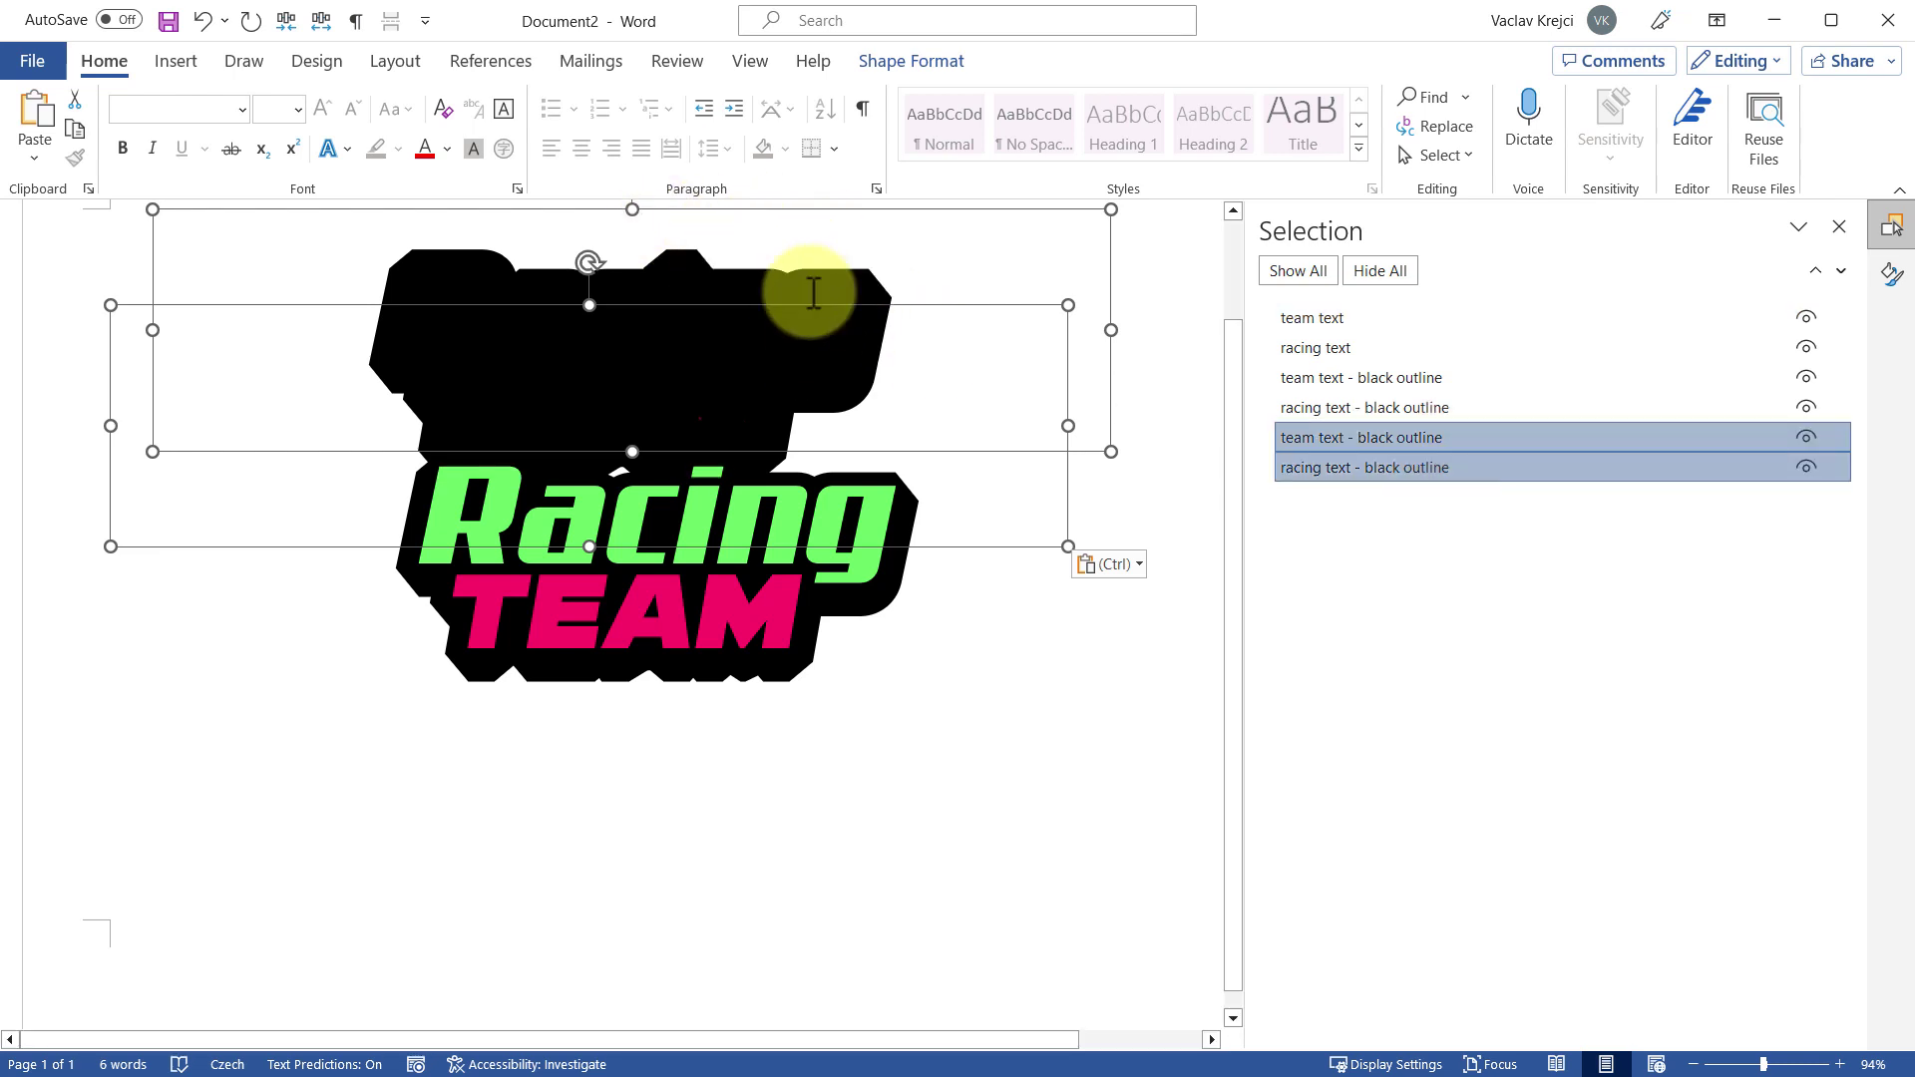
pyautogui.moveTo(698, 211); pyautogui.dragTo(720, 418)
# Set the text outline of the two rearmost copies to the recently used light green at 40 pt width
pyautogui.click(1887, 277)
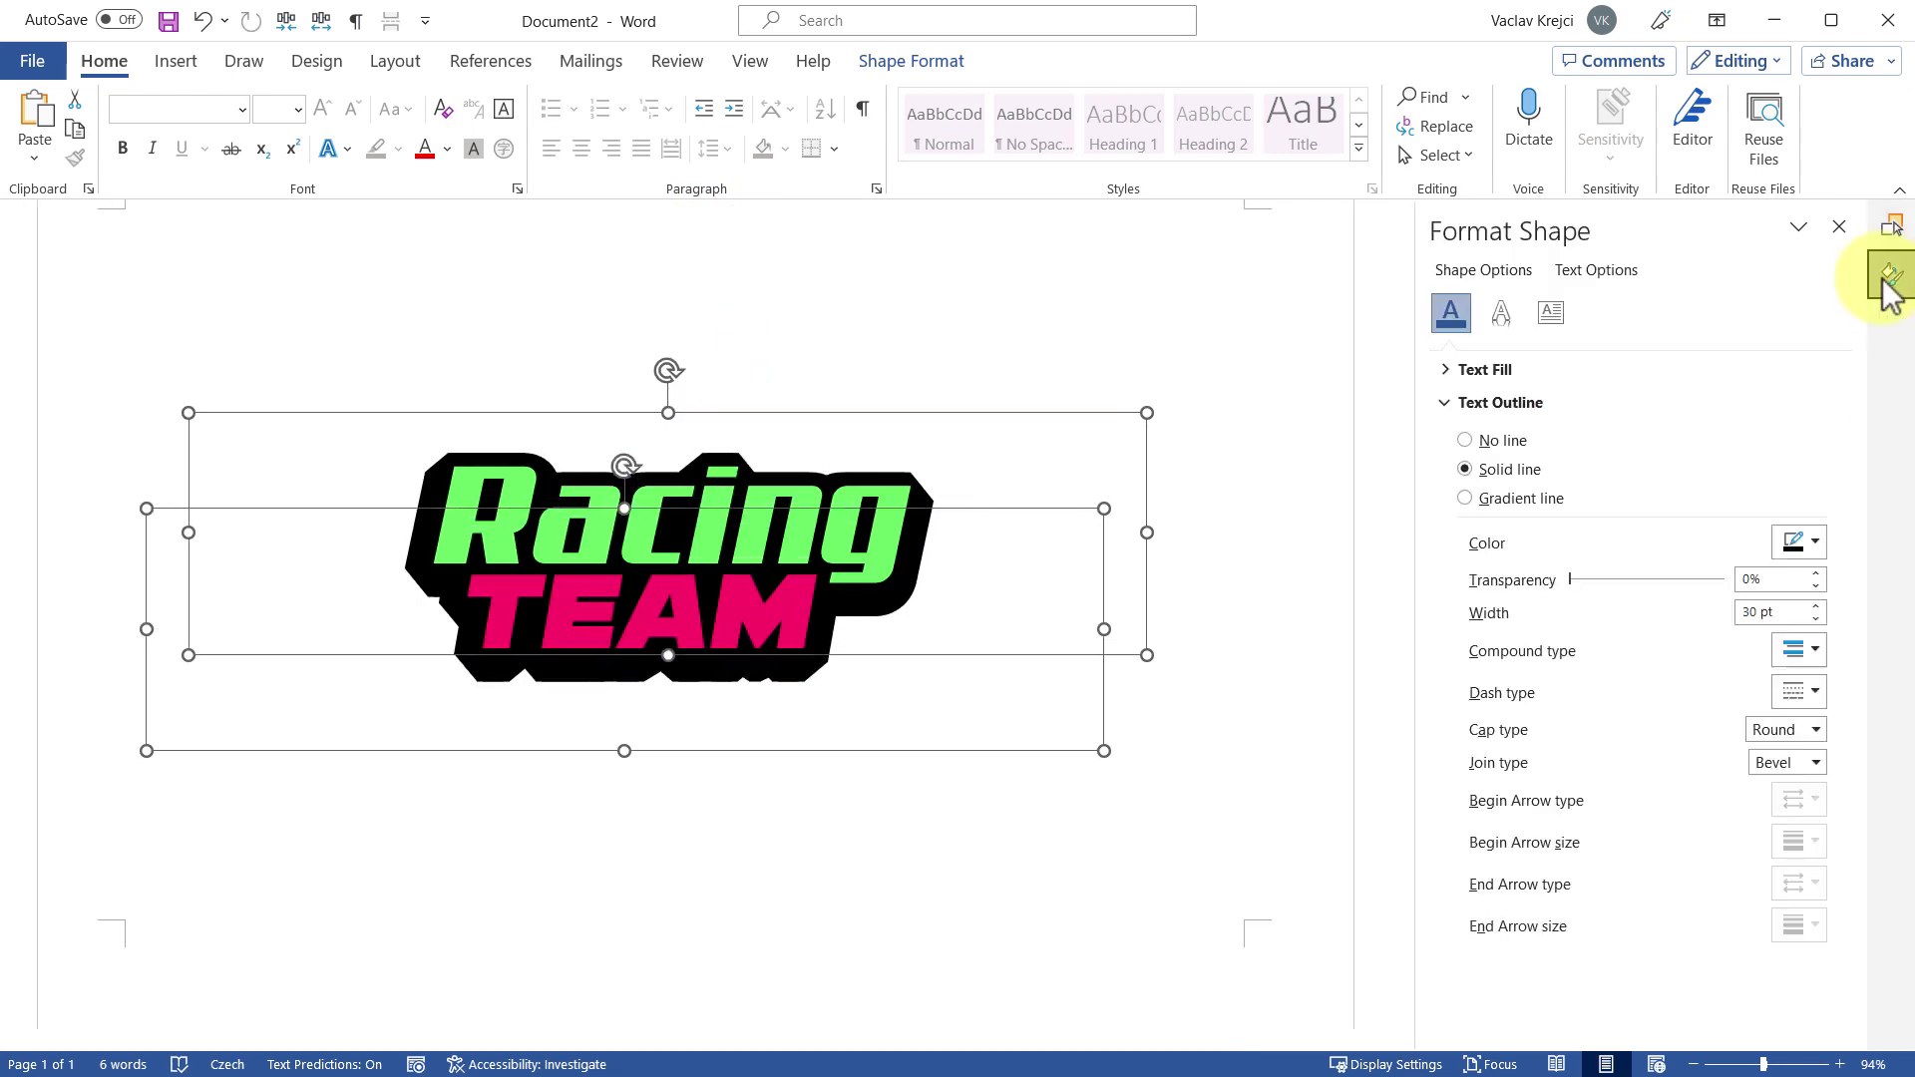
pyautogui.click(1810, 551)
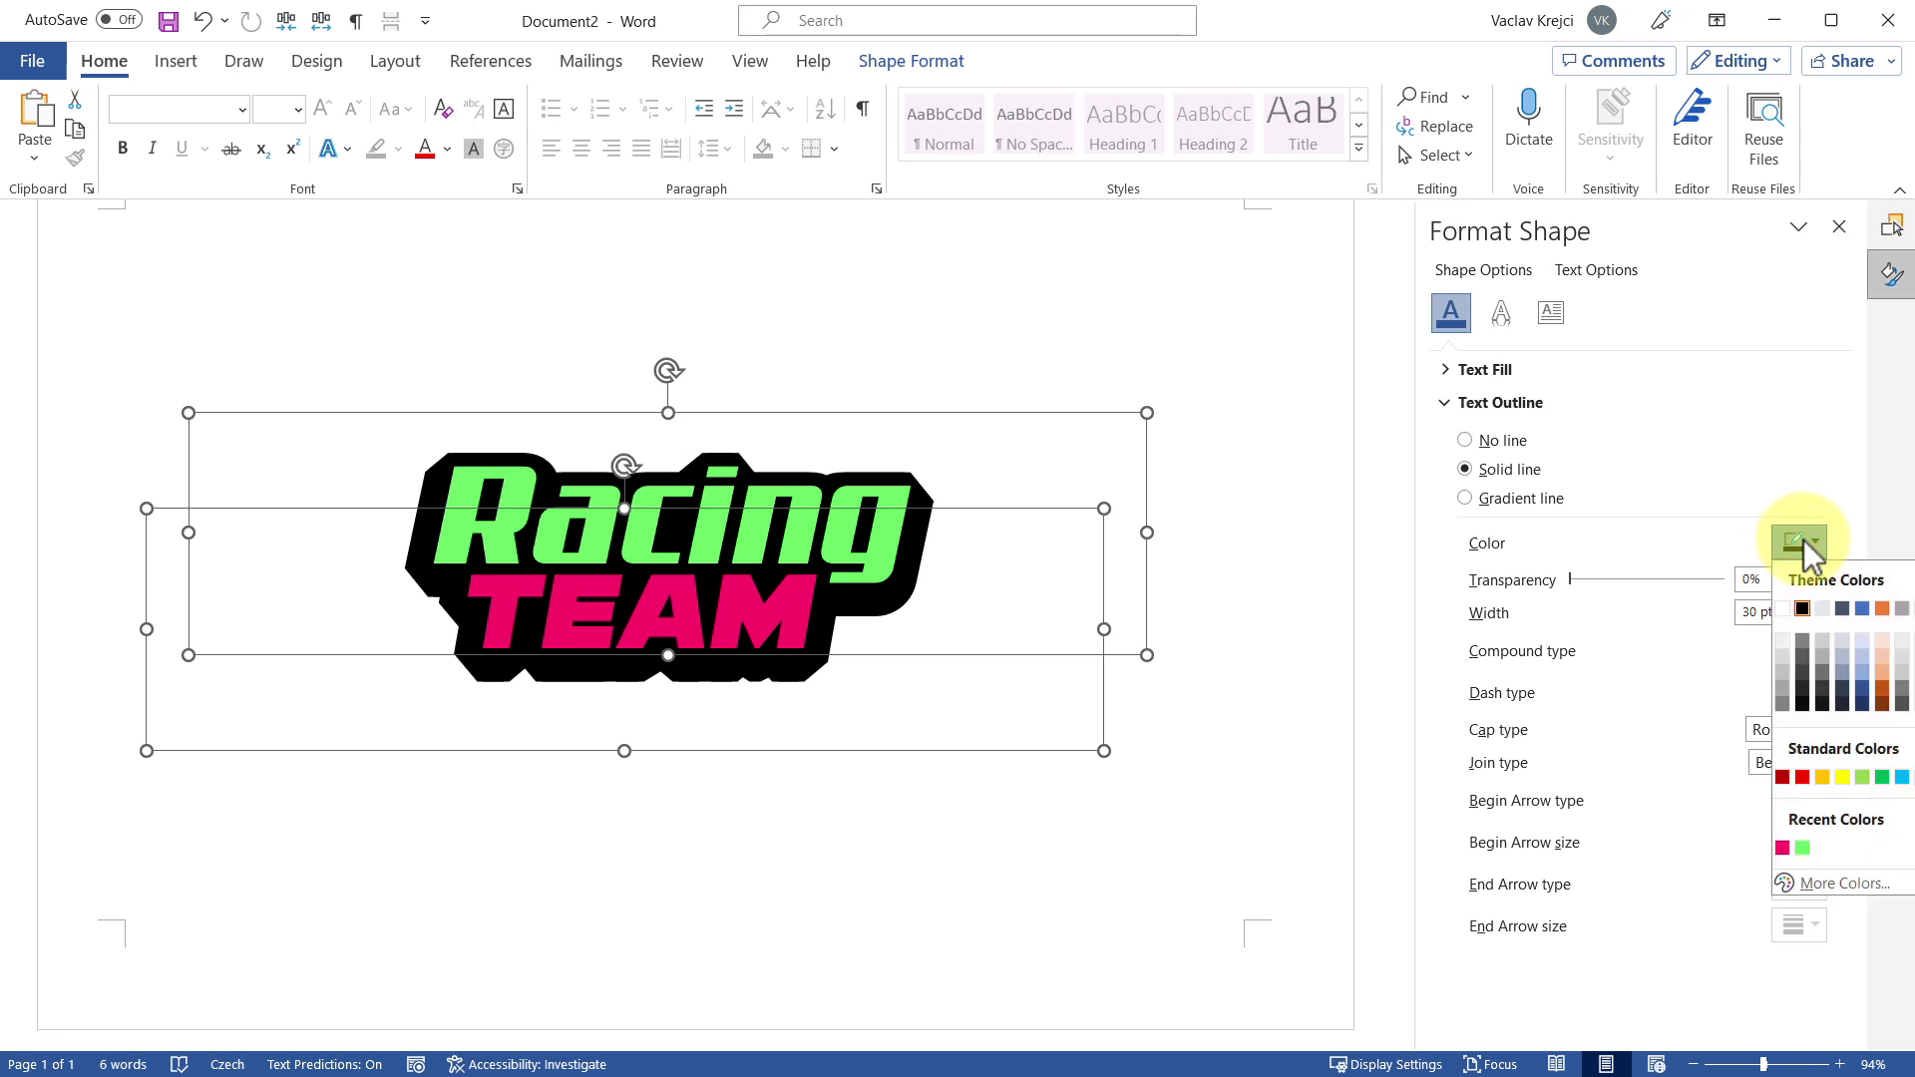
pyautogui.click(1801, 845)
pyautogui.moveTo(1785, 610); pyautogui.dragTo(1643, 605)
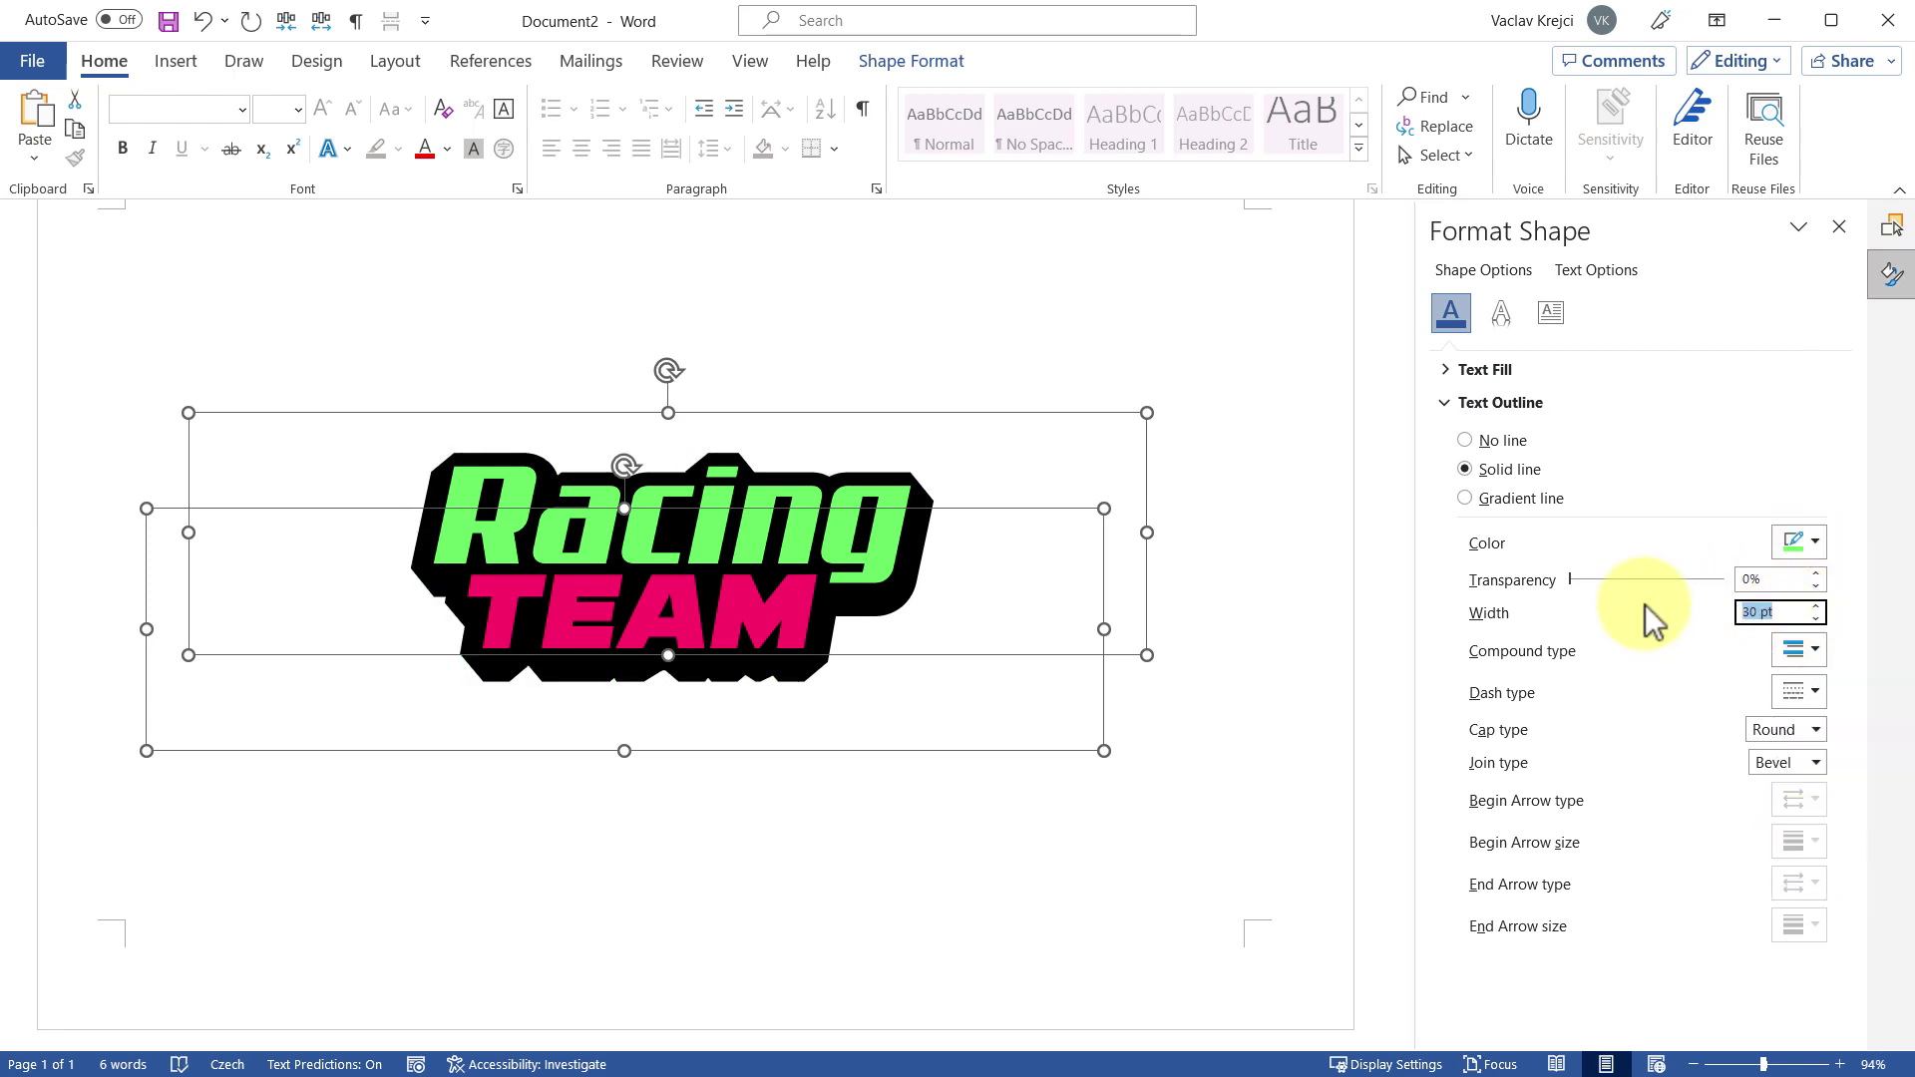
pyautogui.write('35')
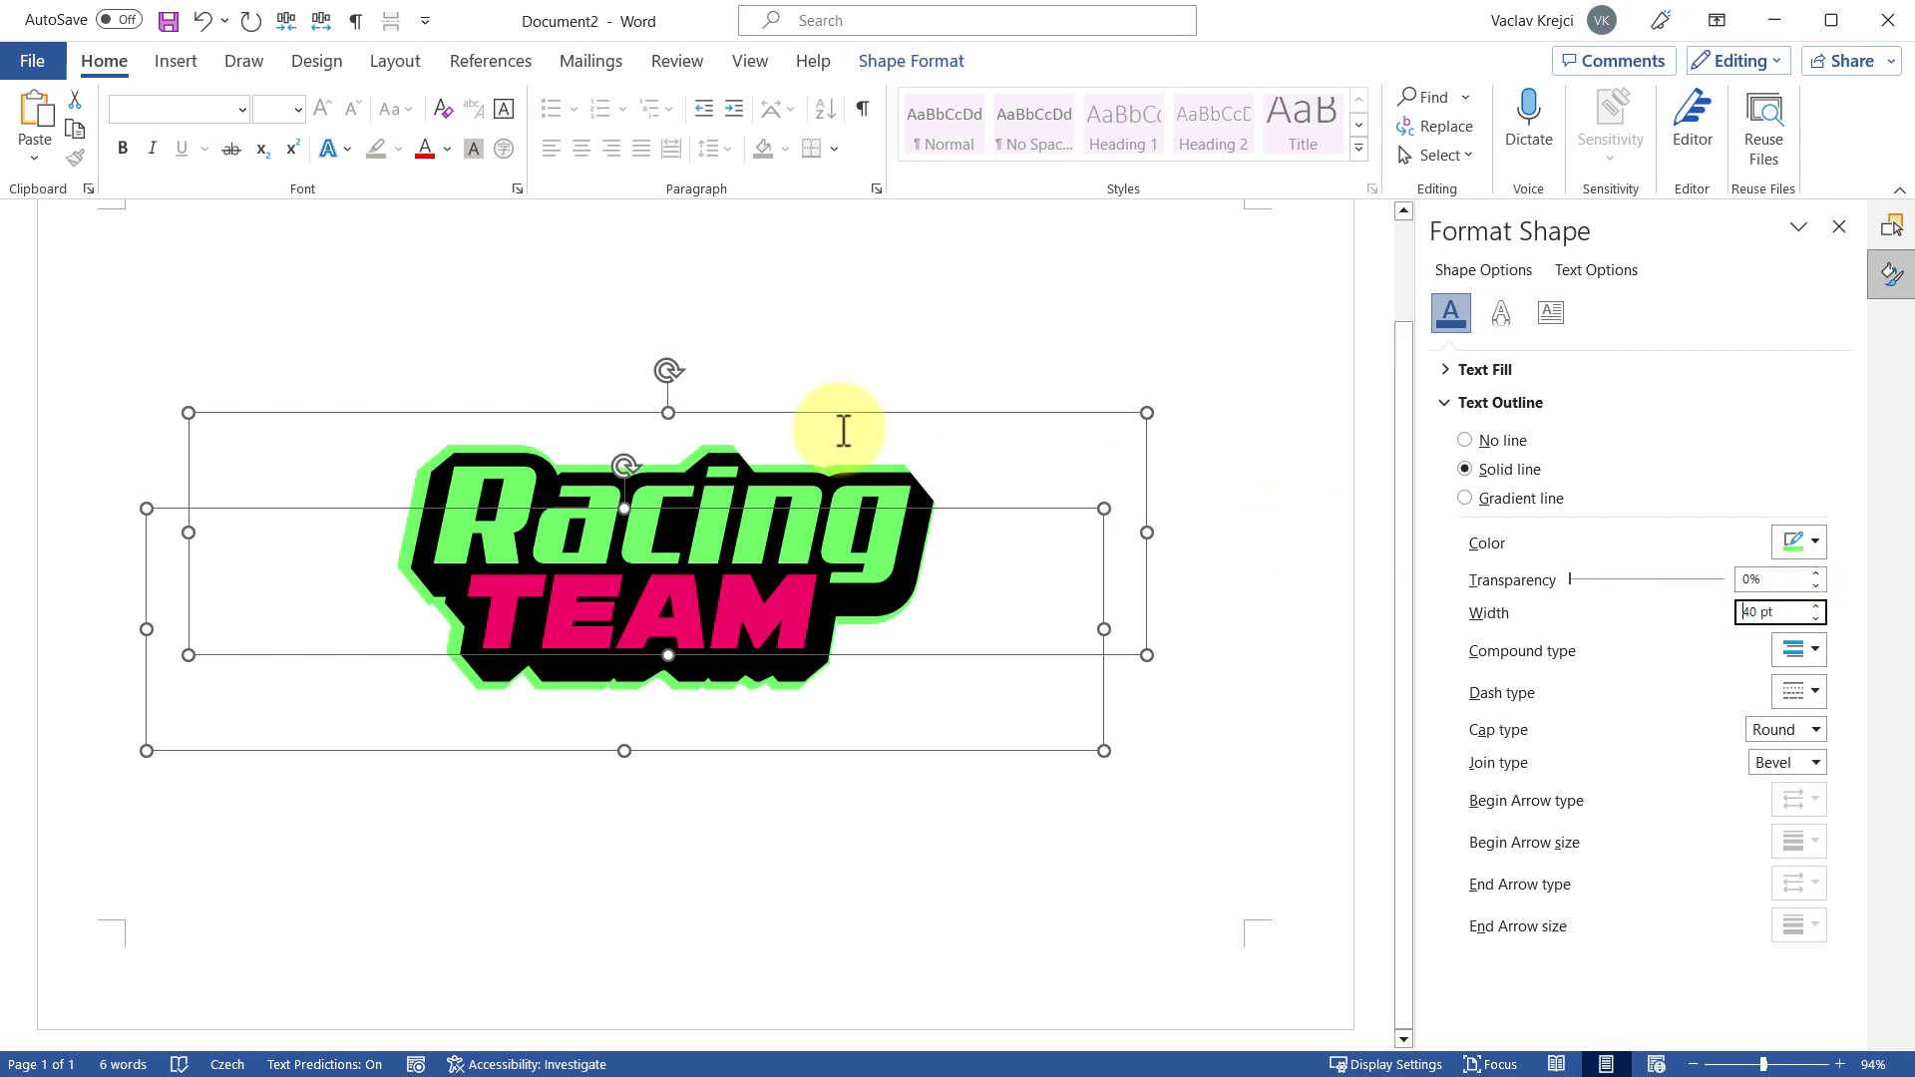
# Nudge the two green-outlined copies evenly behind the black lettering and rename them "team text - green outline" and "racing text - green outline"
pyautogui.moveTo(832, 413); pyautogui.dragTo(919, 410)
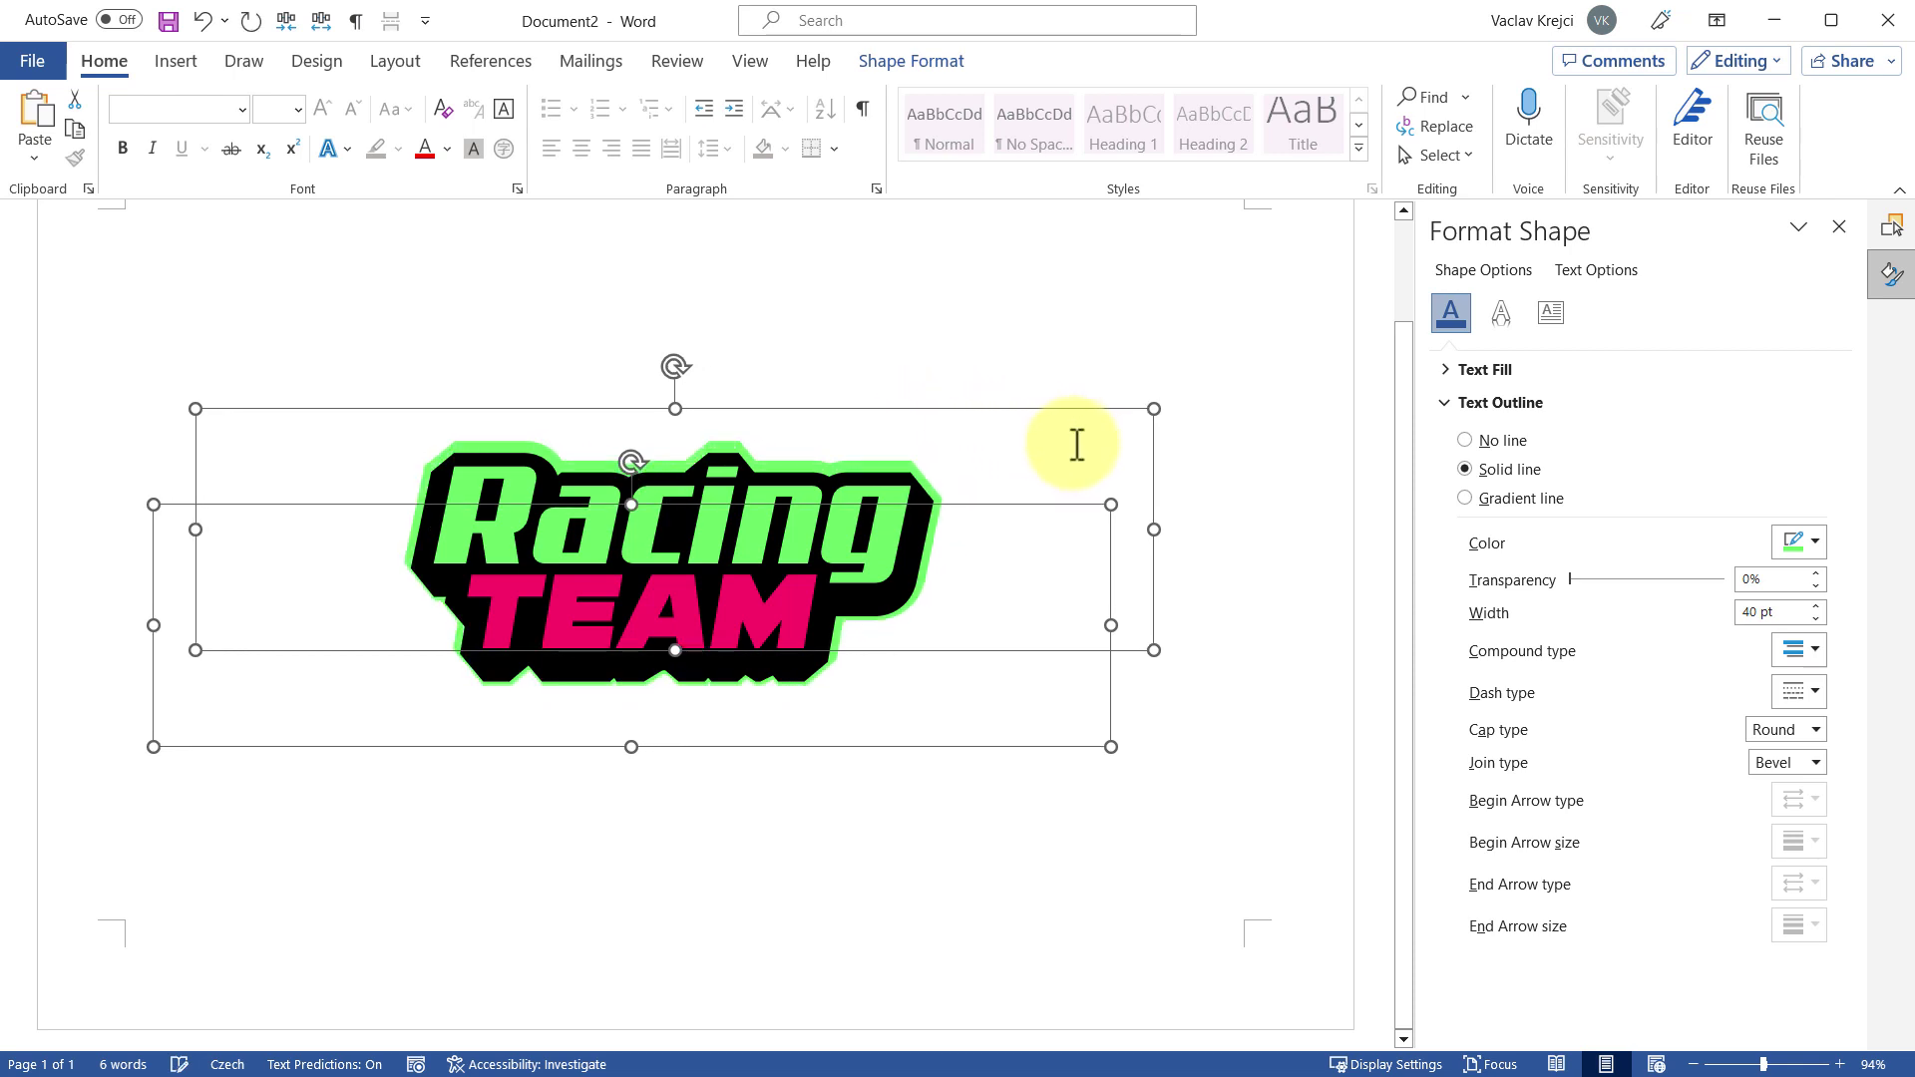
pyautogui.press('Down')
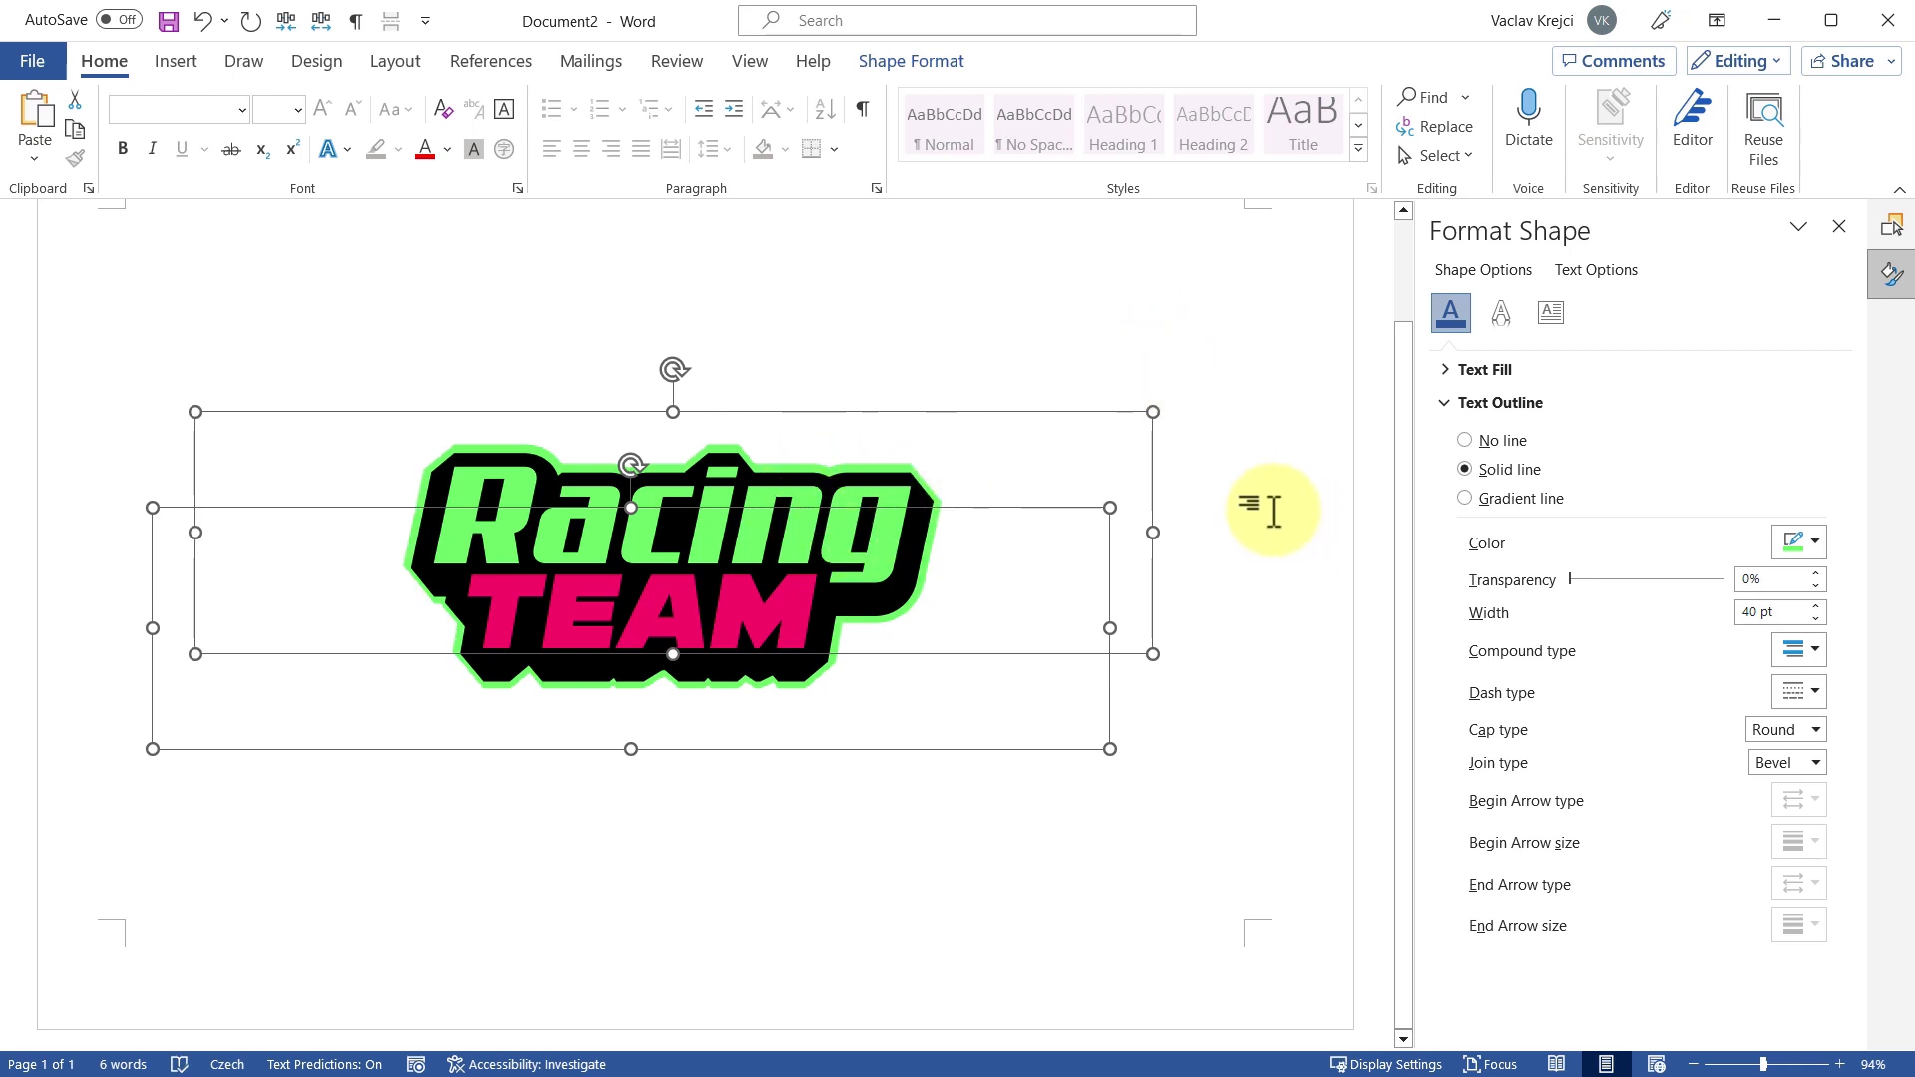
pyautogui.click(1892, 230)
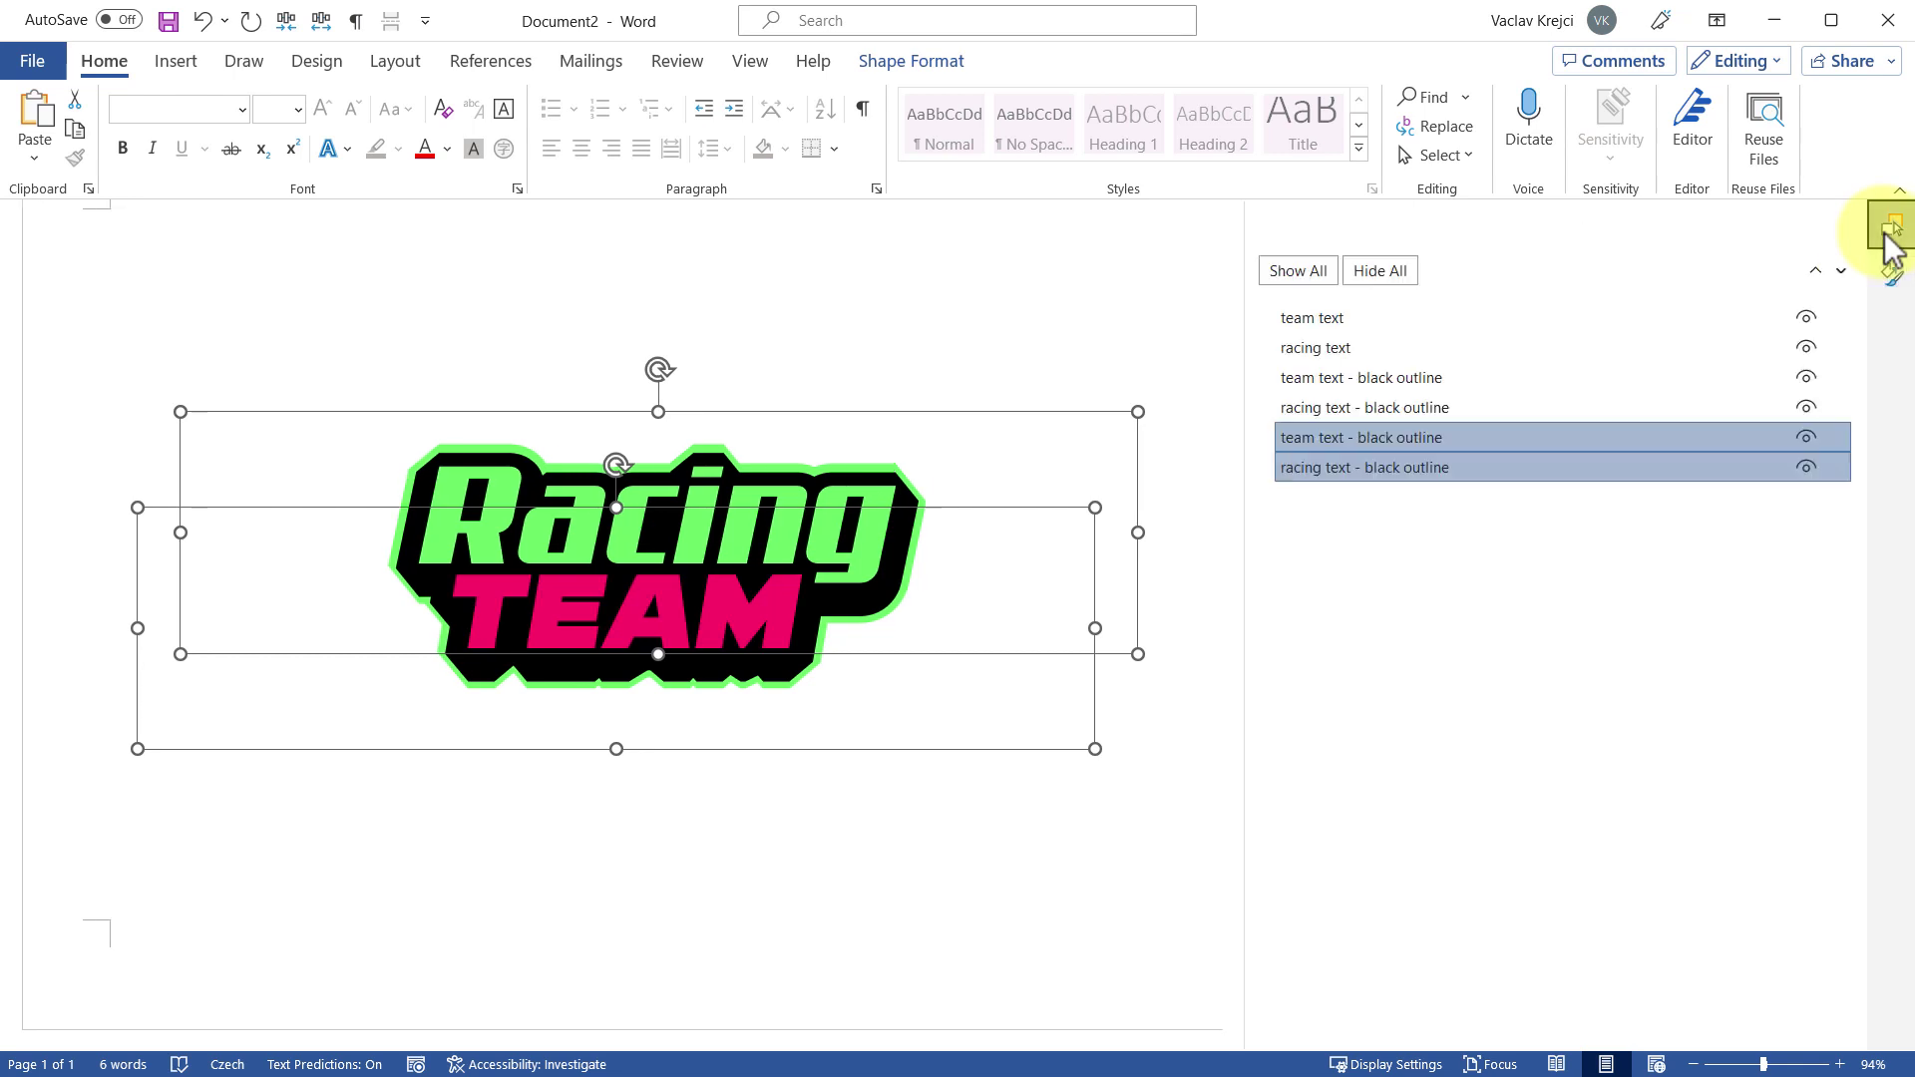
pyautogui.click(1414, 438)
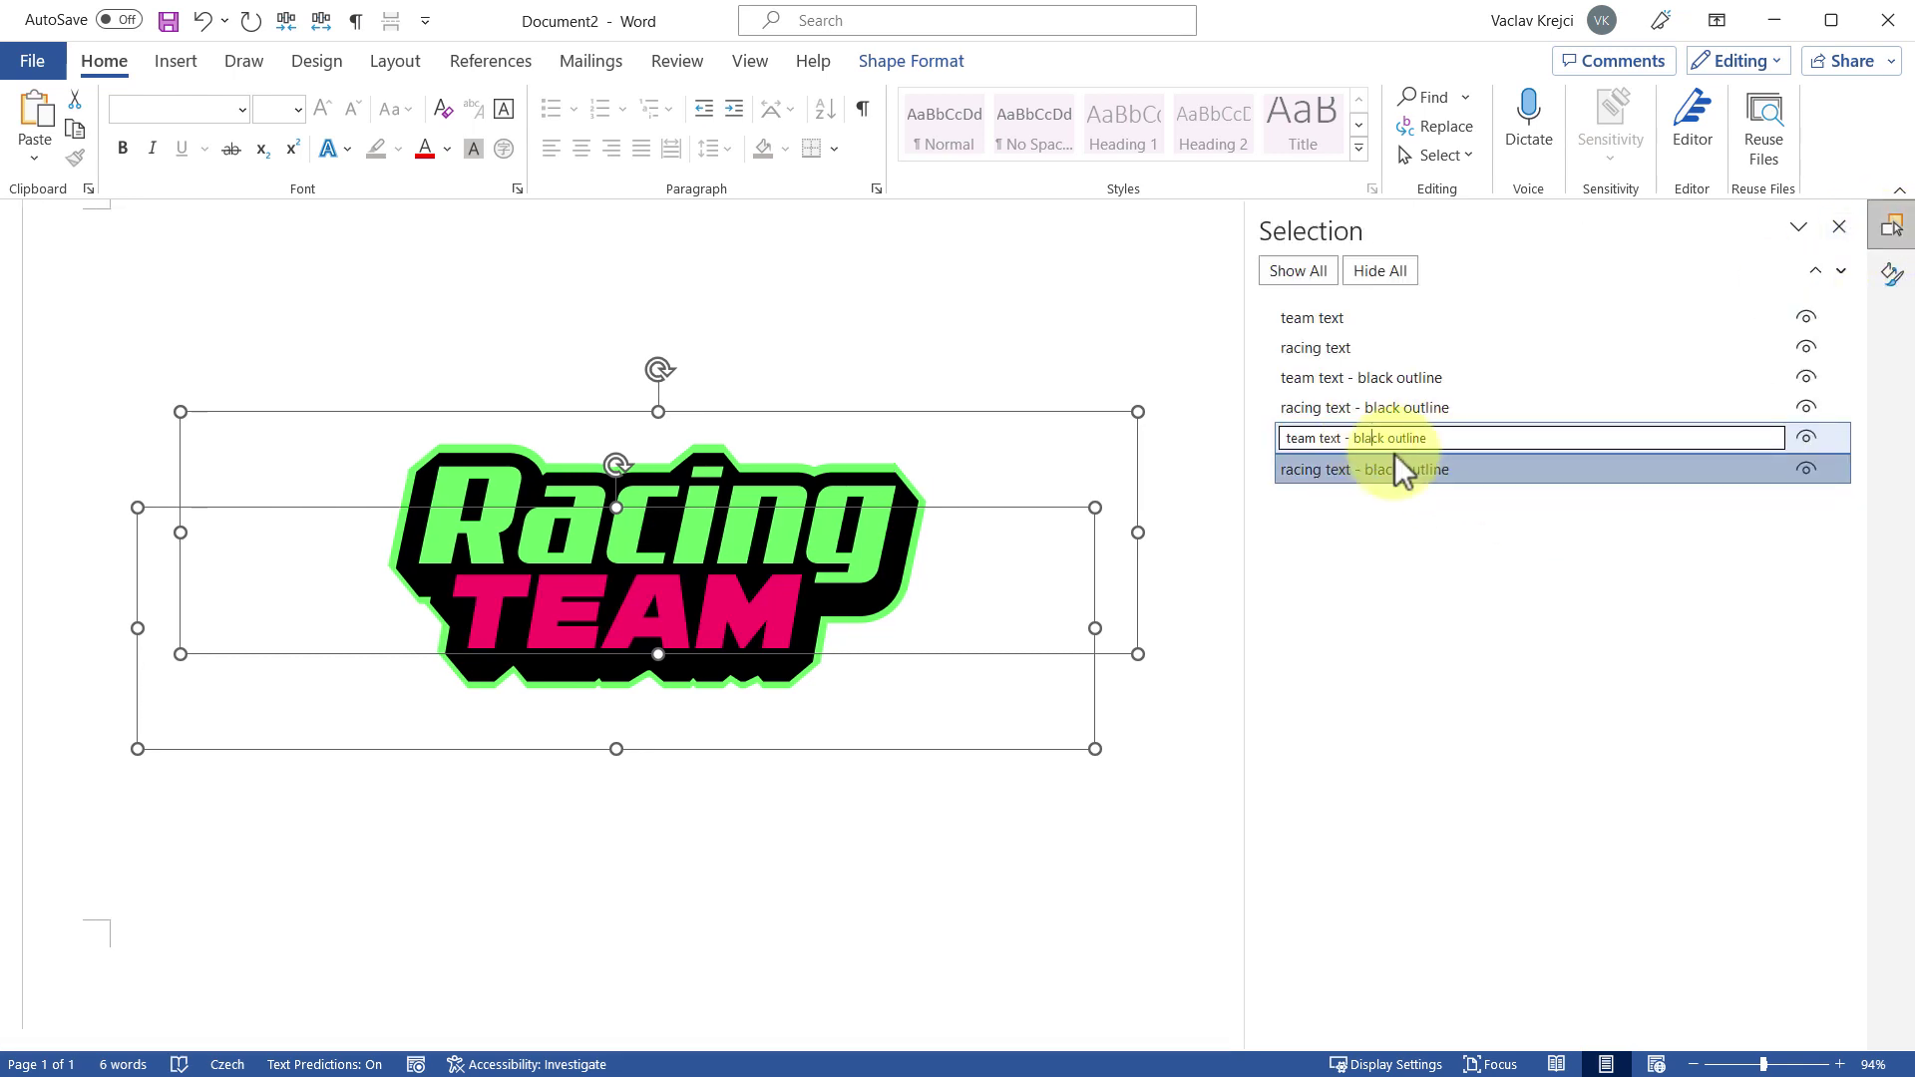
pyautogui.doubleClick(1368, 438)
pyautogui.write('green')
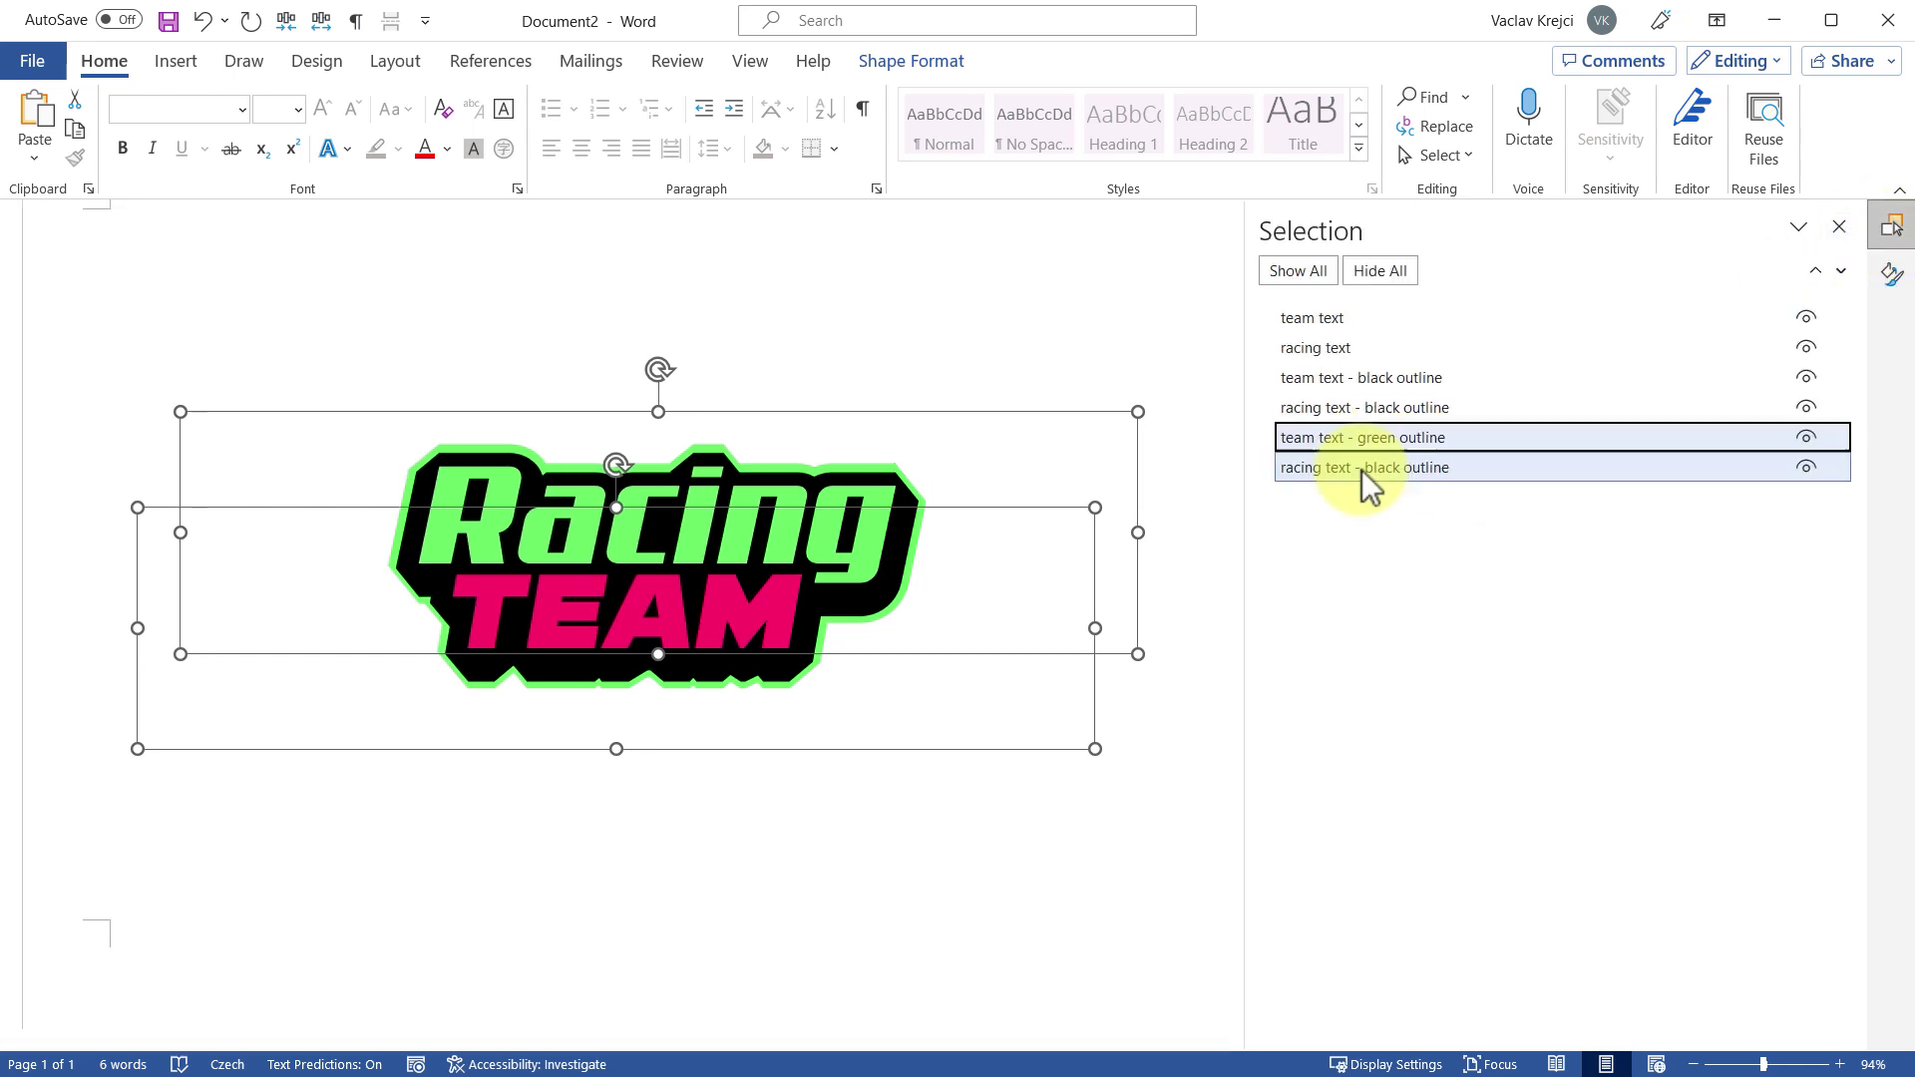
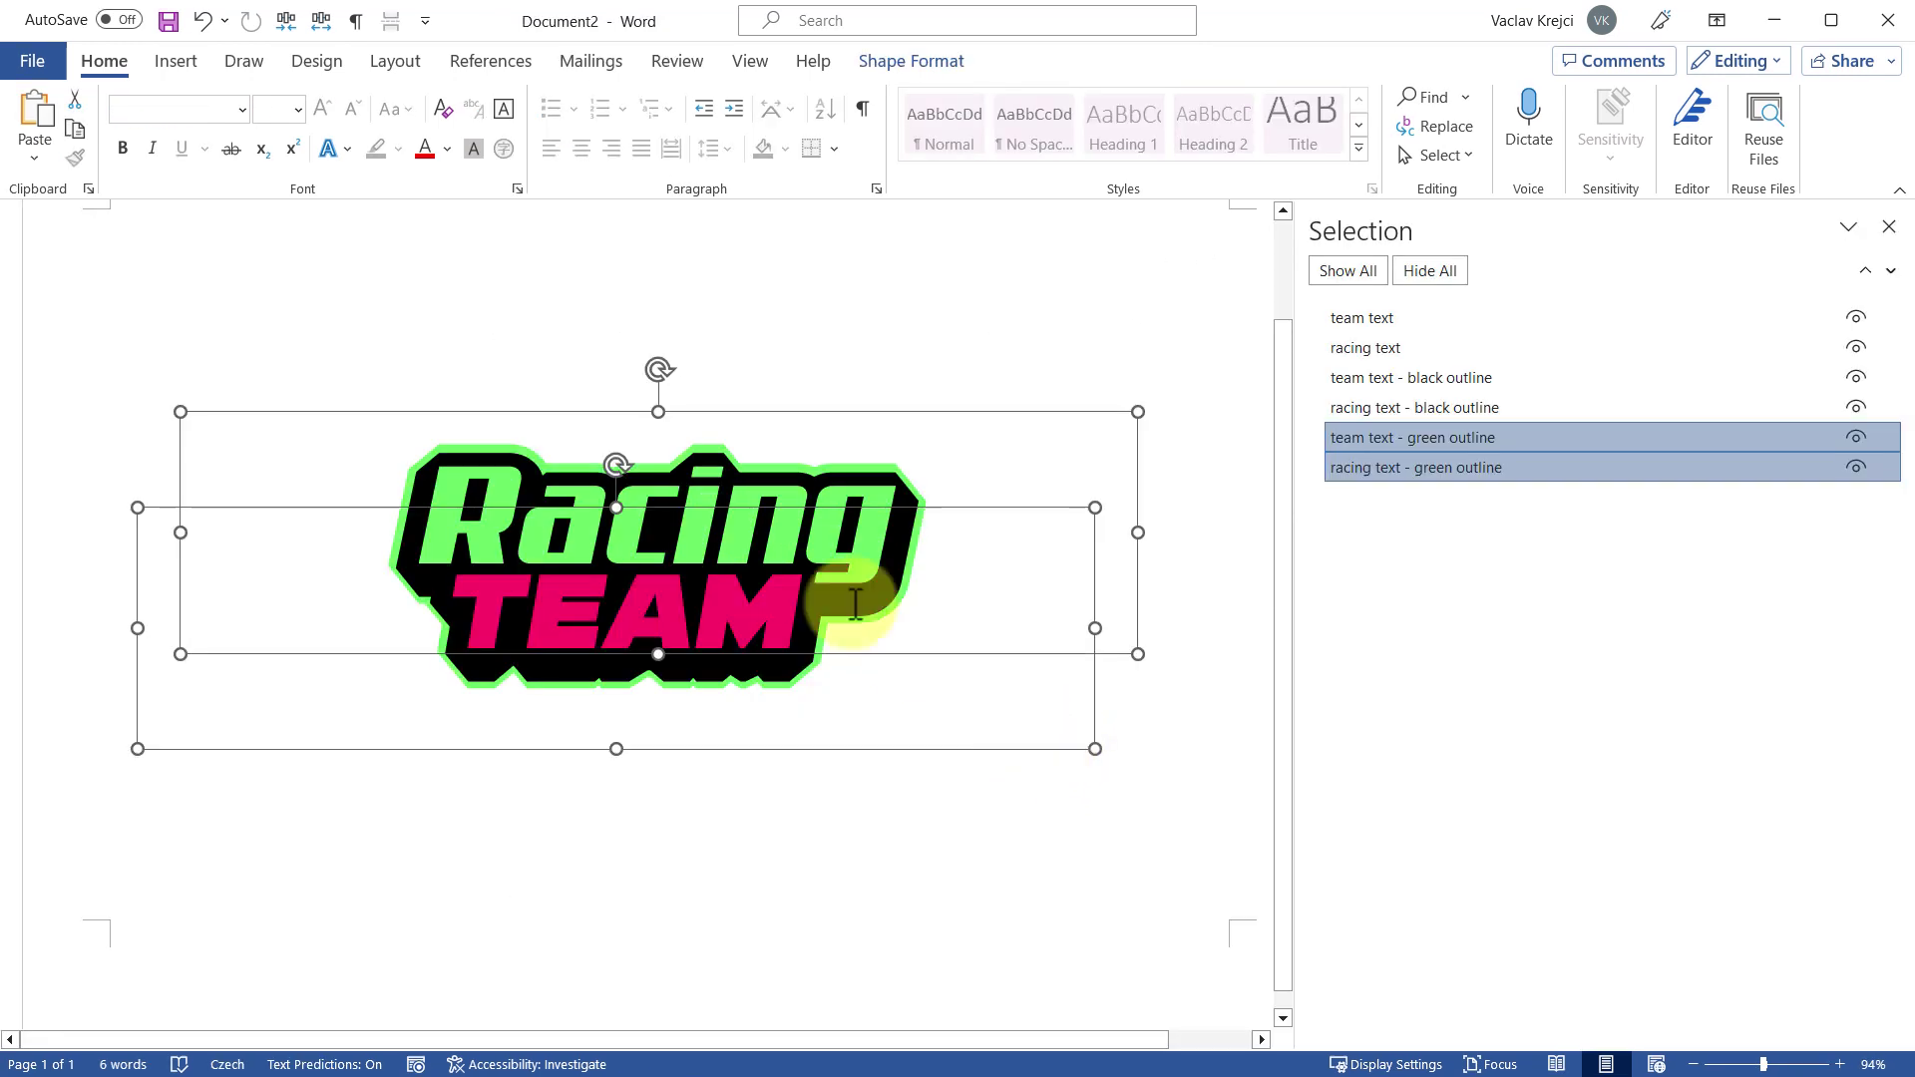
# Examine the layered Racing TEAM lettering and its green border up close at 140% zoom
pyautogui.click(1147, 646)
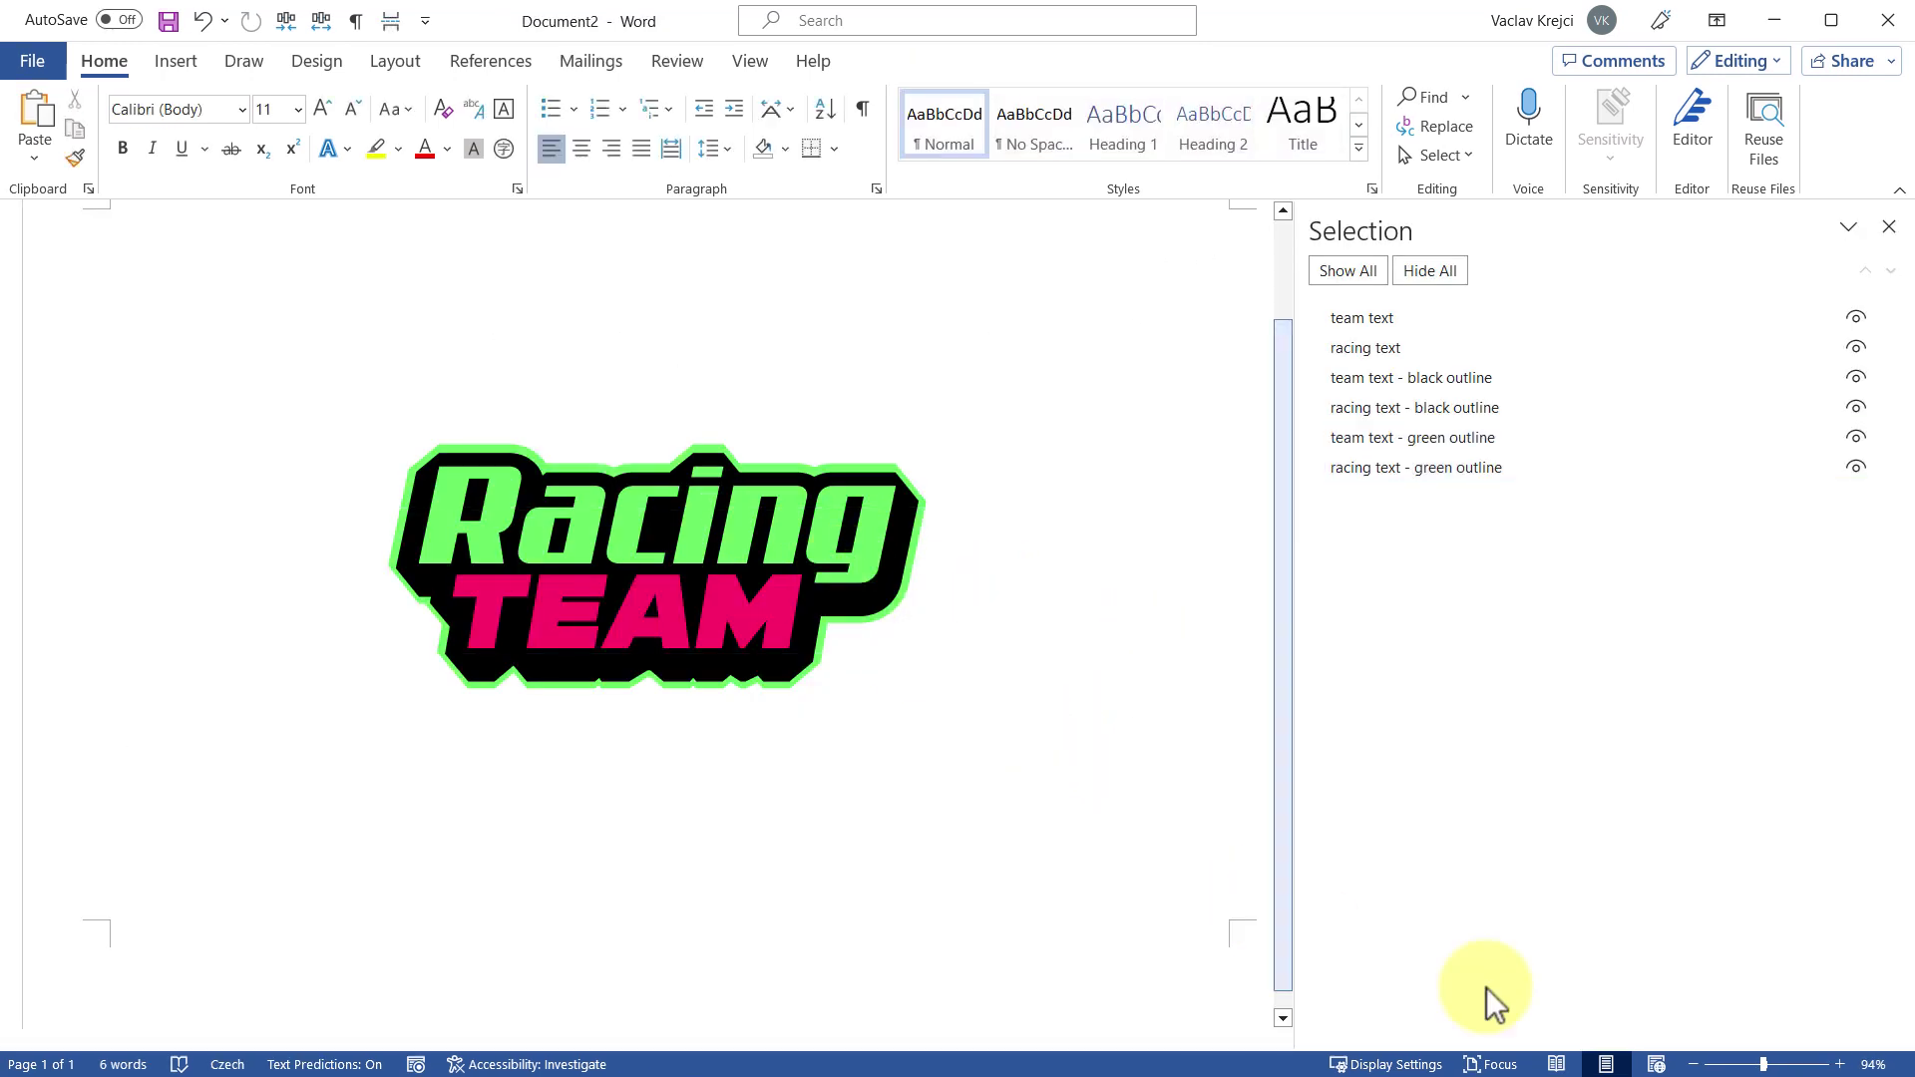
pyautogui.click(1840, 1064)
pyautogui.click(1840, 1064)
pyautogui.click(1840, 1064)
pyautogui.click(1840, 1064)
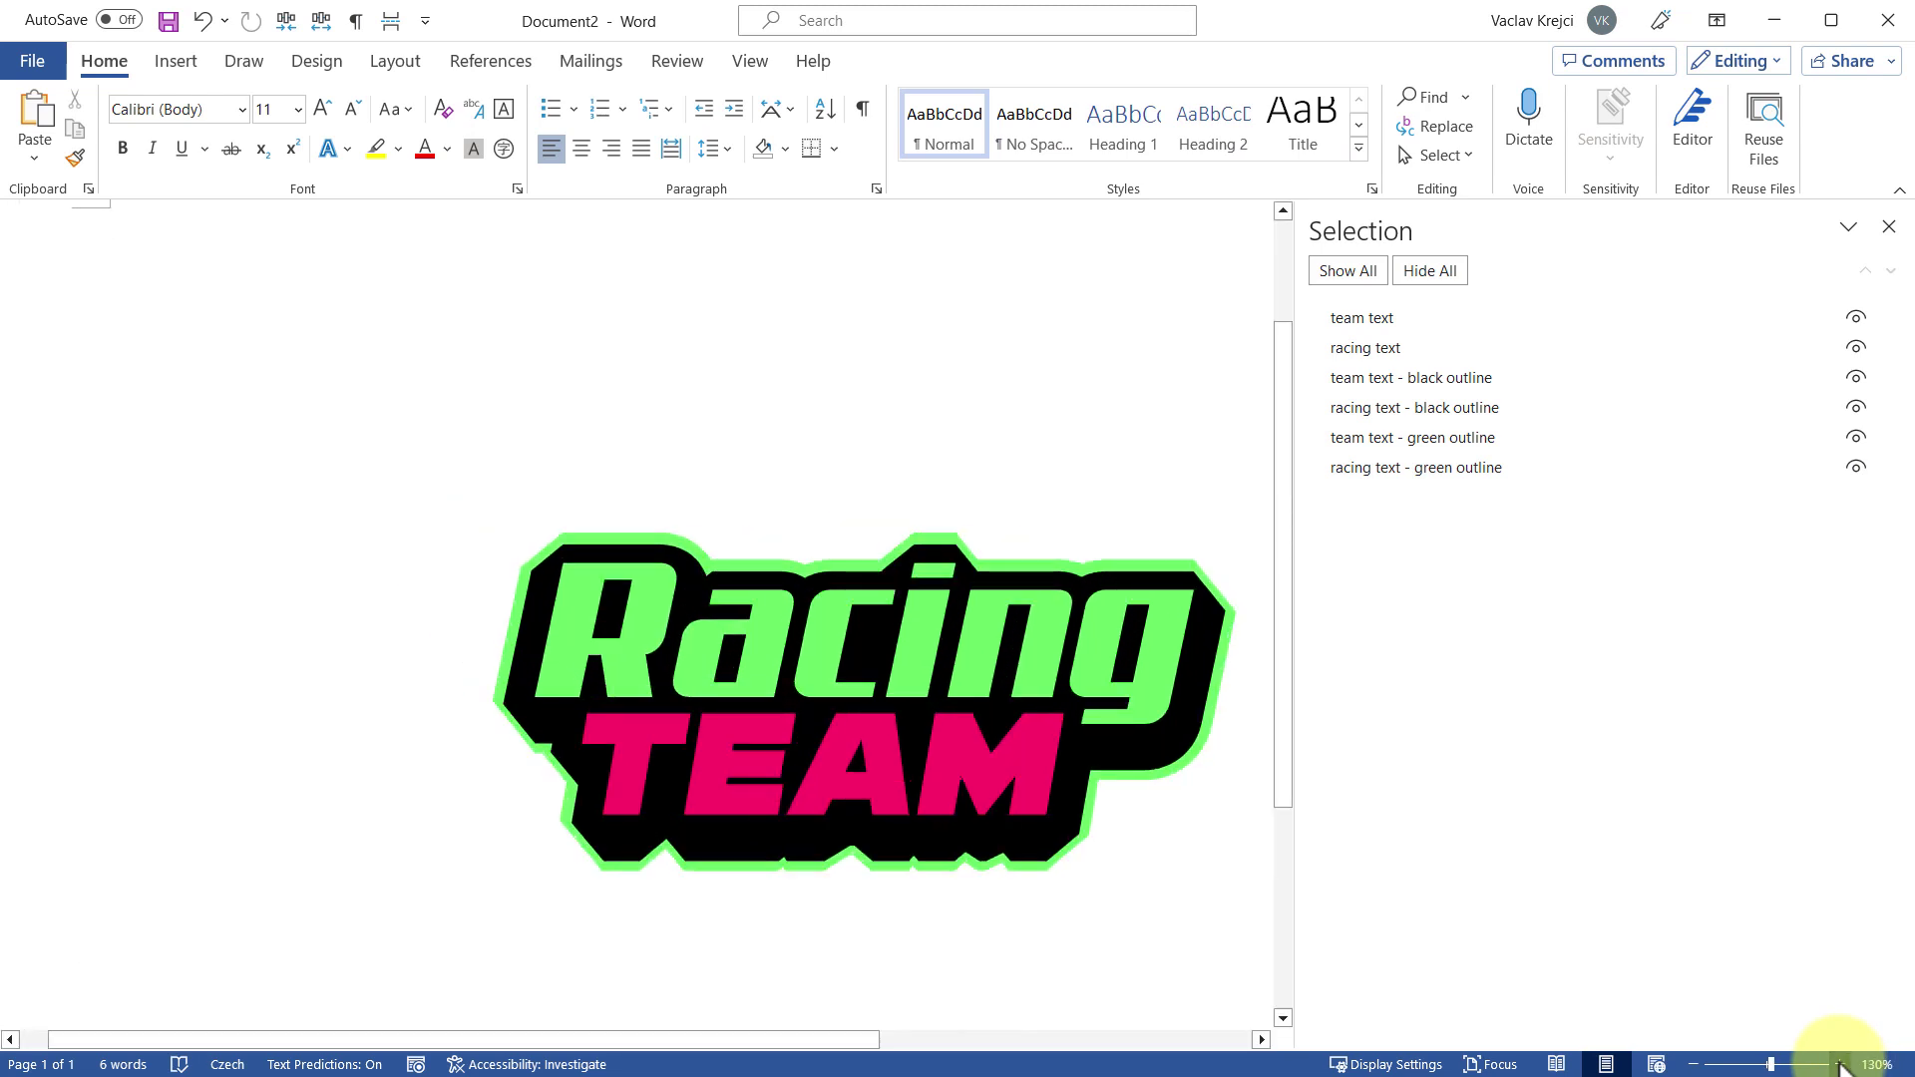
pyautogui.click(1840, 1064)
pyautogui.moveTo(1294, 654); pyautogui.dragTo(1283, 734)
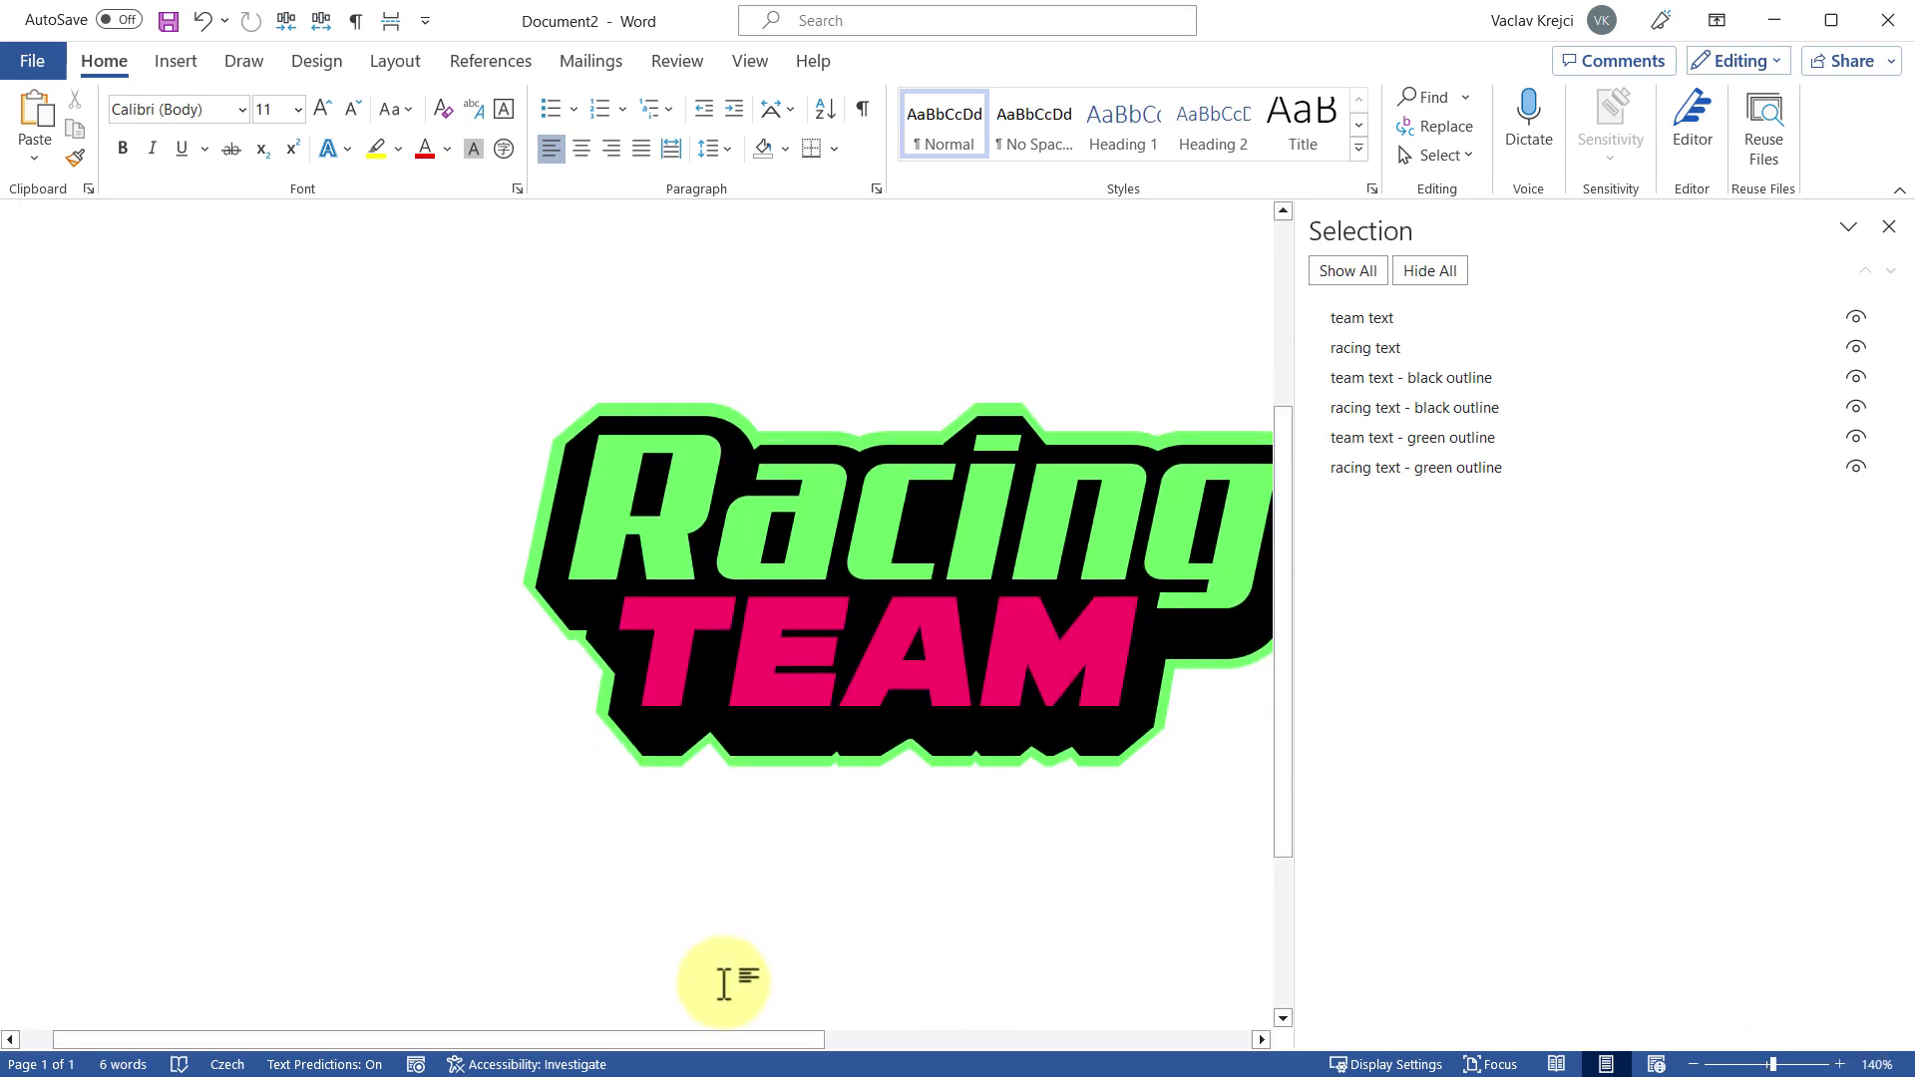
pyautogui.hscroll(3, 1084, 705)
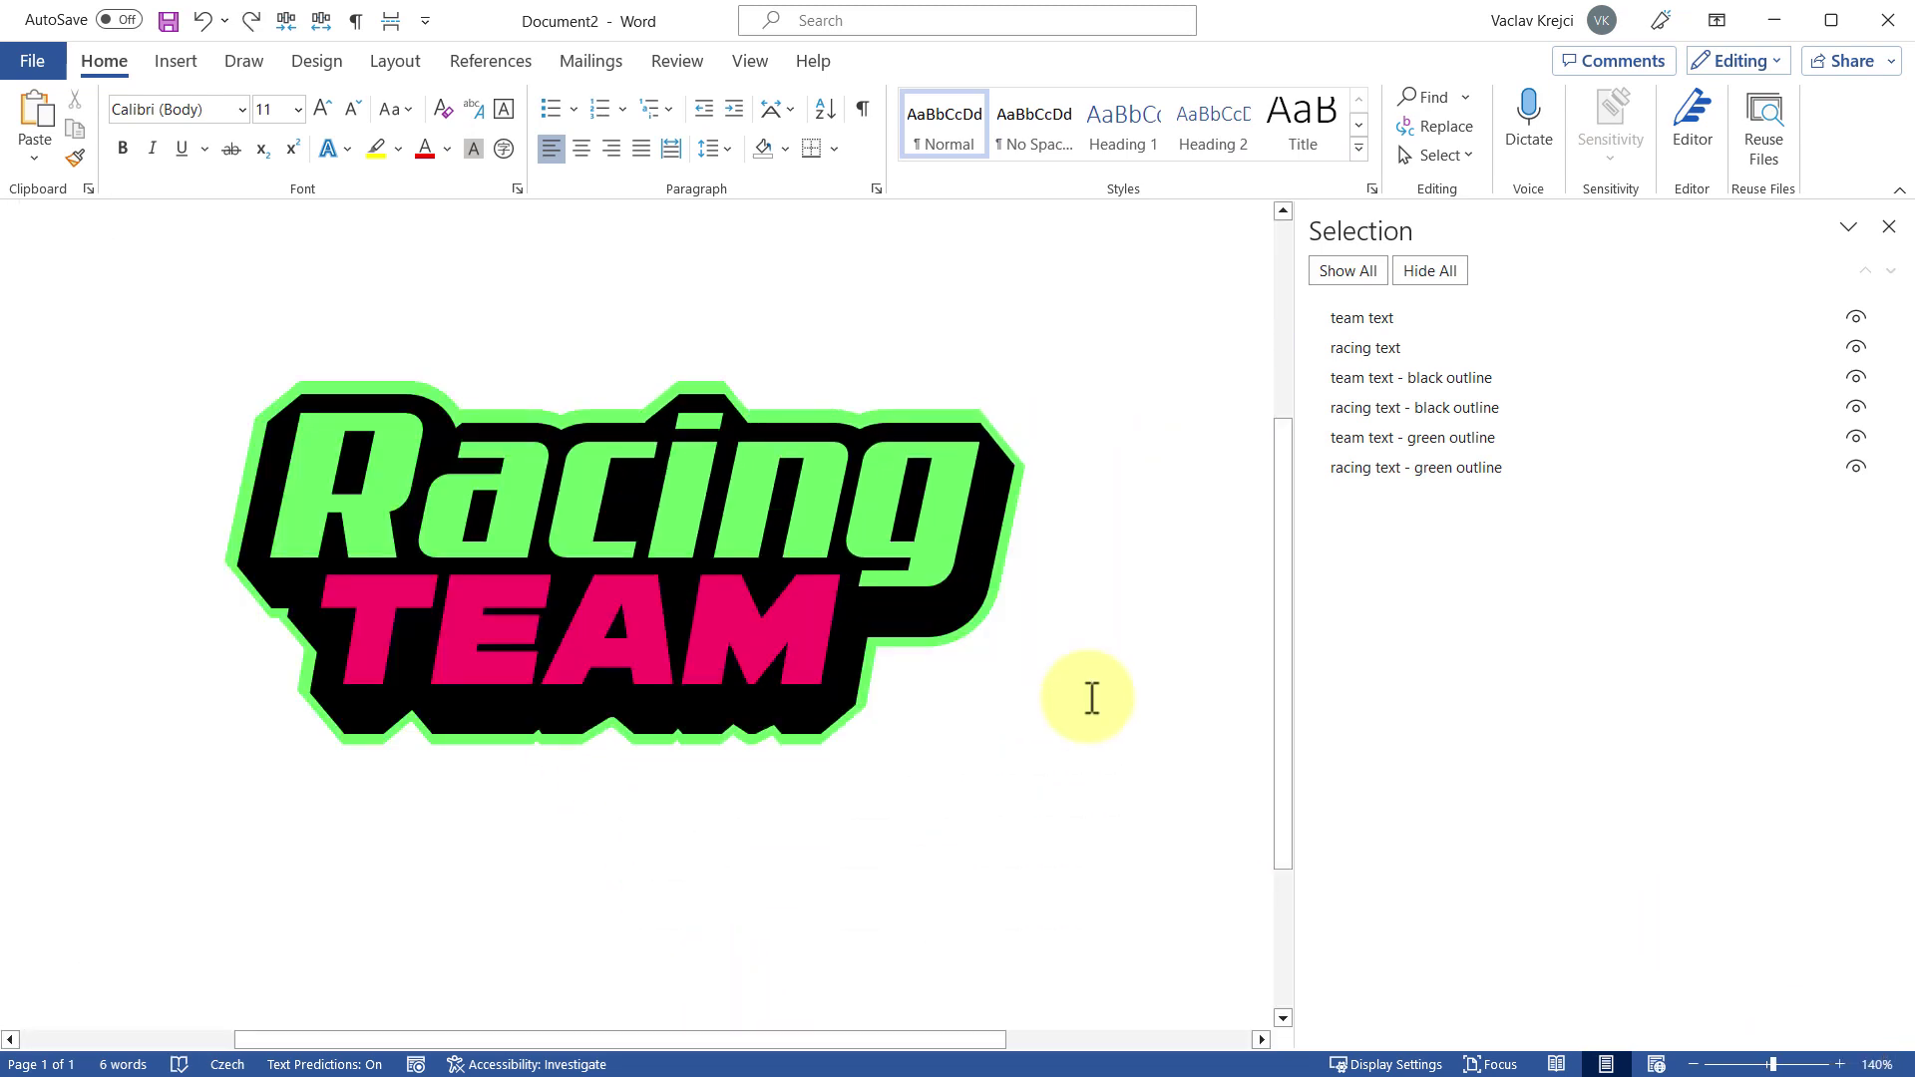
# Apply the first Inner shadow preset to the lettering of the "team text" and "racing text" boxes
pyautogui.click(1375, 322)
pyautogui.keyDown('ctrl'); pyautogui.click(1384, 349); pyautogui.keyUp('ctrl')
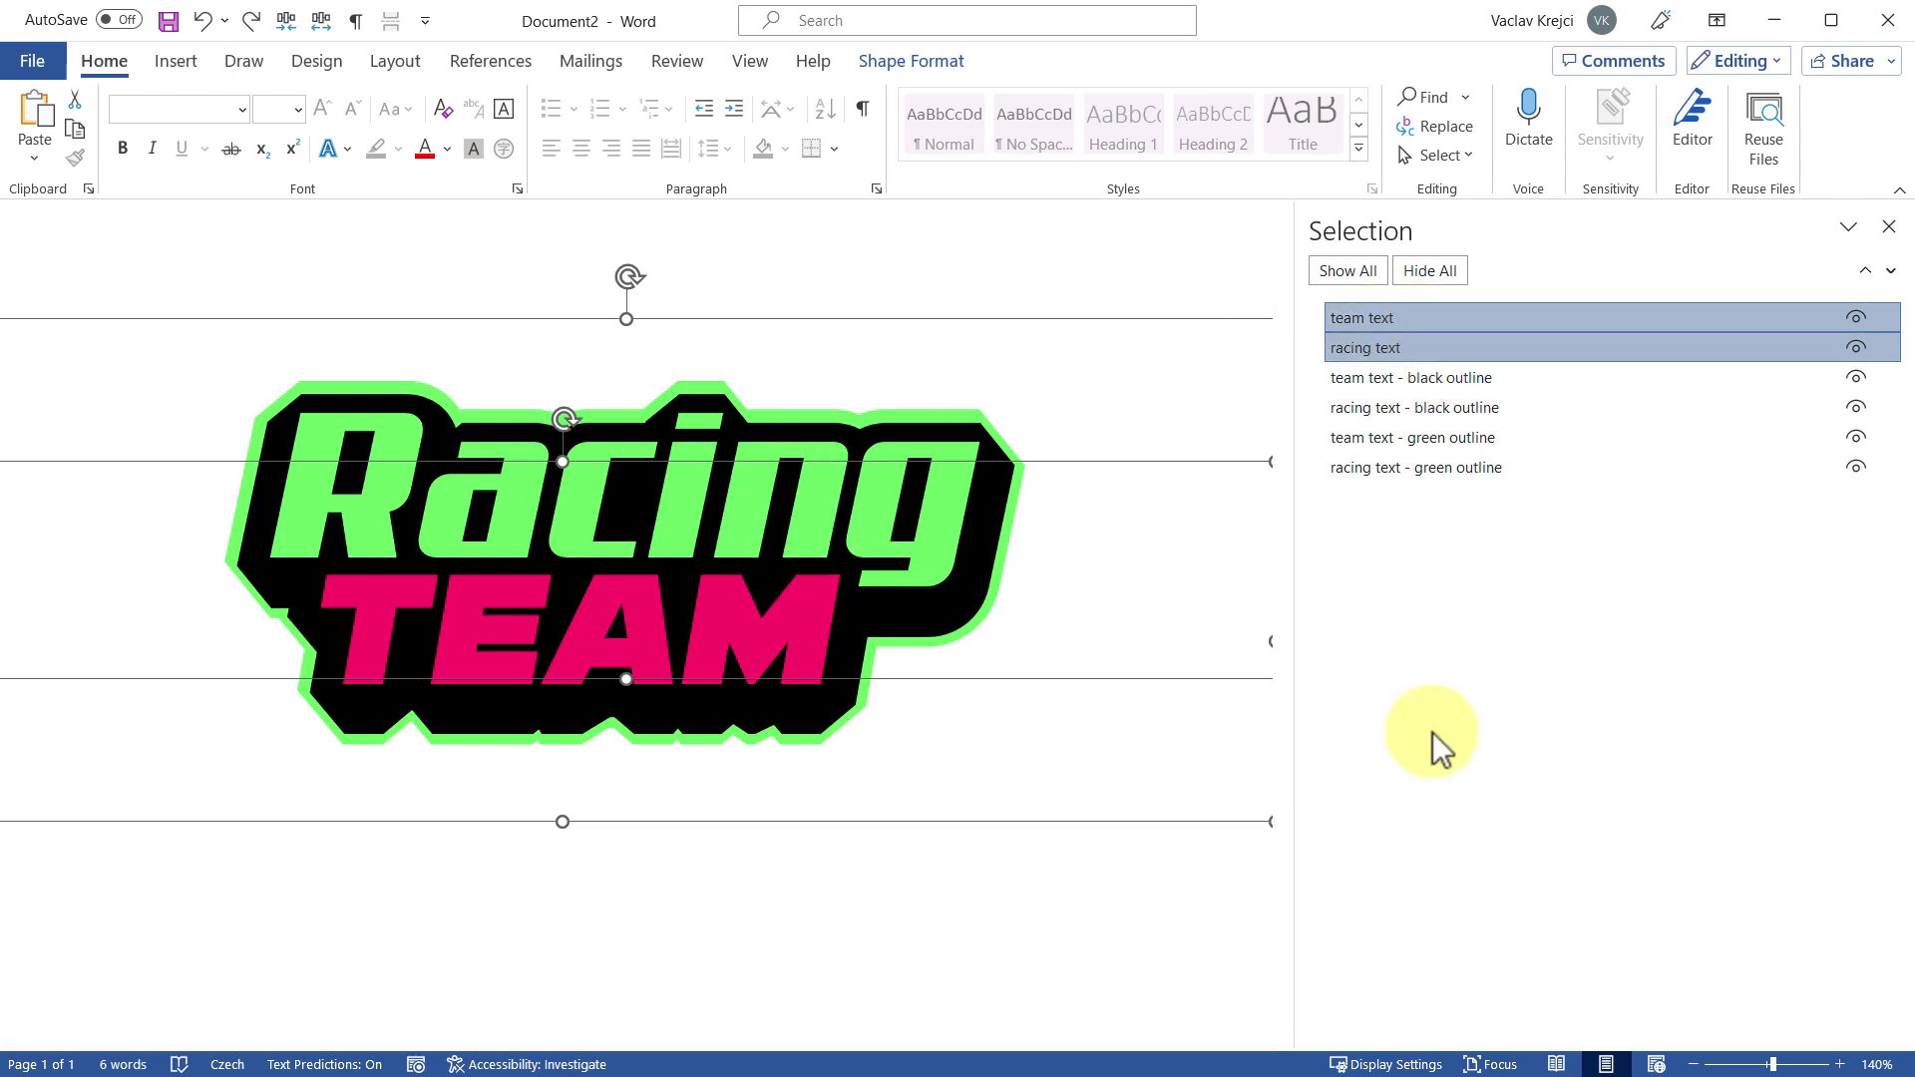
pyautogui.rightClick(786, 320)
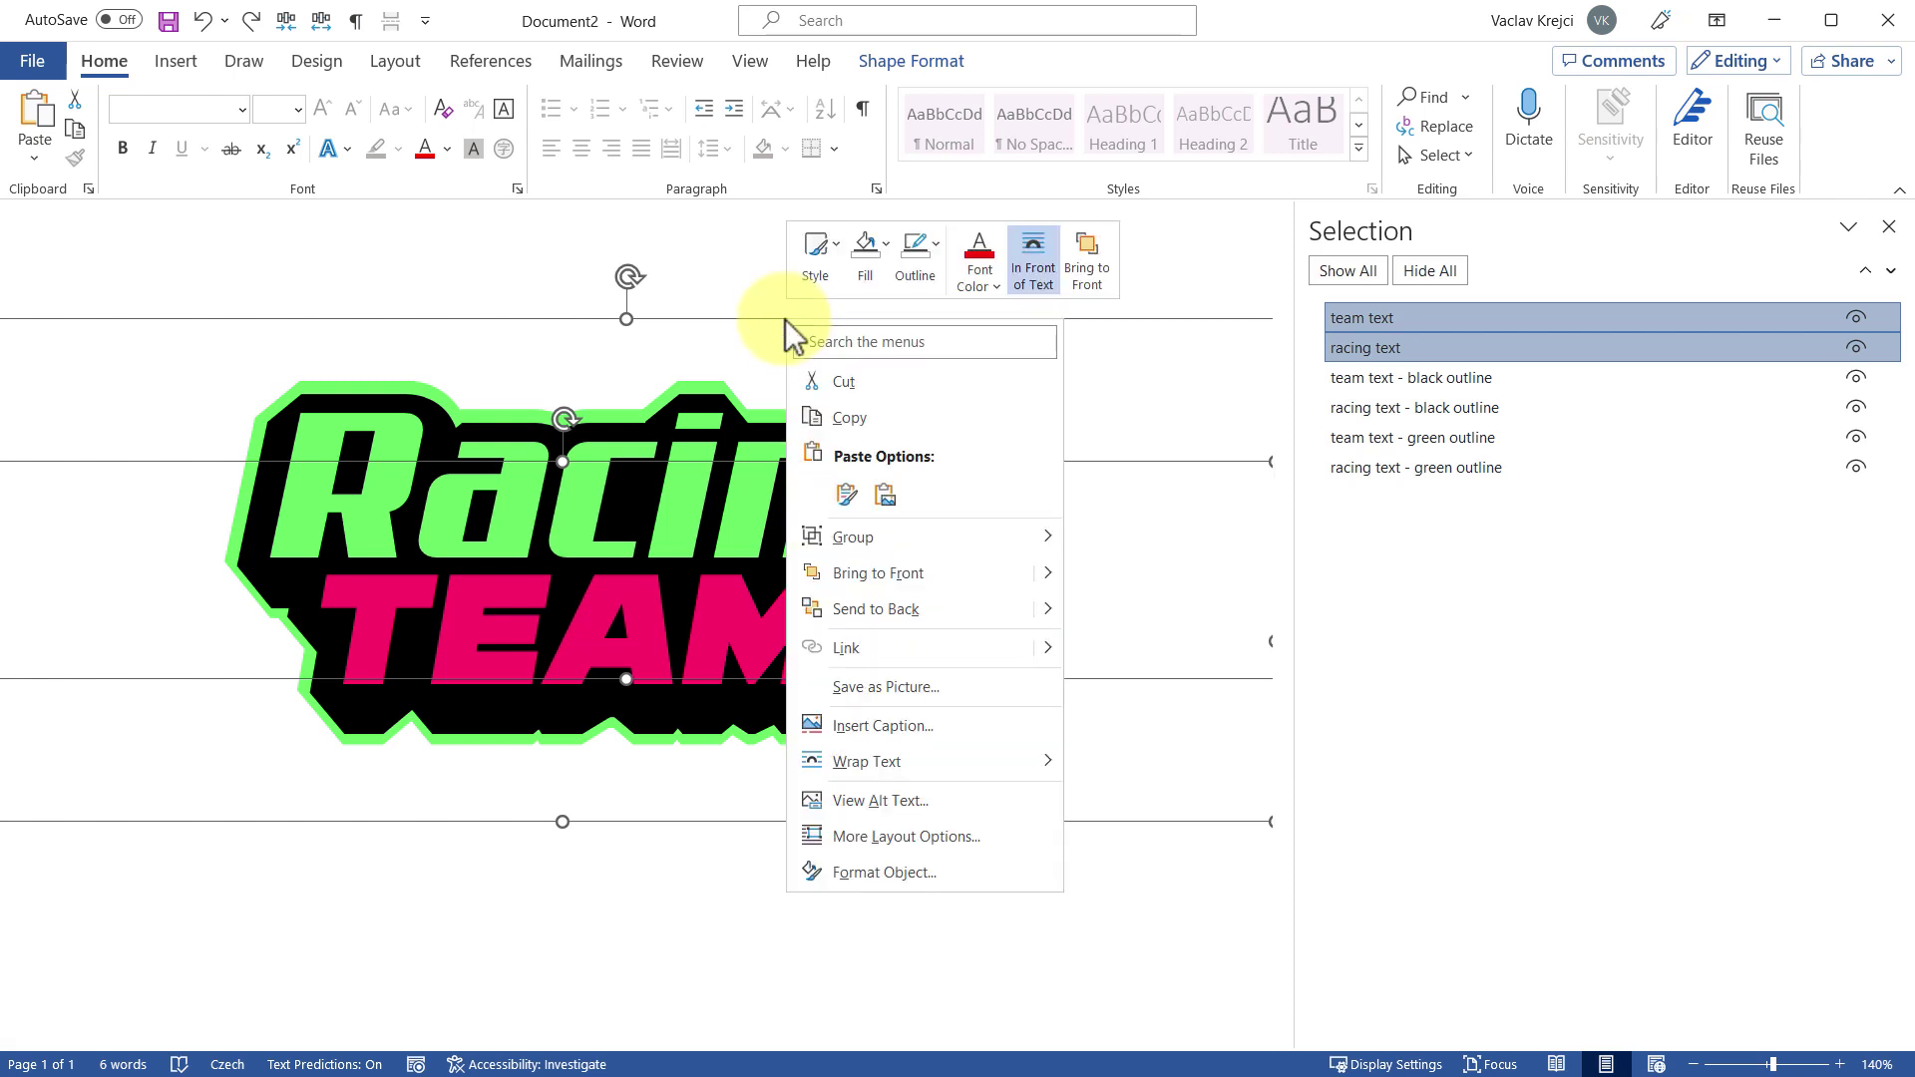
pyautogui.click(935, 877)
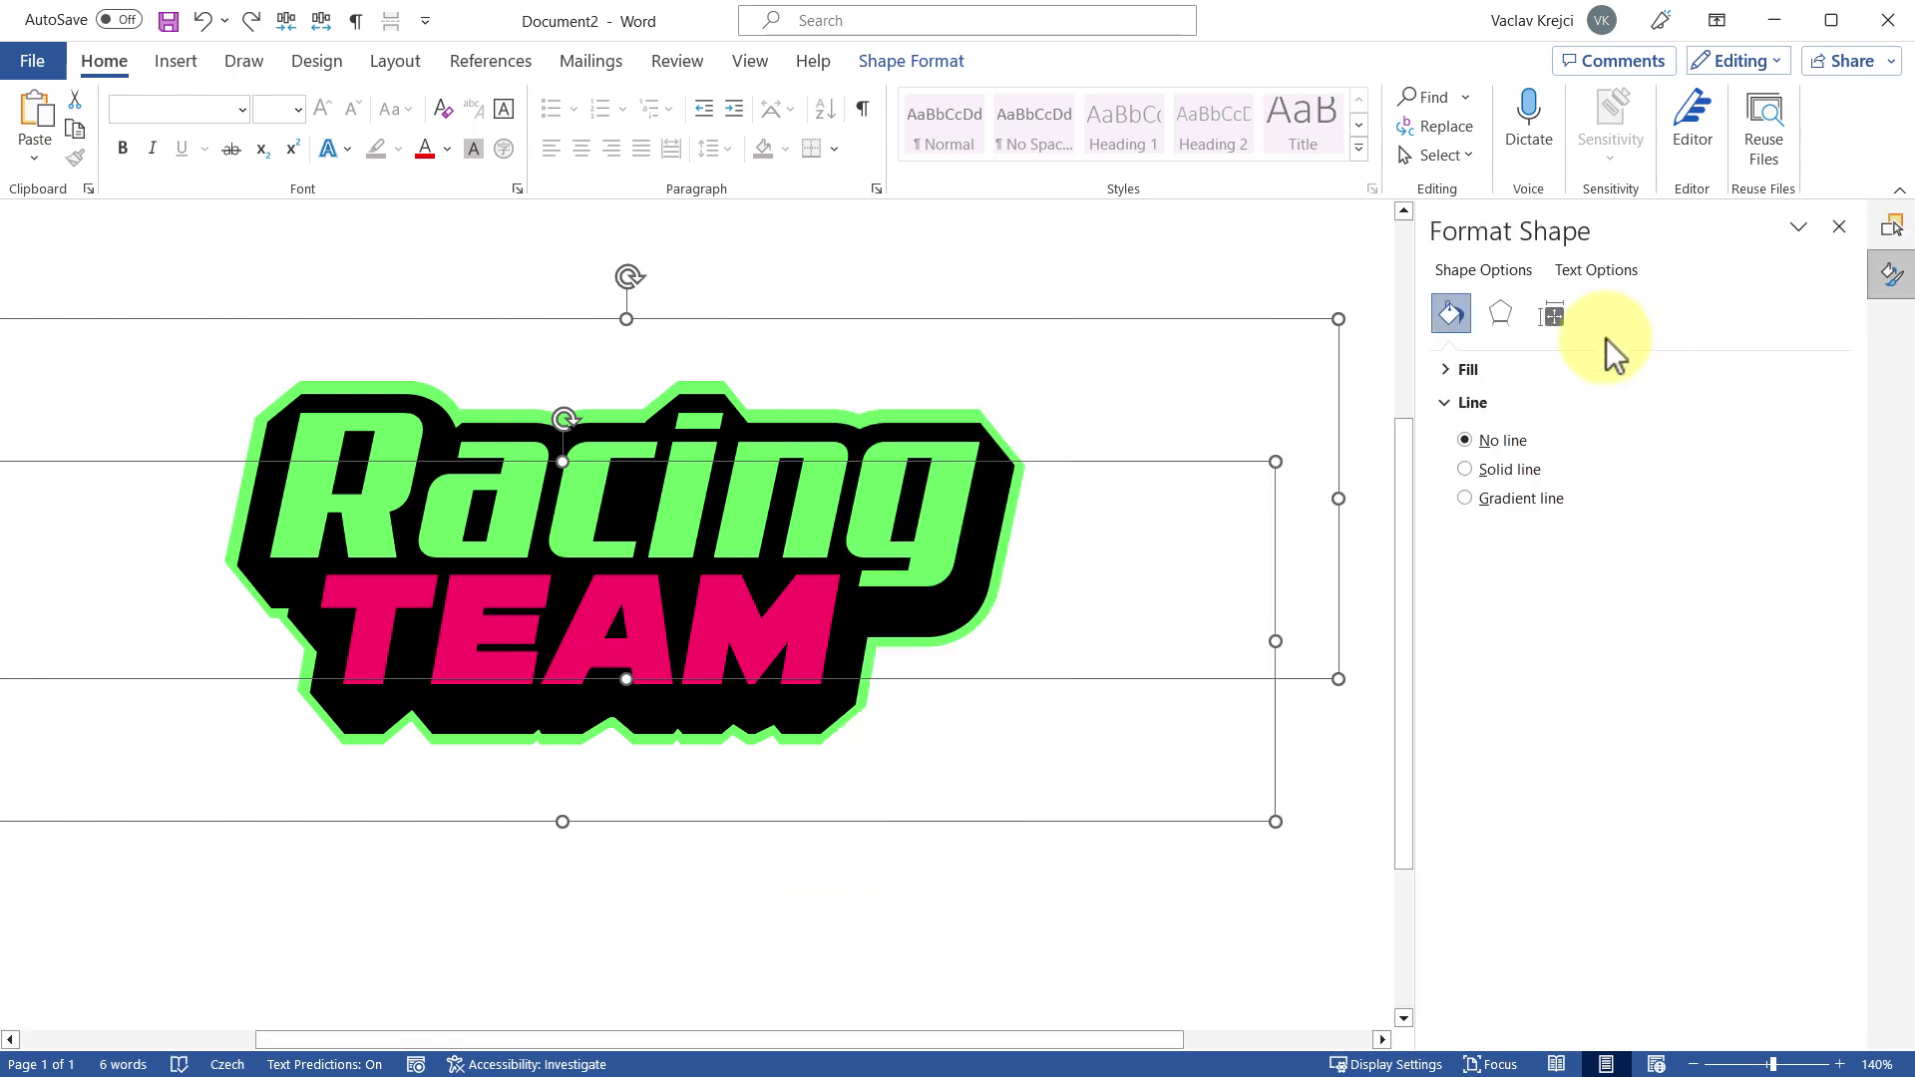
pyautogui.click(1589, 271)
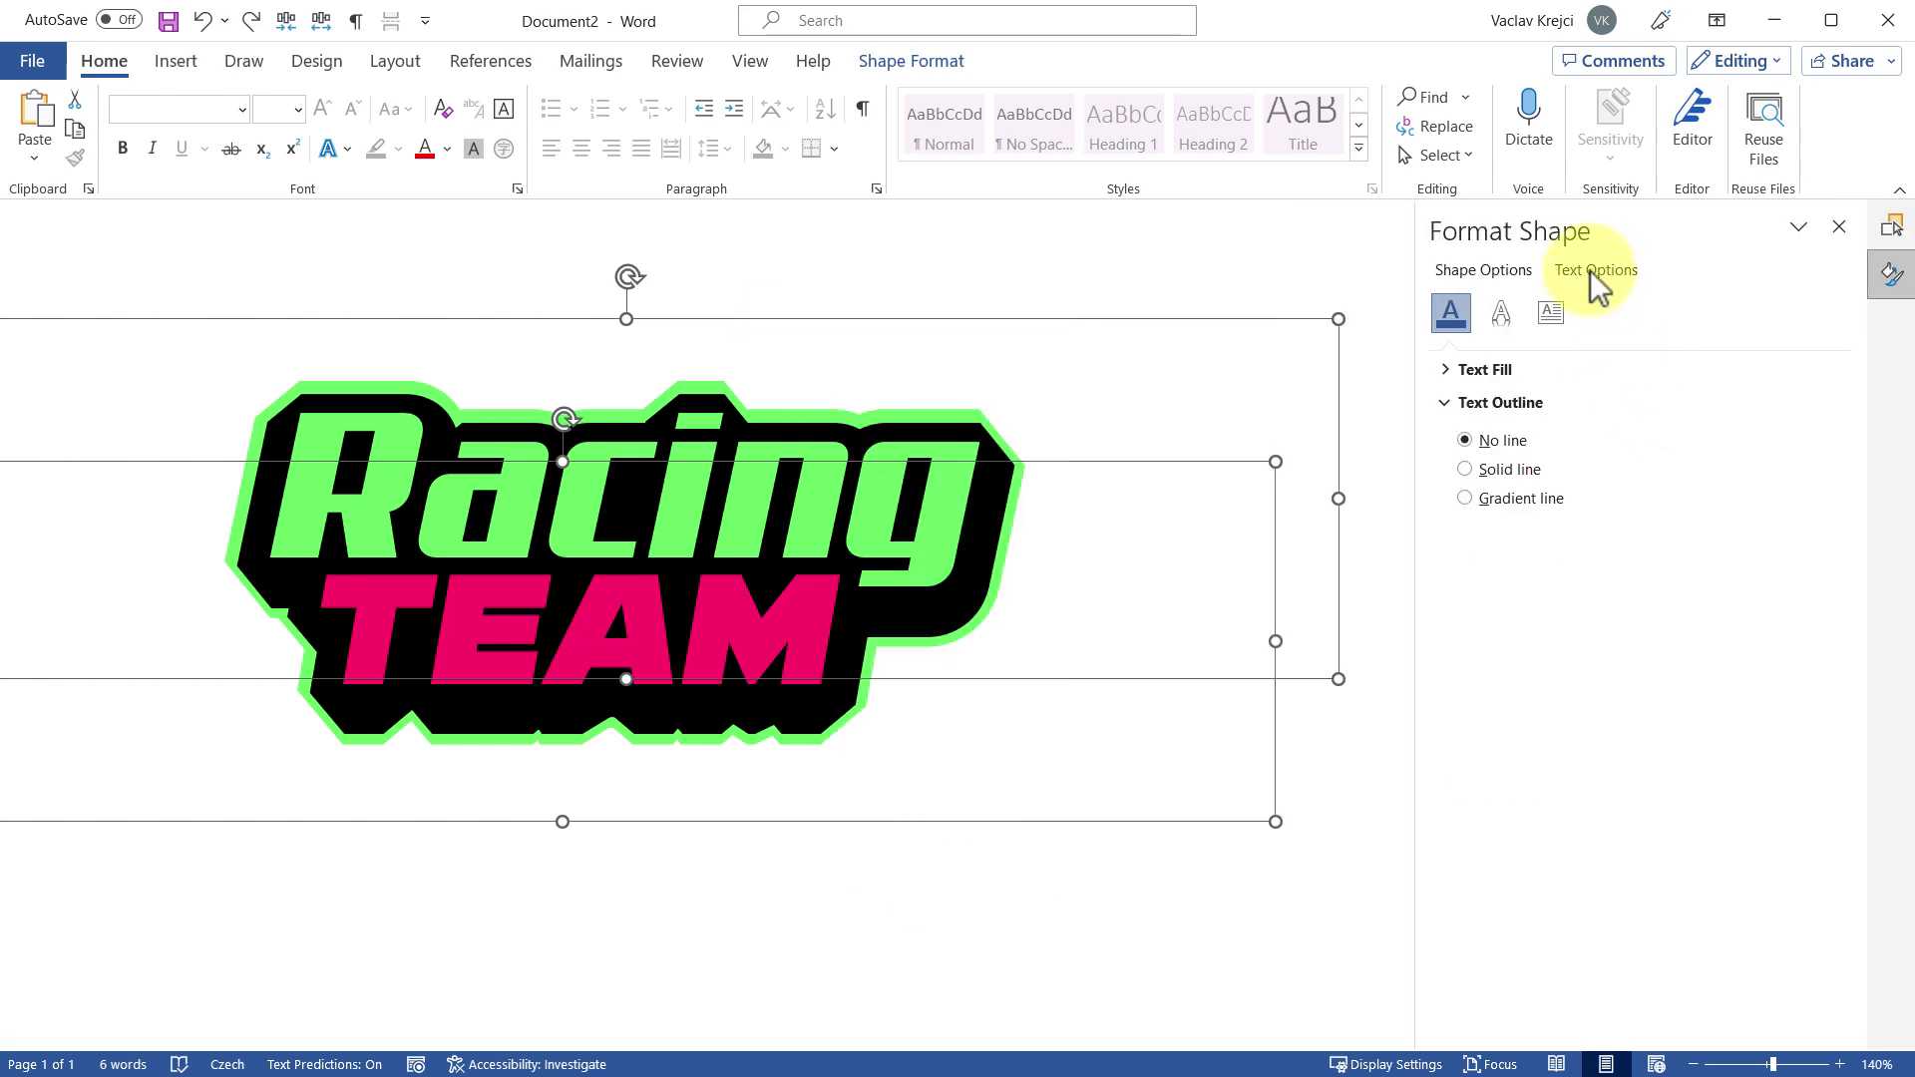
pyautogui.click(1500, 317)
pyautogui.click(1451, 372)
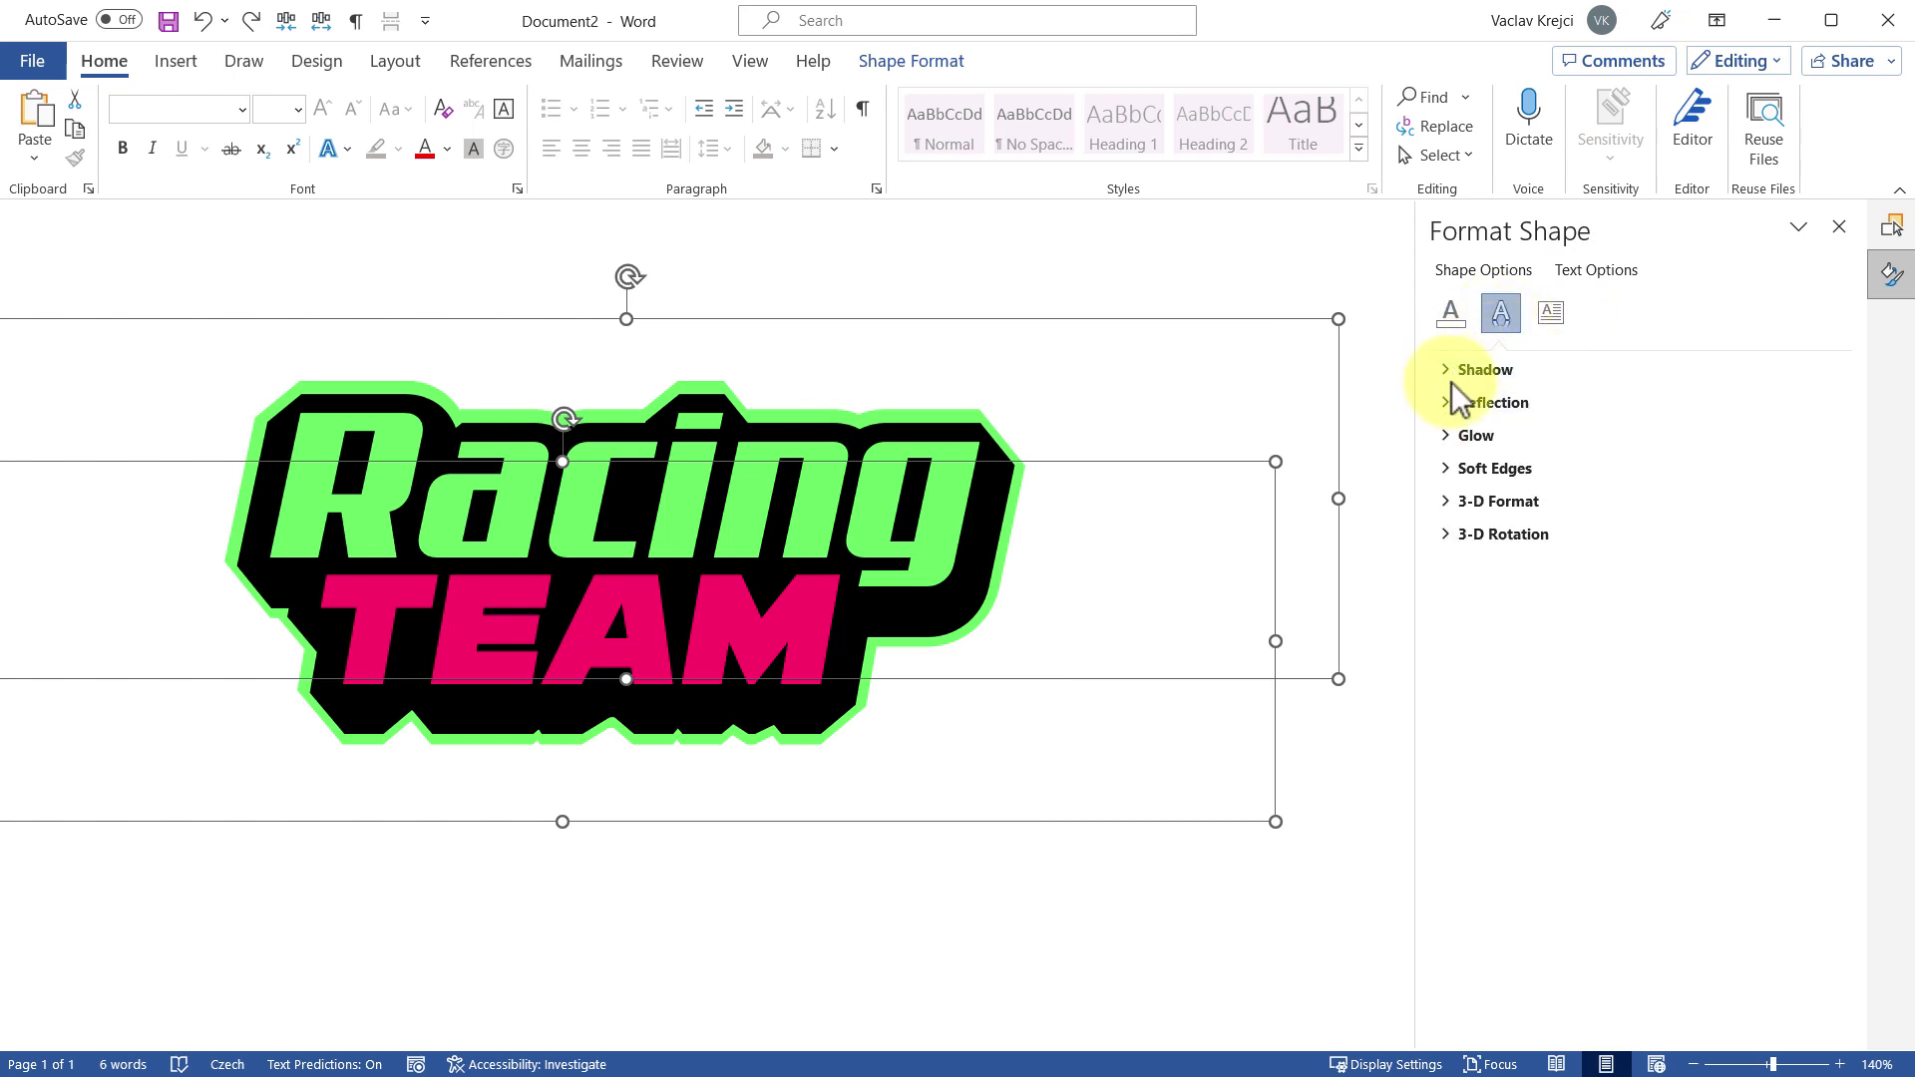
pyautogui.click(1444, 371)
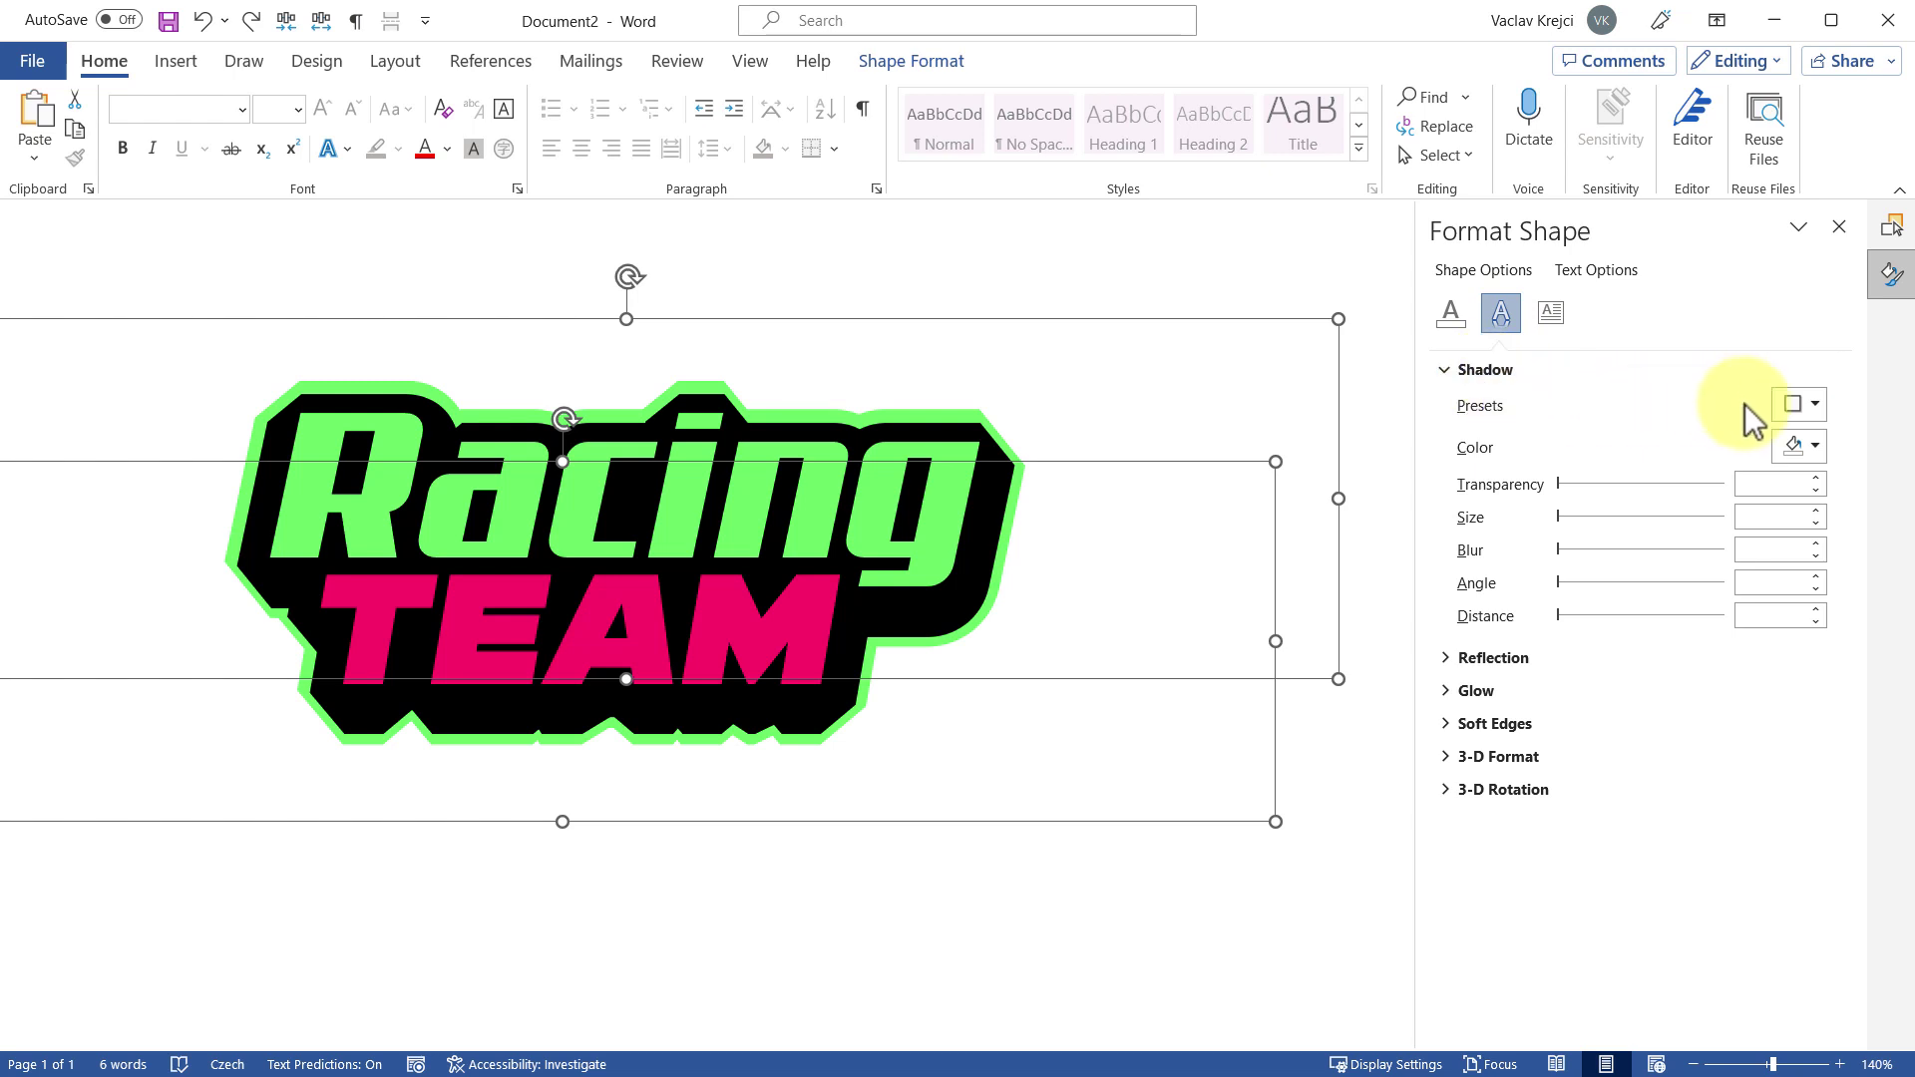
pyautogui.click(1792, 409)
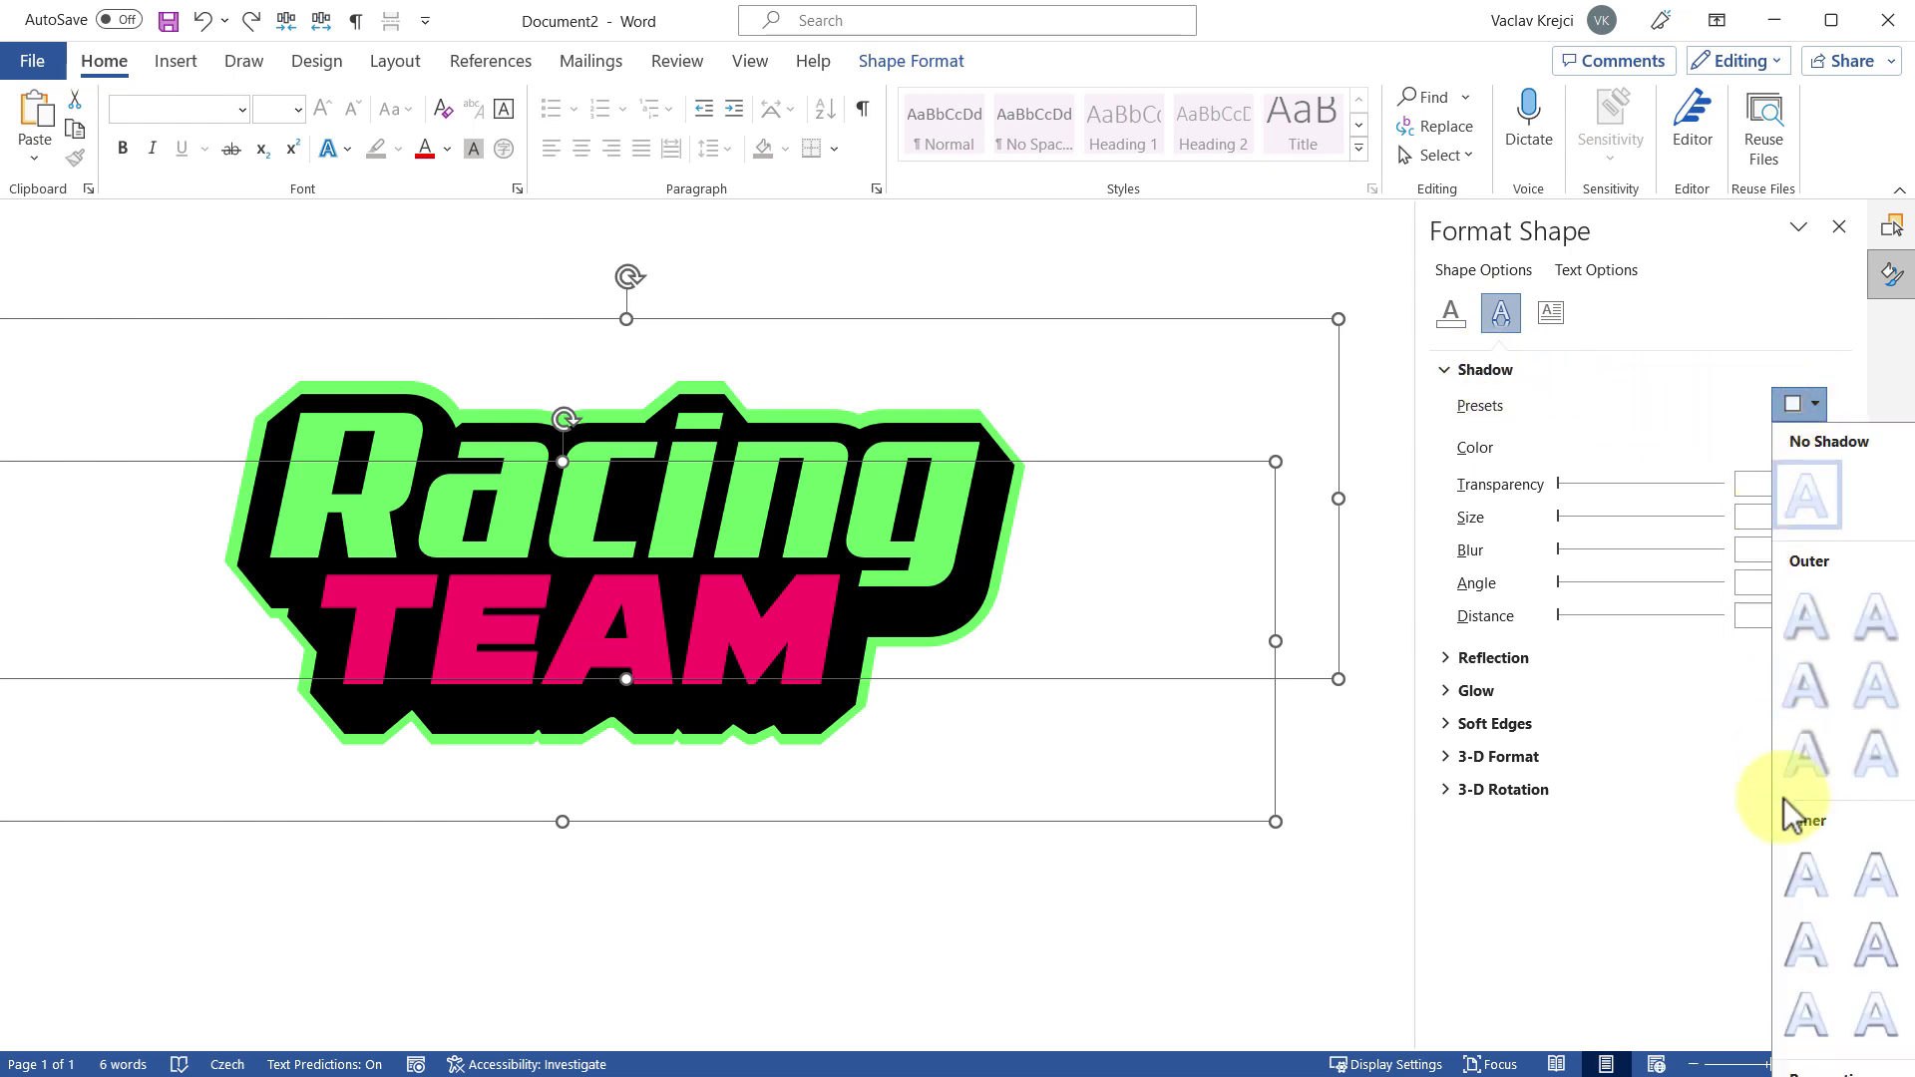
pyautogui.click(1806, 887)
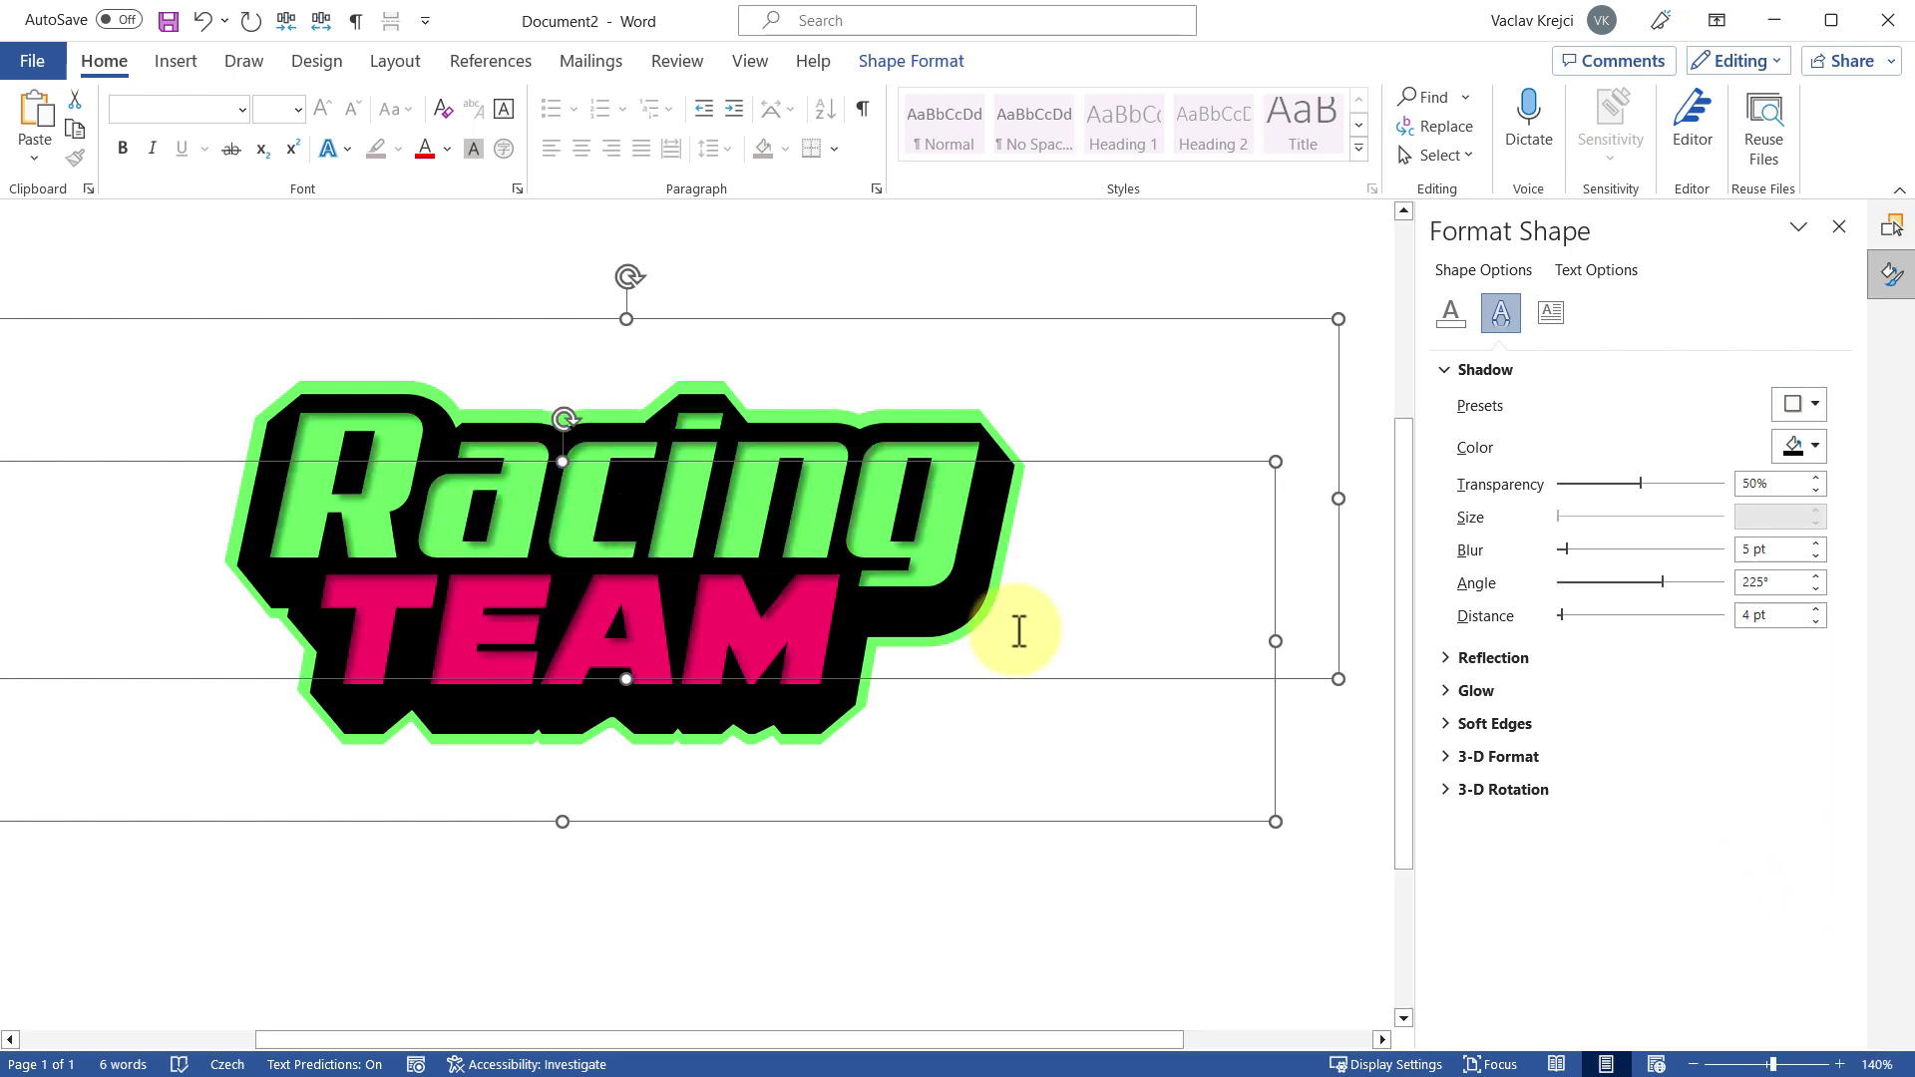
# Set the inner text shadow of both front text boxes to 0 pt blur, 180° angle and 13 pt distance
pyautogui.click(1552, 552)
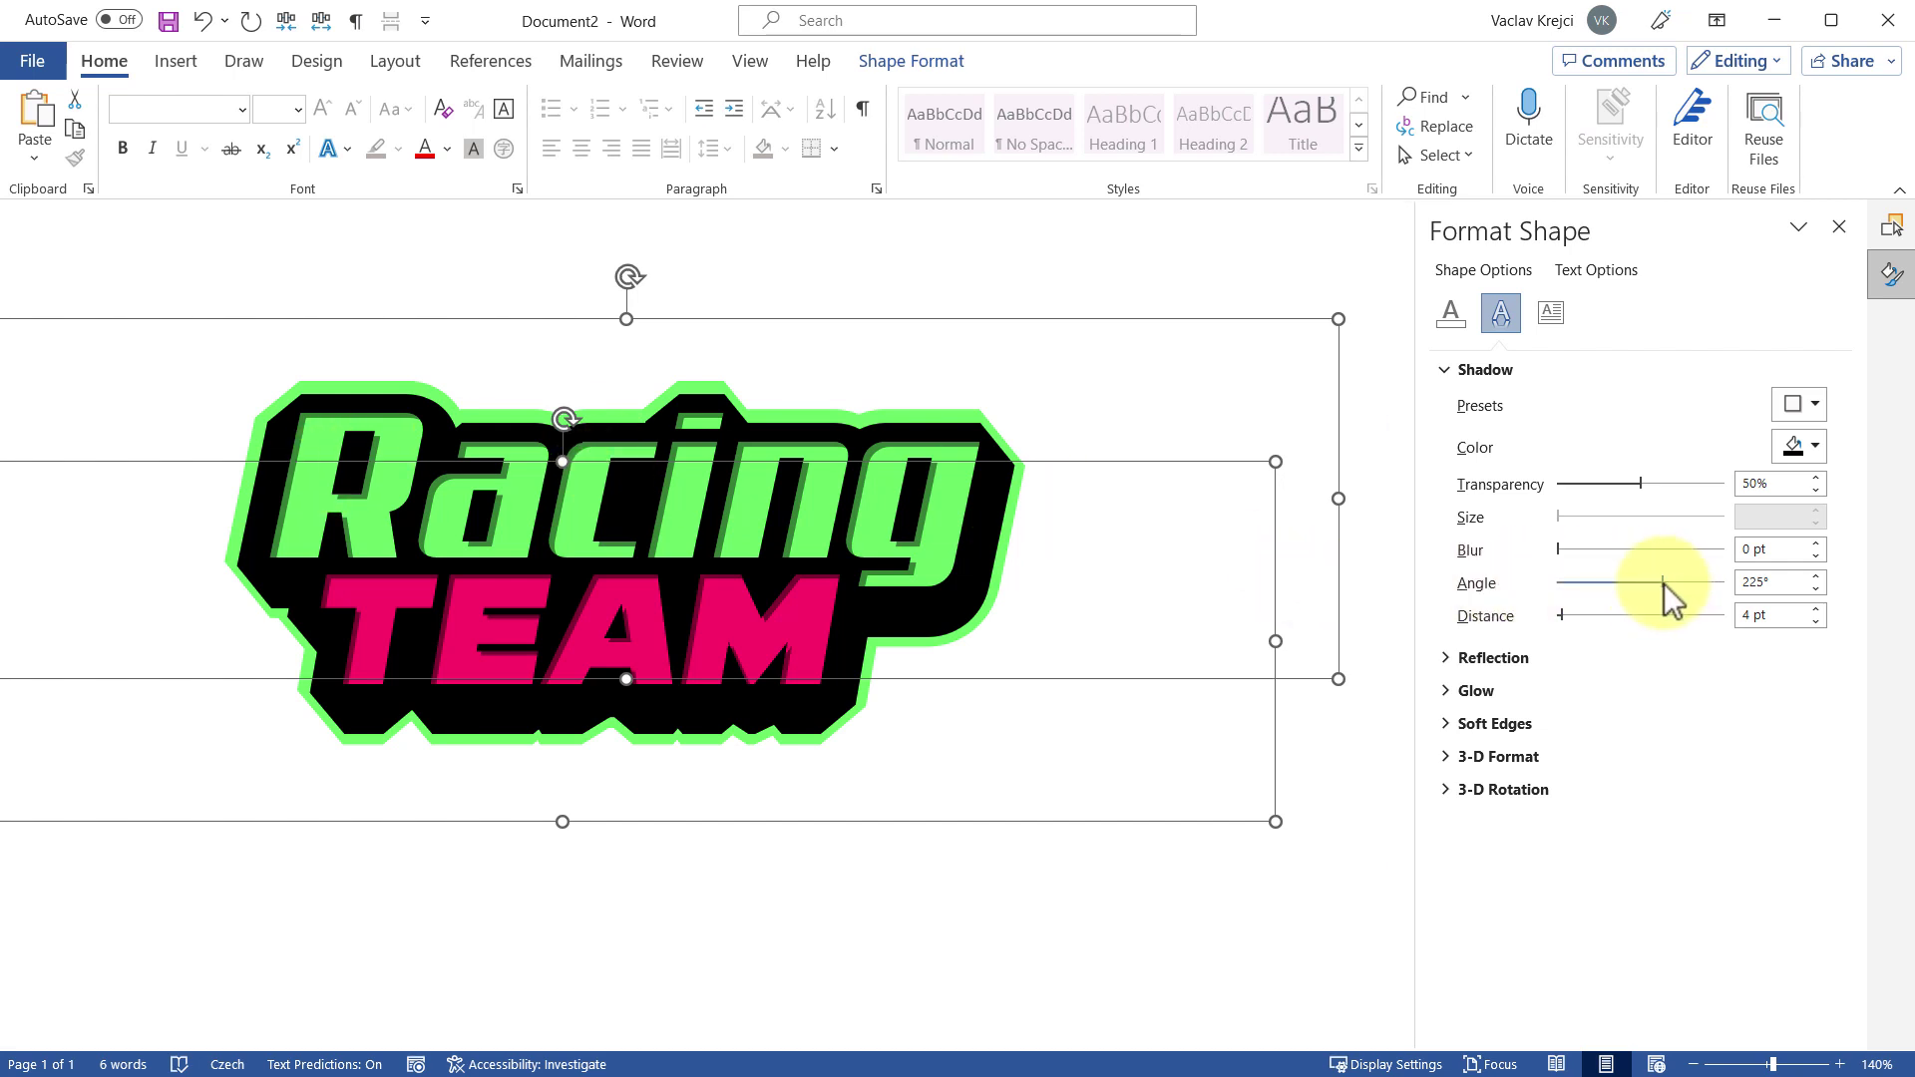
pyautogui.moveTo(1664, 583); pyautogui.dragTo(1641, 582)
pyautogui.click(1816, 576)
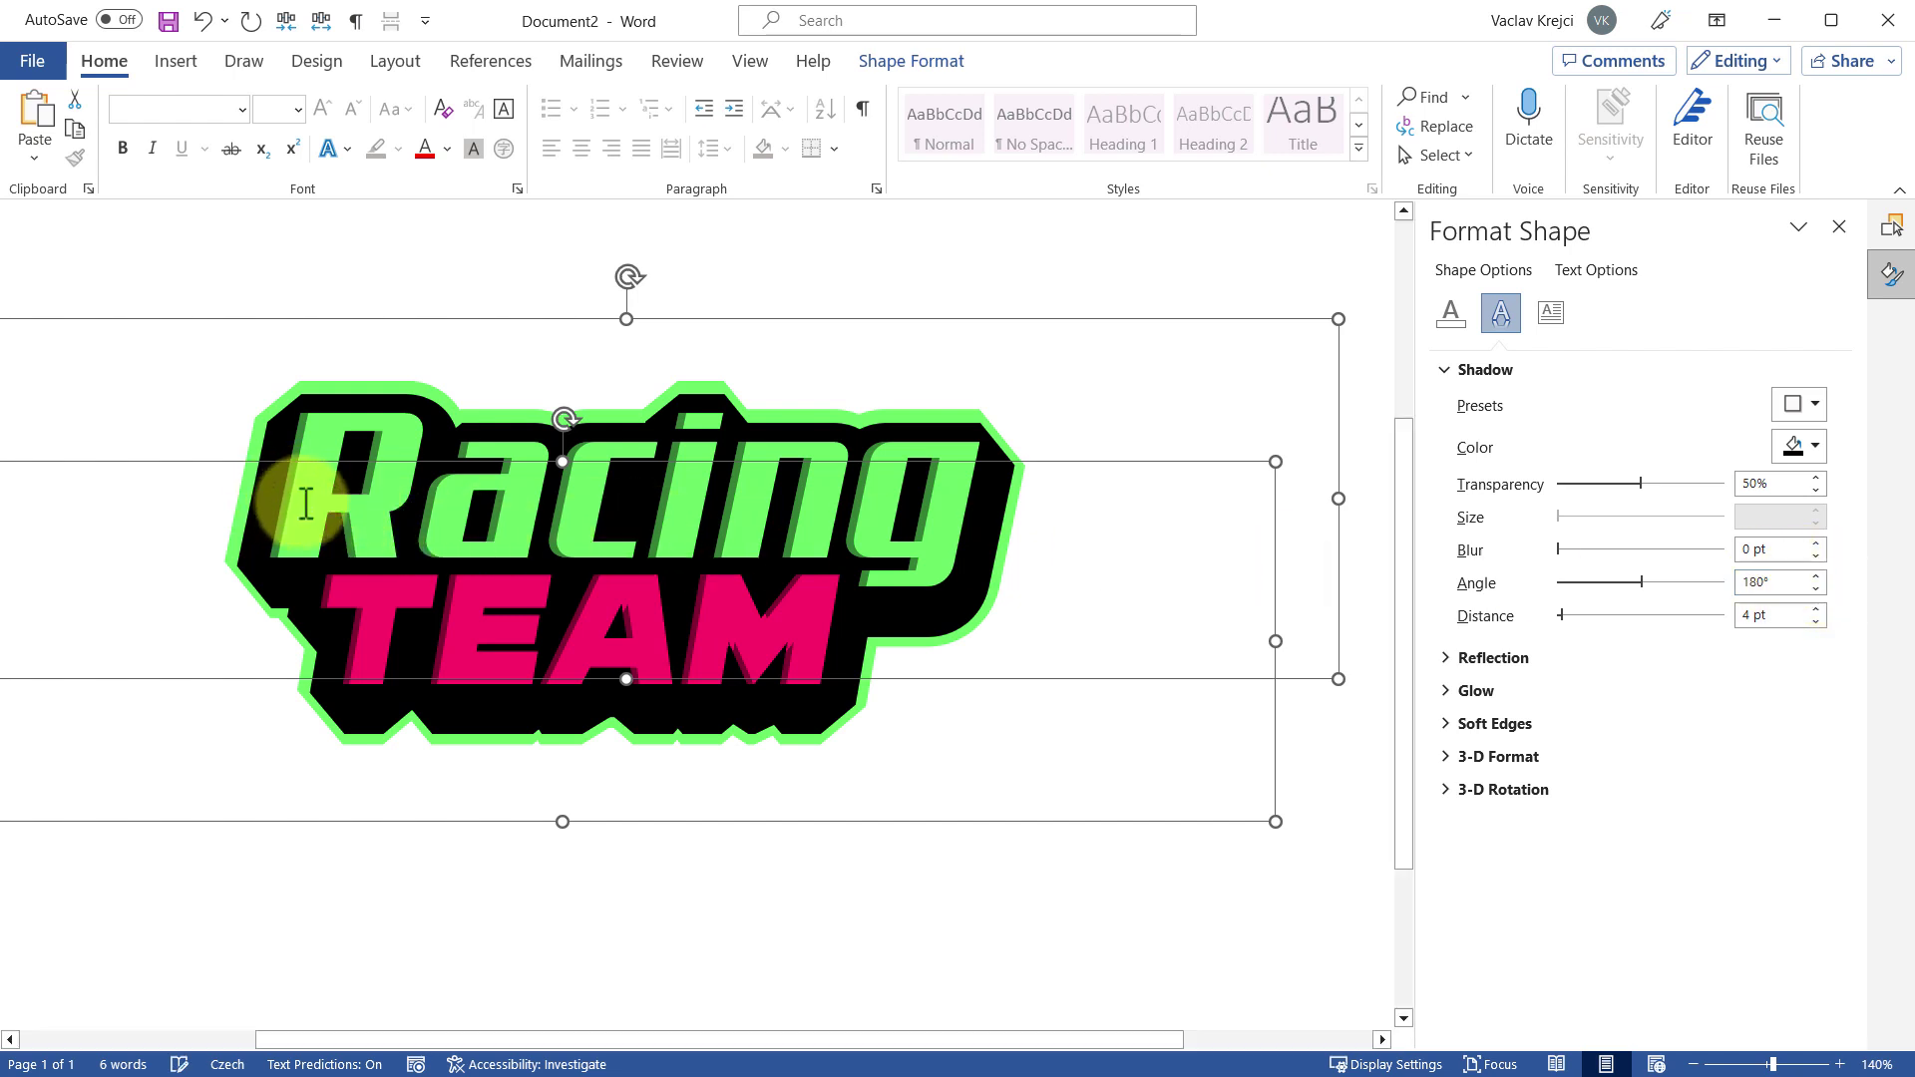
pyautogui.click(1563, 616)
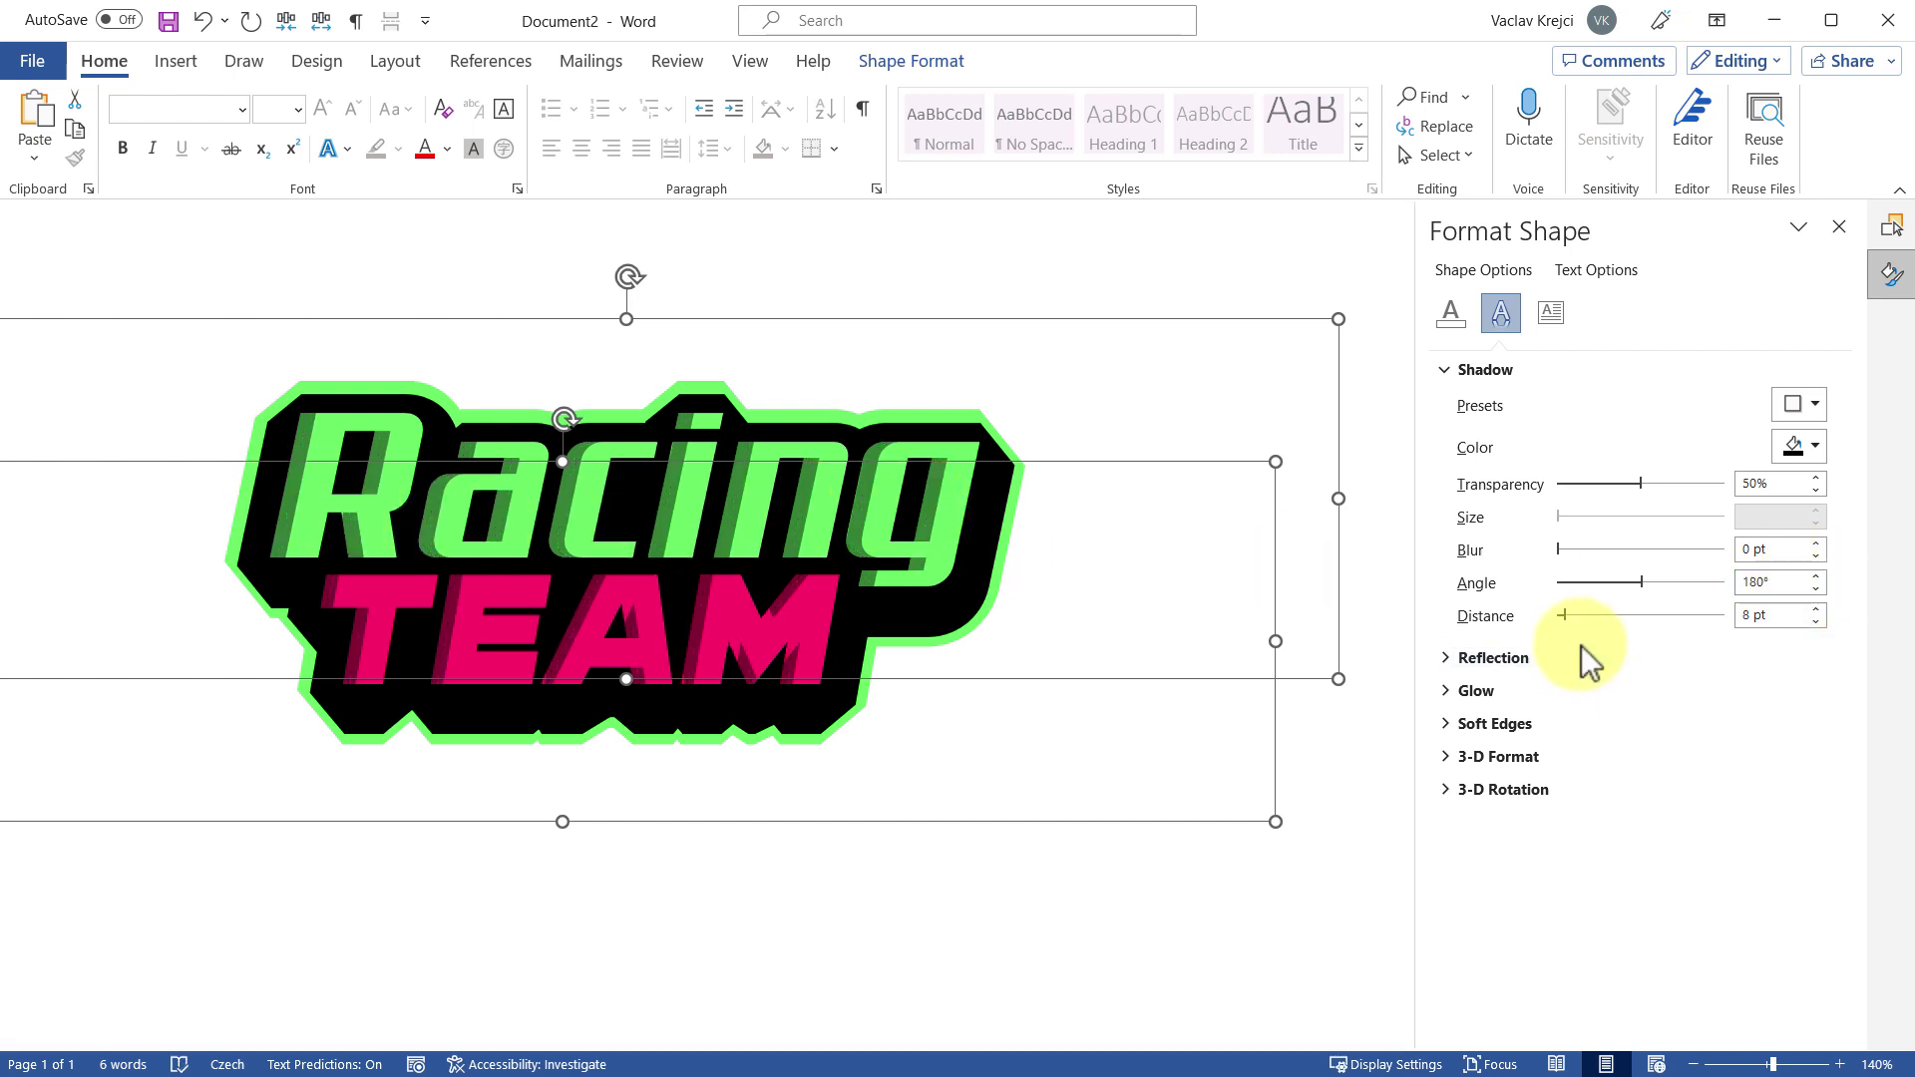
pyautogui.moveTo(1566, 615); pyautogui.dragTo(1566, 616)
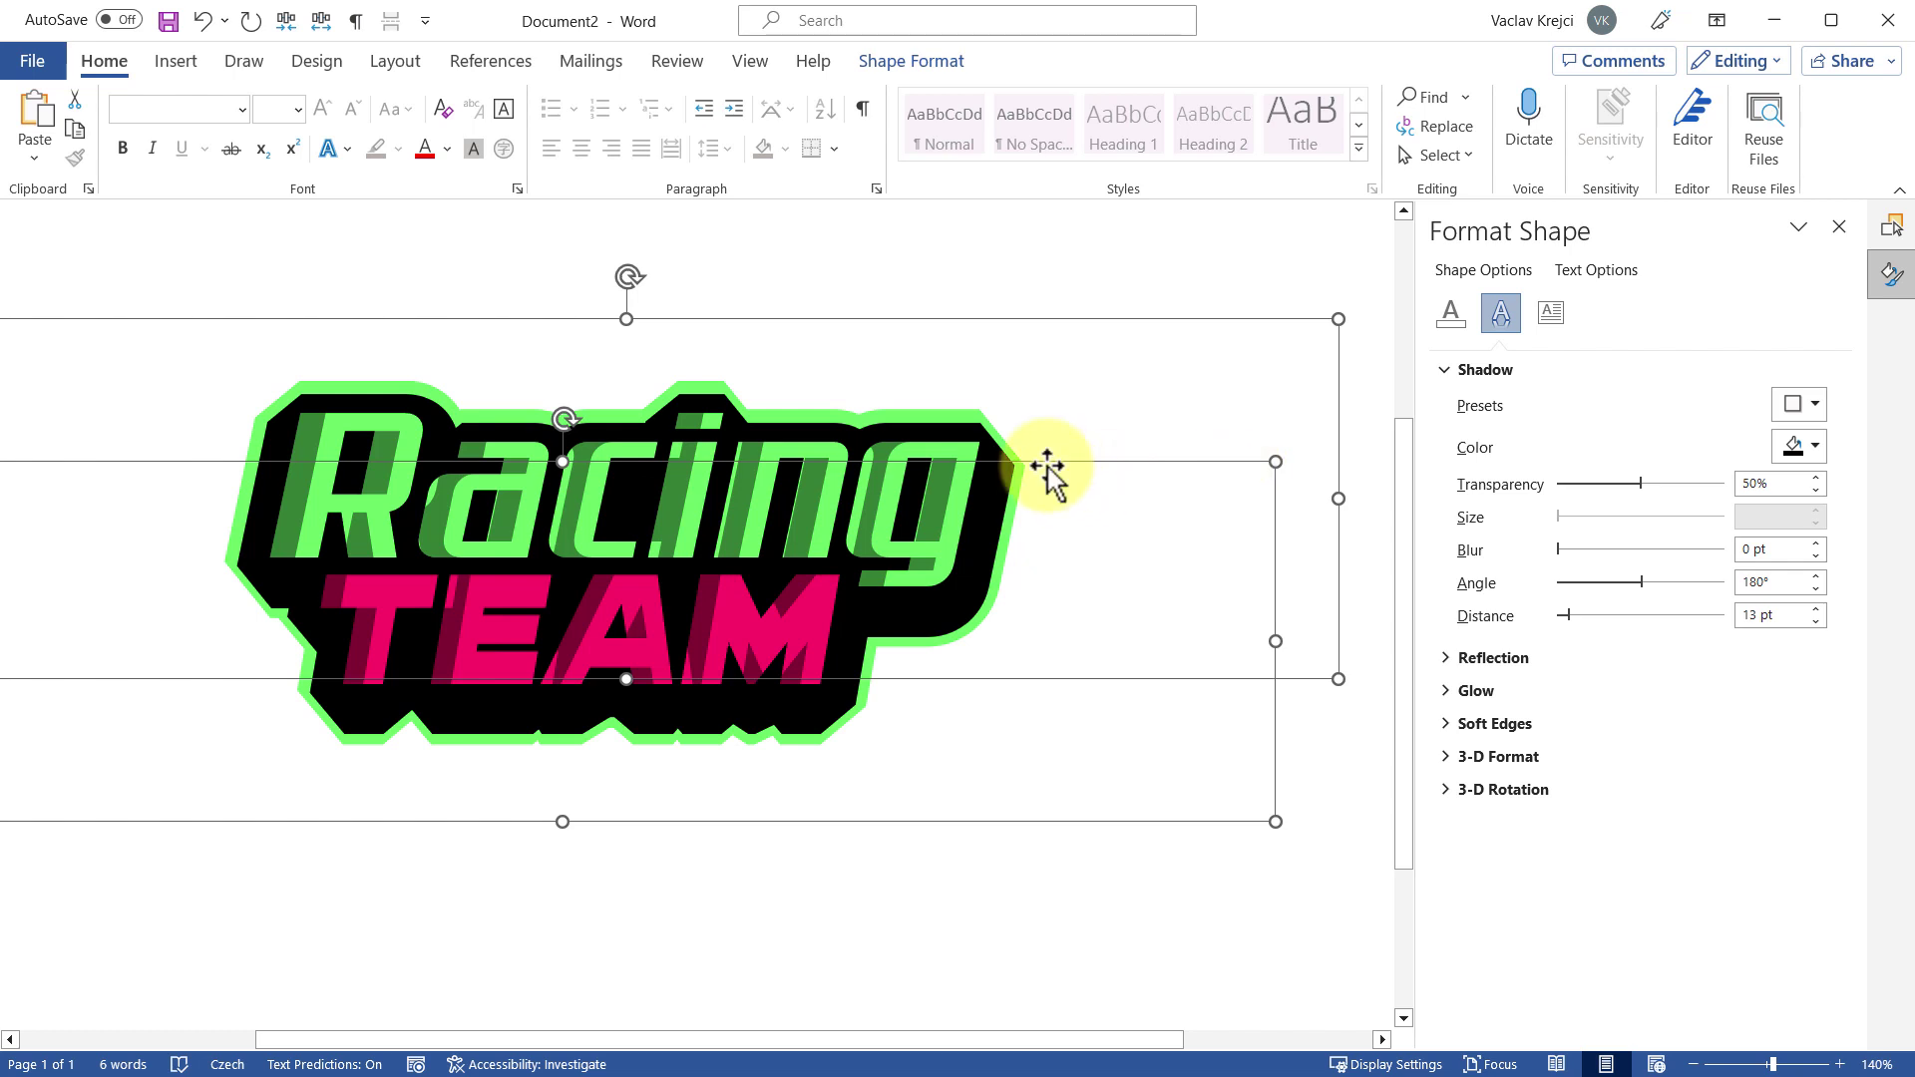
# Make the inner text shadow white with 58% transparency and 26 pt distance, and deselect the text boxes
pyautogui.click(1815, 448)
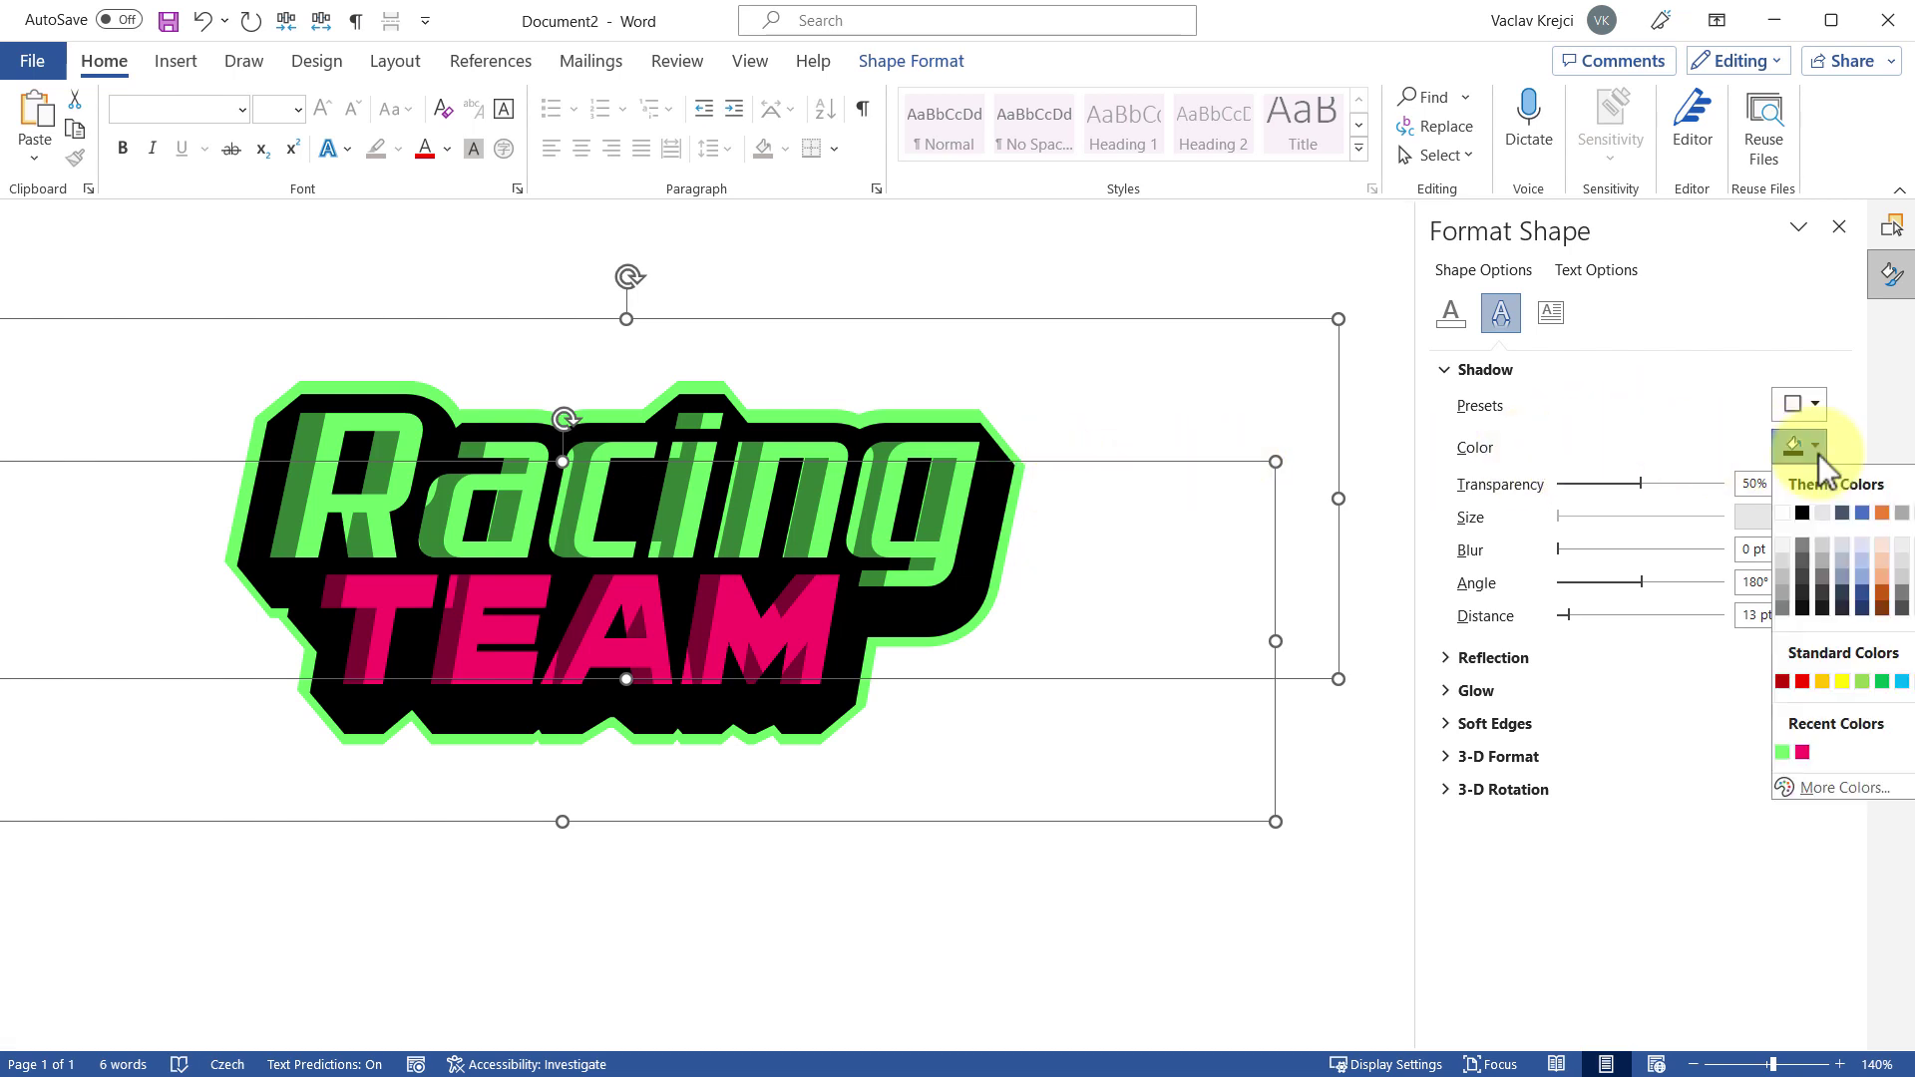
pyautogui.click(1783, 515)
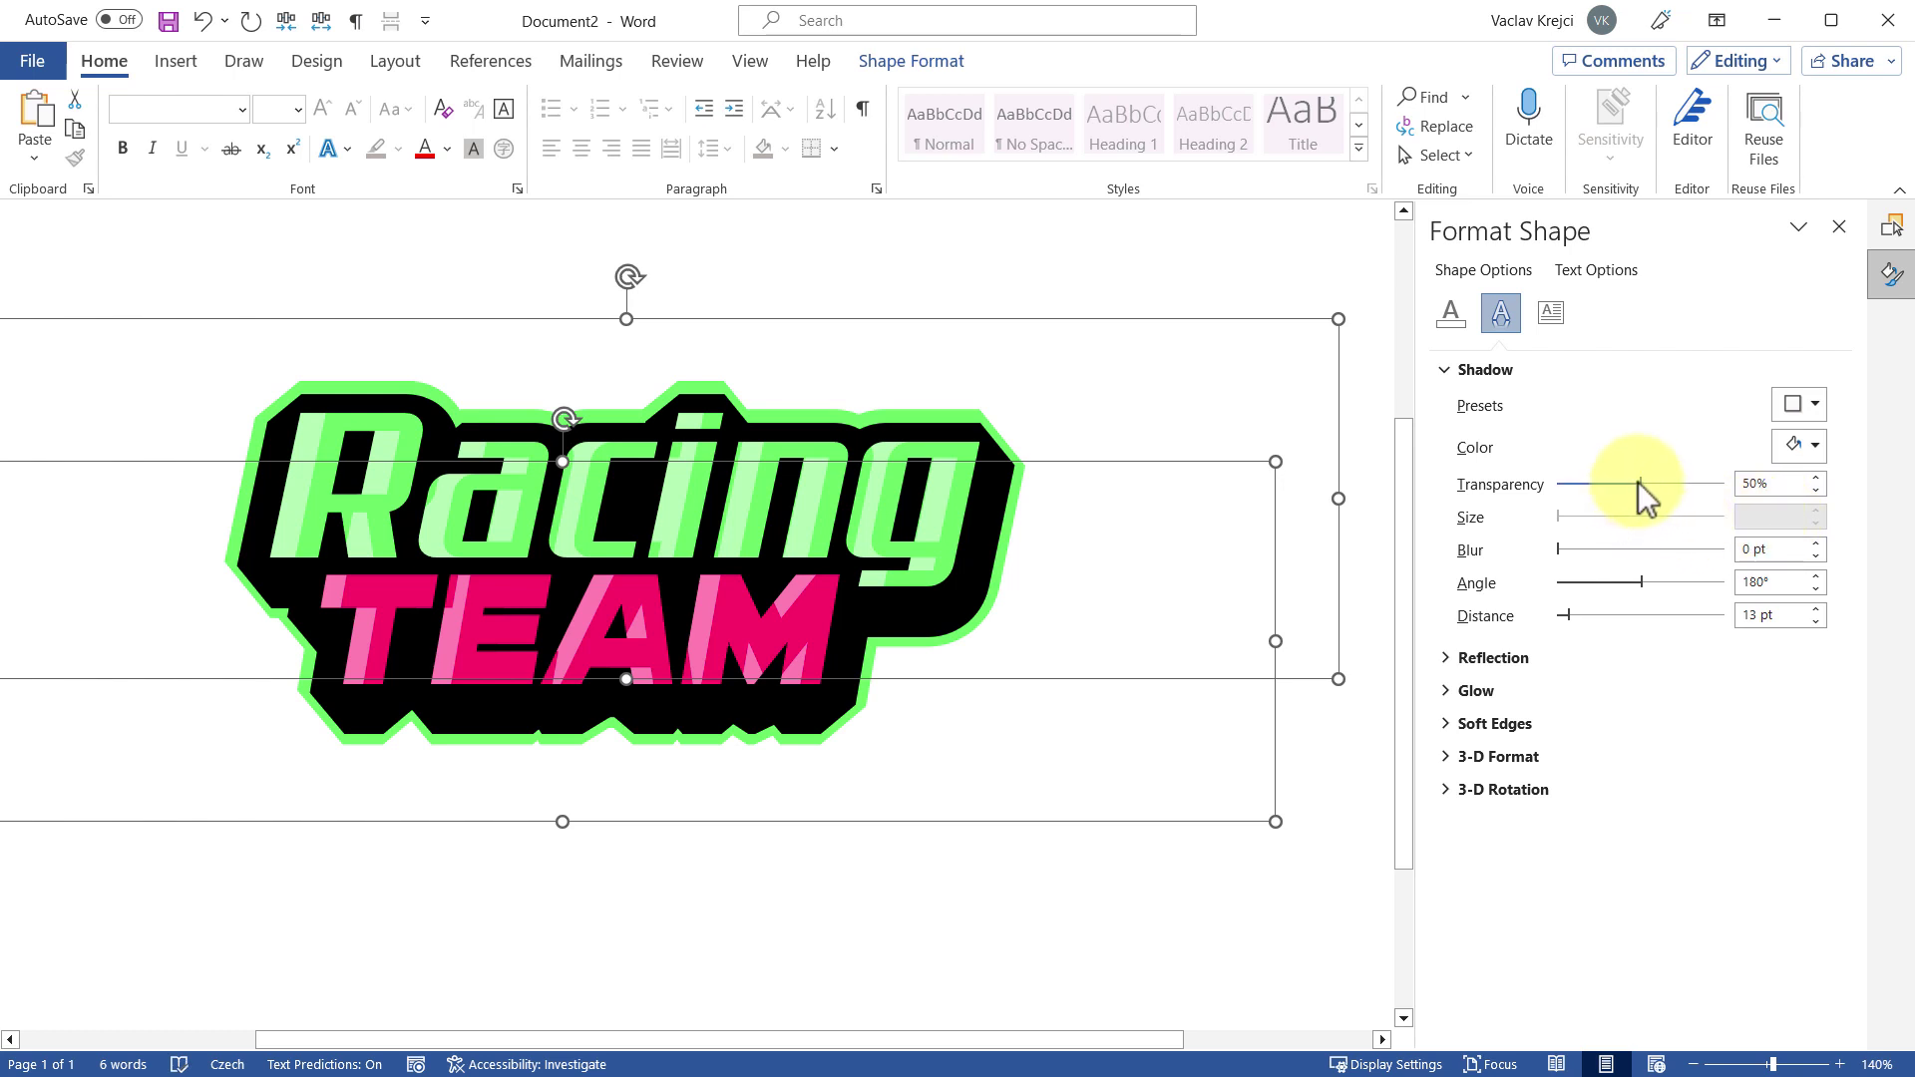
pyautogui.moveTo(1638, 482)
pyautogui.mouseDown()
pyautogui.moveTo(1560, 480)
pyautogui.moveTo(1671, 481)
pyautogui.moveTo(1651, 479)
pyautogui.mouseUp()
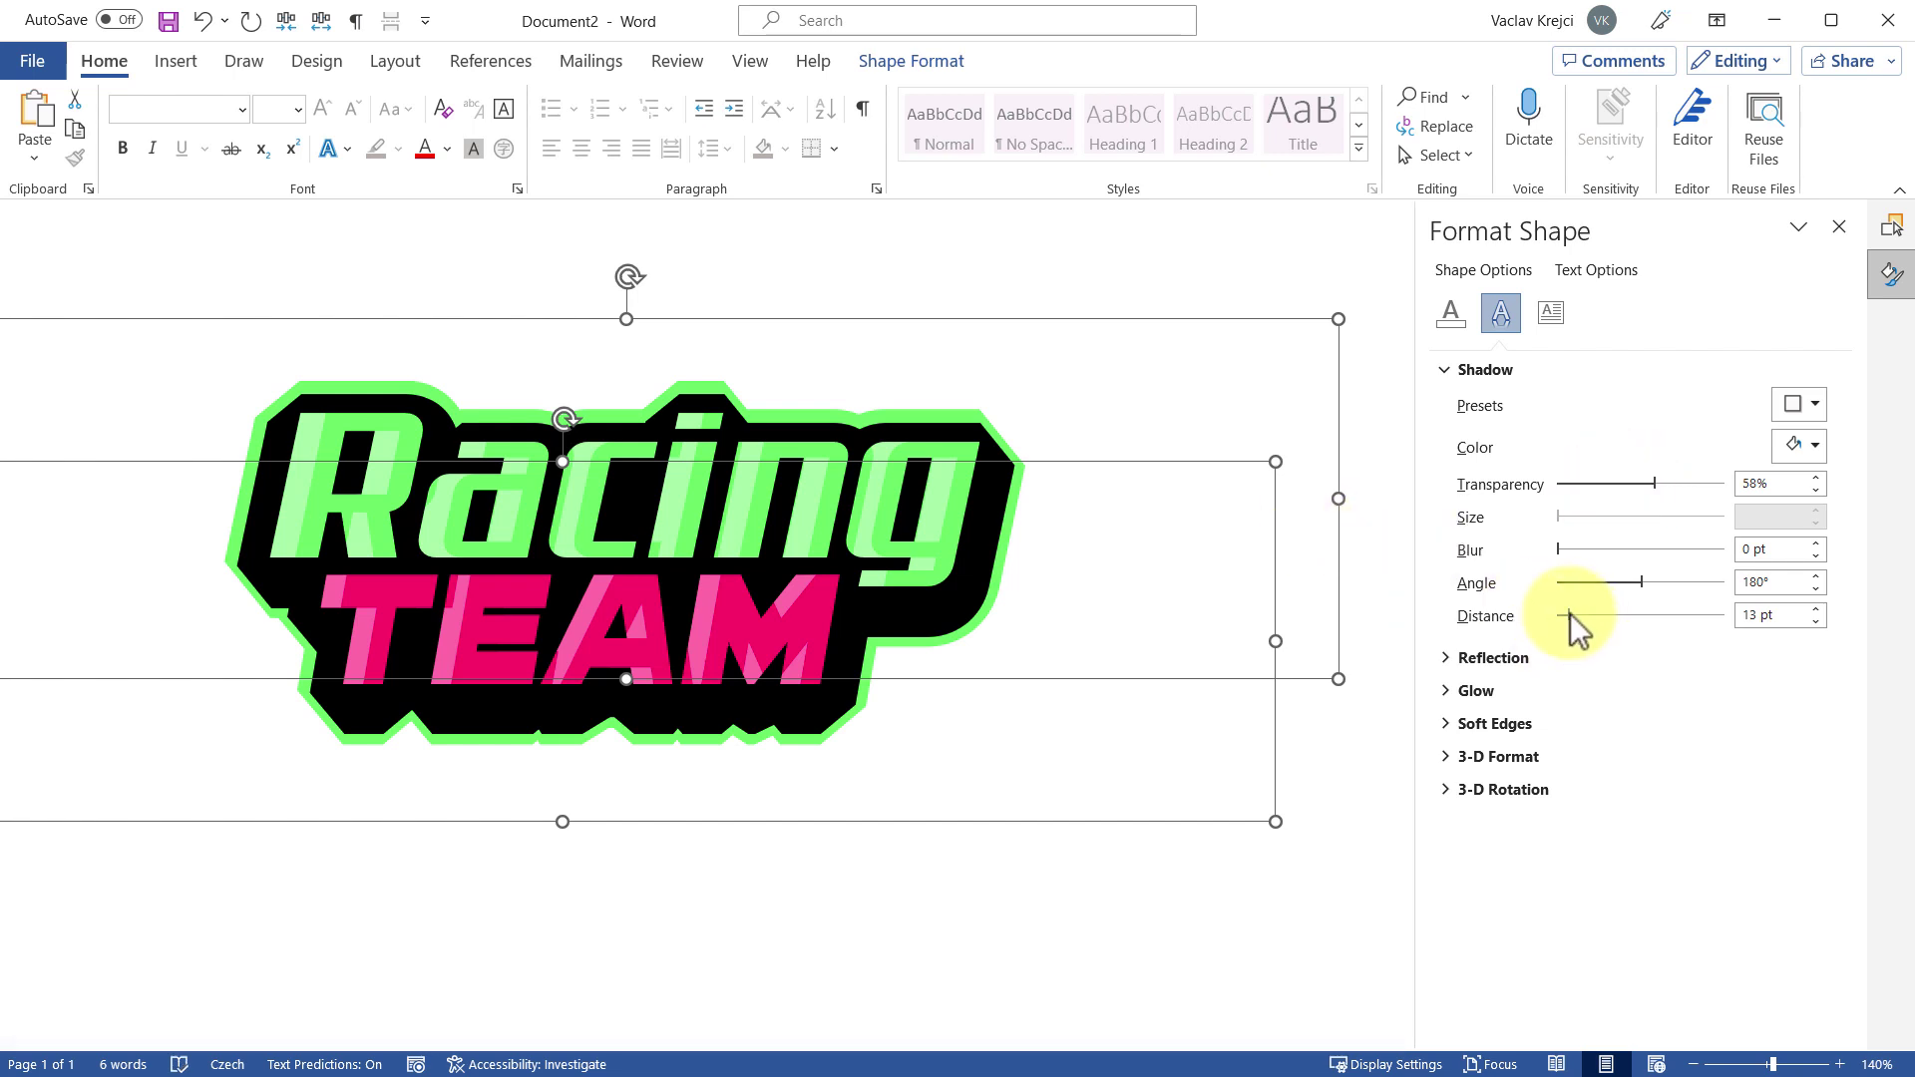
pyautogui.moveTo(1570, 614); pyautogui.dragTo(1580, 614)
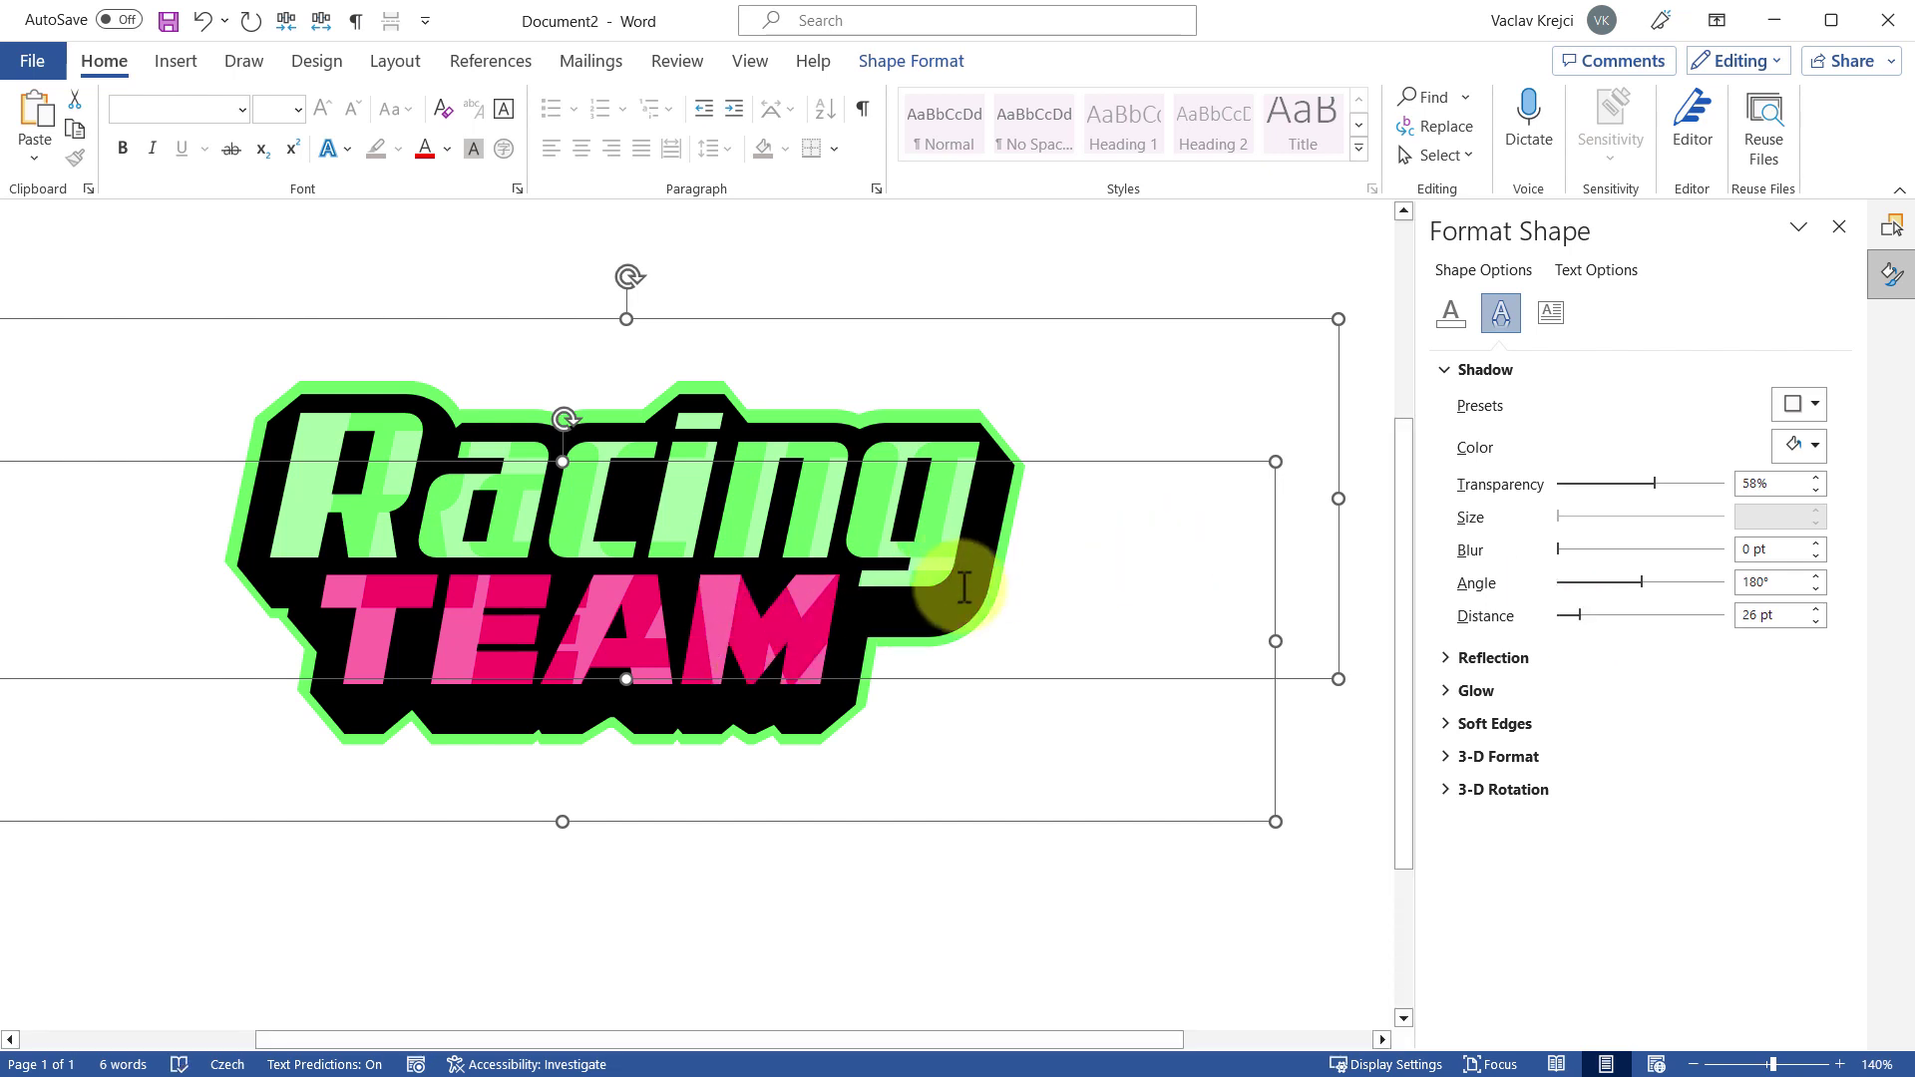
pyautogui.click(732, 652)
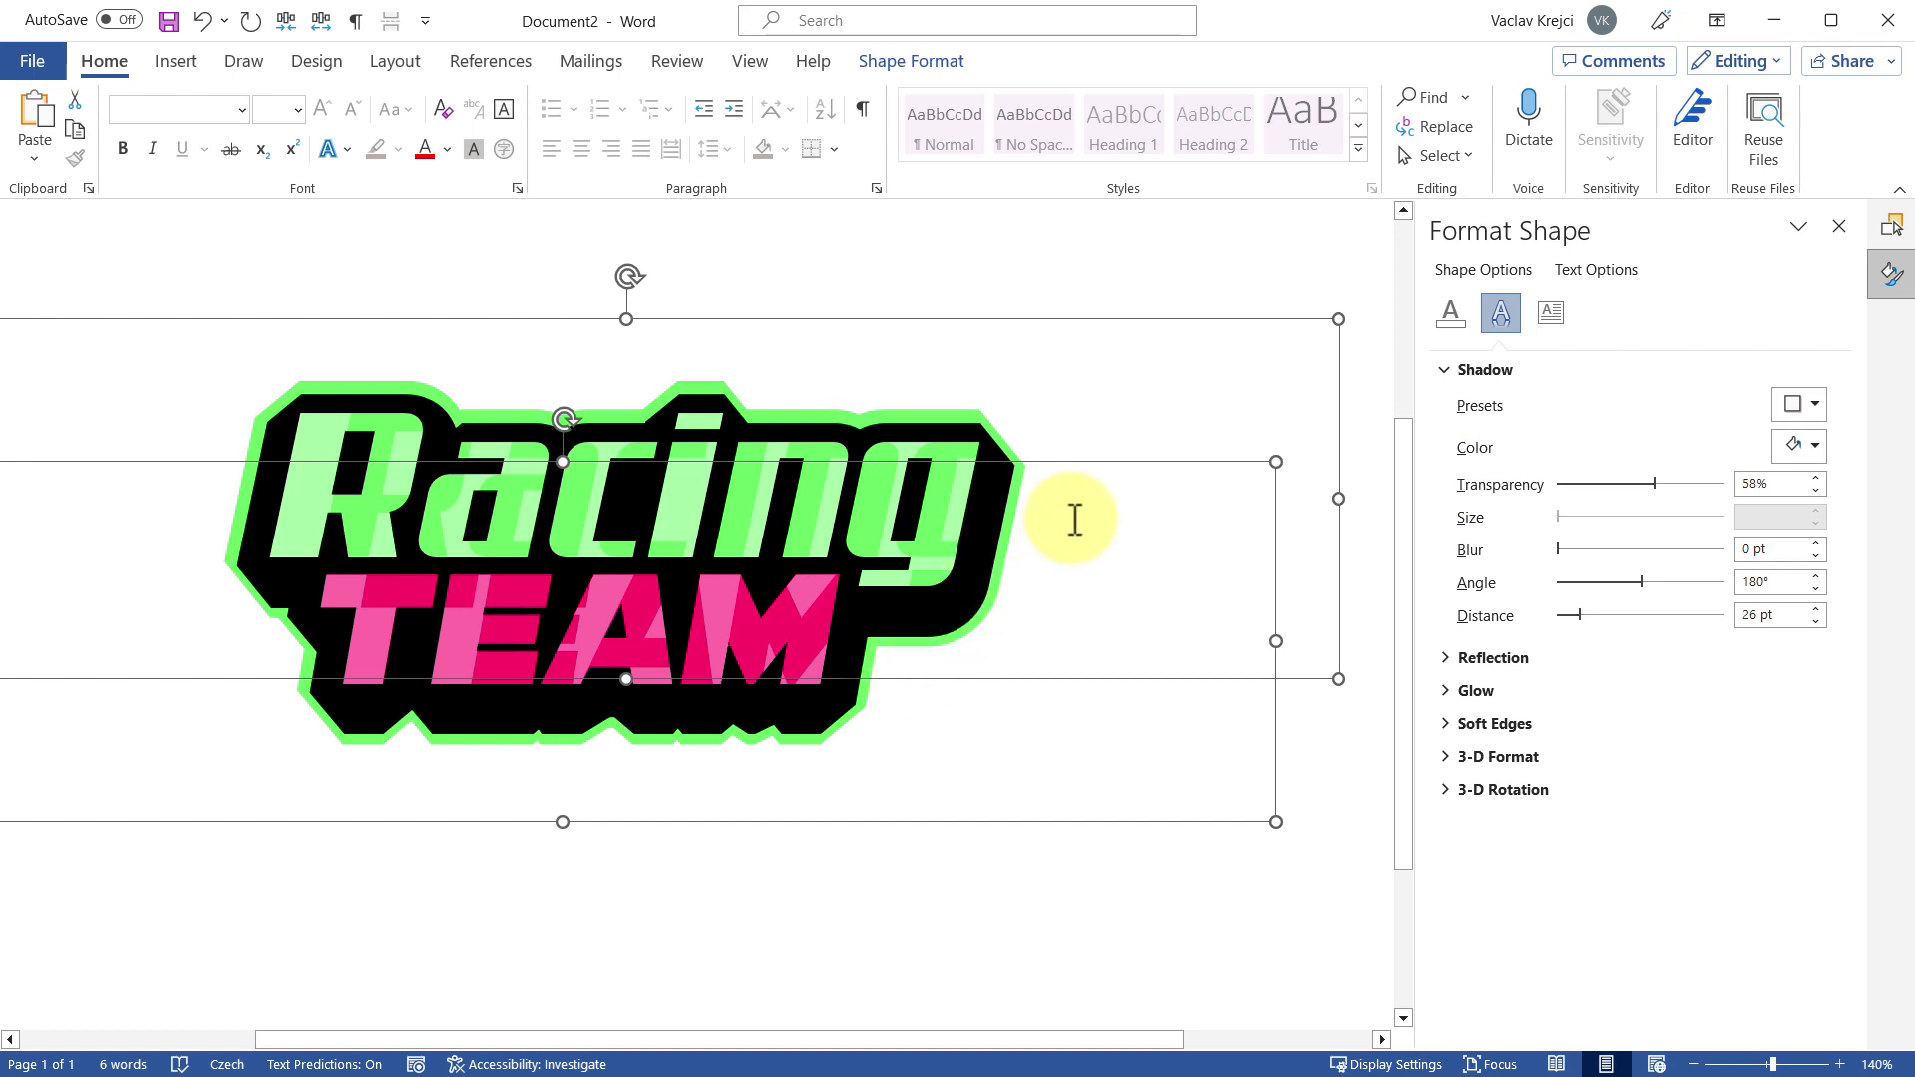
pyautogui.click(1043, 300)
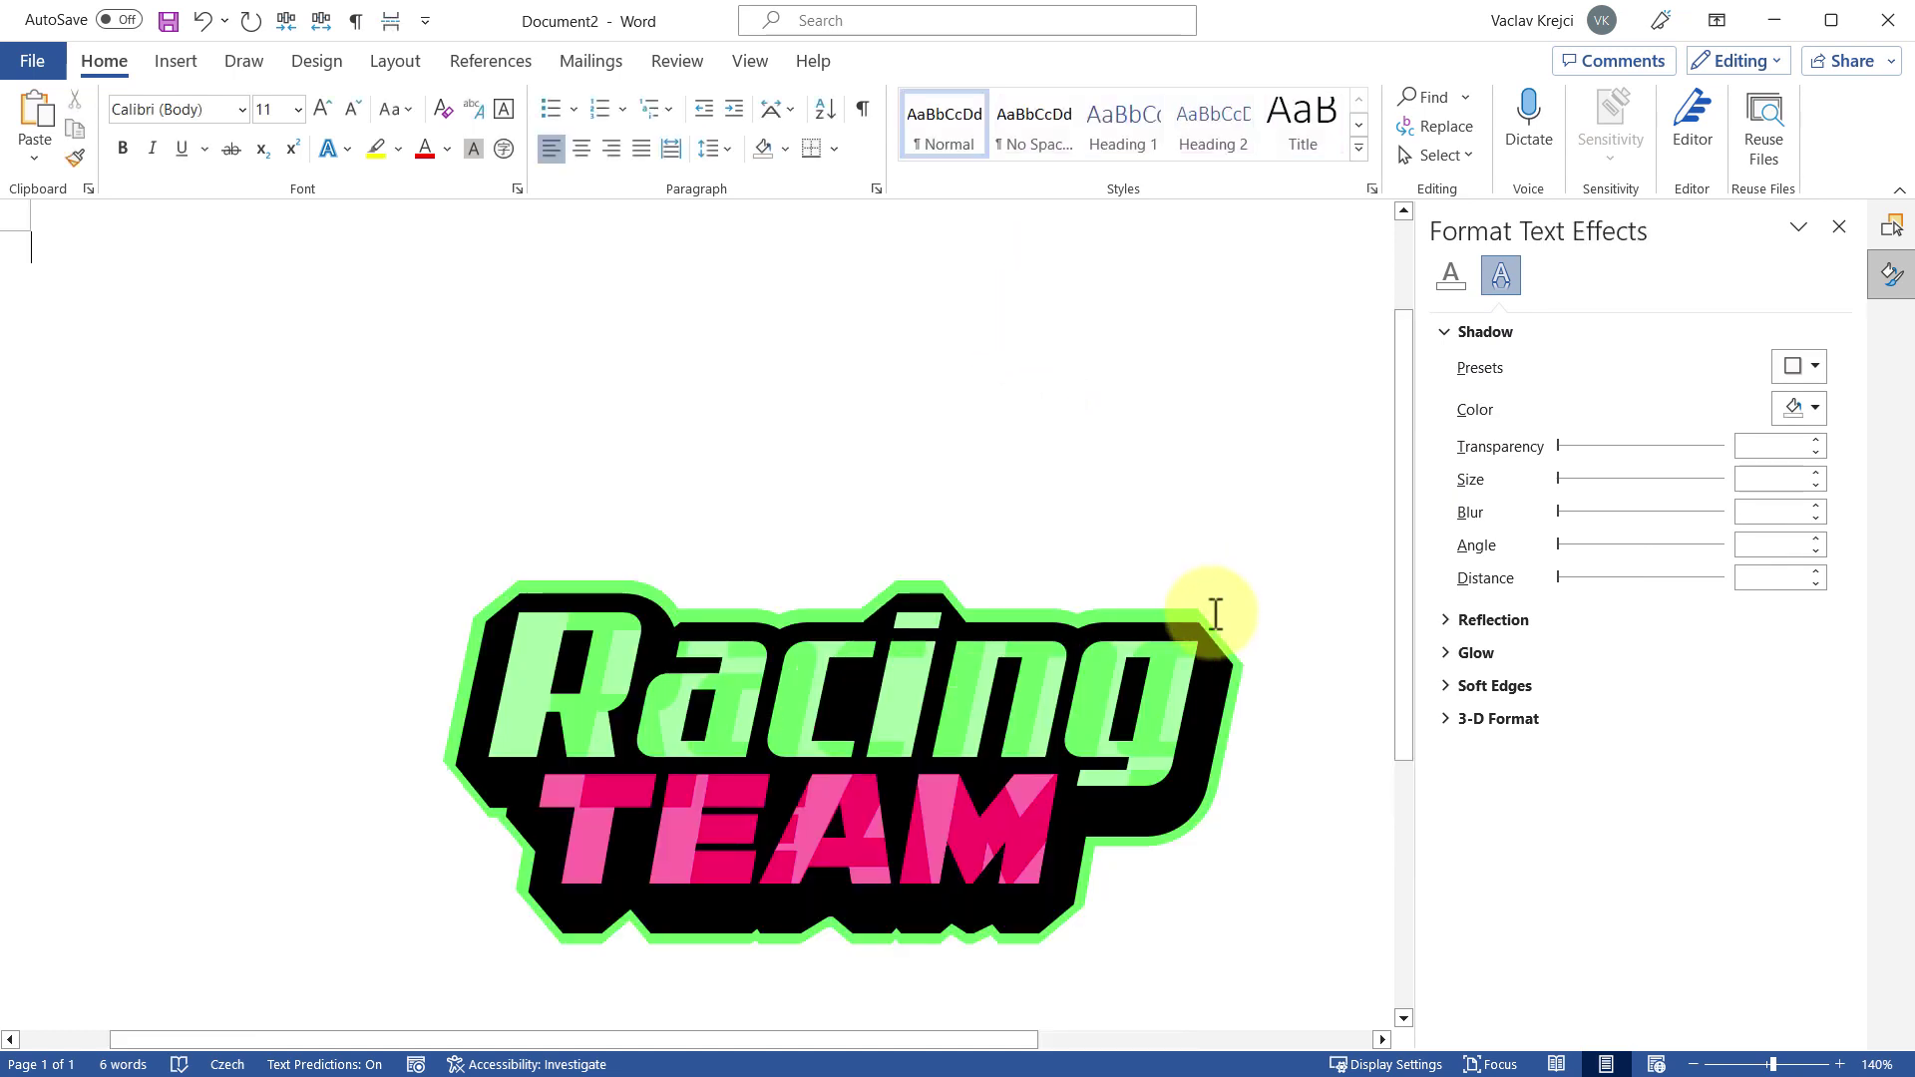
pyautogui.click(1752, 1065)
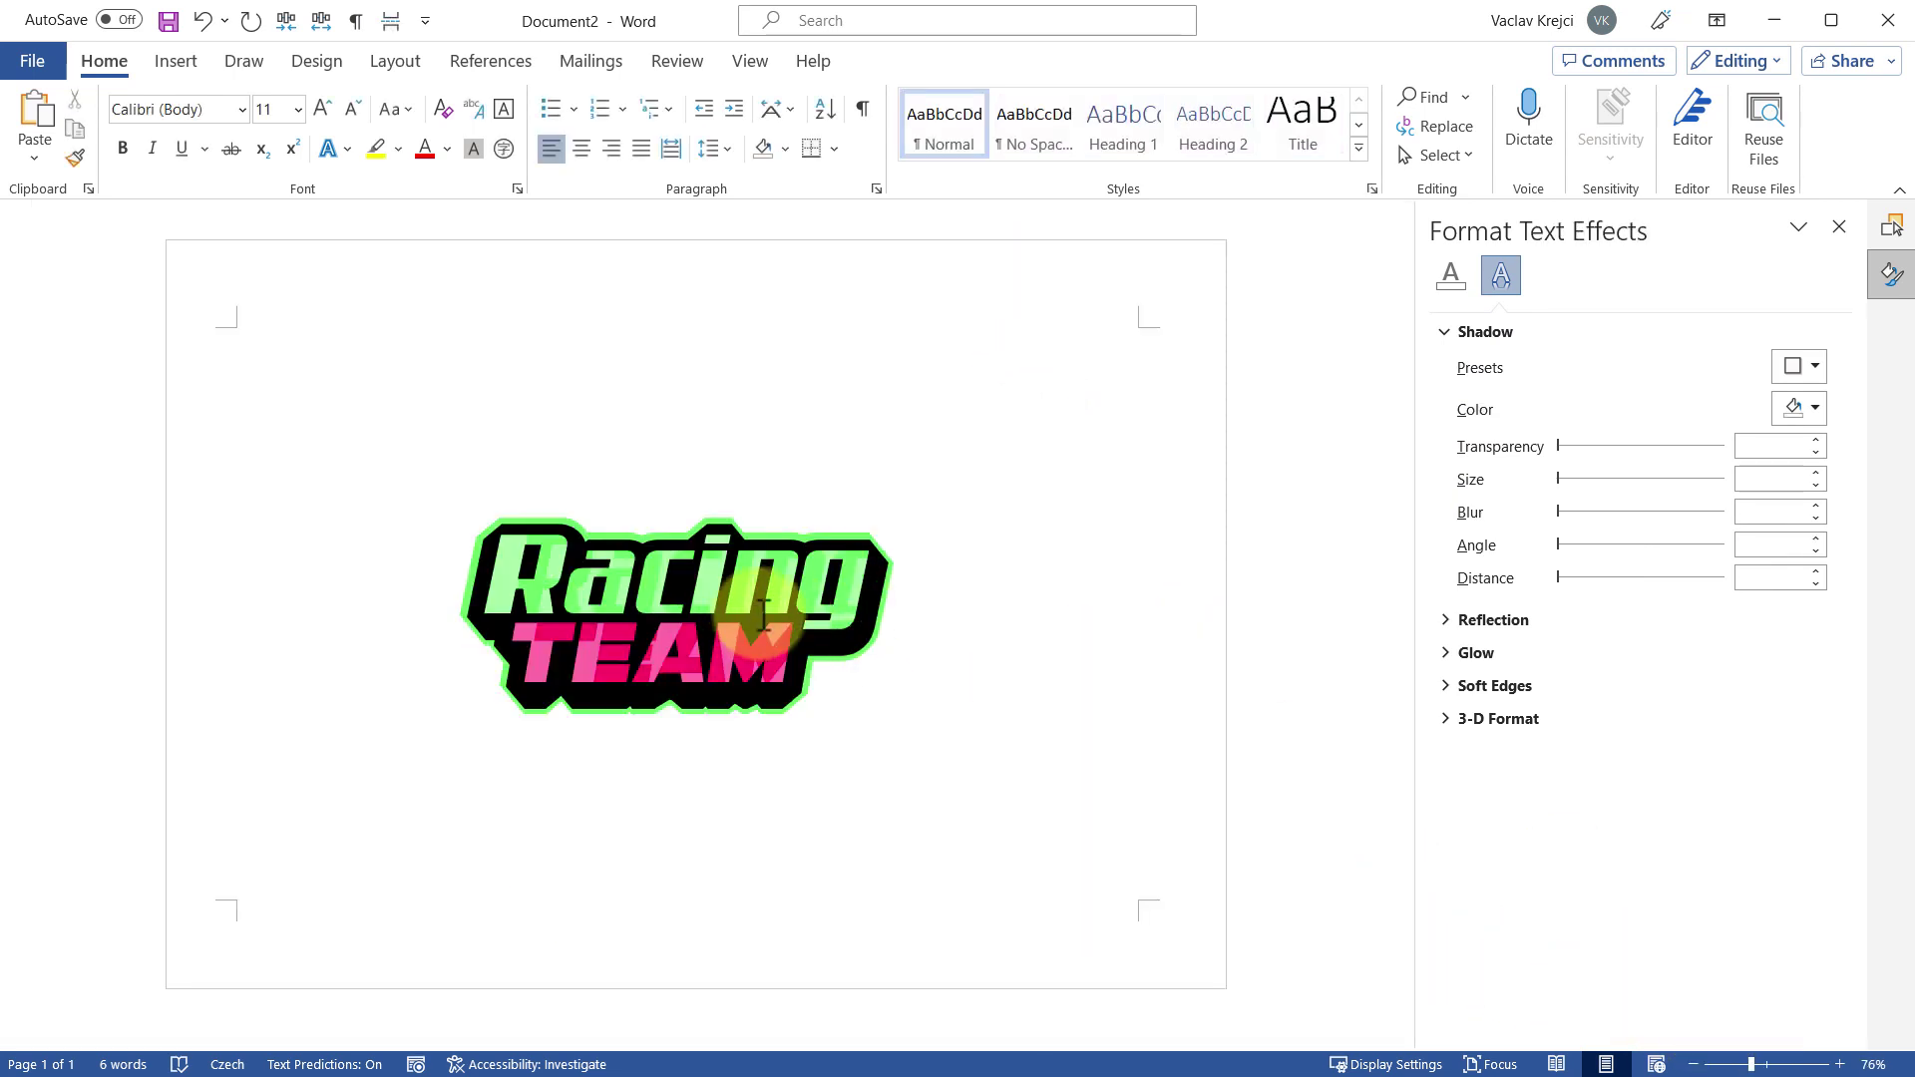
# Switch to the browser and download the free "Splatter of paint" photo from FreeImages
pyautogui.hotkey('alt', 'Tab')
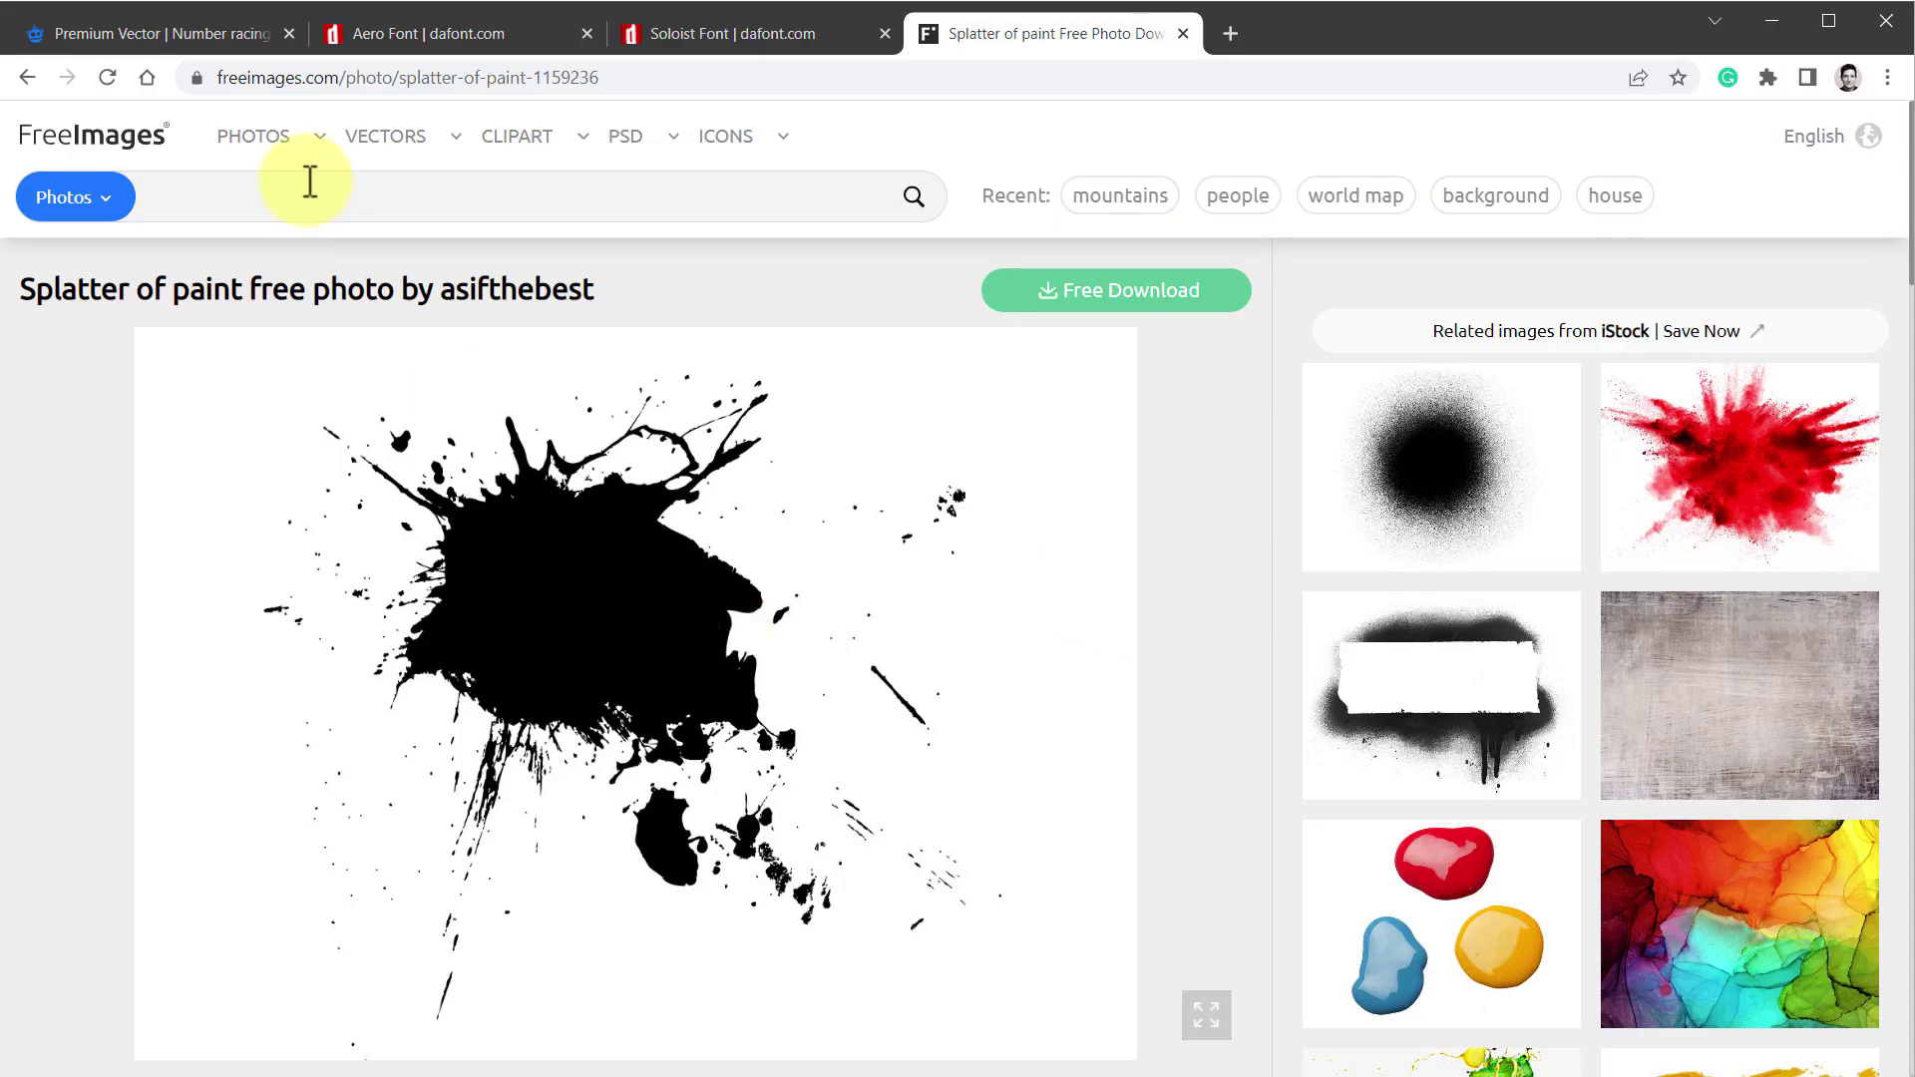
pyautogui.click(1073, 304)
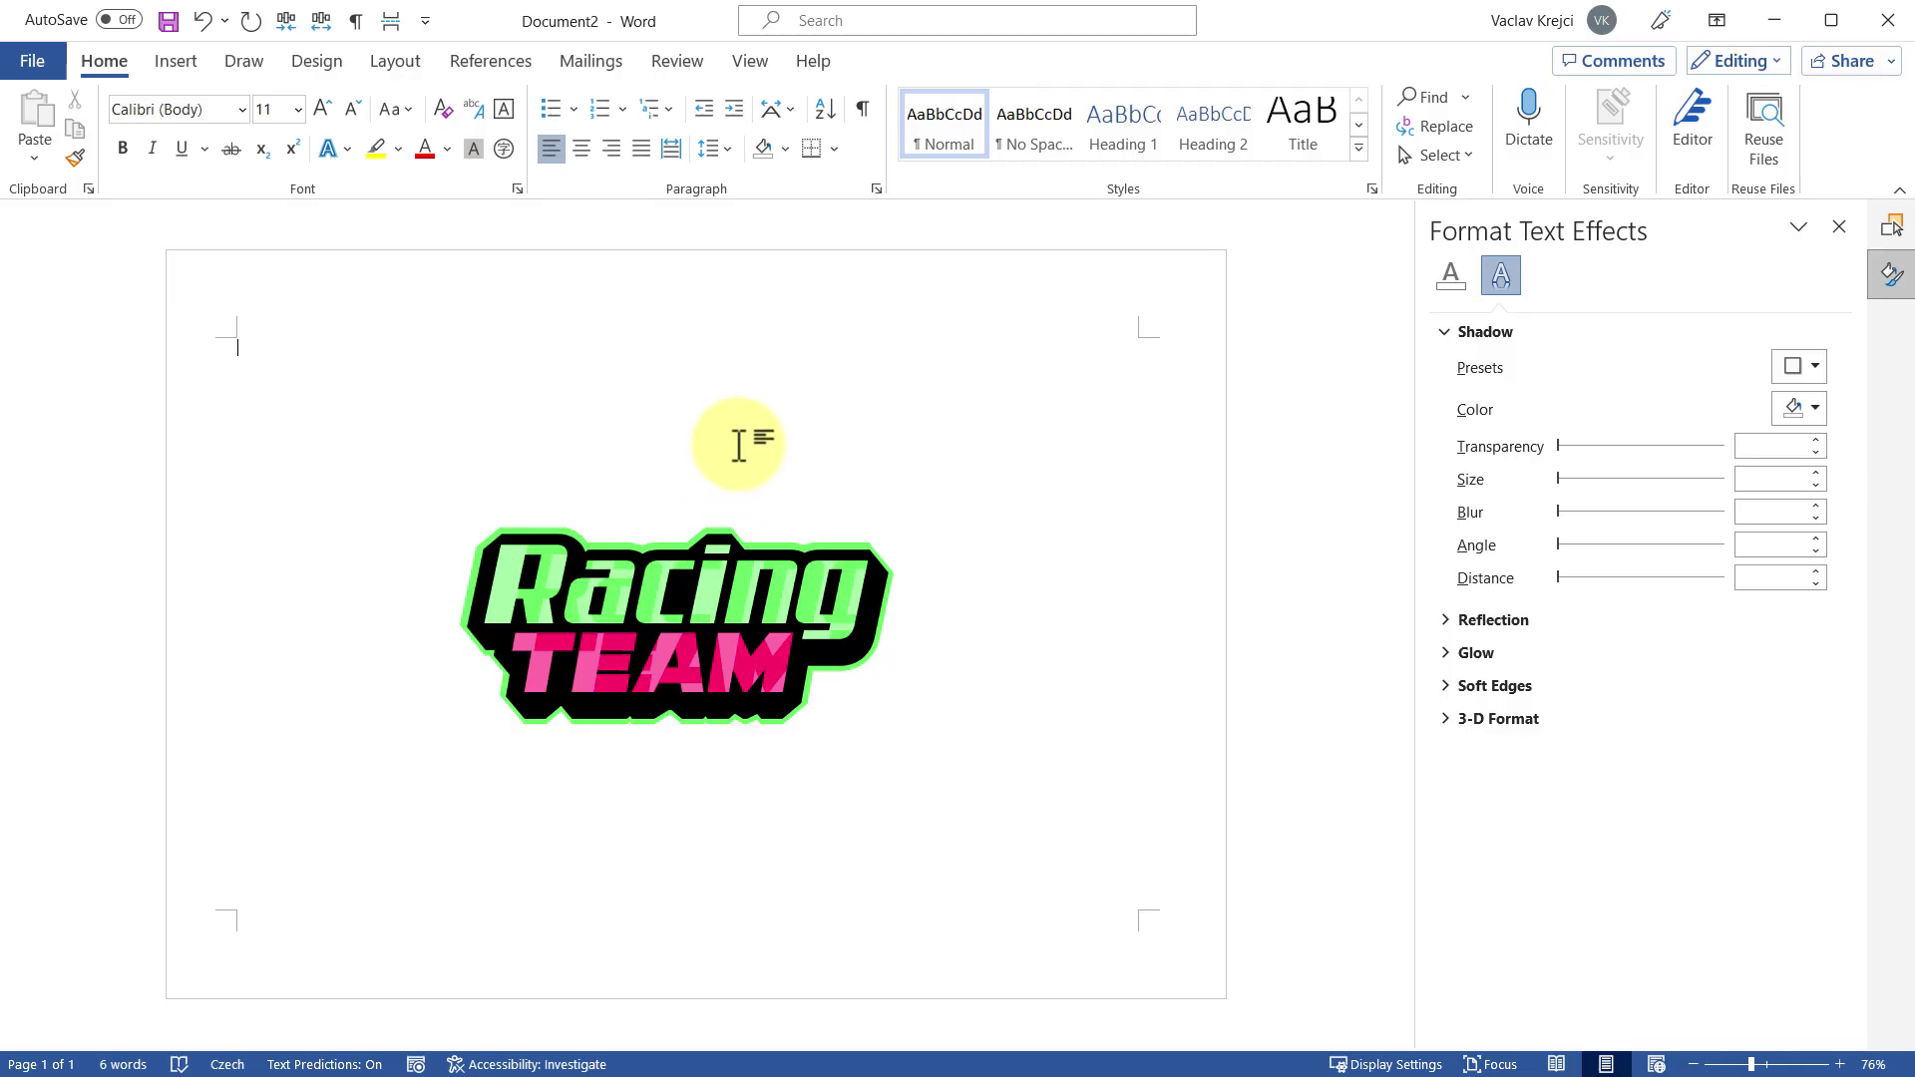
# Insert the picture splatter-of-paint-1159236.jpg from the word_tutorial_download folder on this device
pyautogui.click(176, 62)
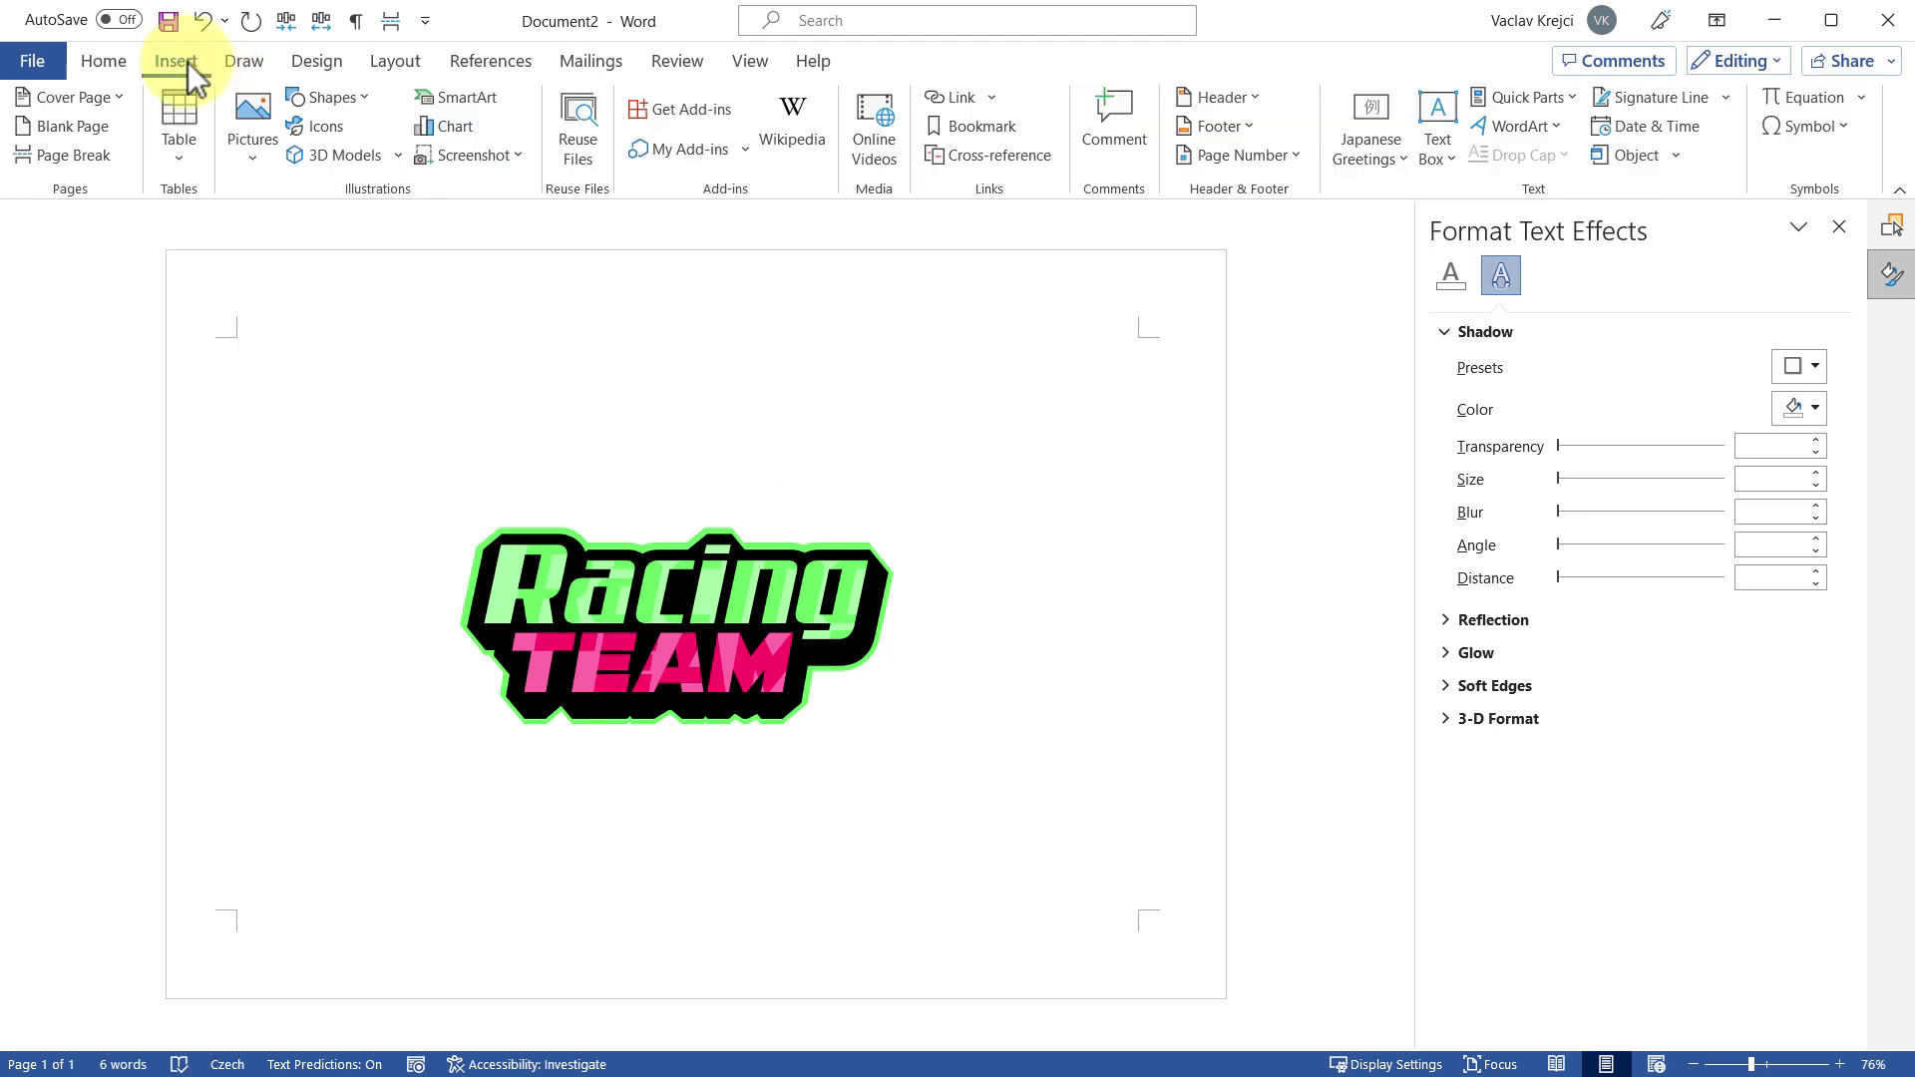
pyautogui.click(253, 130)
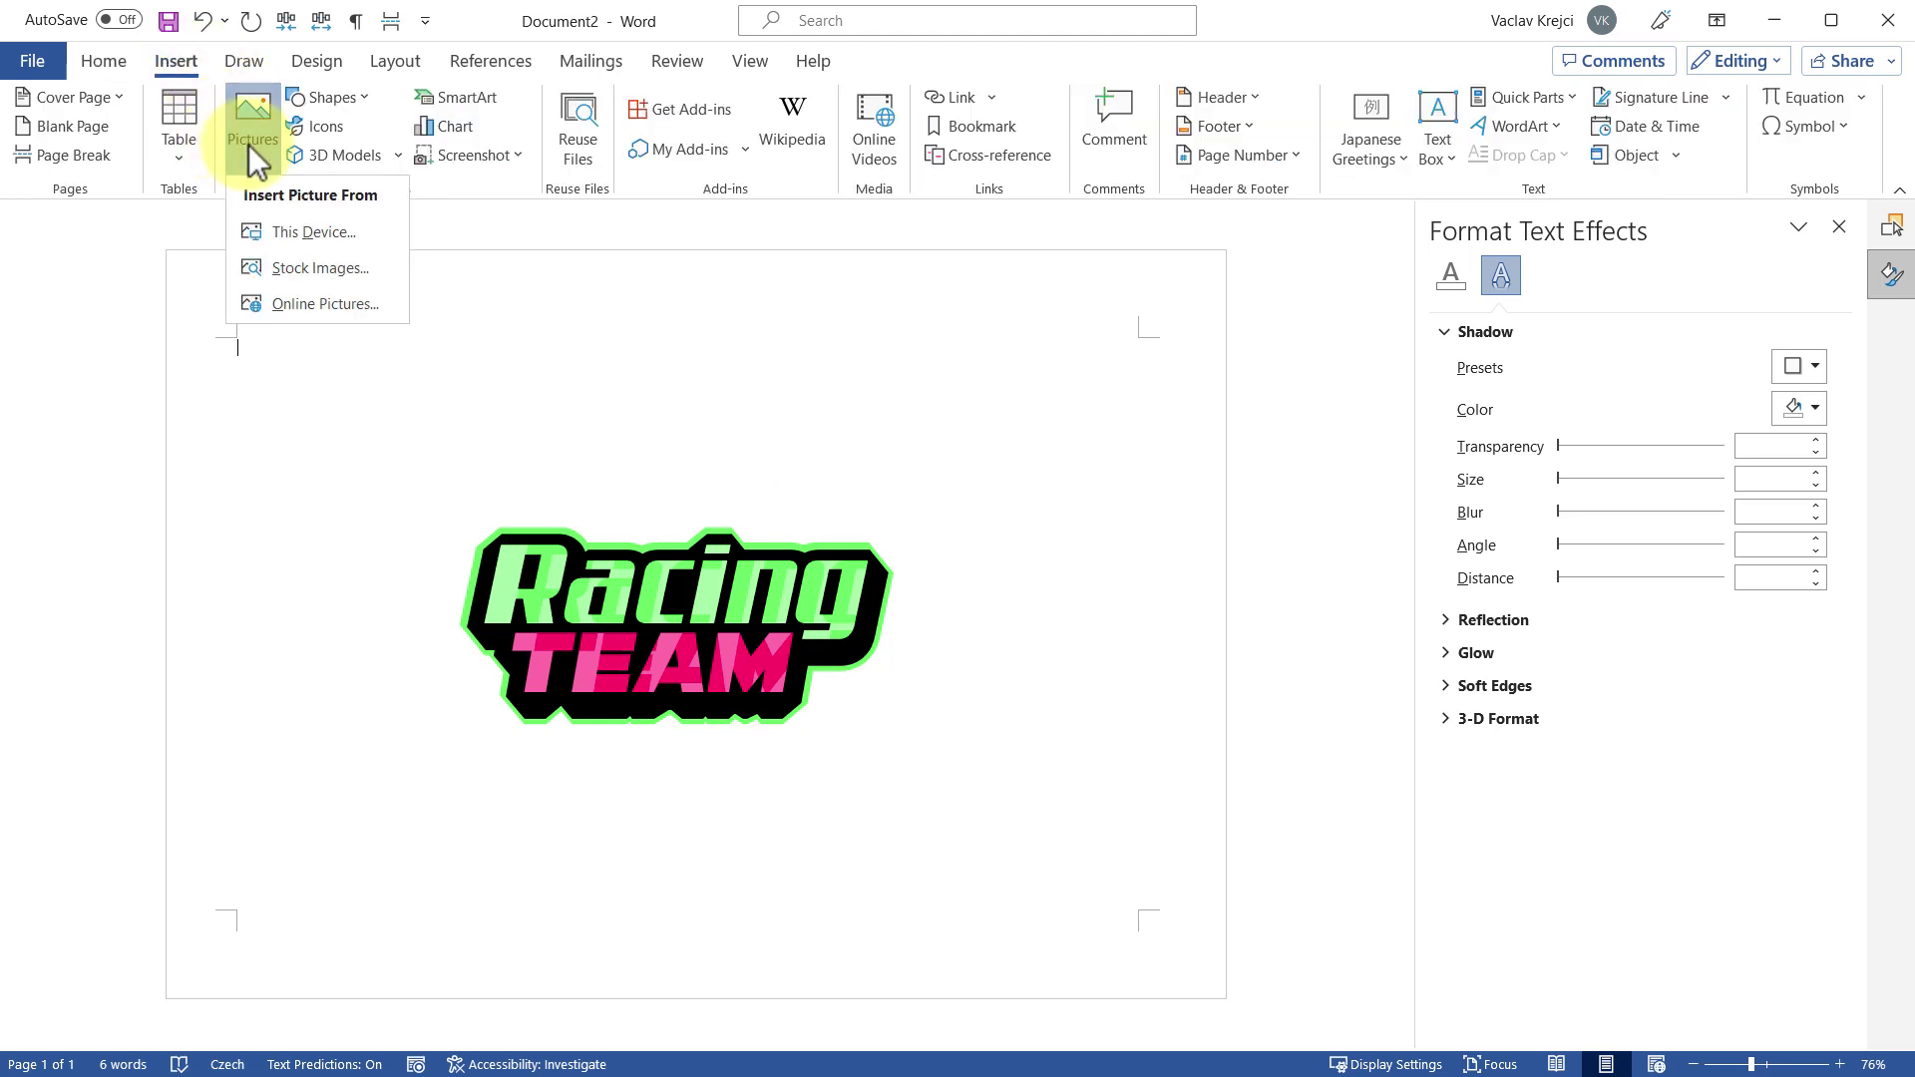
pyautogui.click(295, 231)
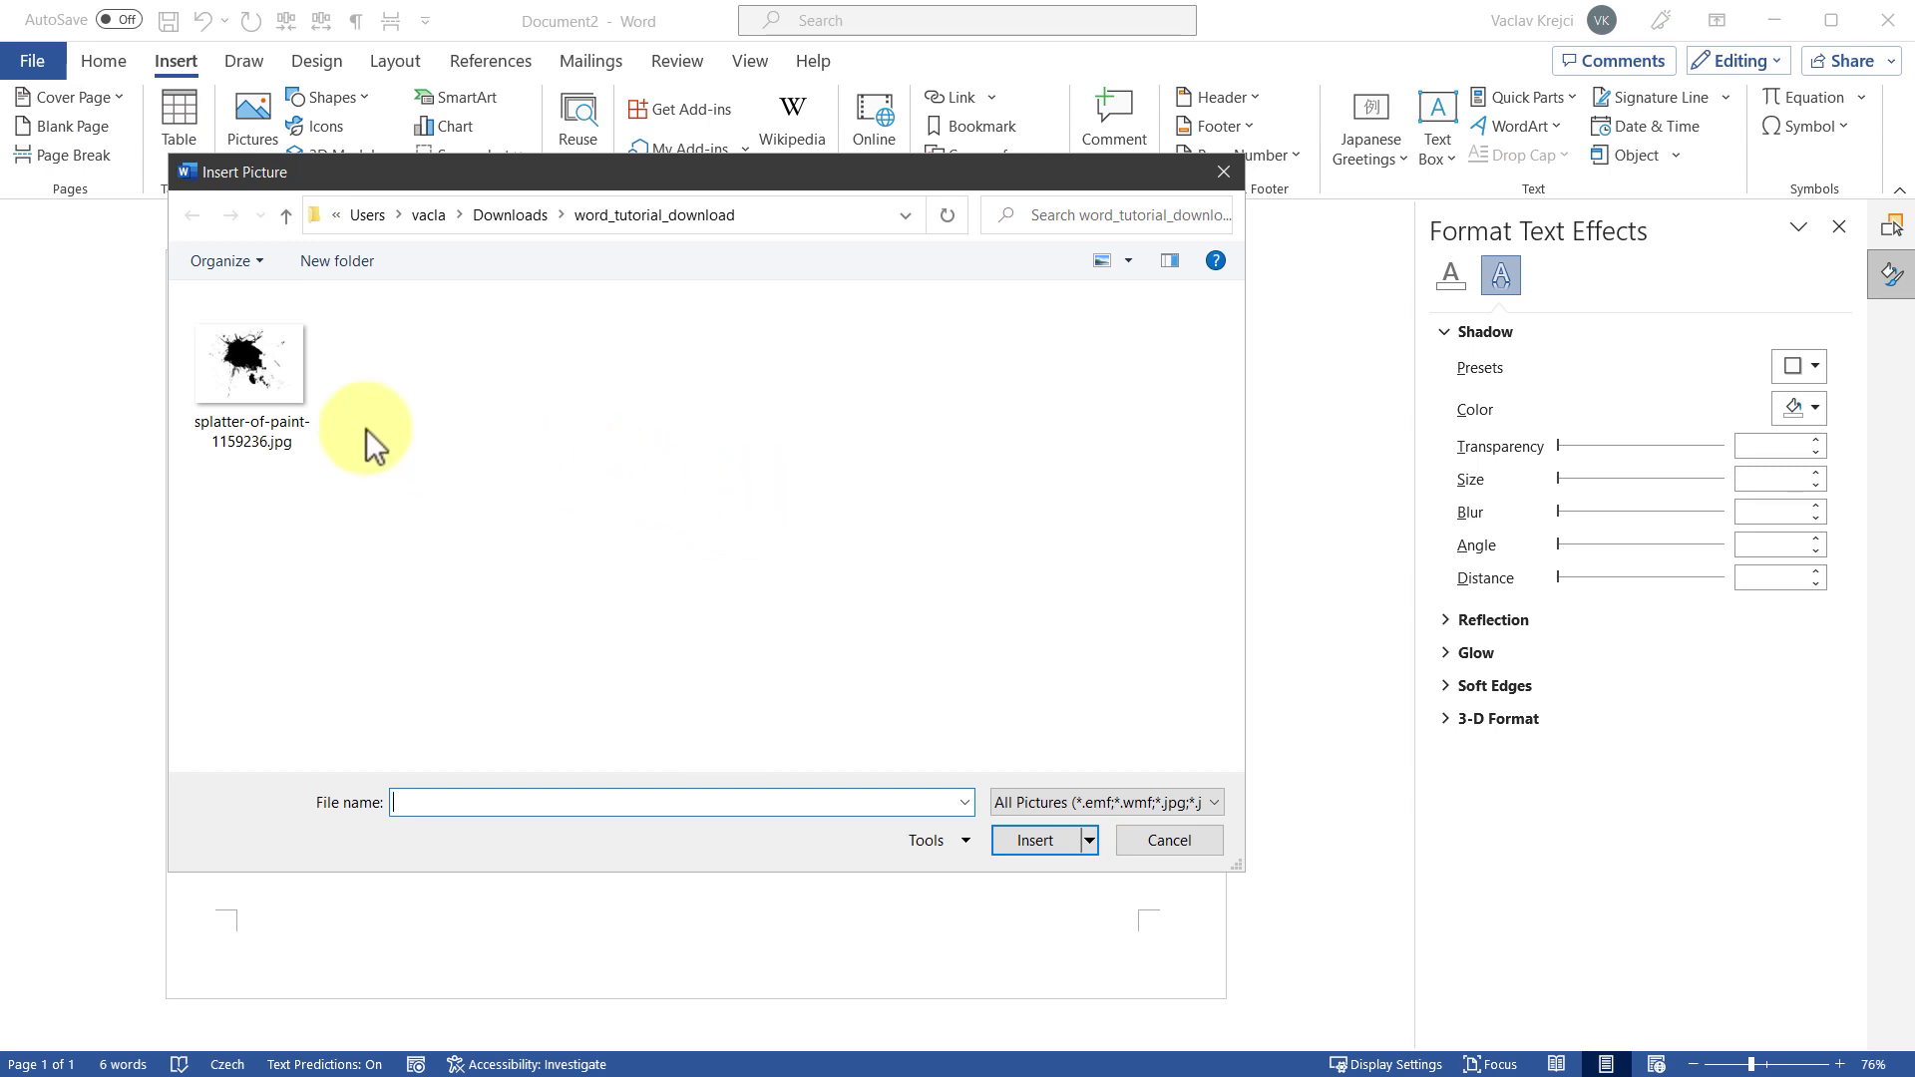
pyautogui.click(241, 388)
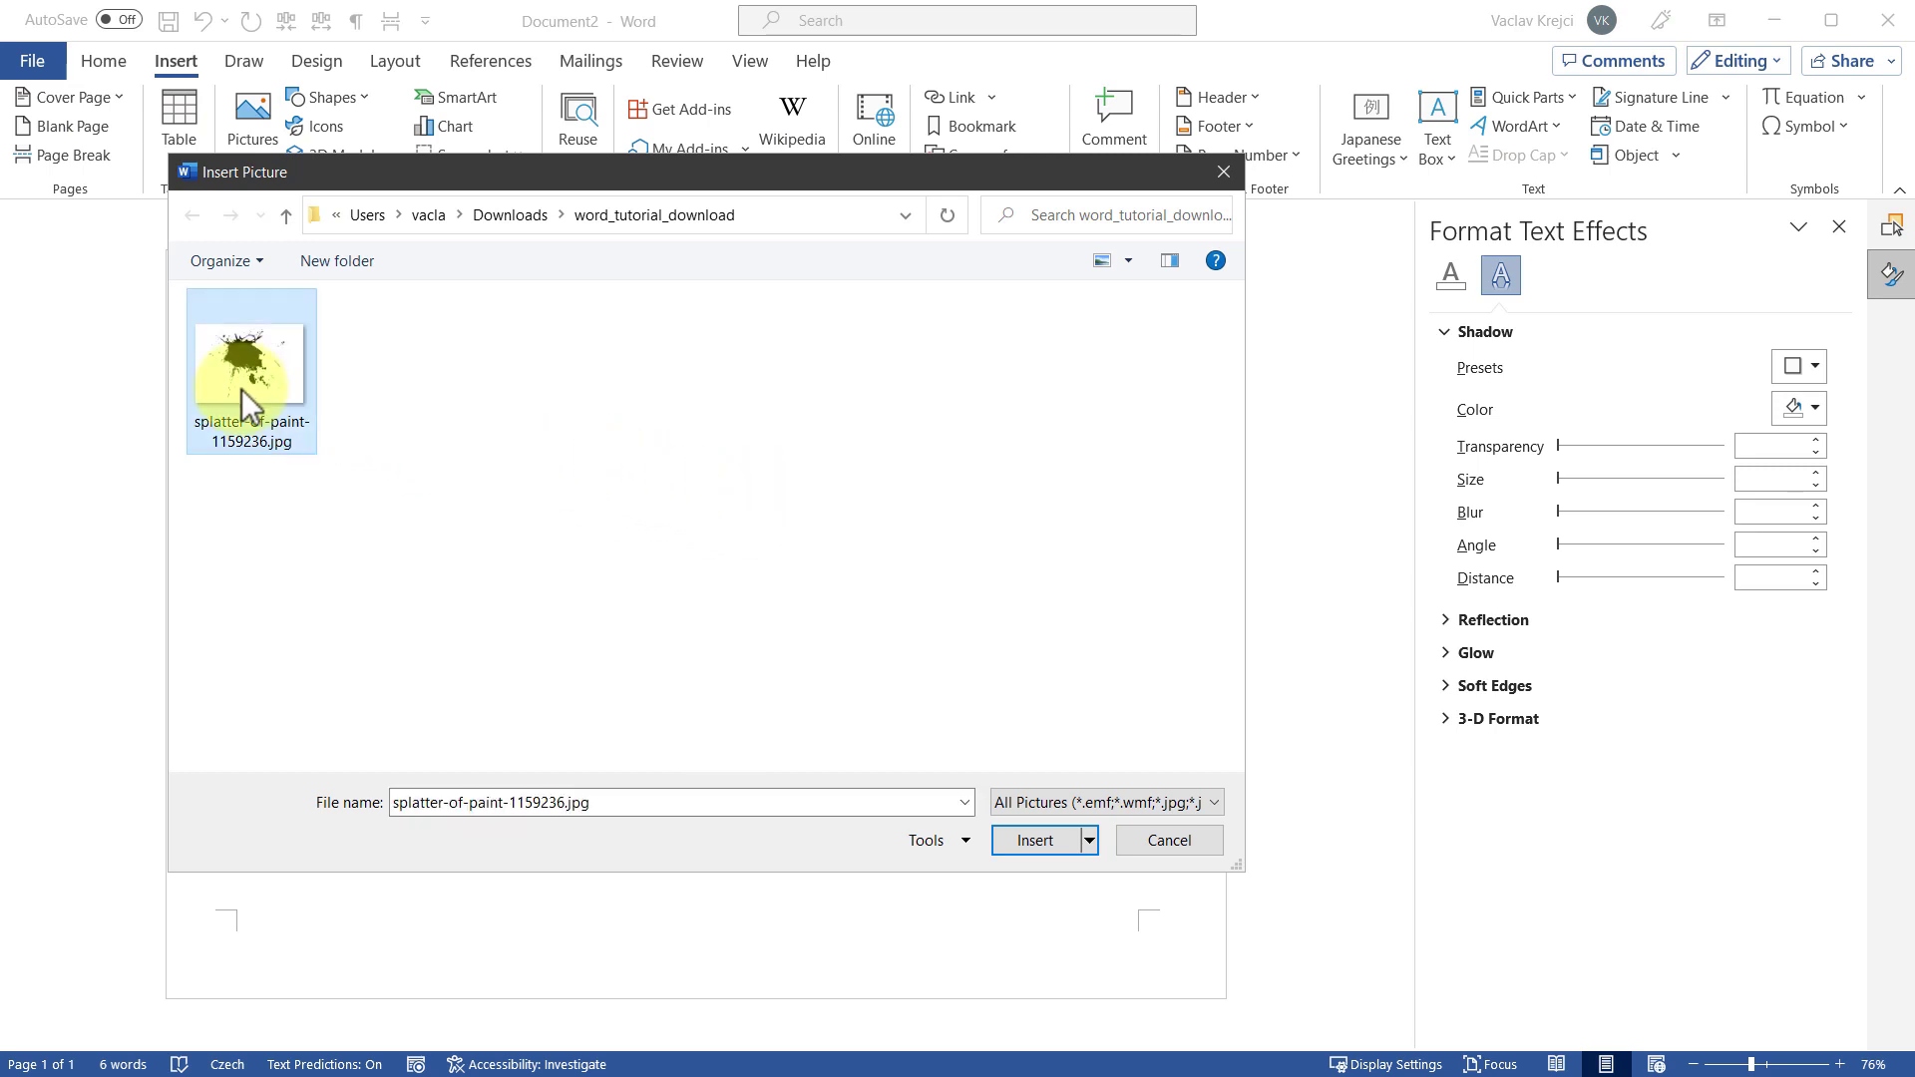
pyautogui.click(1027, 841)
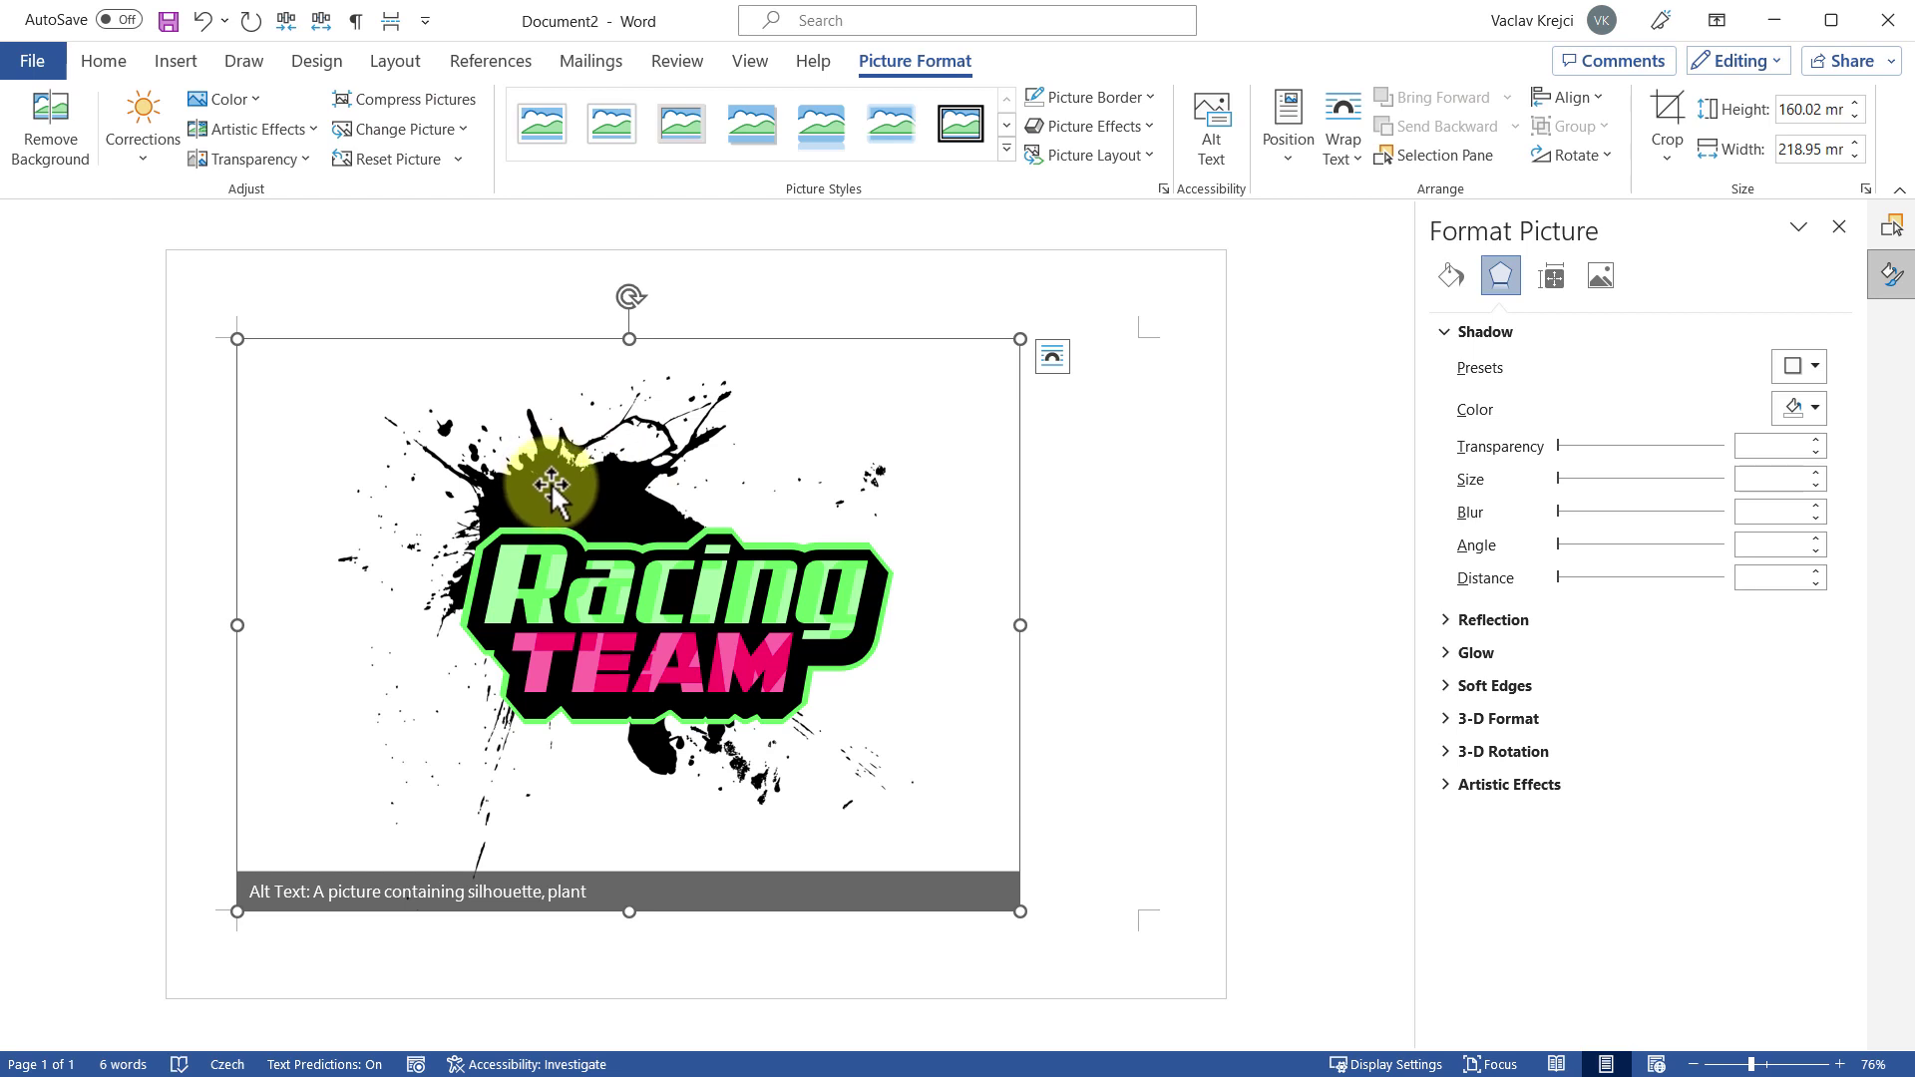
# Set the splatter picture's text wrapping to Behind Text
pyautogui.rightClick(690, 369)
pyautogui.moveTo(866, 878)
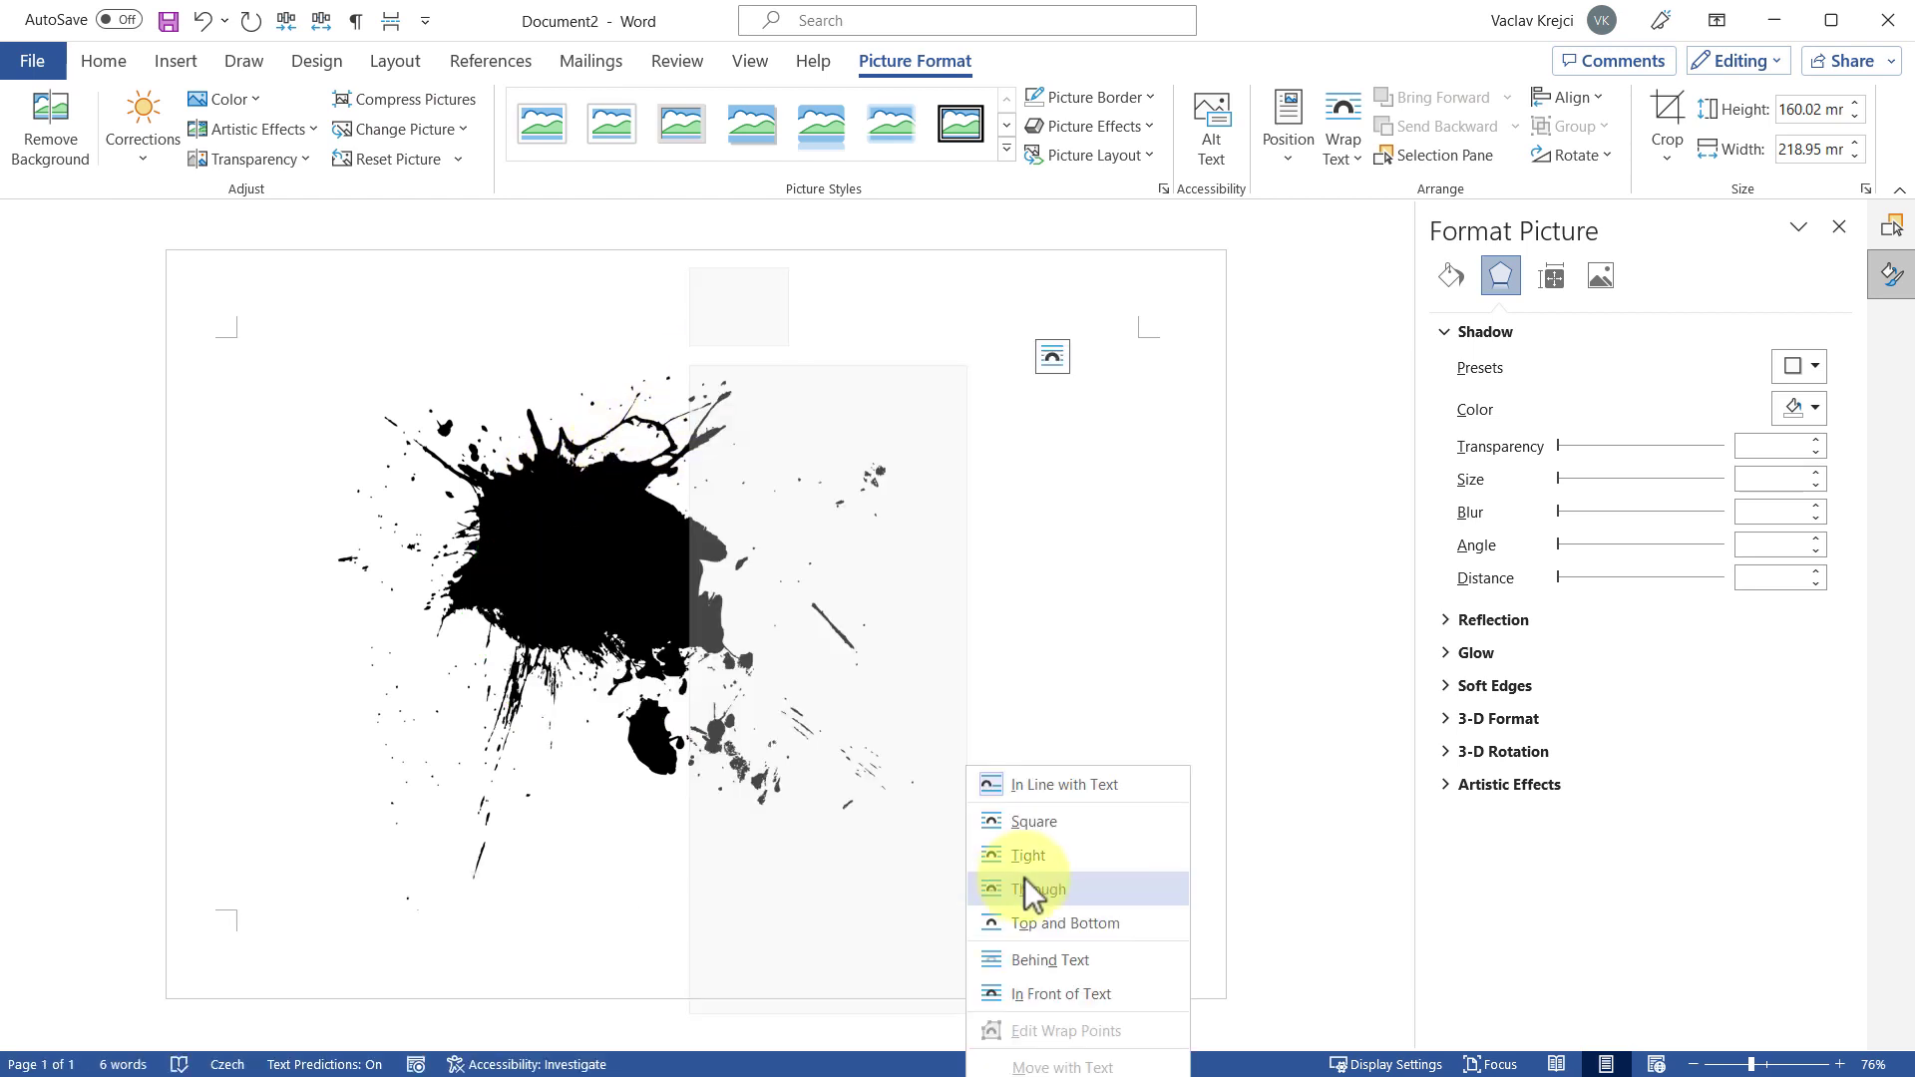
pyautogui.click(1049, 960)
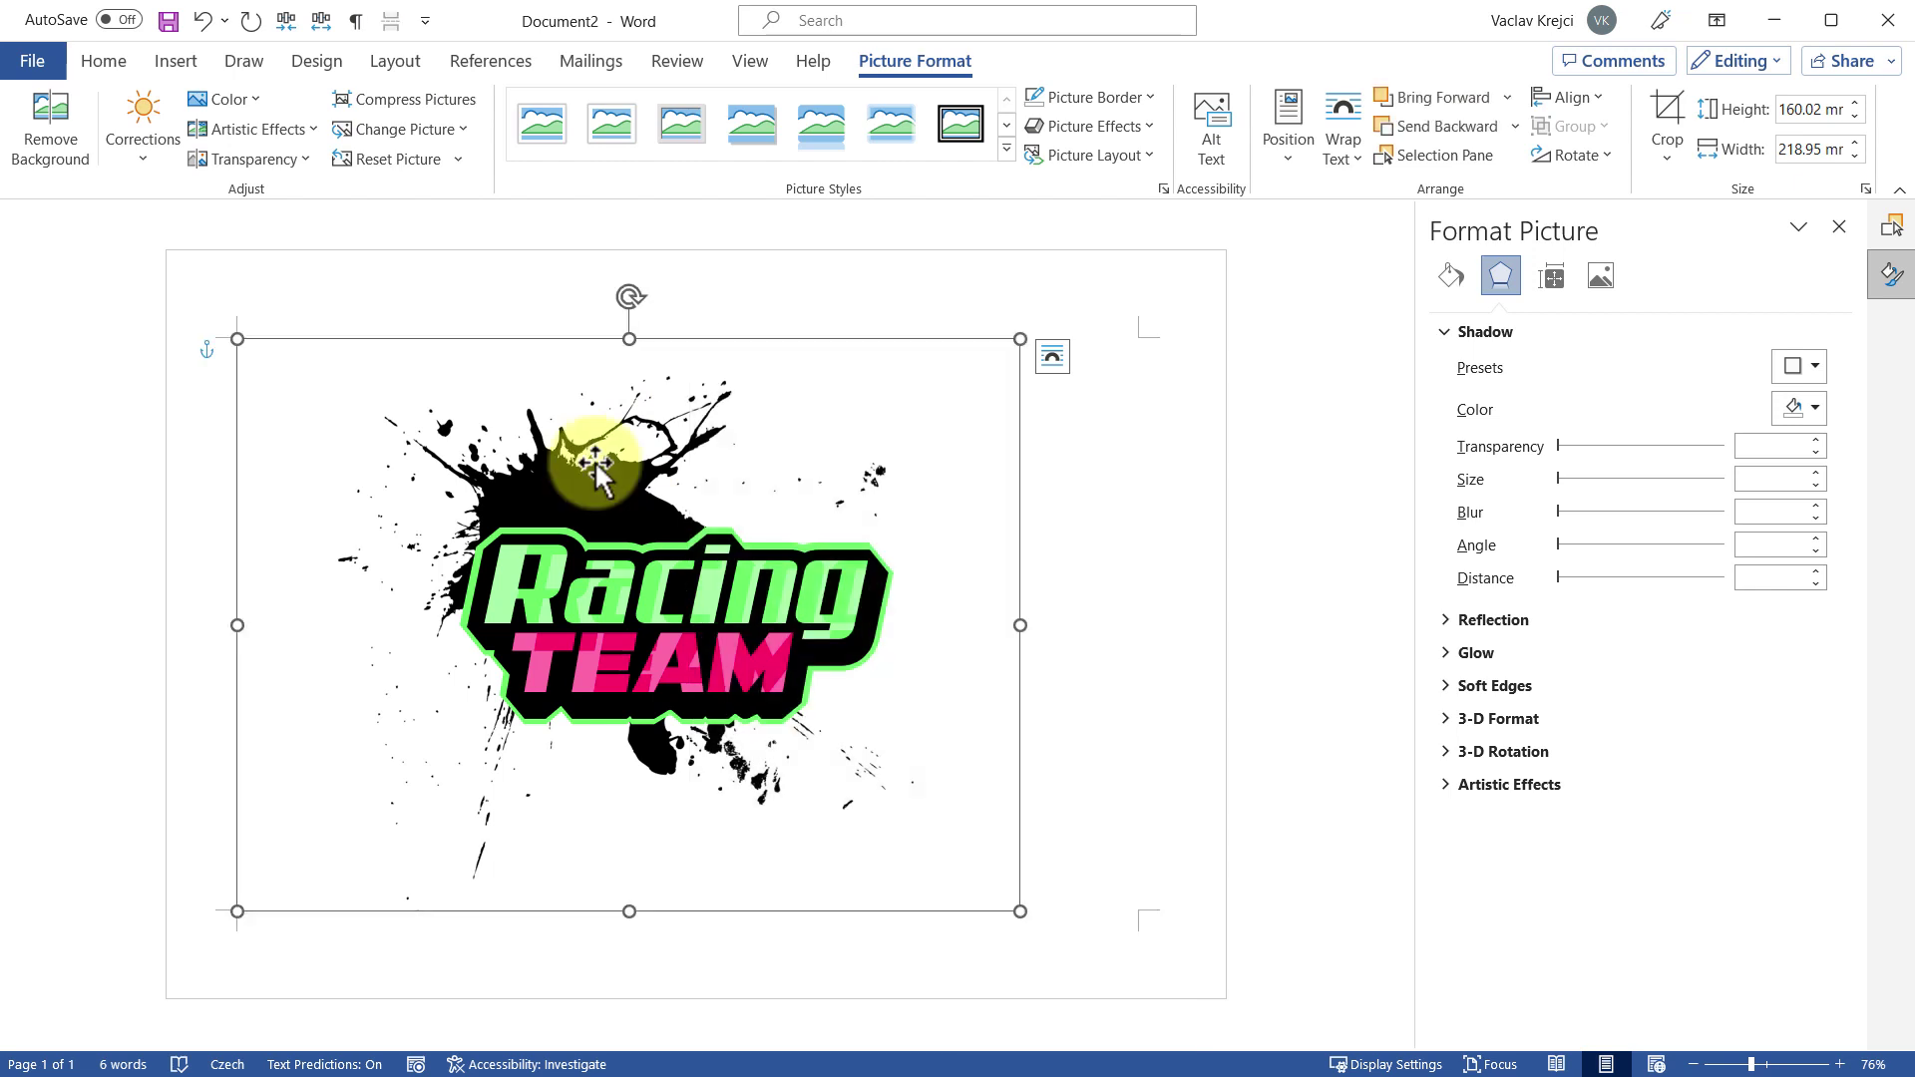
# Enlarge the splatter picture to about 164 by 225 mm, center its splash behind the Racing TEAM lettering, and deselect it
pyautogui.moveTo(579, 455); pyautogui.dragTo(588, 510)
pyautogui.moveTo(1027, 385)
pyautogui.mouseDown()
pyautogui.moveTo(1073, 342)
pyautogui.moveTo(1049, 365)
pyautogui.mouseUp()
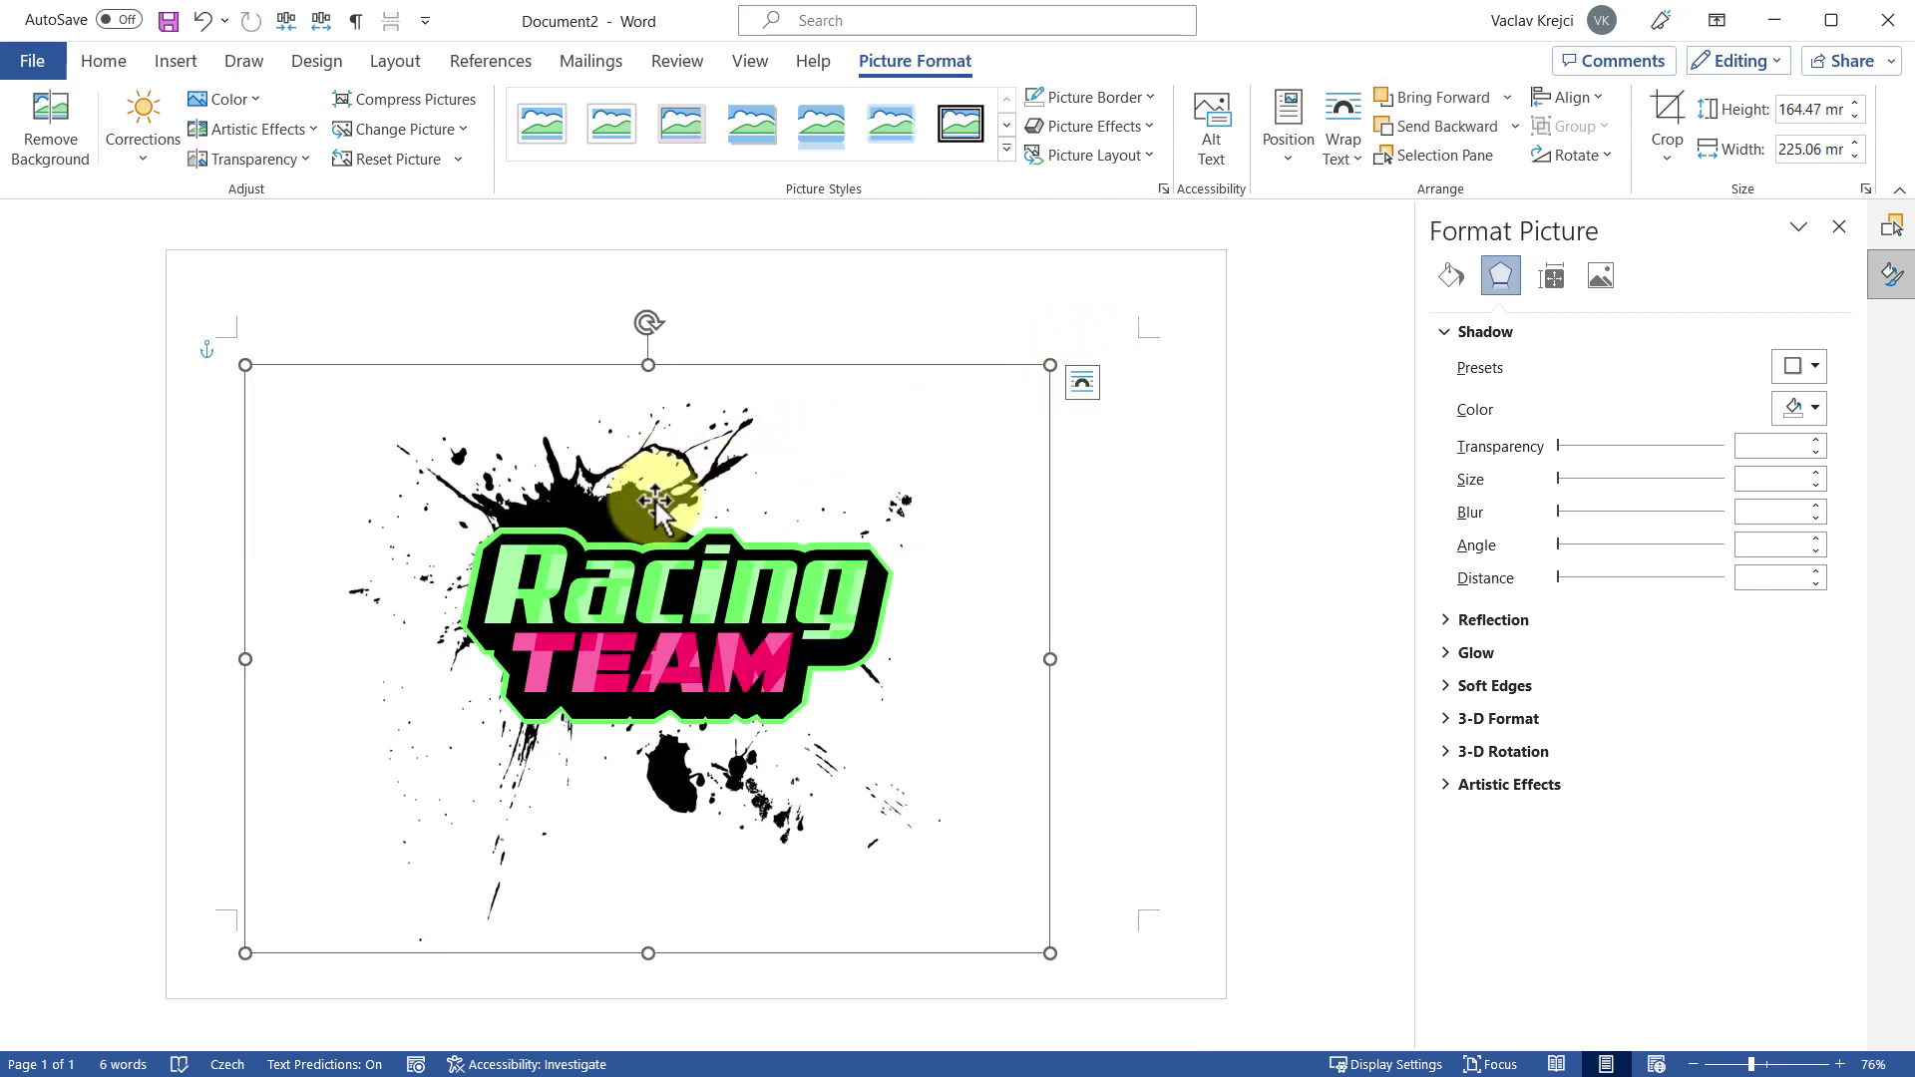
pyautogui.moveTo(602, 476); pyautogui.dragTo(630, 519)
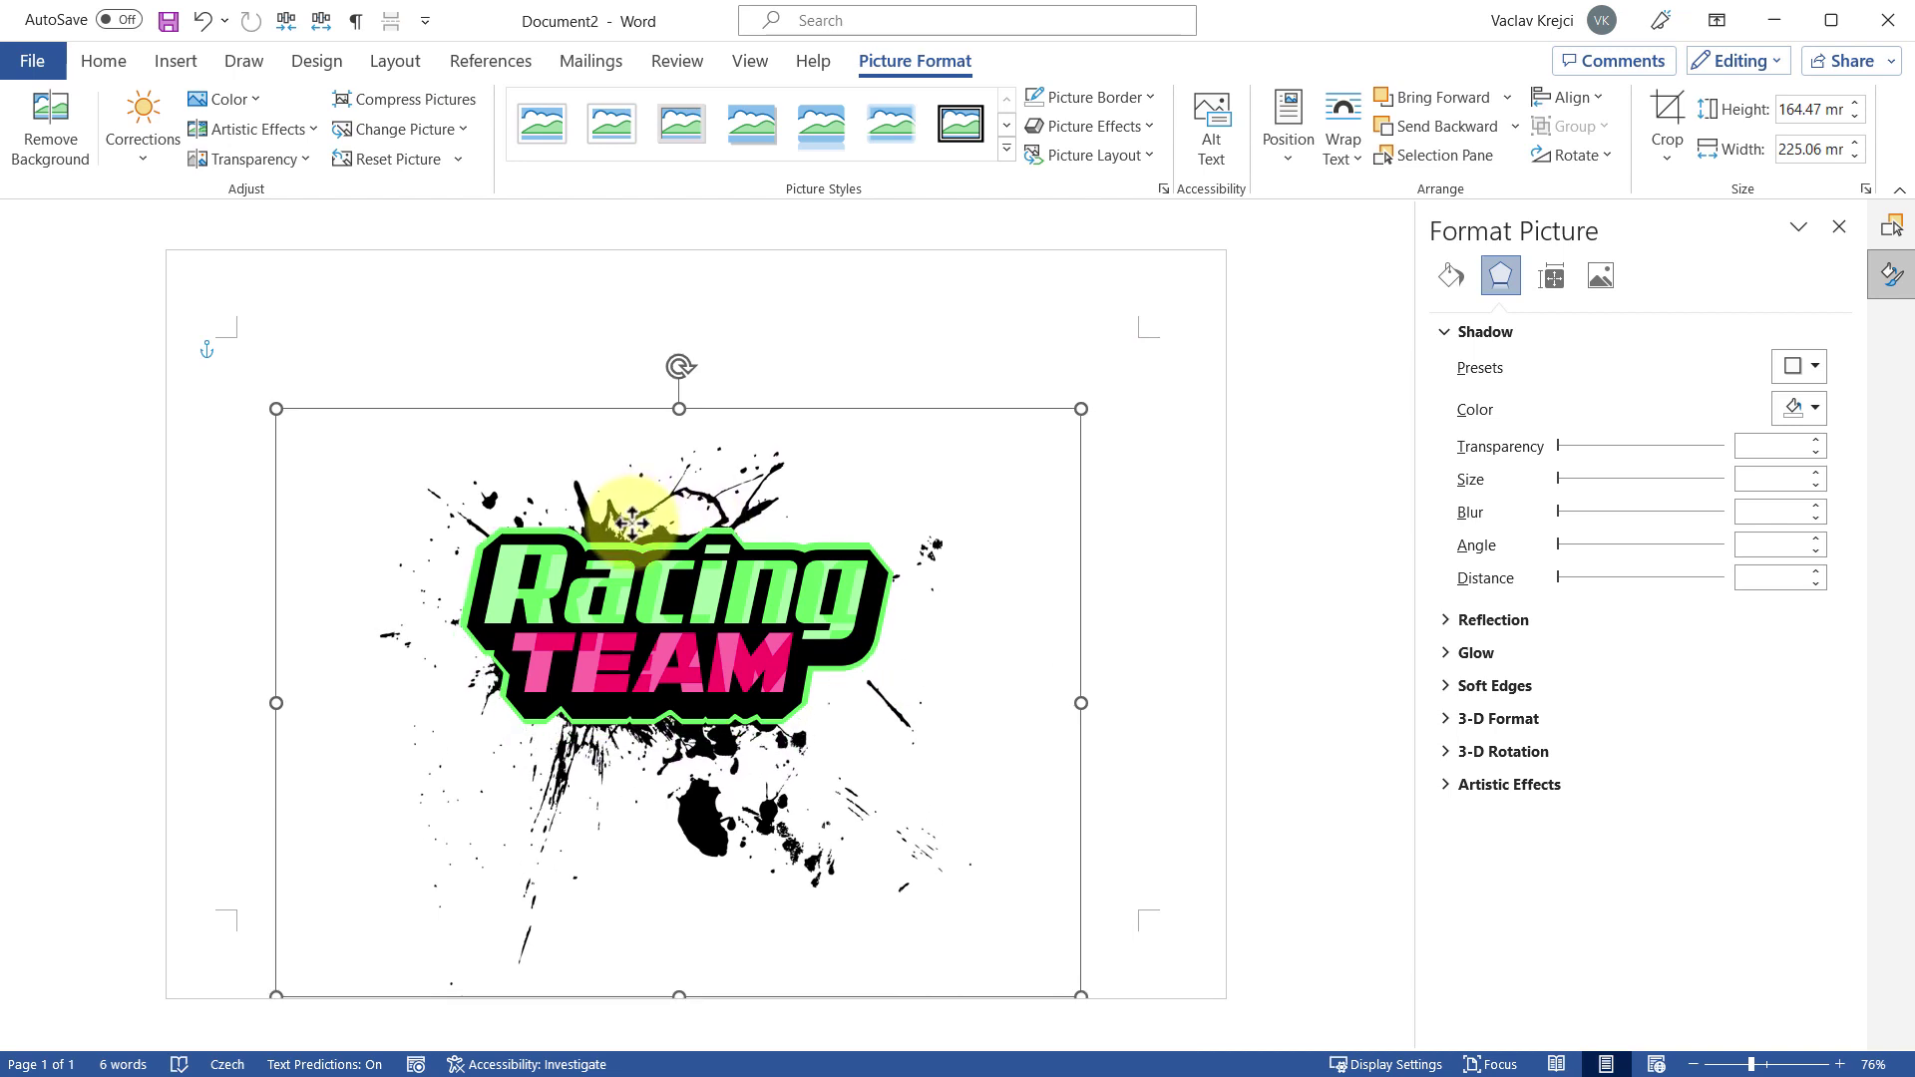
pyautogui.click(1122, 704)
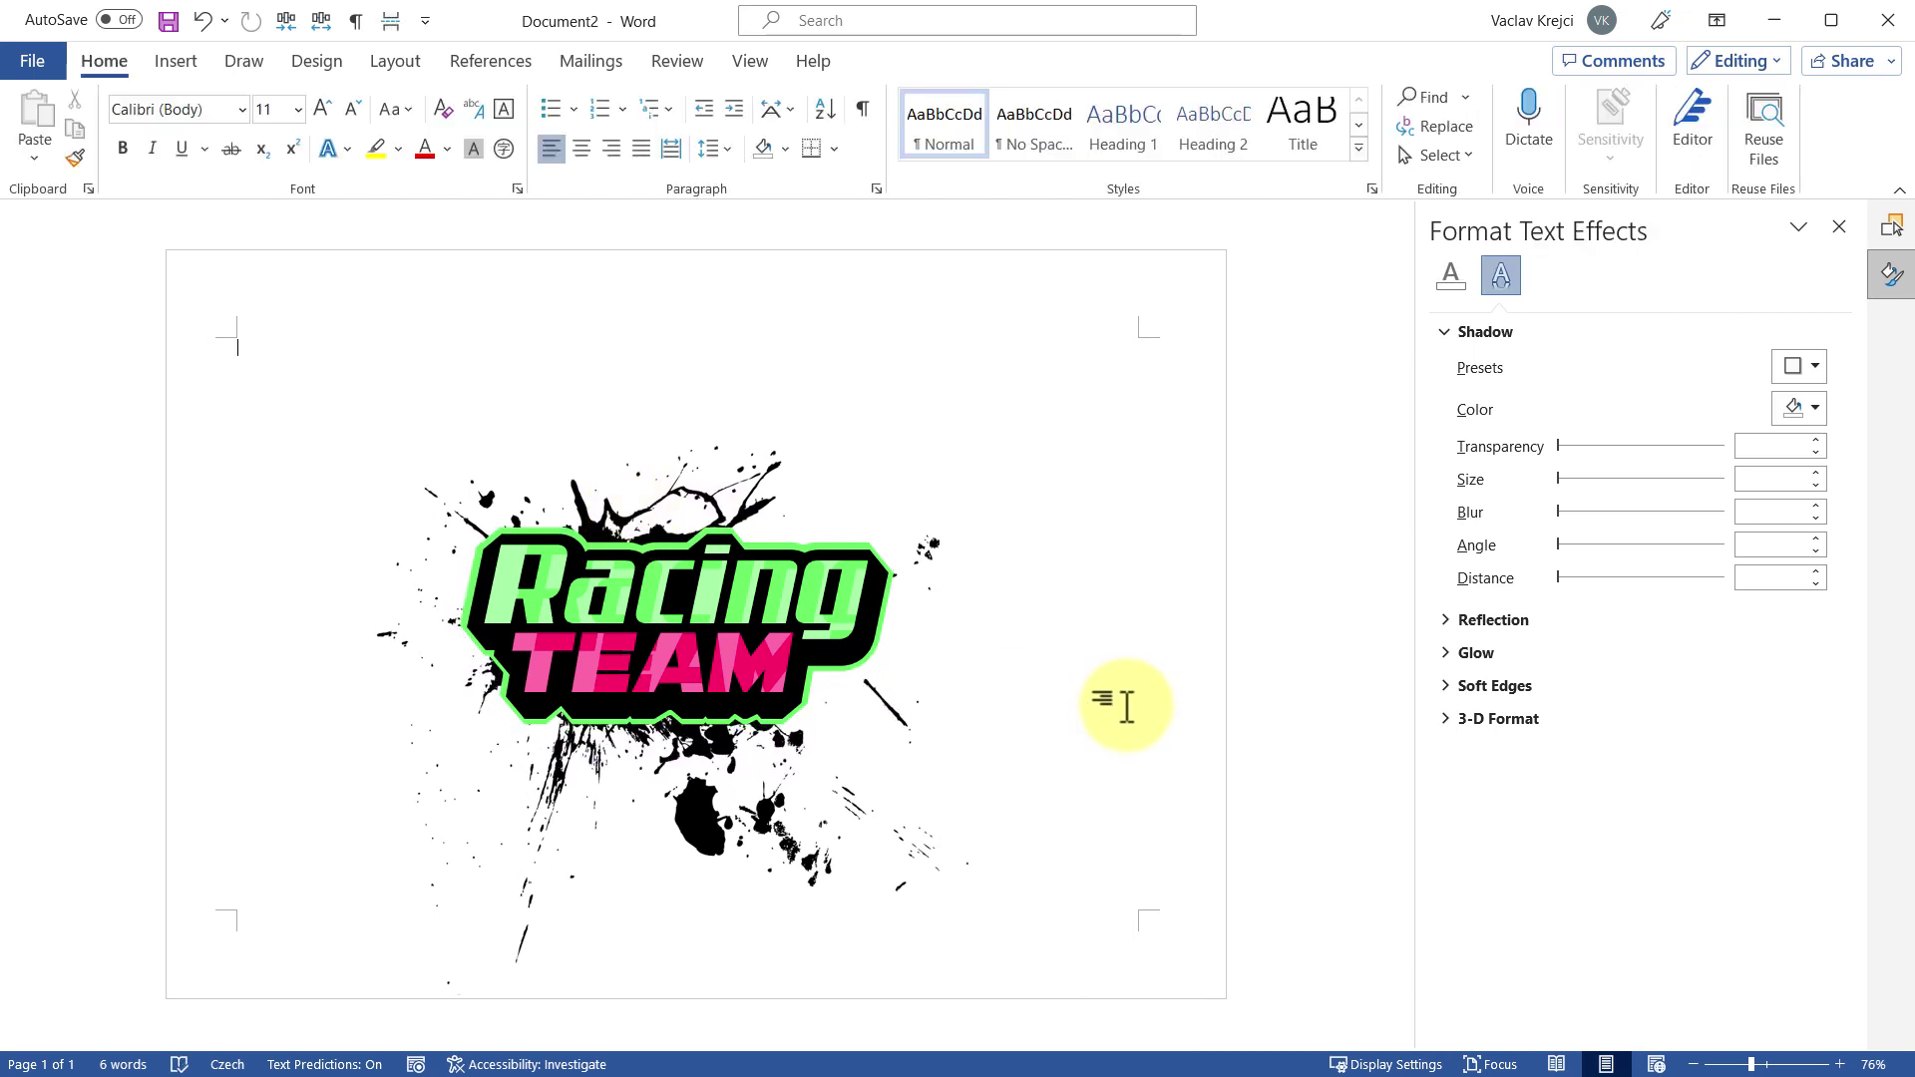
# Close the formatting and selection panes and examine the finished lettering and splatter up close
pyautogui.click(1843, 232)
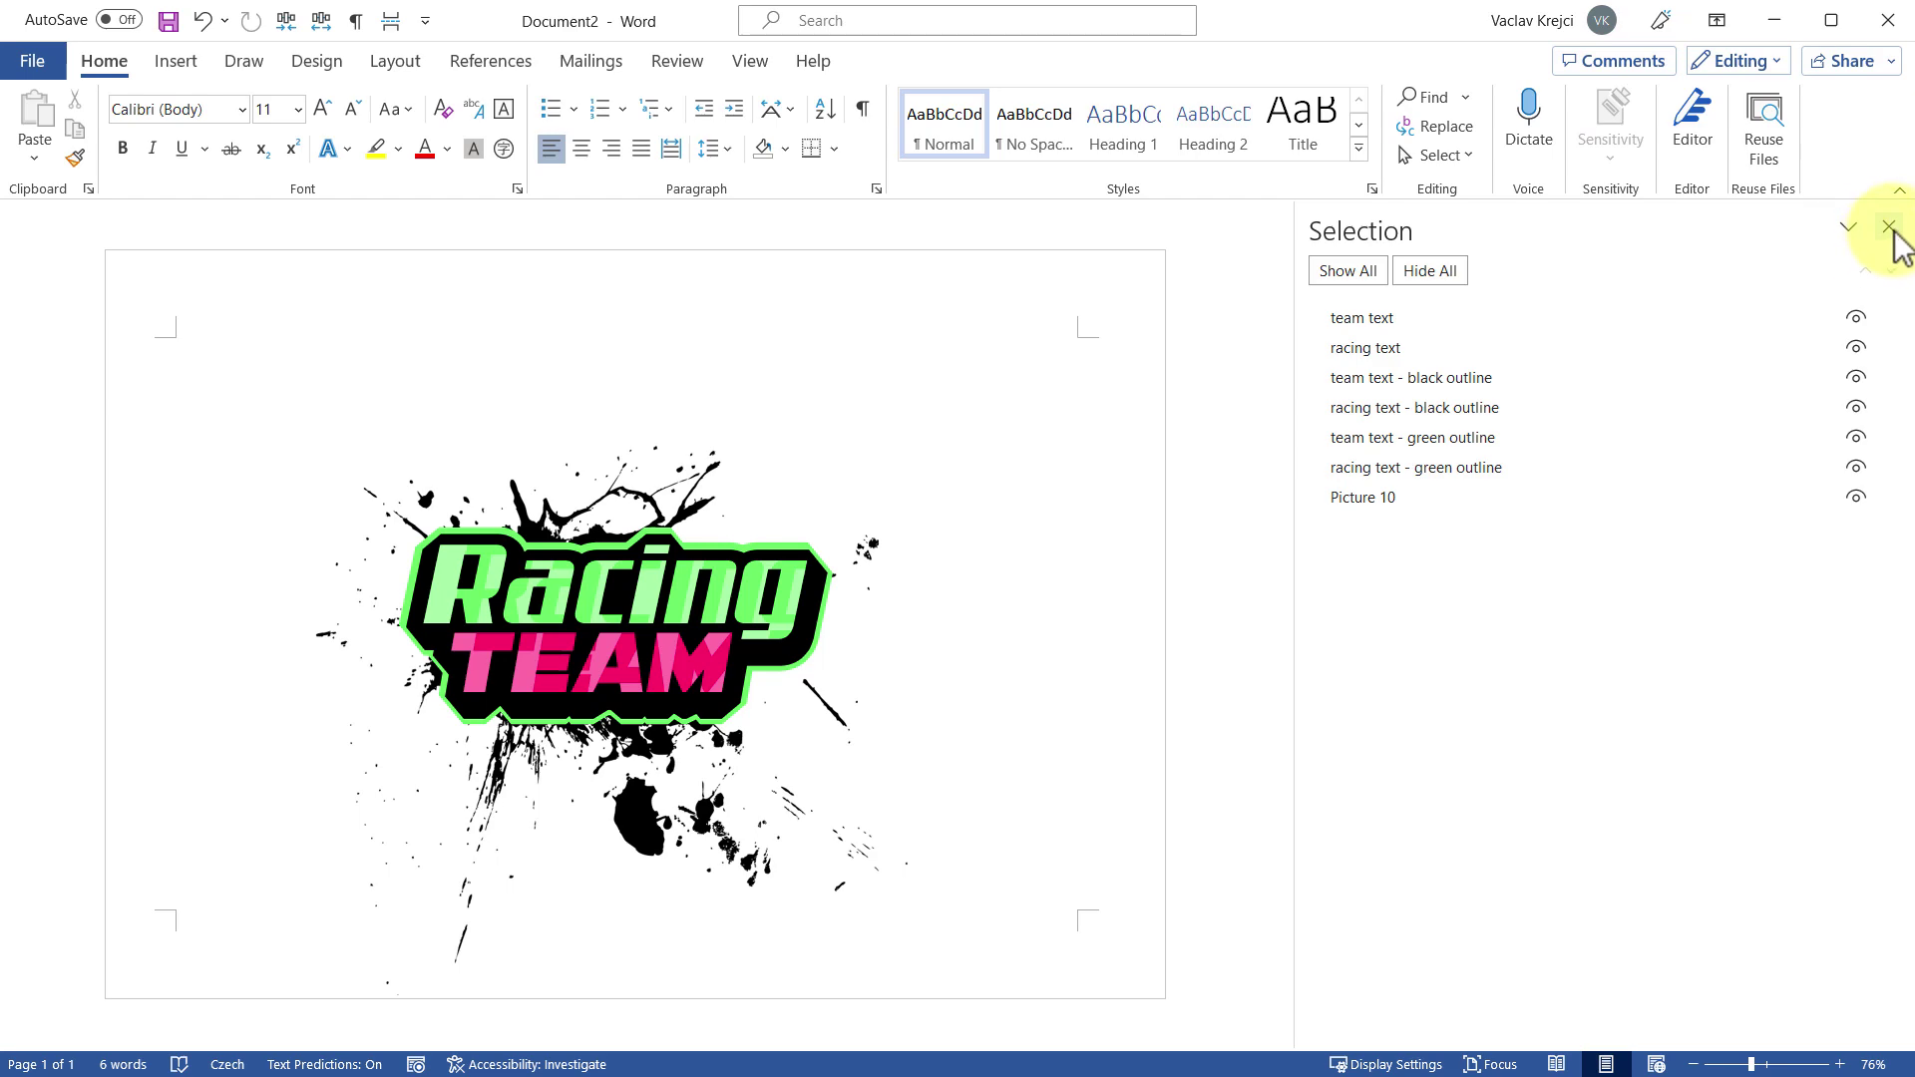
pyautogui.click(1888, 229)
pyautogui.click(1840, 1064)
pyautogui.click(1840, 1064)
pyautogui.click(1840, 1064)
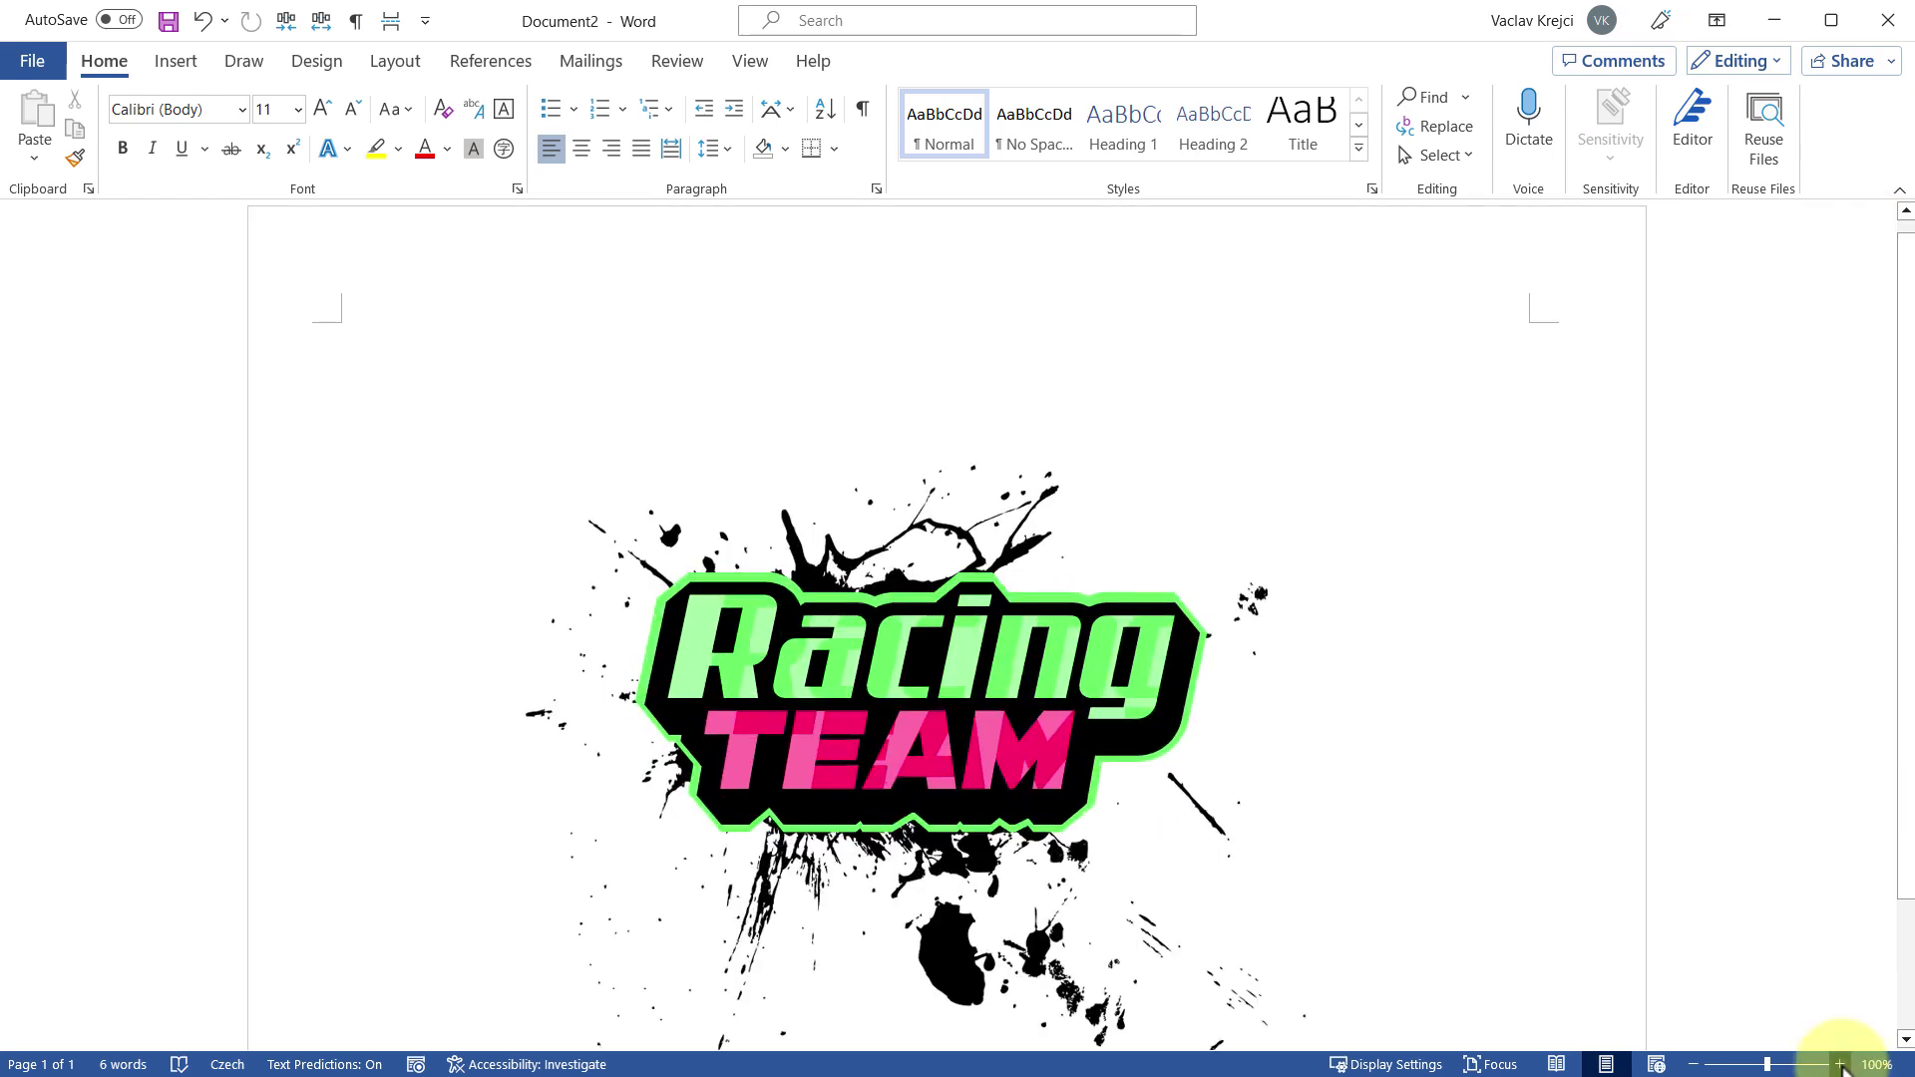
pyautogui.click(1840, 1064)
pyautogui.click(1840, 1064)
pyautogui.click(1840, 1064)
pyautogui.scroll(-2, 1685, 770)
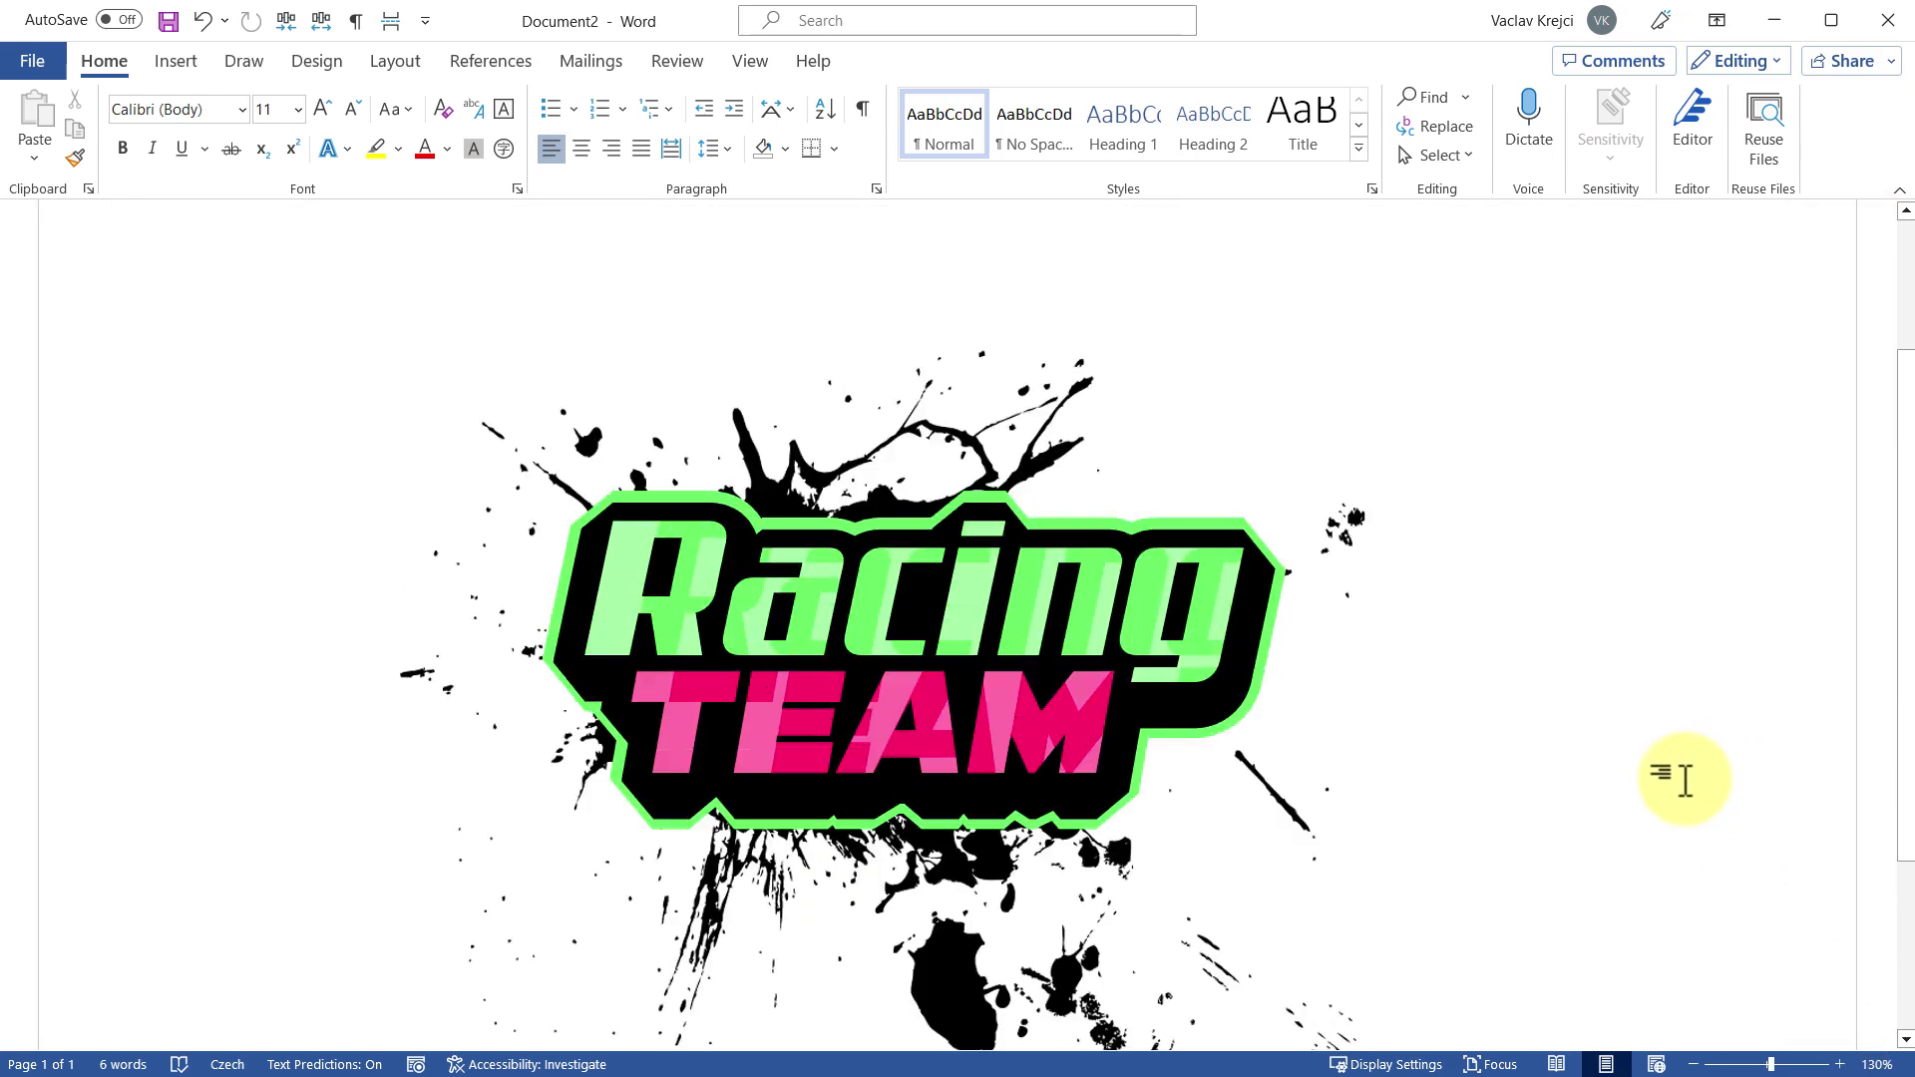
pyautogui.scroll(-1, 1683, 756)
pyautogui.keyDown('ctrl'); pyautogui.scroll(-2, 1386, 547); pyautogui.keyUp('ctrl')
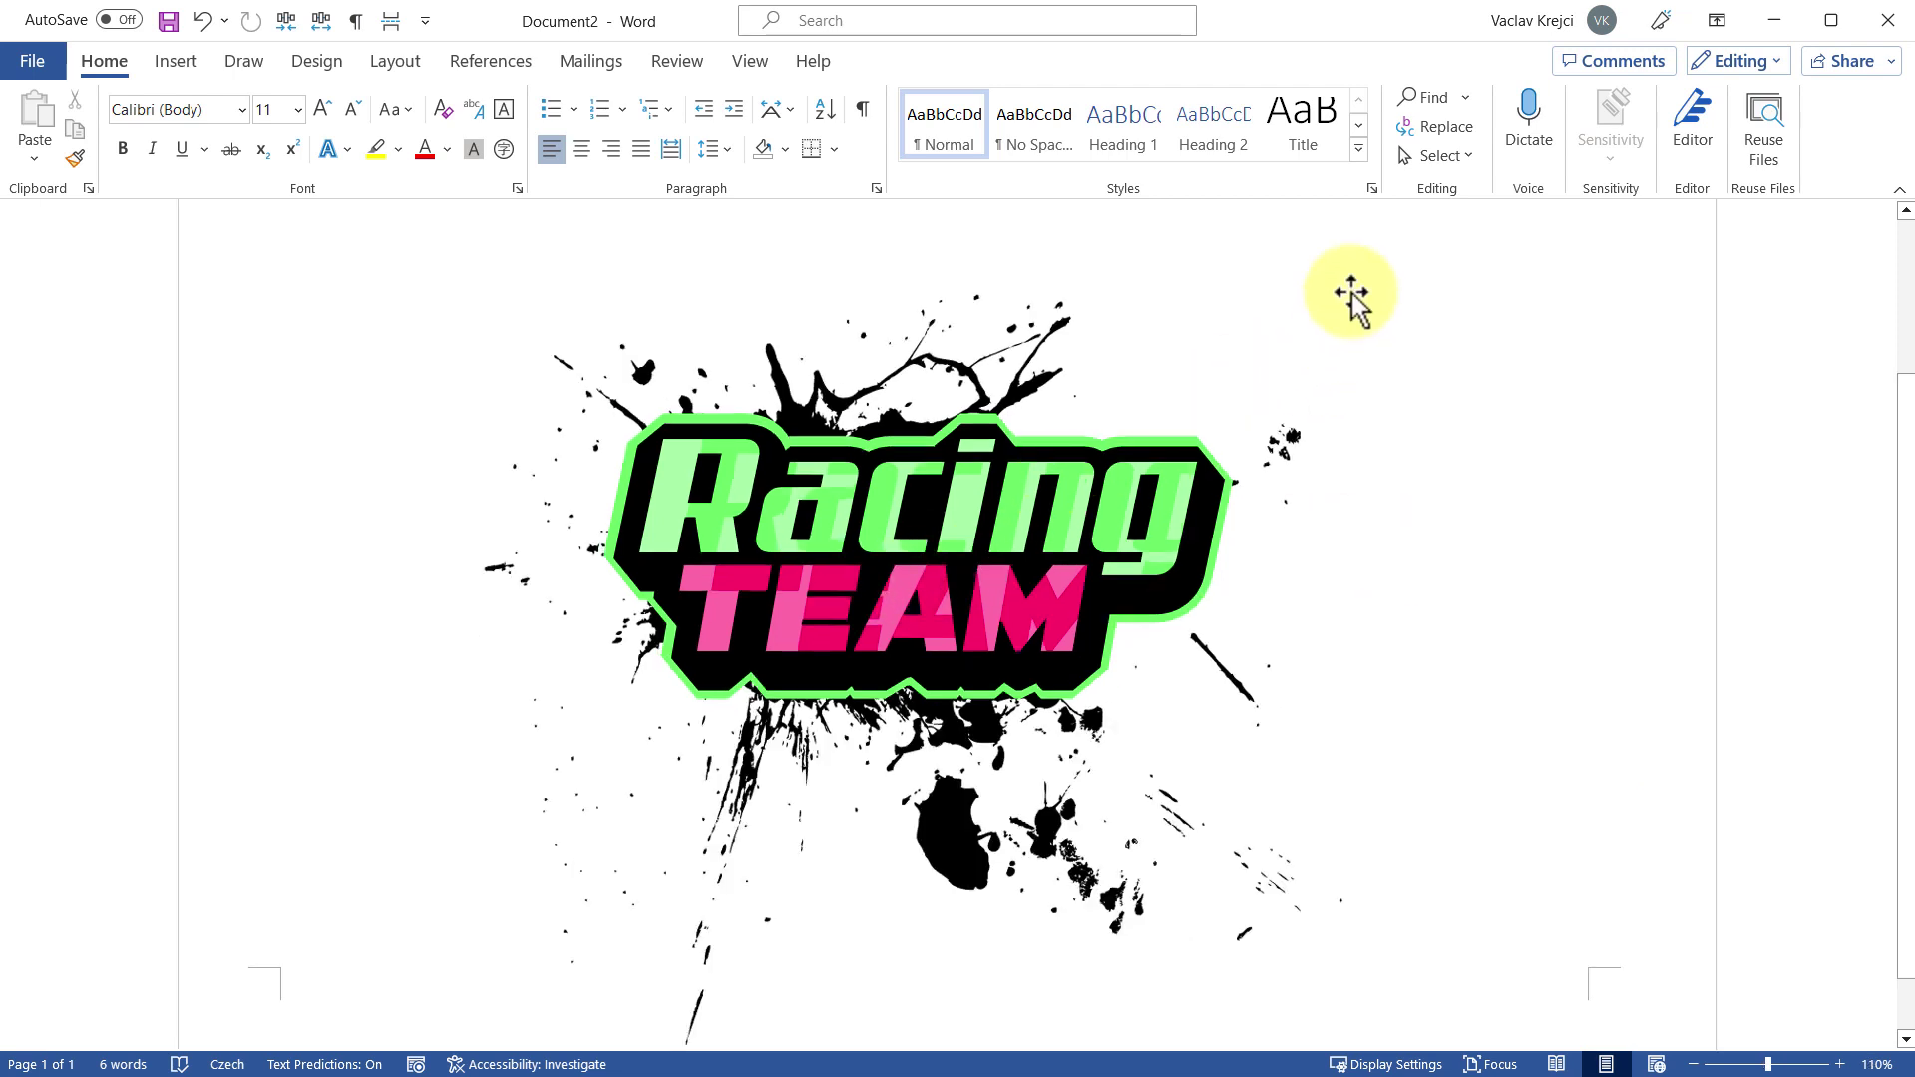
# Select the "team text" box together with its black and green outline copies in the object list, and clear the selection
pyautogui.click(1436, 155)
pyautogui.click(1464, 295)
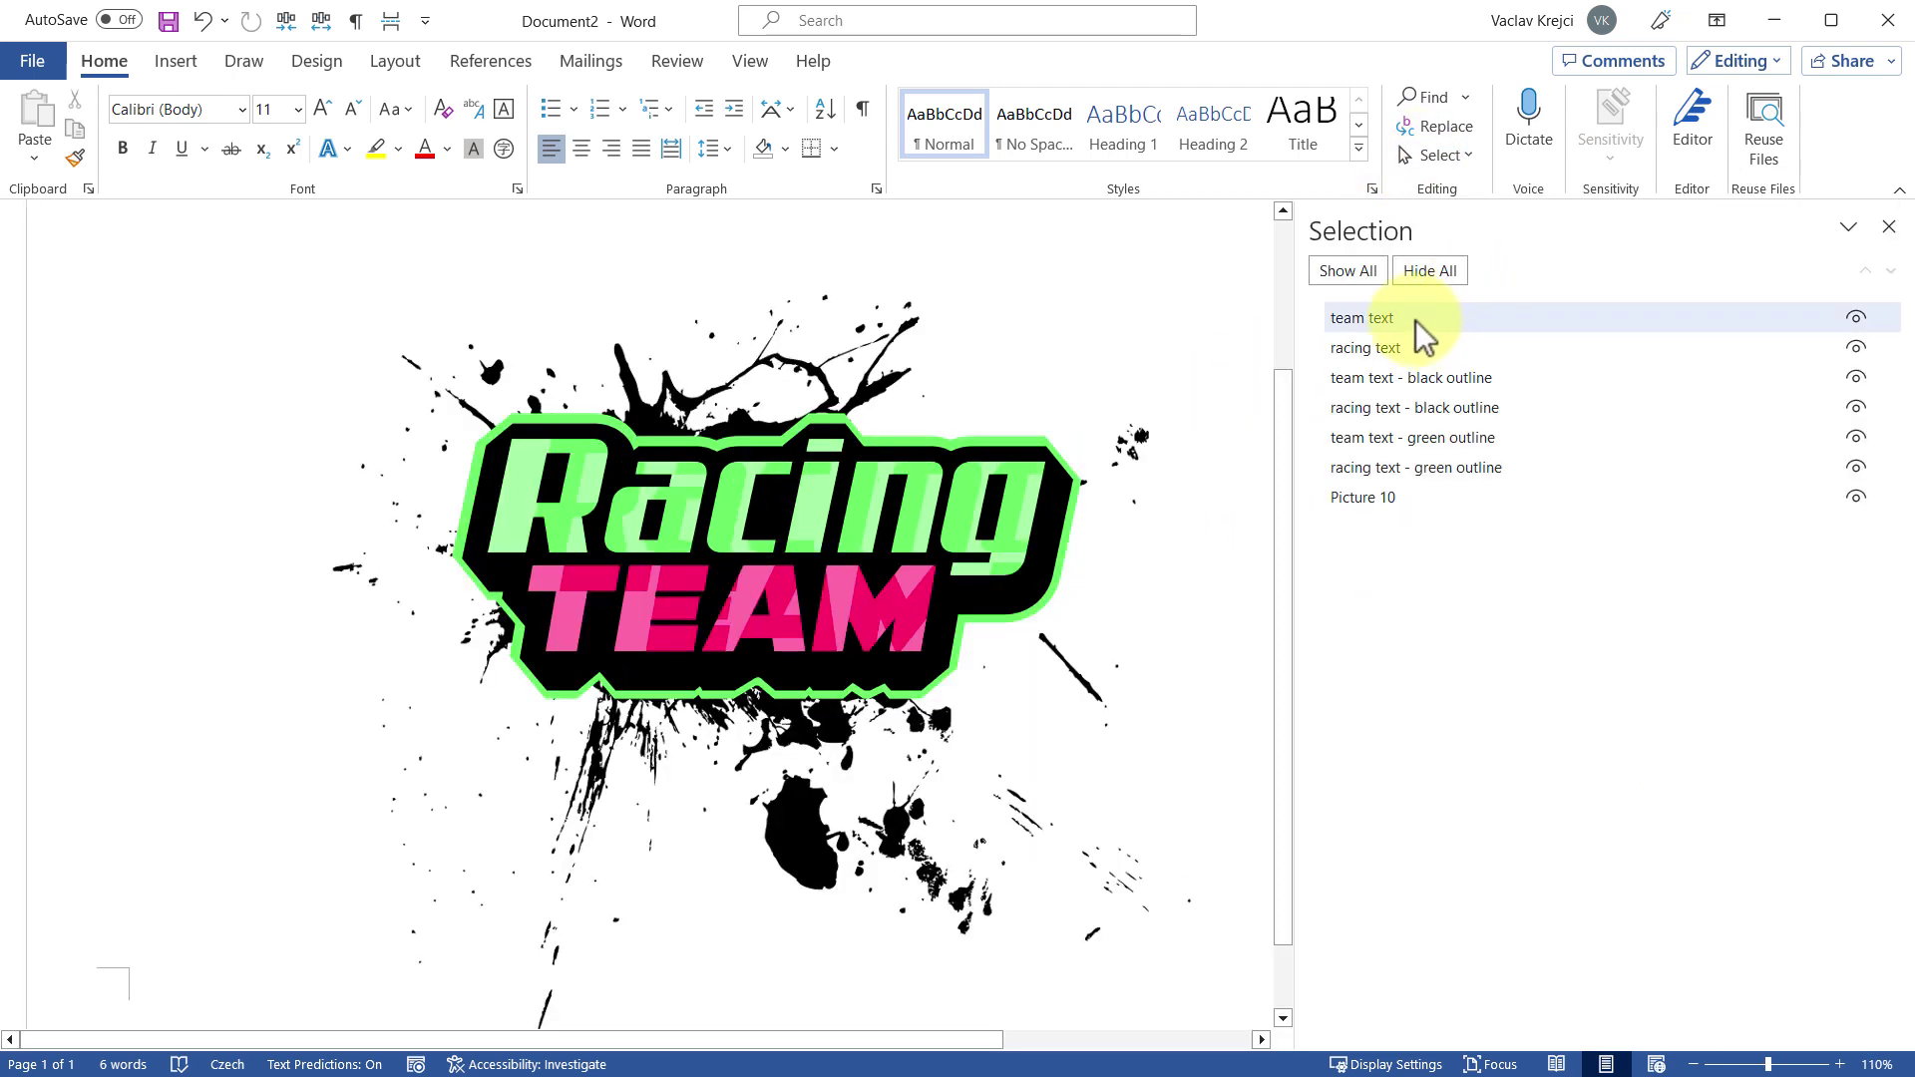
pyautogui.click(1417, 324)
pyautogui.keyDown('ctrl'); pyautogui.click(1432, 377); pyautogui.keyUp('ctrl')
pyautogui.keyDown('ctrl'); pyautogui.click(1441, 439); pyautogui.keyUp('ctrl')
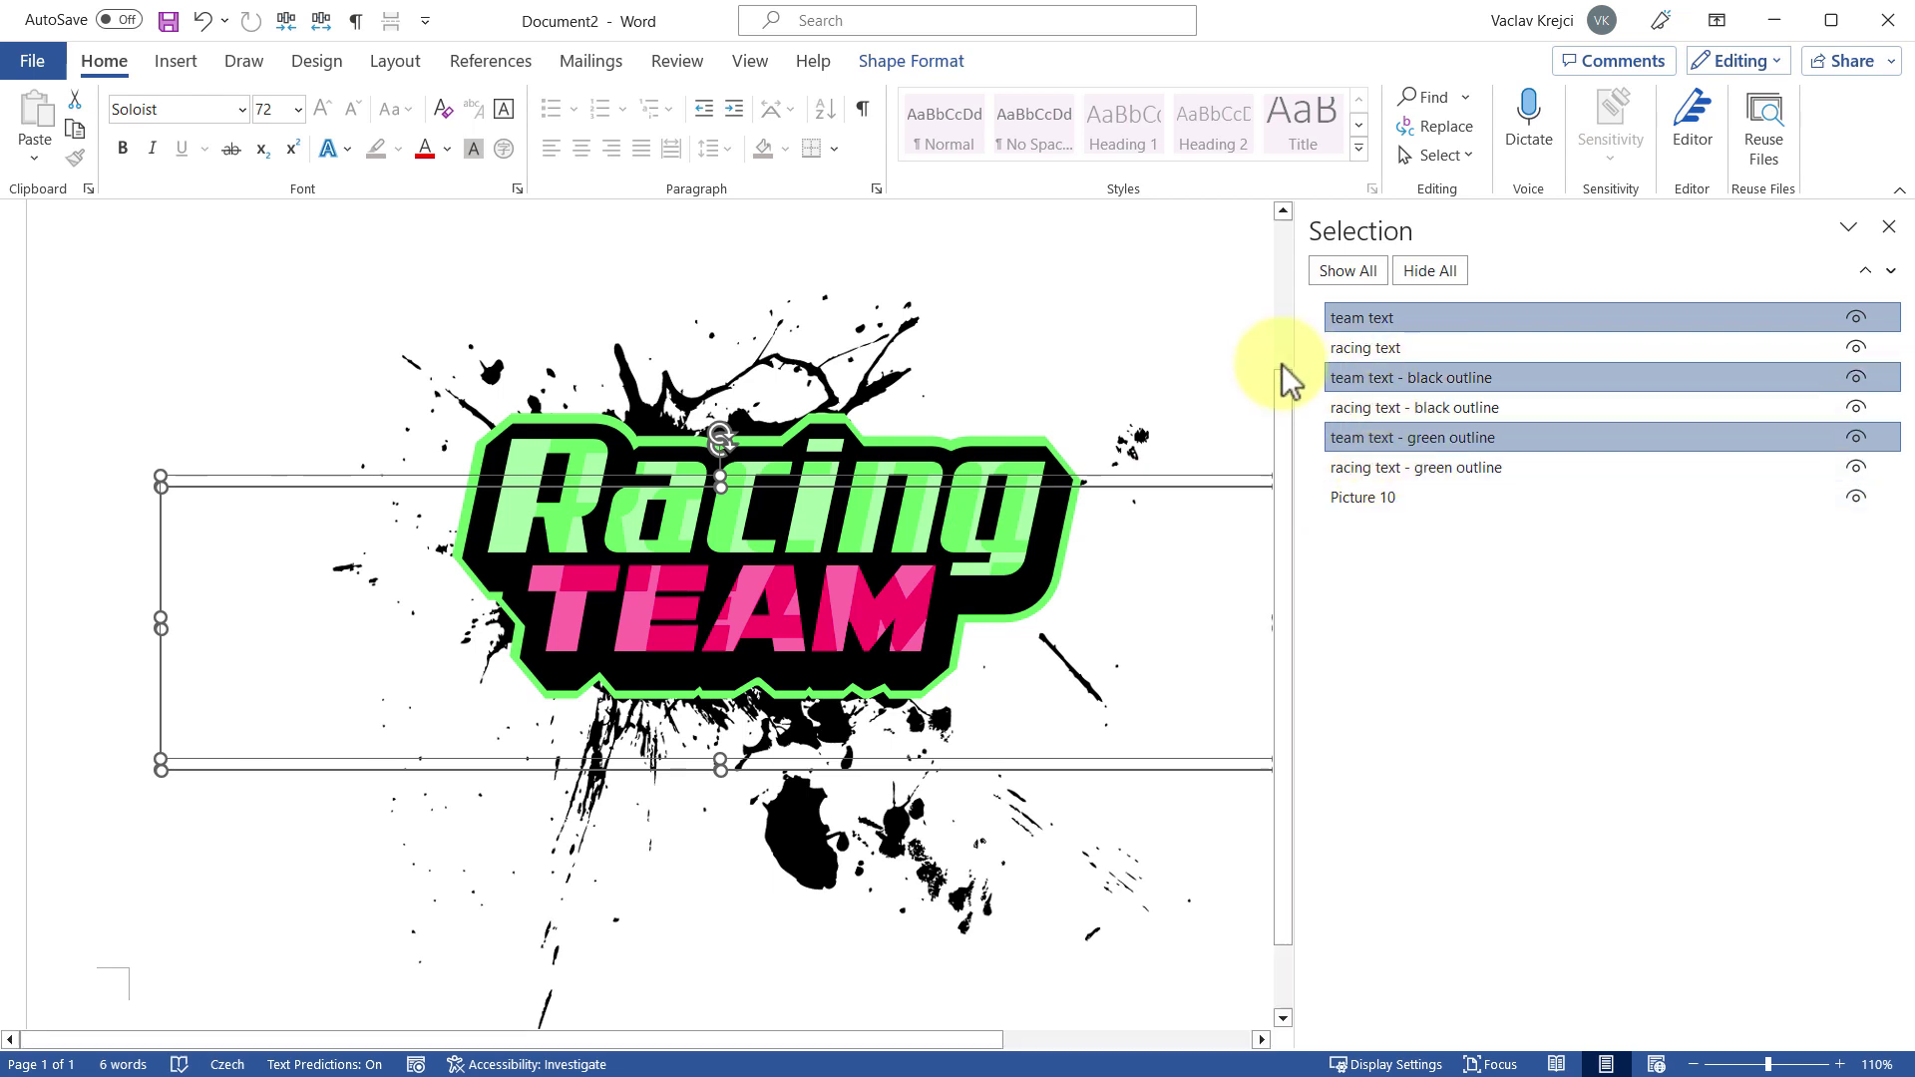
pyautogui.click(1202, 329)
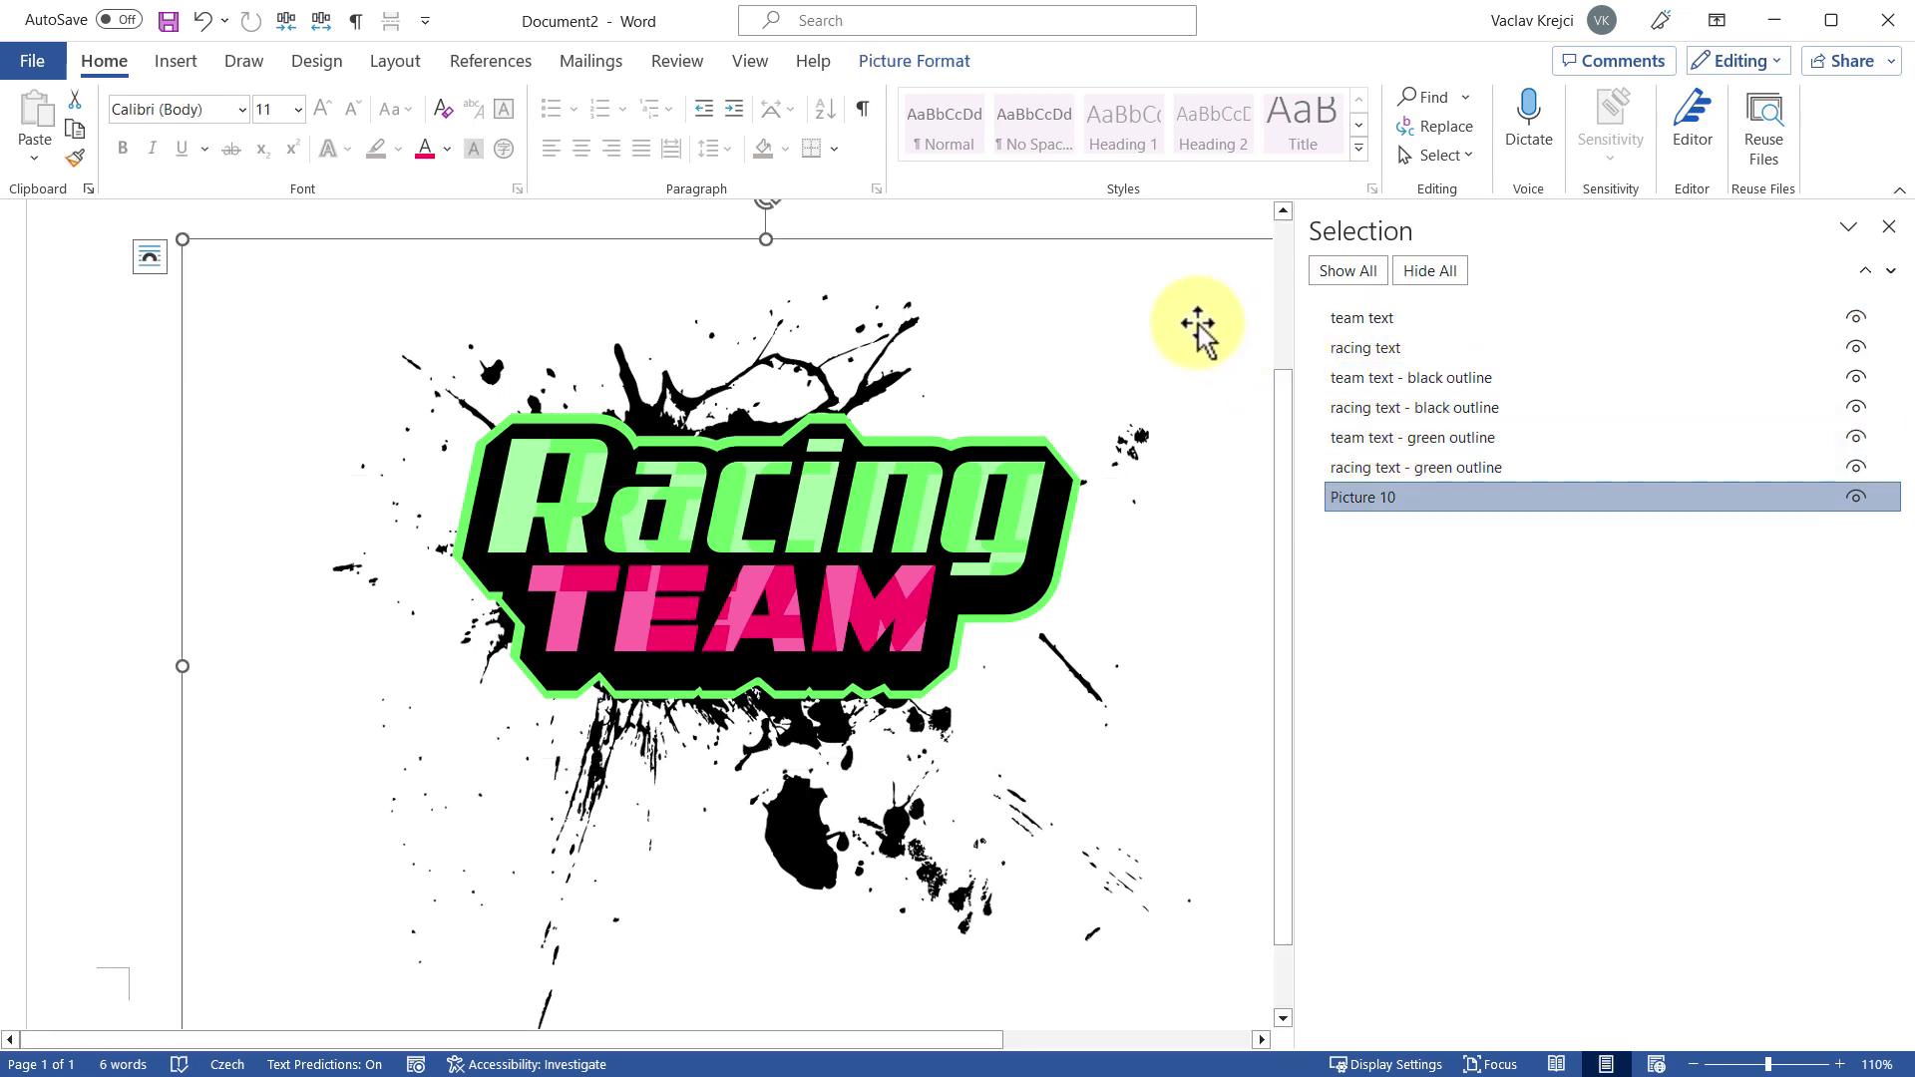
pyautogui.click(1888, 226)
pyautogui.click(1576, 270)
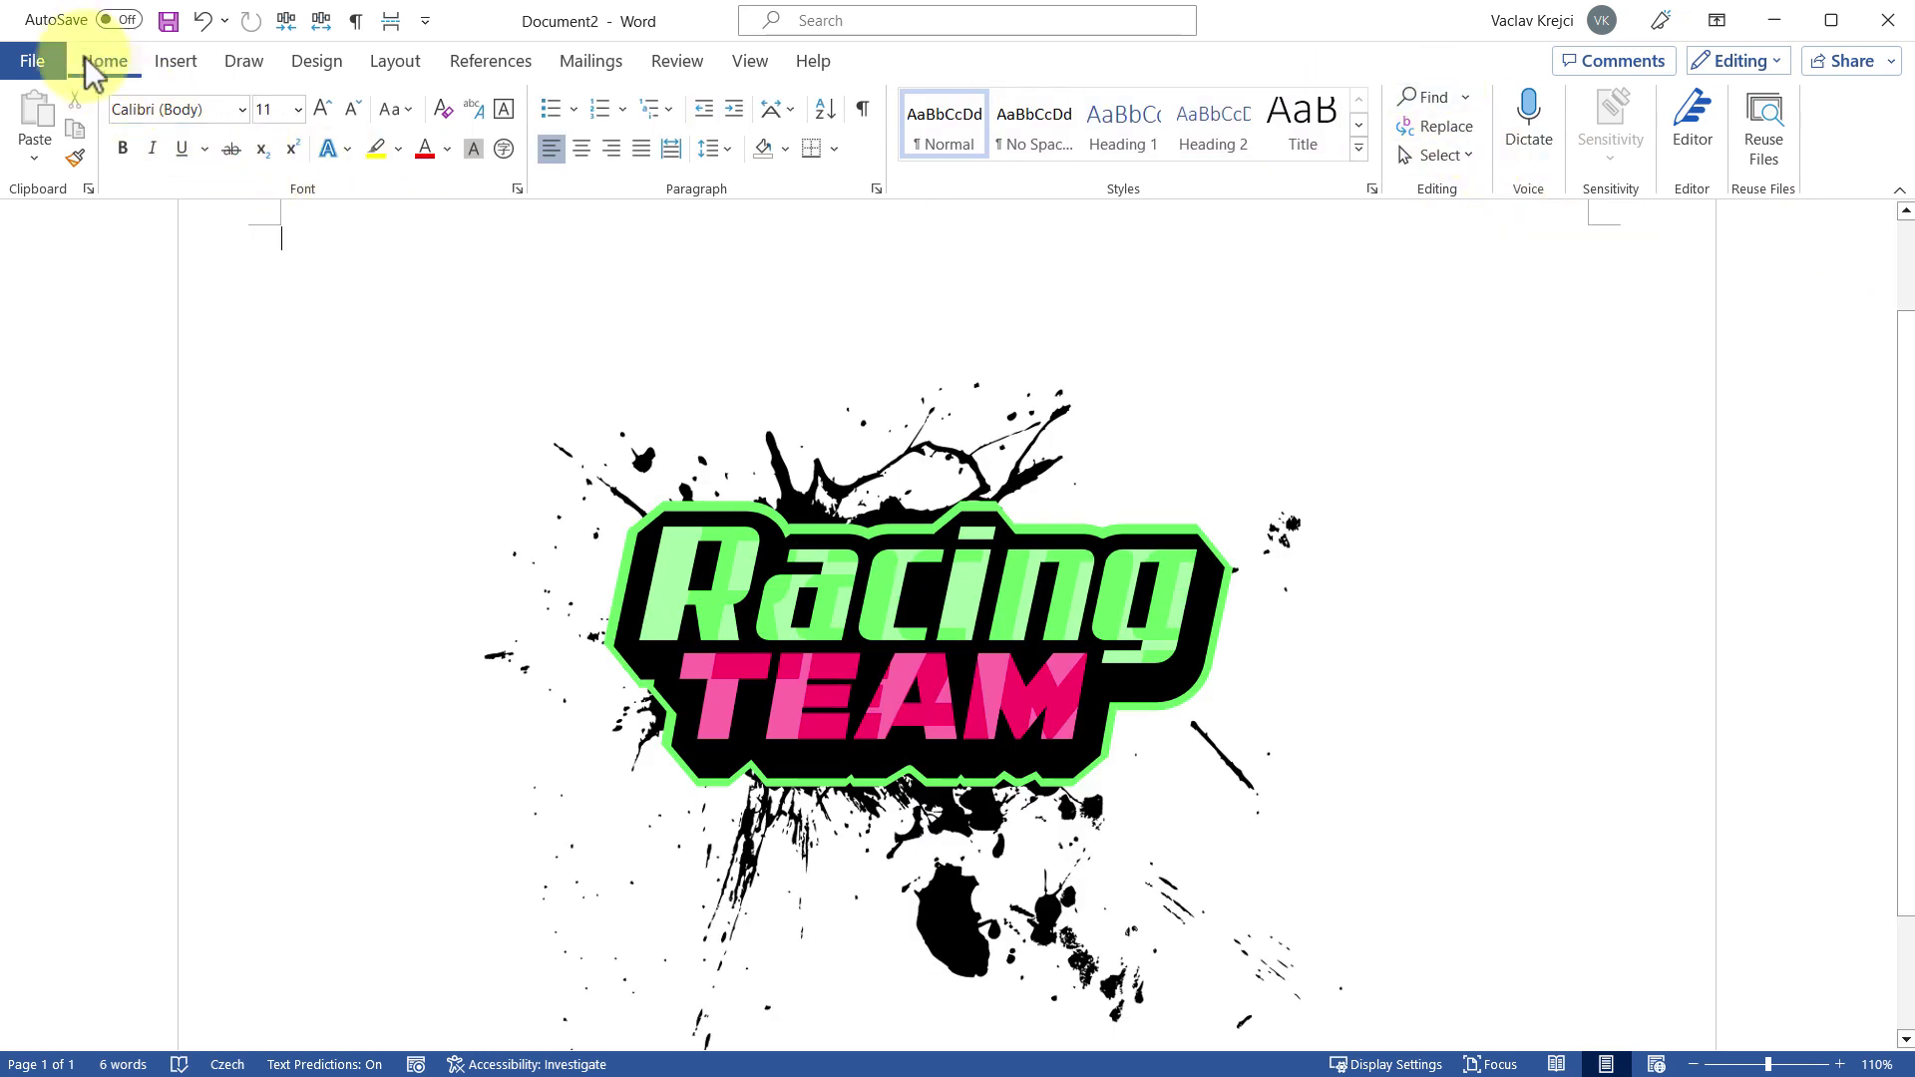
# Try replacing every occurrence of "Racing" with "Motorsport" throughout the document, and undo the replacement
pyautogui.click(1418, 127)
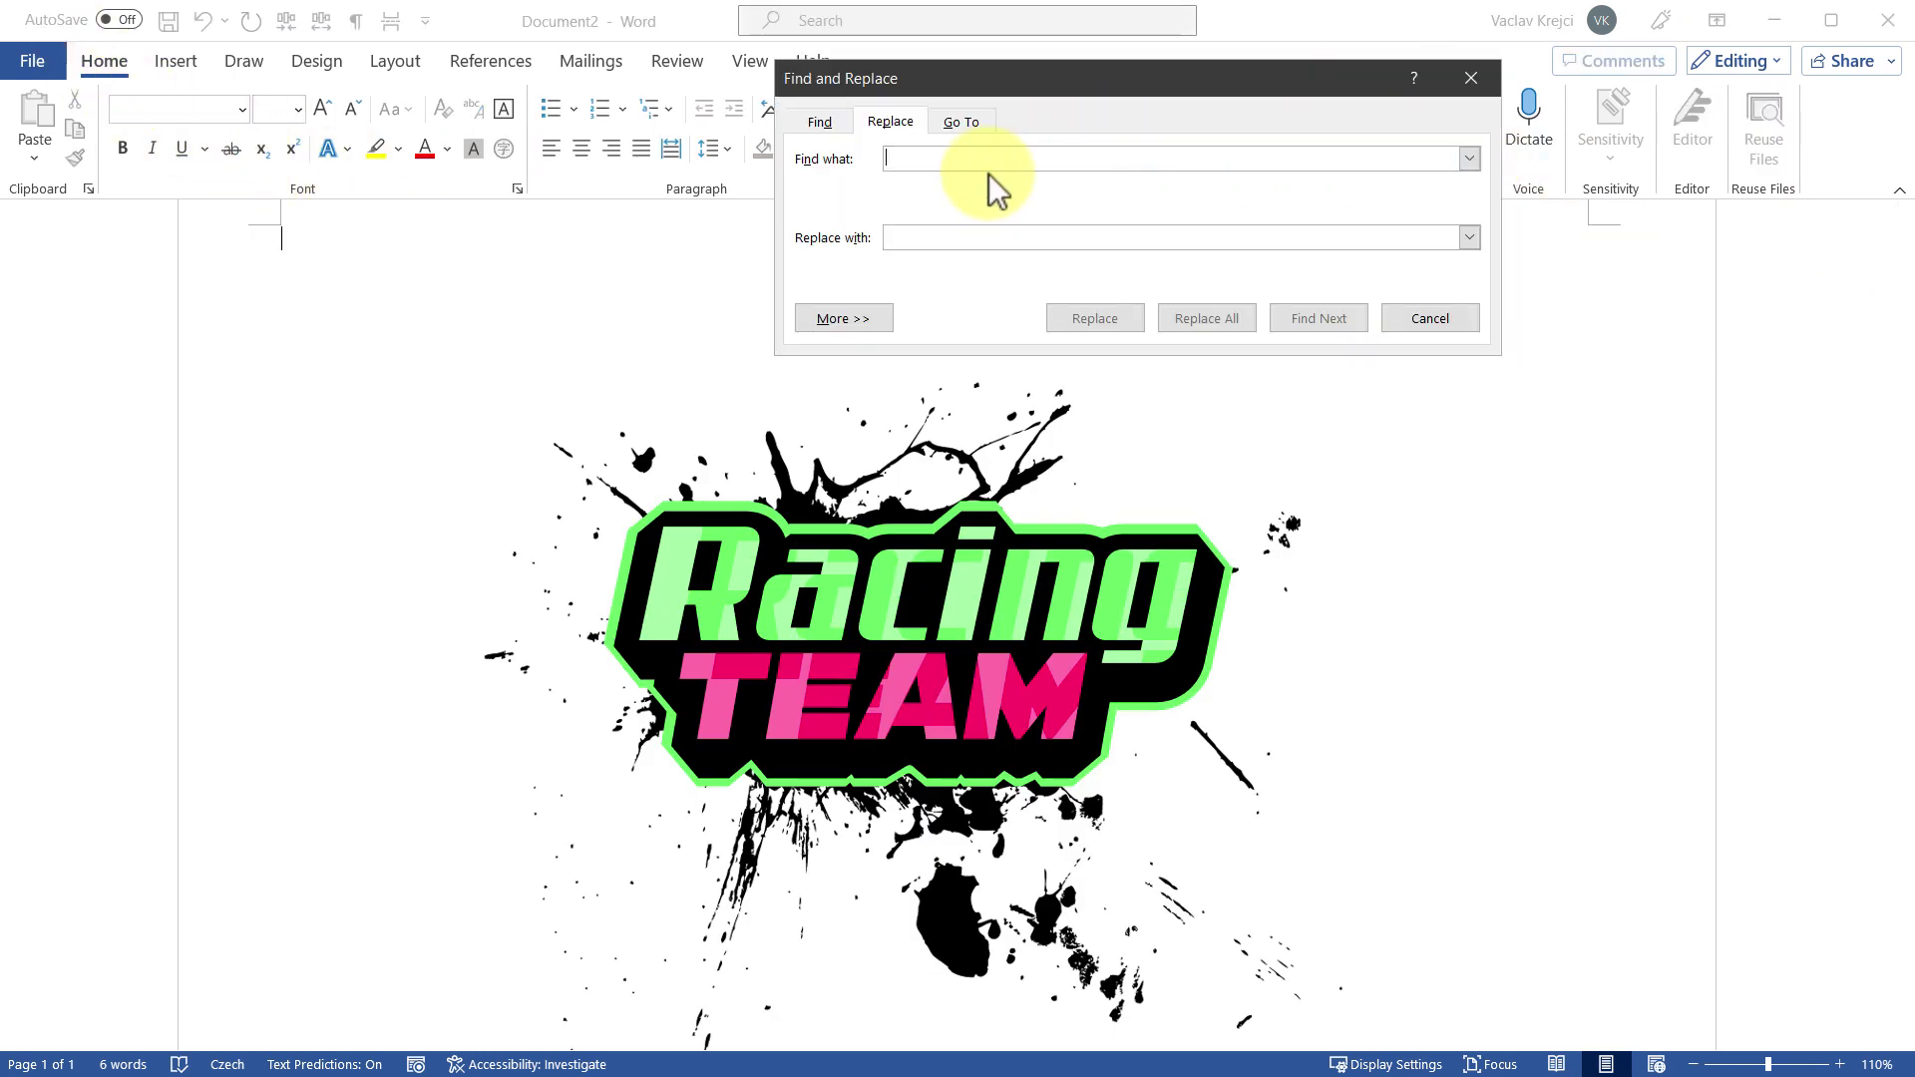
pyautogui.write('Racing')
pyautogui.press('Tab')
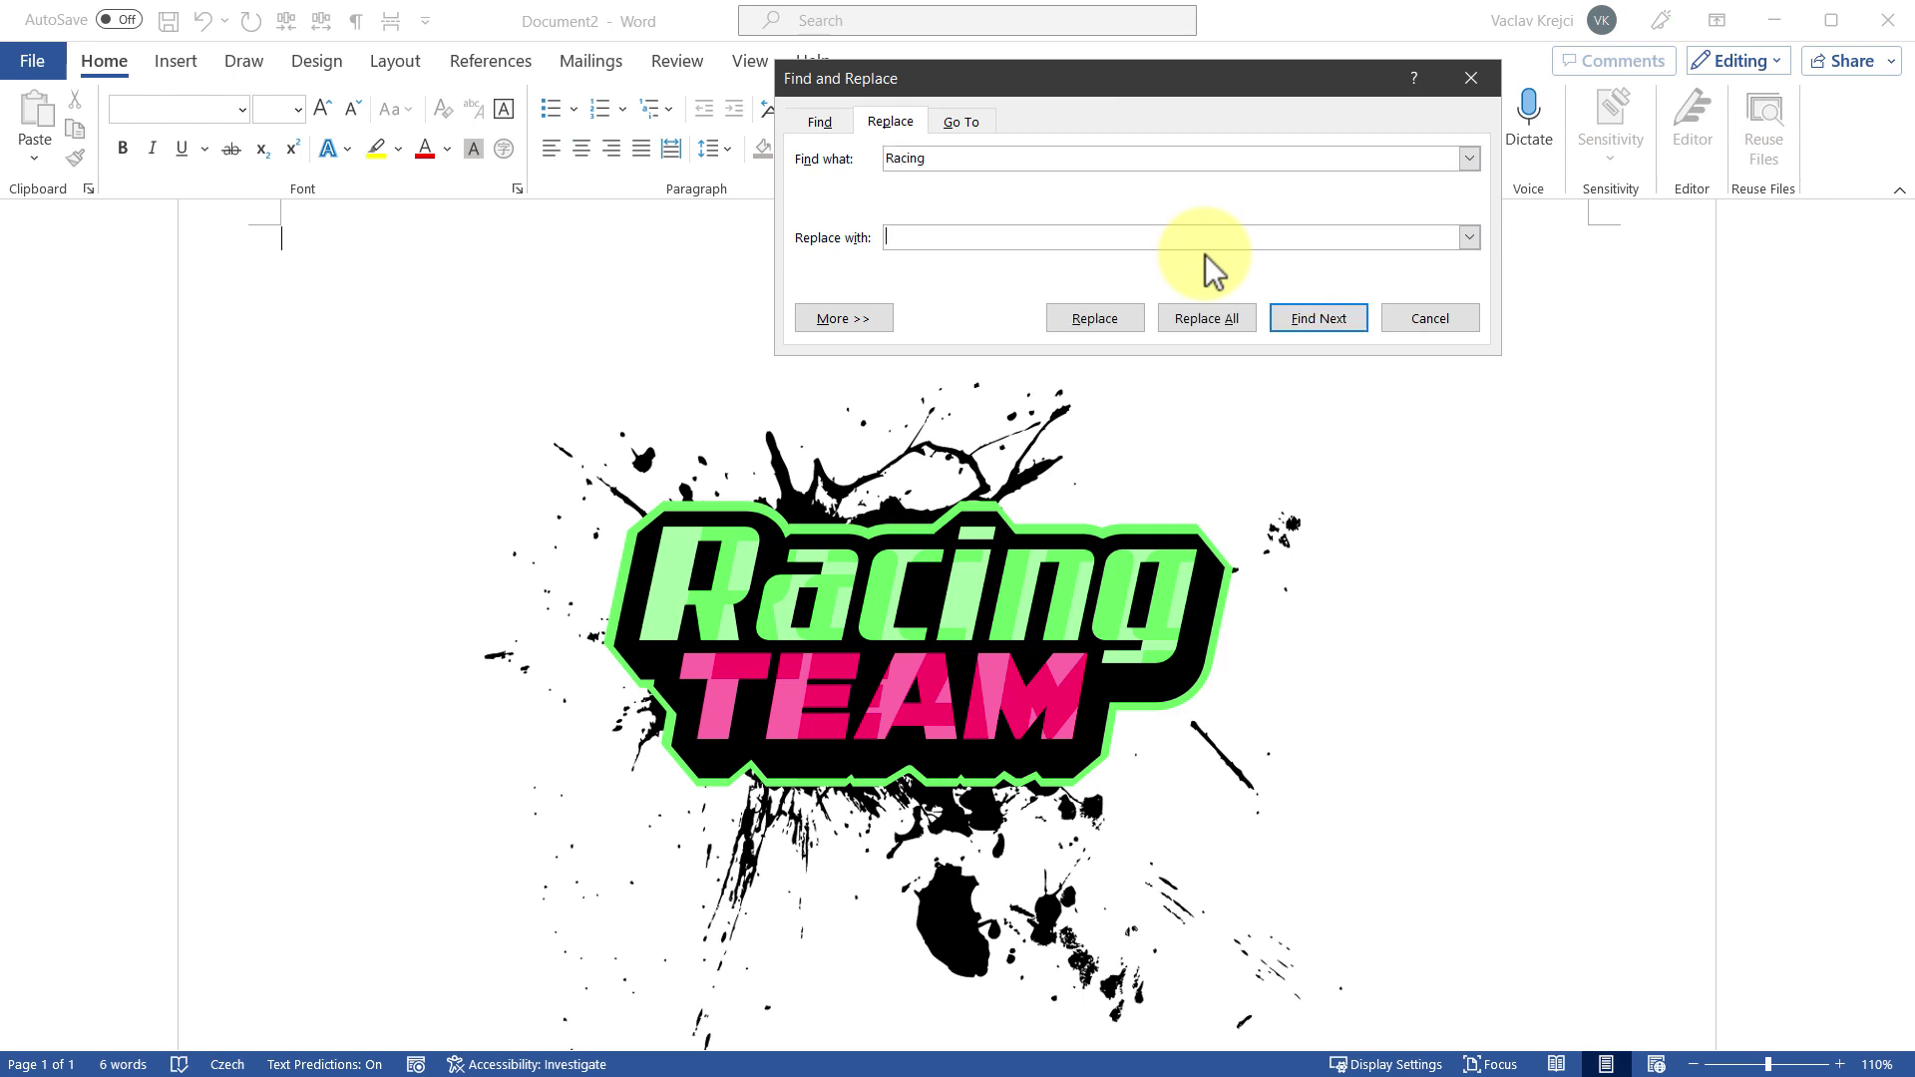
pyautogui.write('Motorsport')
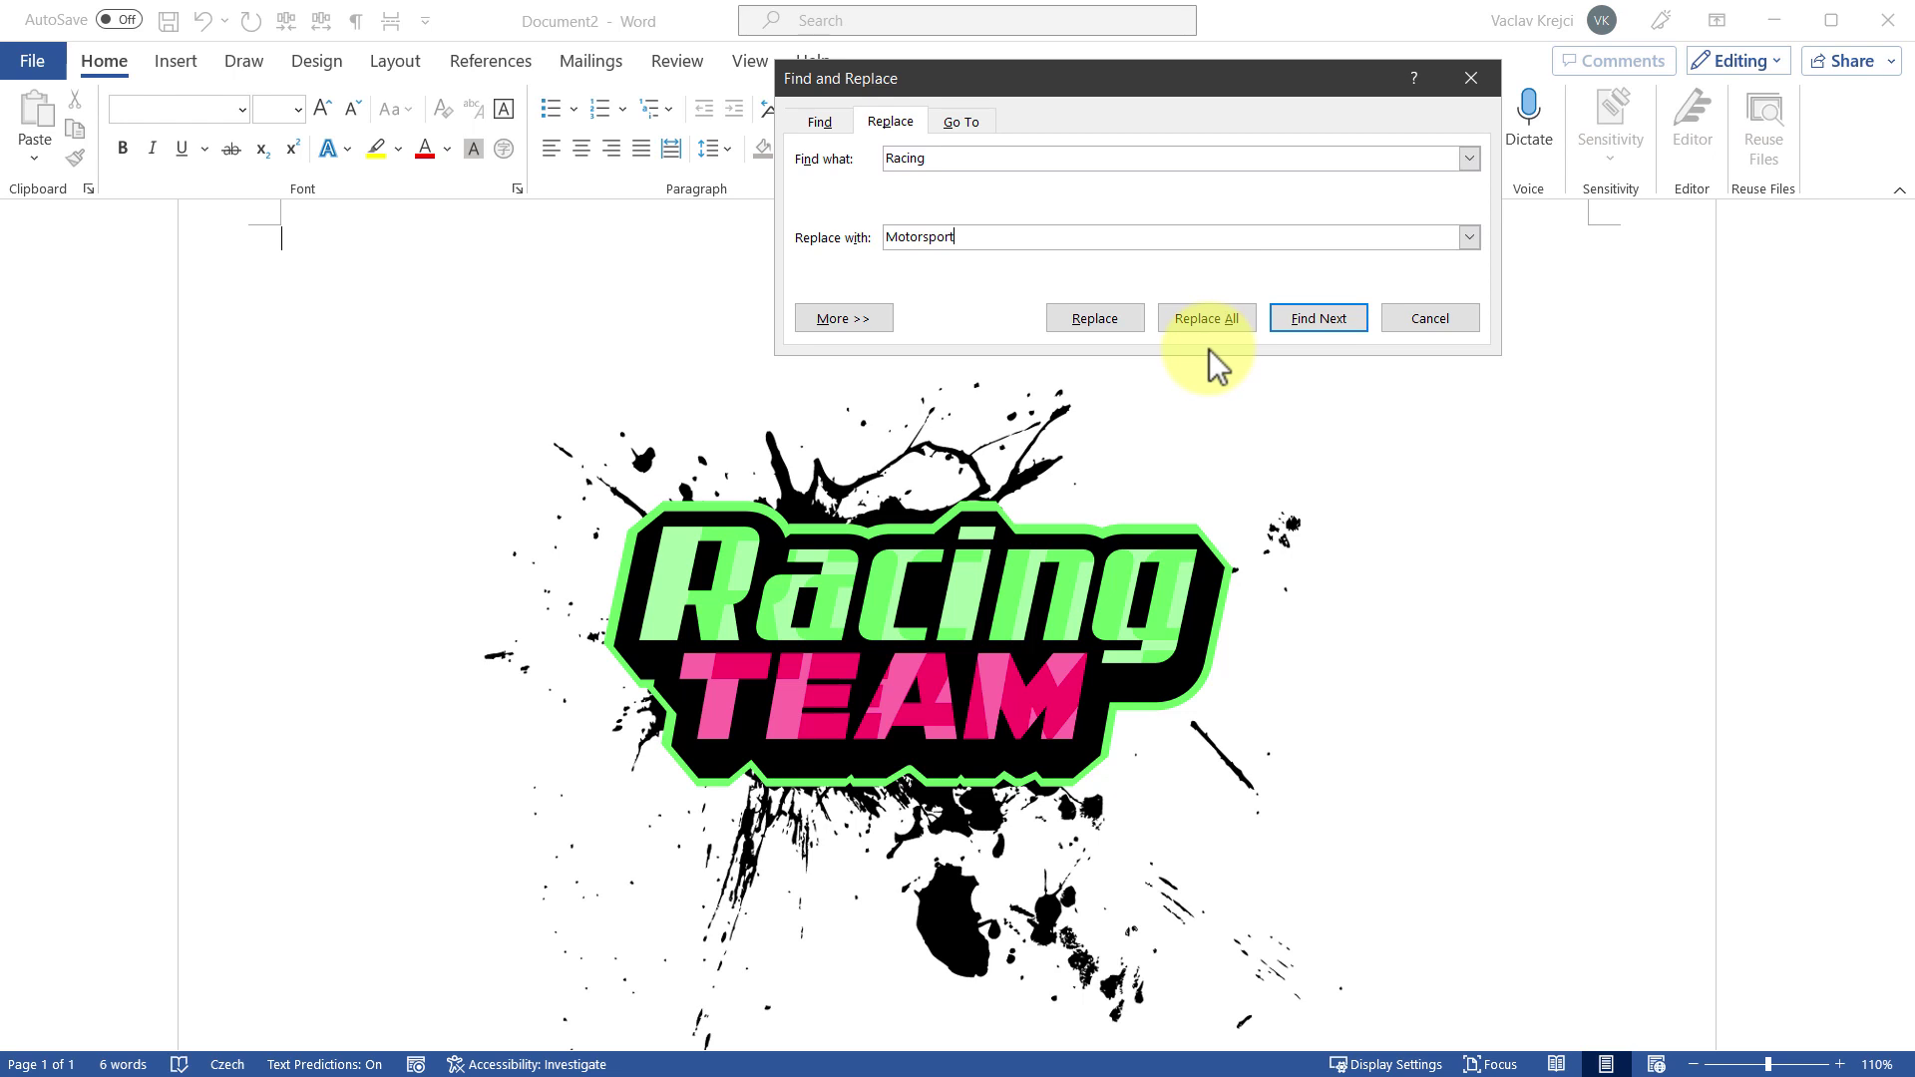
pyautogui.click(1194, 319)
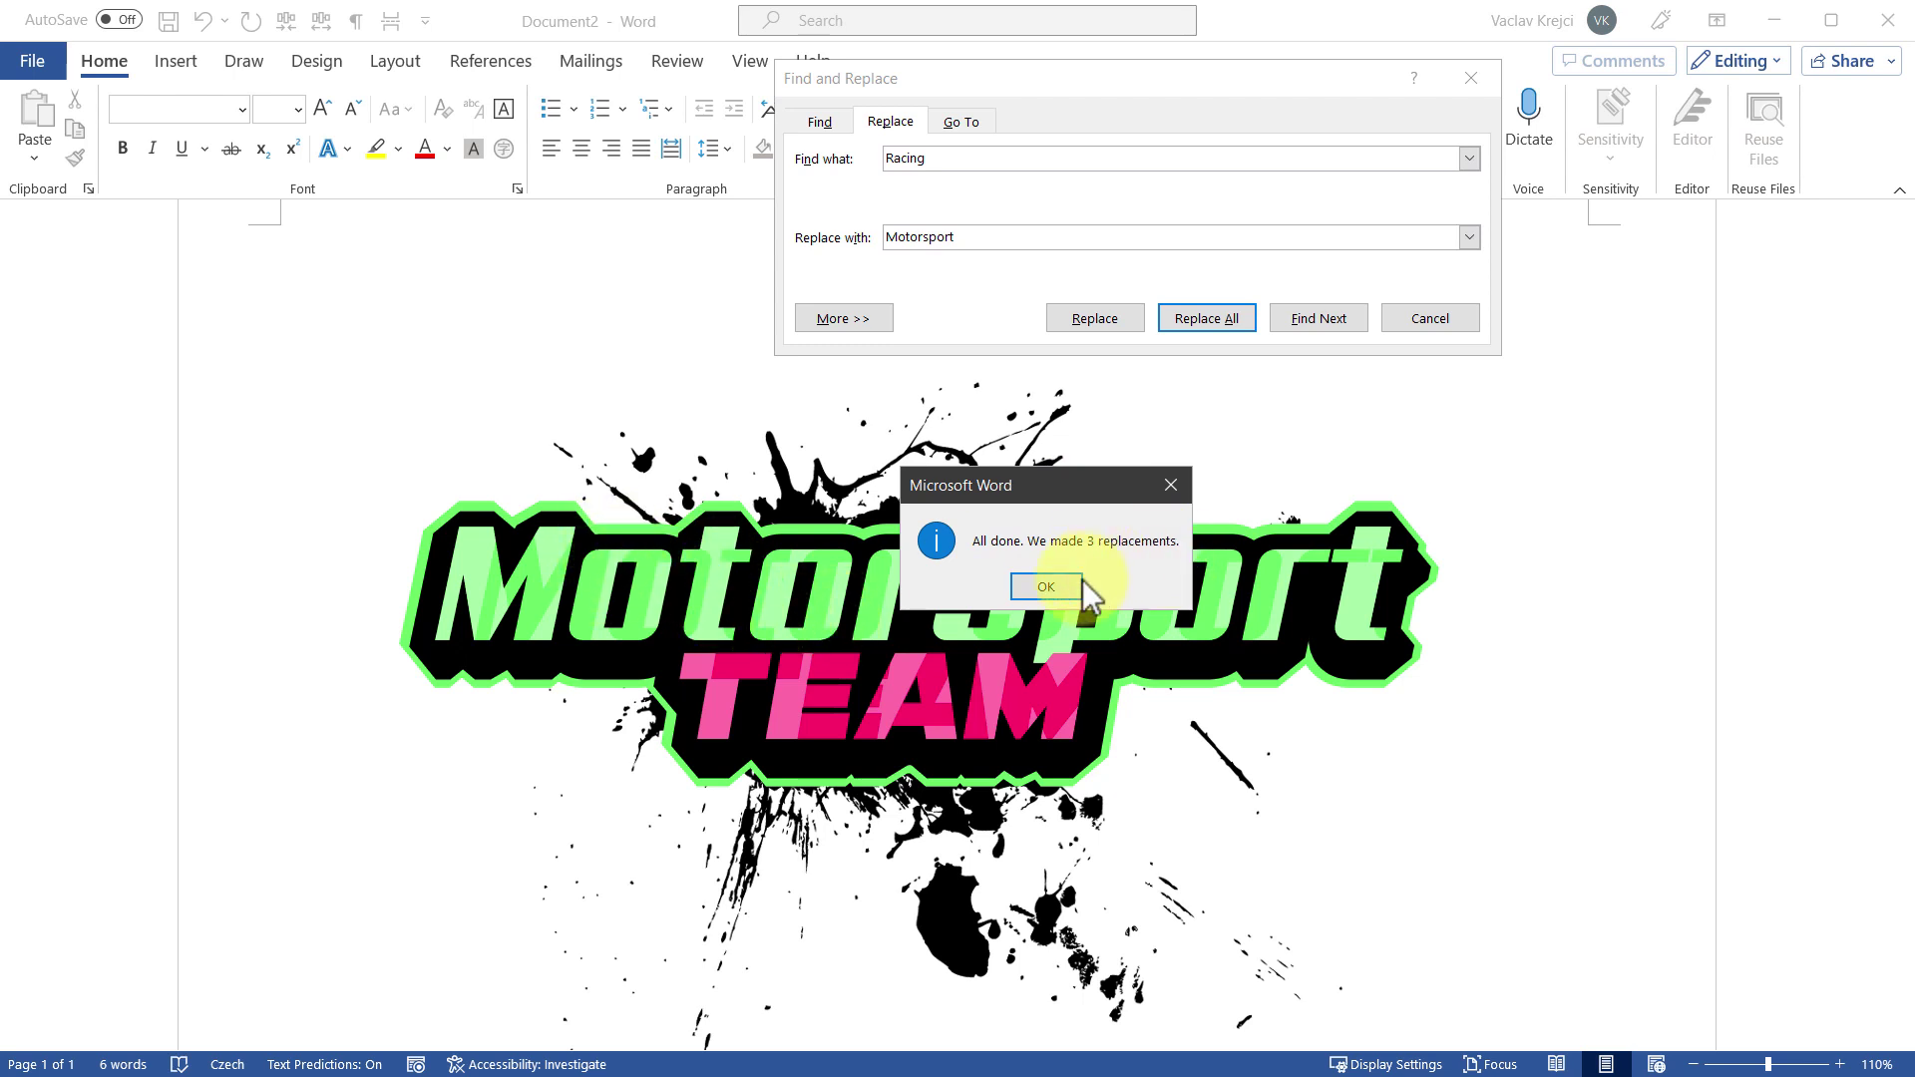
pyautogui.click(1048, 588)
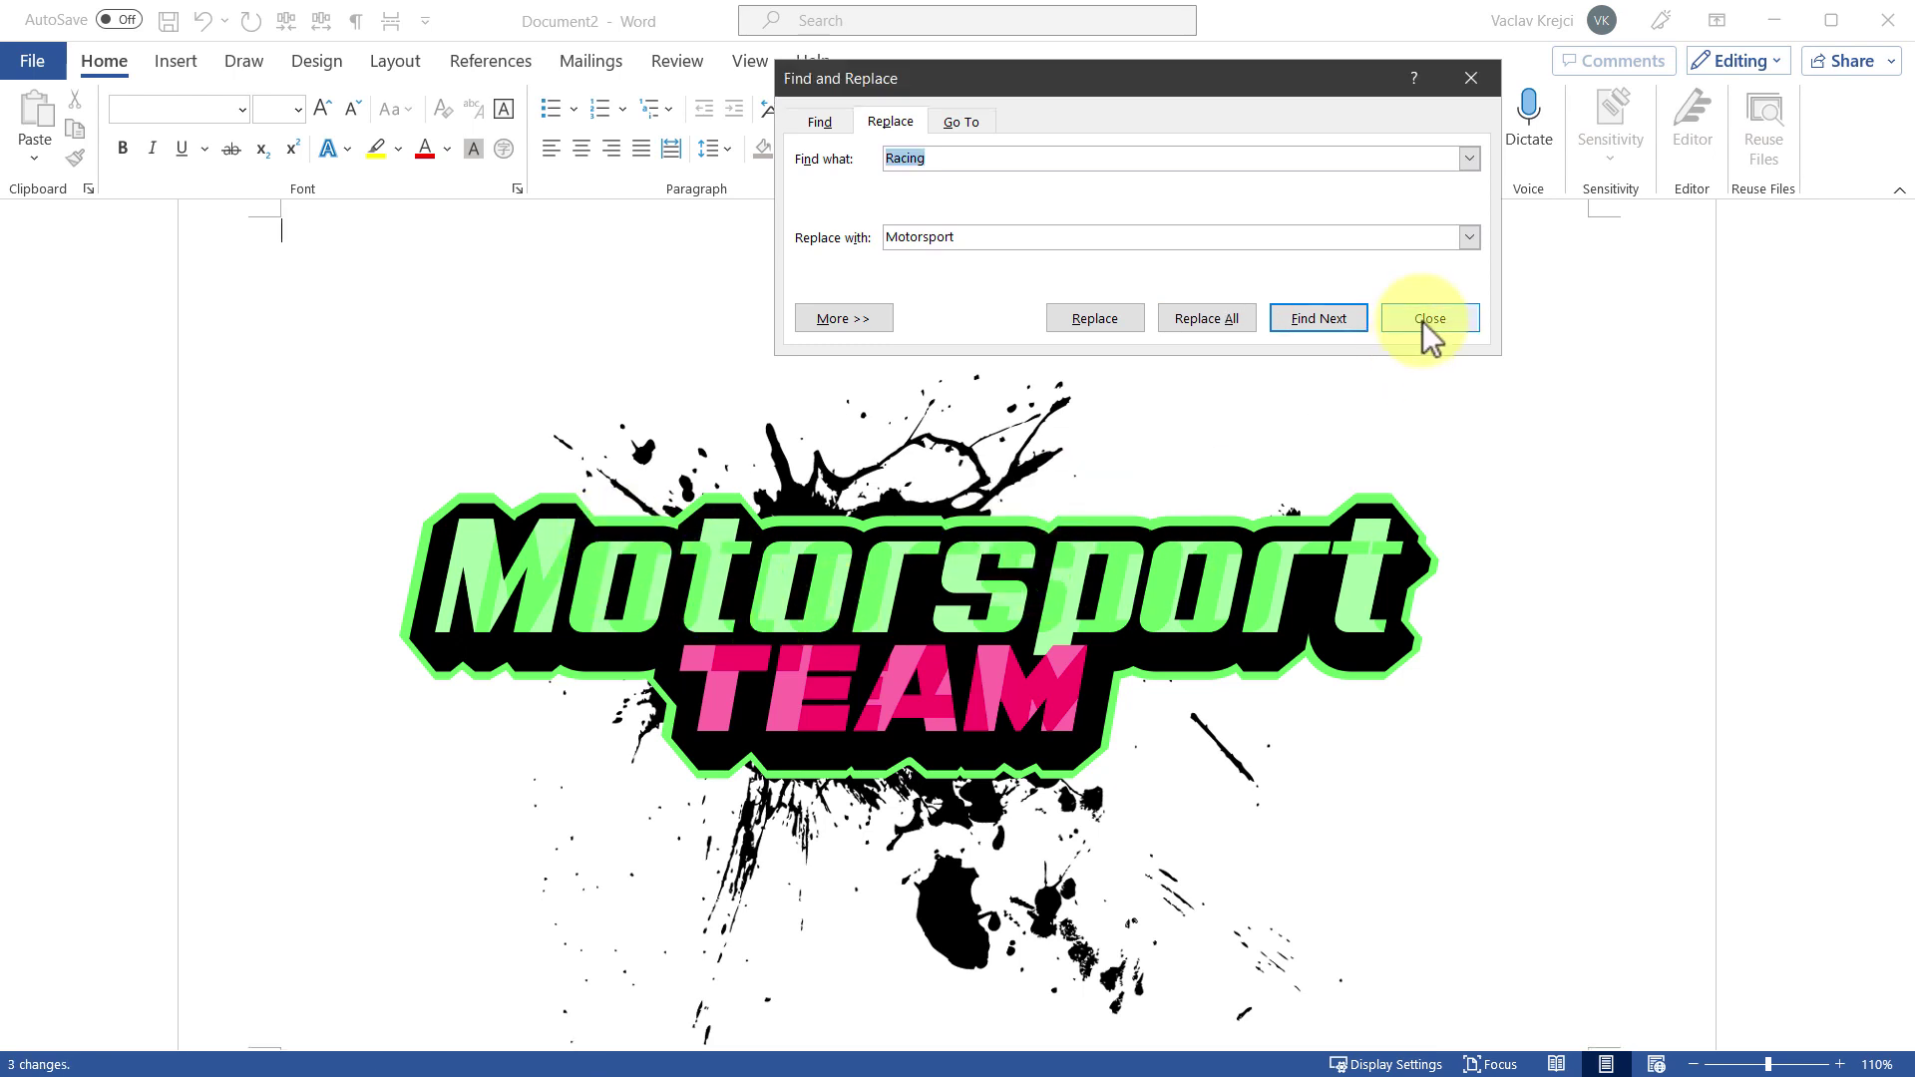
pyautogui.click(1424, 323)
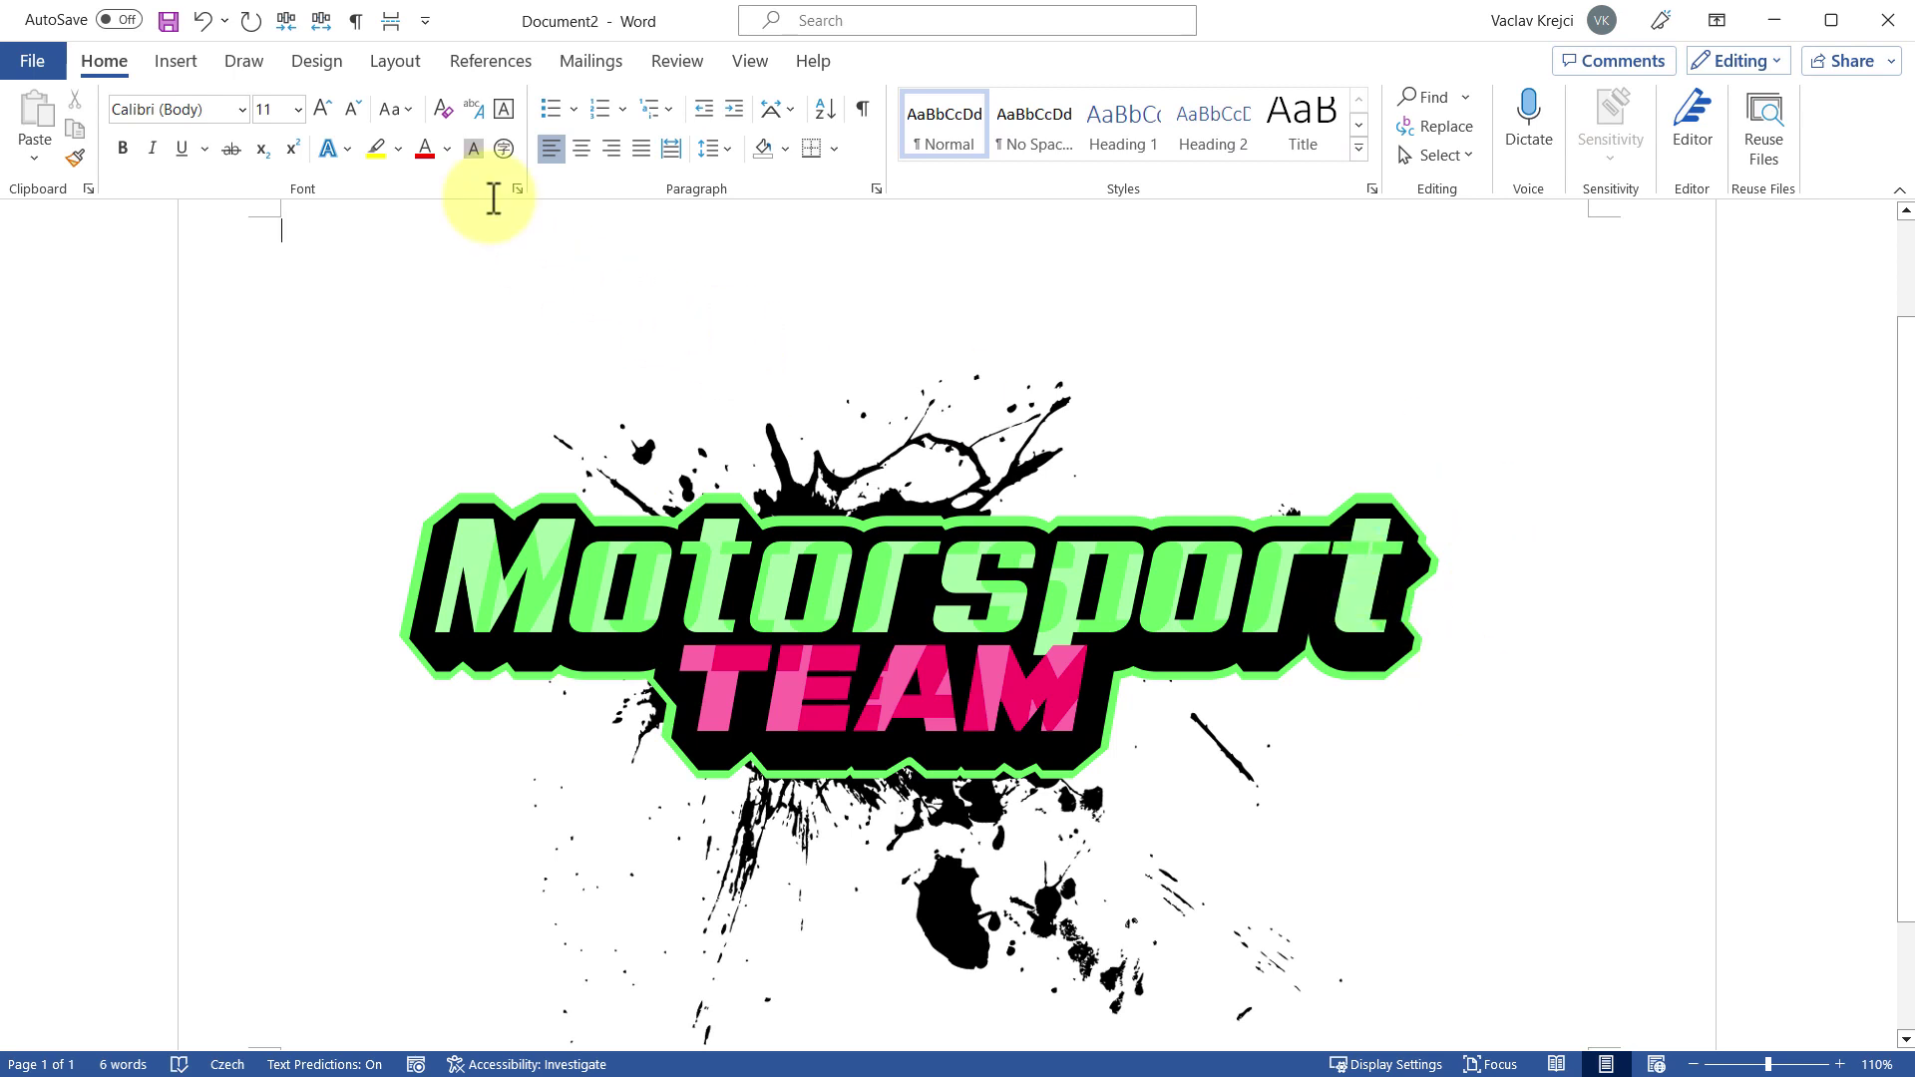
pyautogui.click(201, 24)
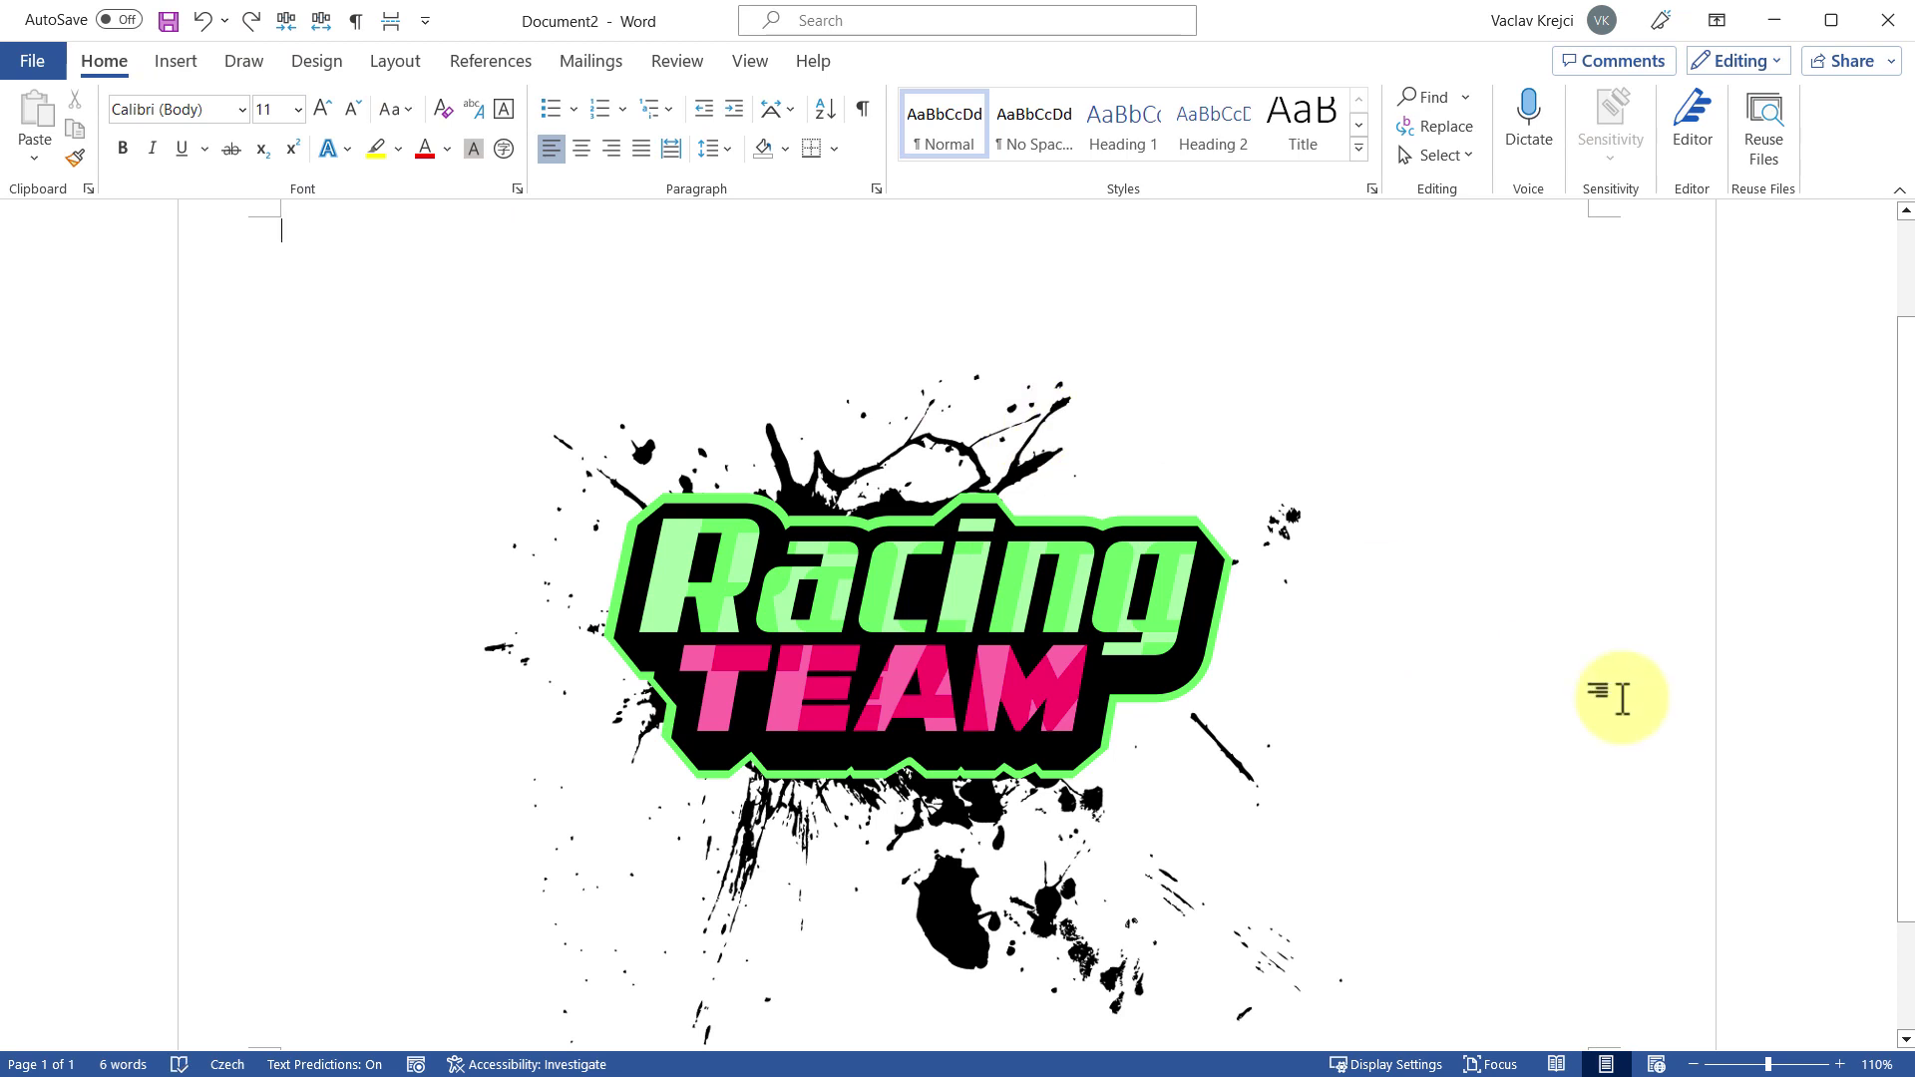